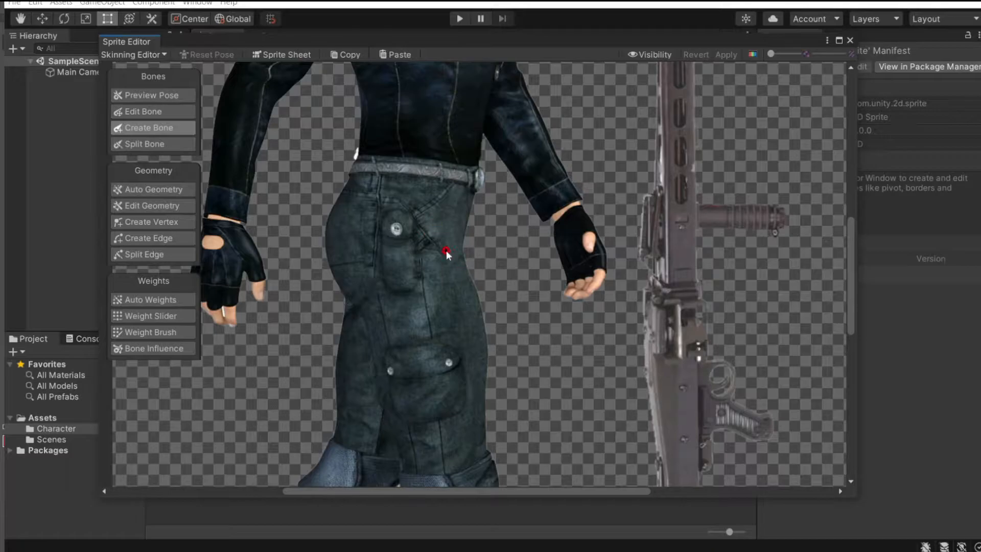
Step: Hide the OutterLeg and InnerLeg bone layers so that the pelvis is exposed
scroll(449, 258, "down", 5)
left_click(649, 54)
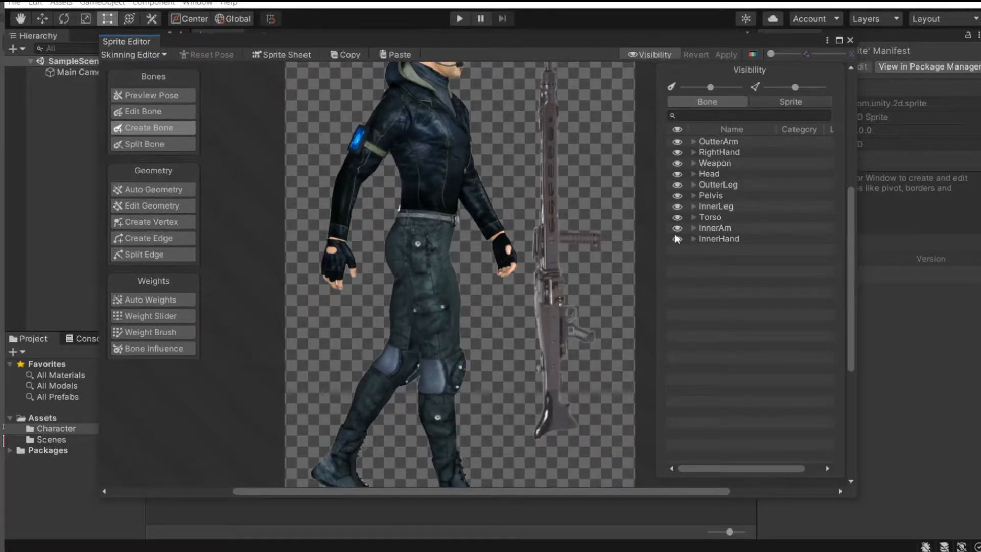
left_click(678, 184)
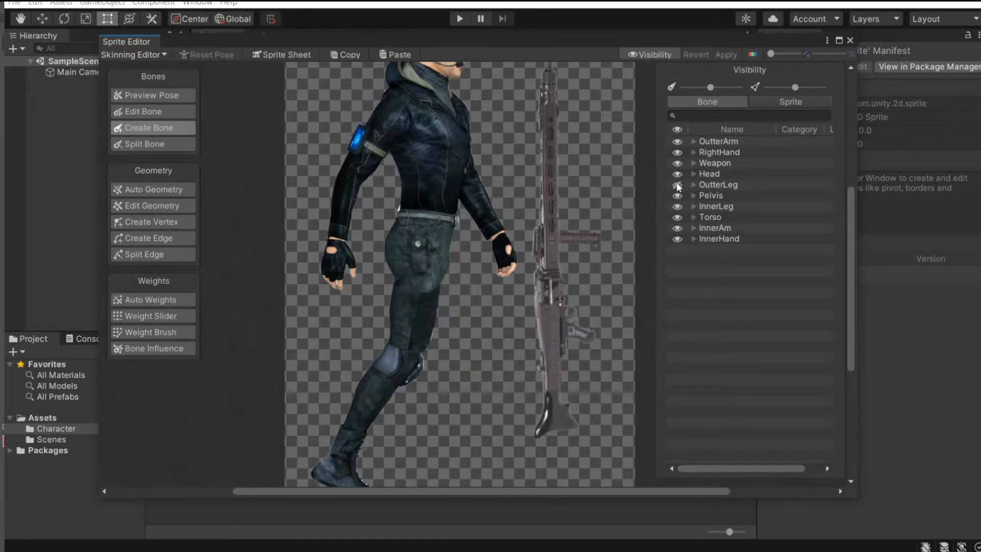
left_click(678, 151)
left_click(678, 152)
left_click(677, 206)
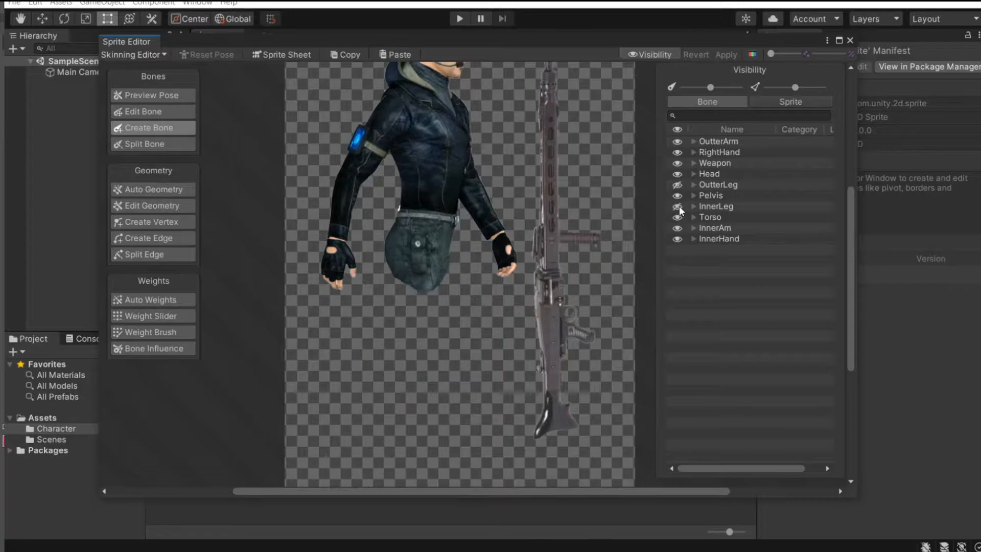
Step: Create a bone from the lower pelvis up to the belt and a second connected bone from the belt up to the chest
scroll(444, 282, "up", 5)
middle_click_drag(440, 262, 460, 366)
scroll(478, 319, "up", 1)
scroll(461, 349, "down", 2)
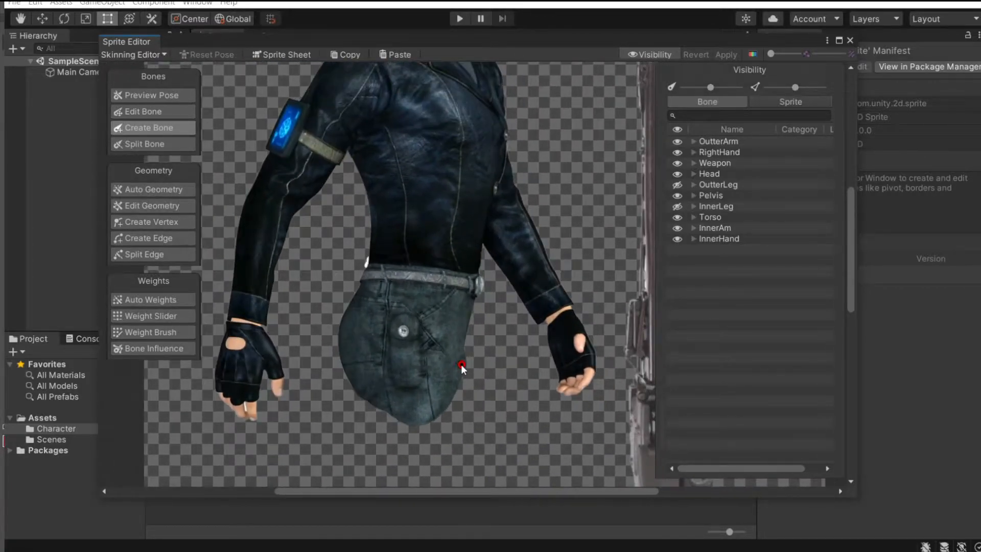
middle_click_drag(444, 321, 437, 348)
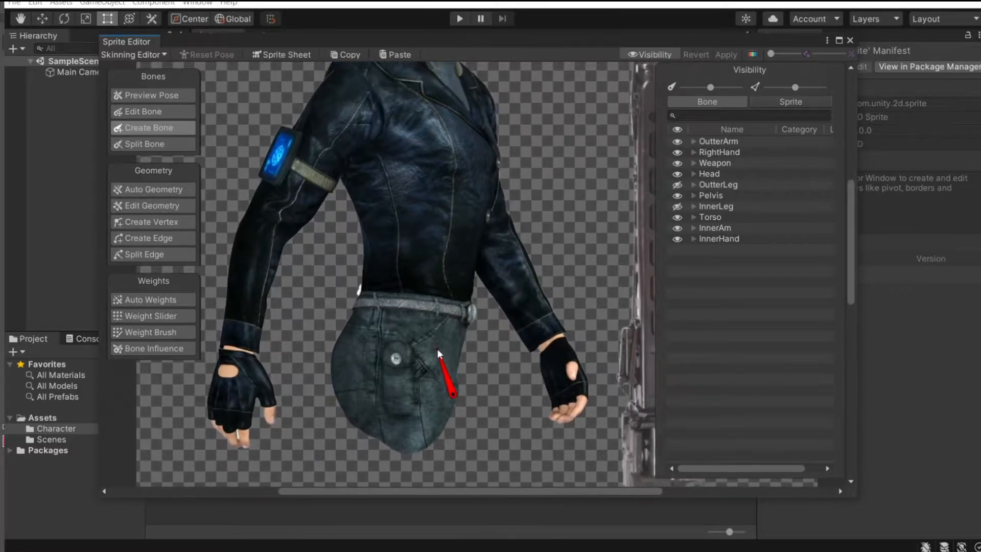
left_click(428, 300)
middle_click_drag(435, 233, 424, 344)
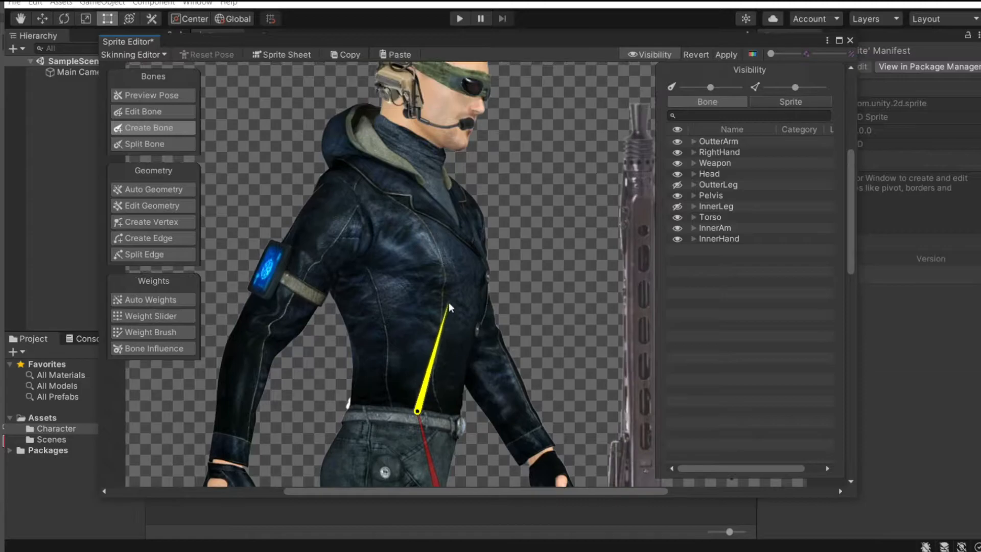
left_click(457, 287)
Step: Extend the spine chain with bones for the upper torso, the neck and the head, ending at the top of the head
middle_click_drag(437, 213, 453, 273)
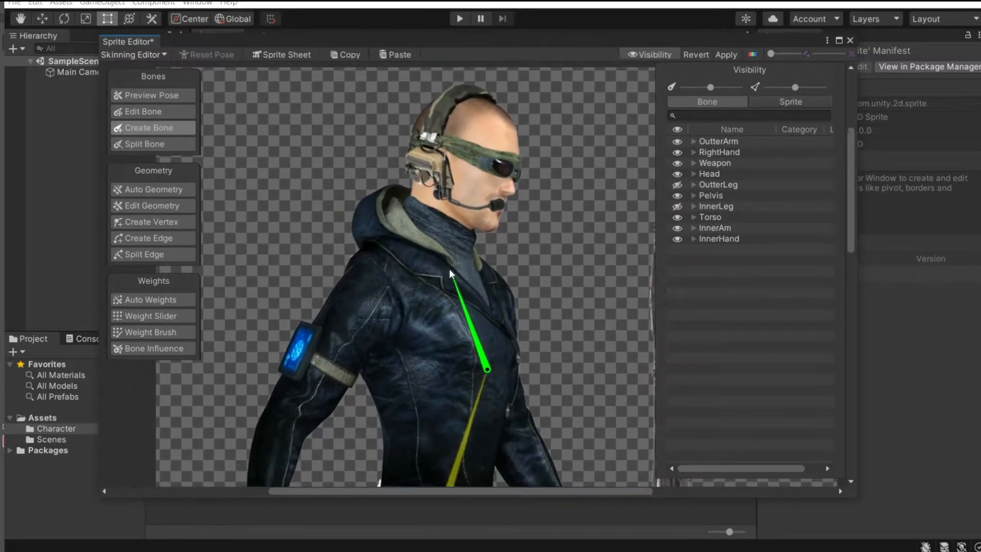
left_click(439, 246)
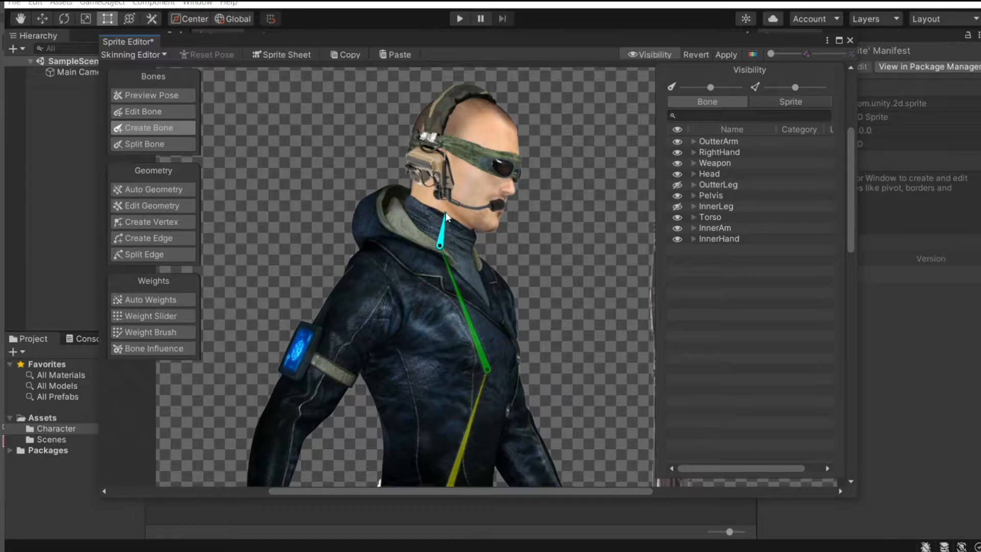
left_click(446, 211)
left_click(476, 97)
Step: Draw a separate bone from in front of the face to the rifle barrel and delete it
scroll(479, 302, "down", 4)
middle_click_drag(479, 303, 369, 221)
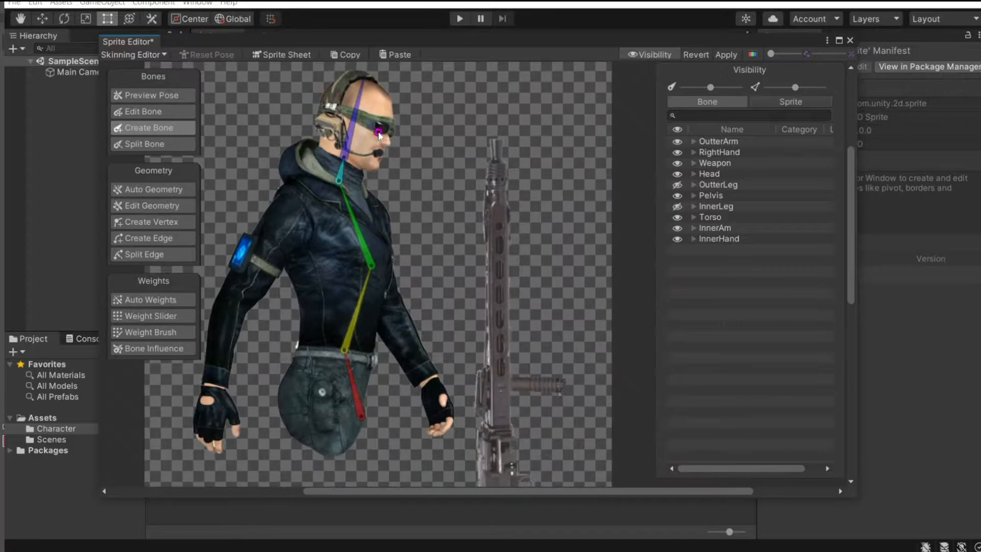
middle_click_drag(444, 208, 502, 210)
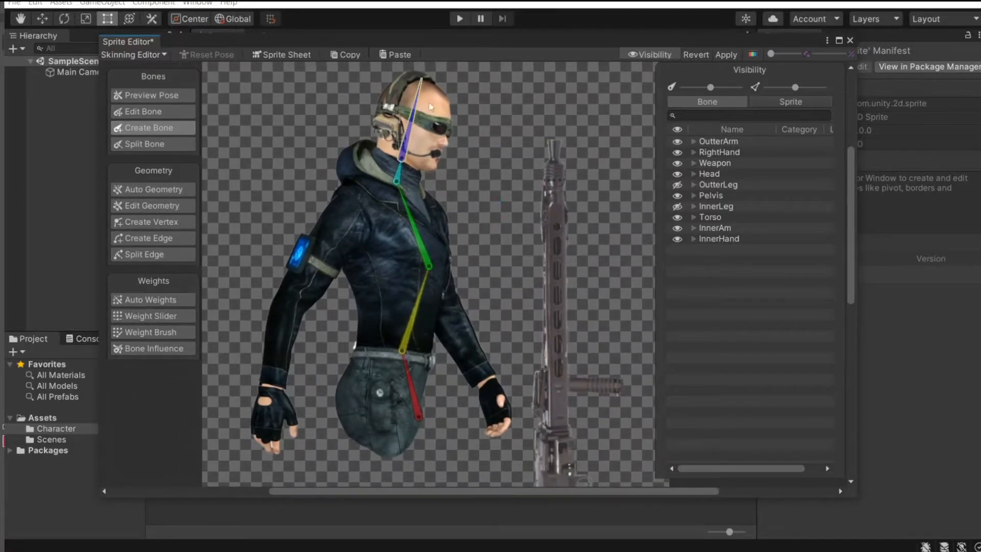
left_click(447, 163)
left_click(550, 221)
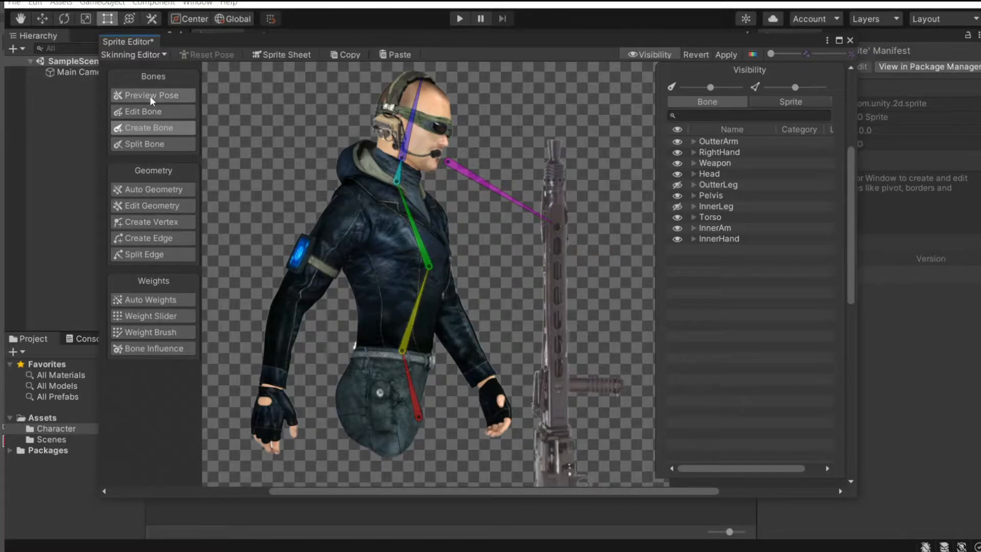
left_click(489, 191)
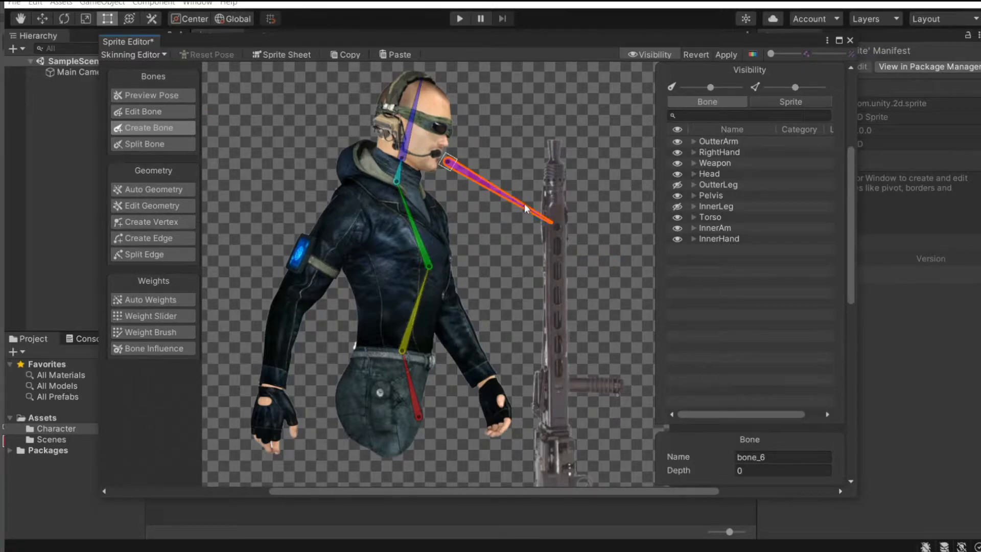
key("Delete")
Step: Create a test chain of two bones beside the rifle barrel, parented to the lower torso bone
scroll(412, 177, "down", 2)
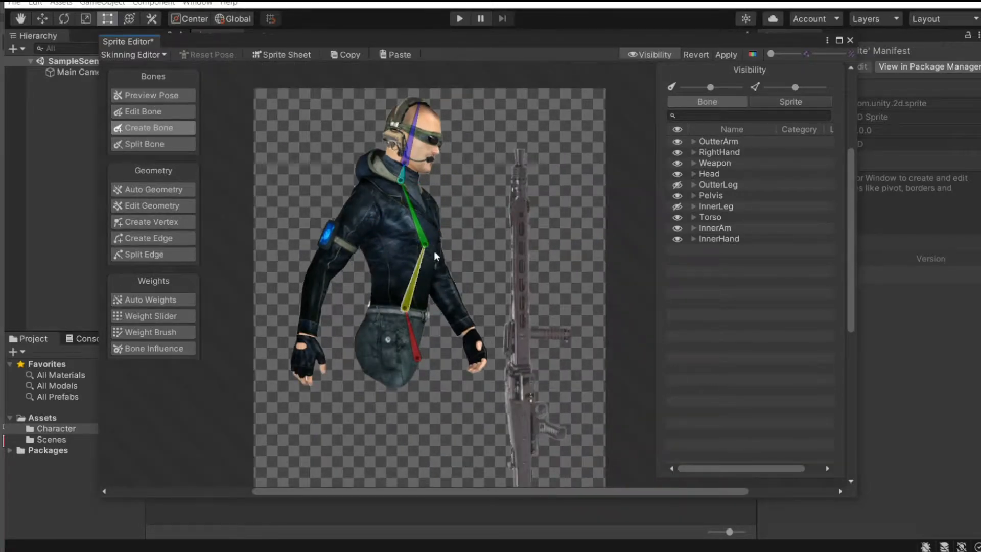
scroll(430, 244, "down", 2)
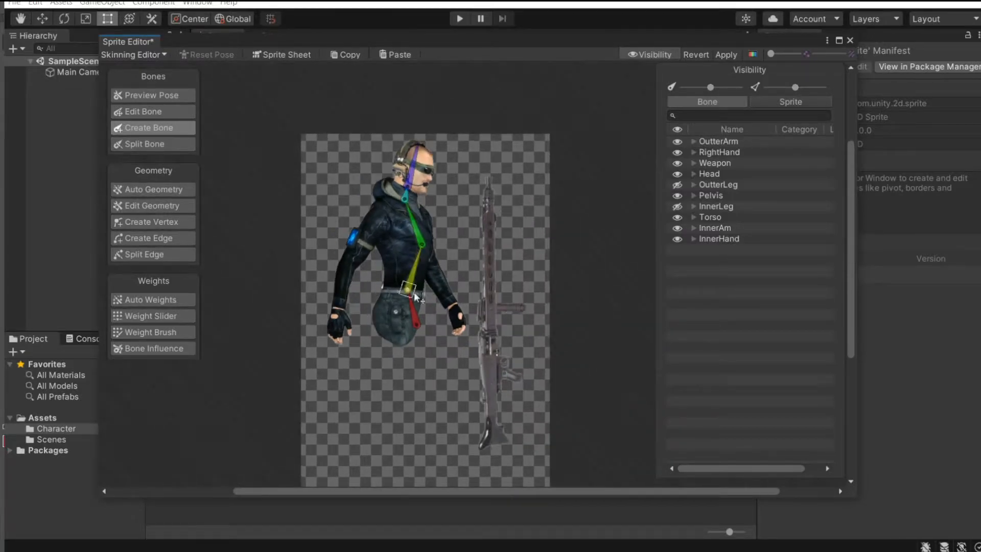
scroll(414, 294, "up", 3)
scroll(404, 240, "down", 1)
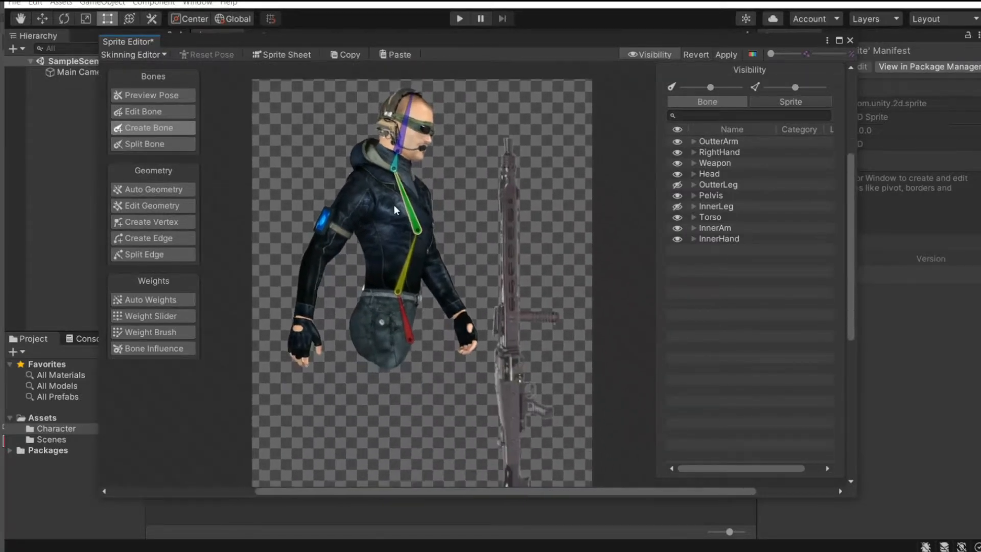
scroll(368, 205, "up", 2)
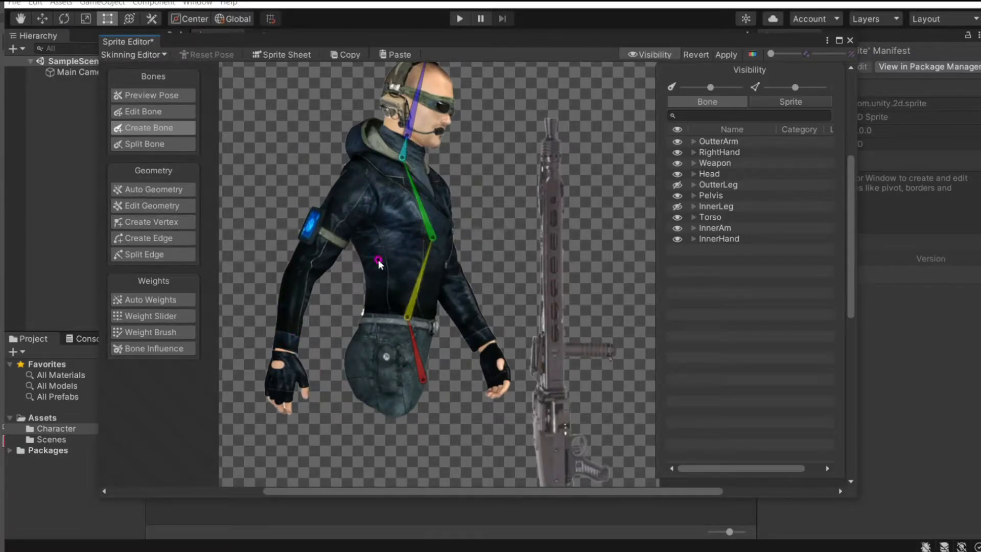
left_click(426, 269)
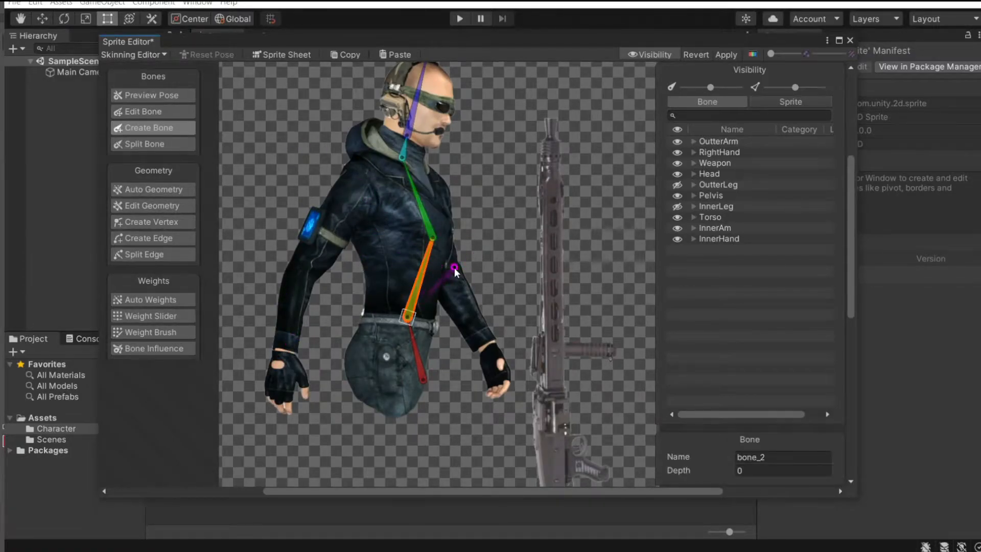
left_click(533, 243)
left_click(605, 185)
left_click(604, 276)
right_click(604, 277)
Step: Test the hierarchy in Preview Pose by rotating the upper and the lower torso bone, undoing each rotation
left_click(160, 96)
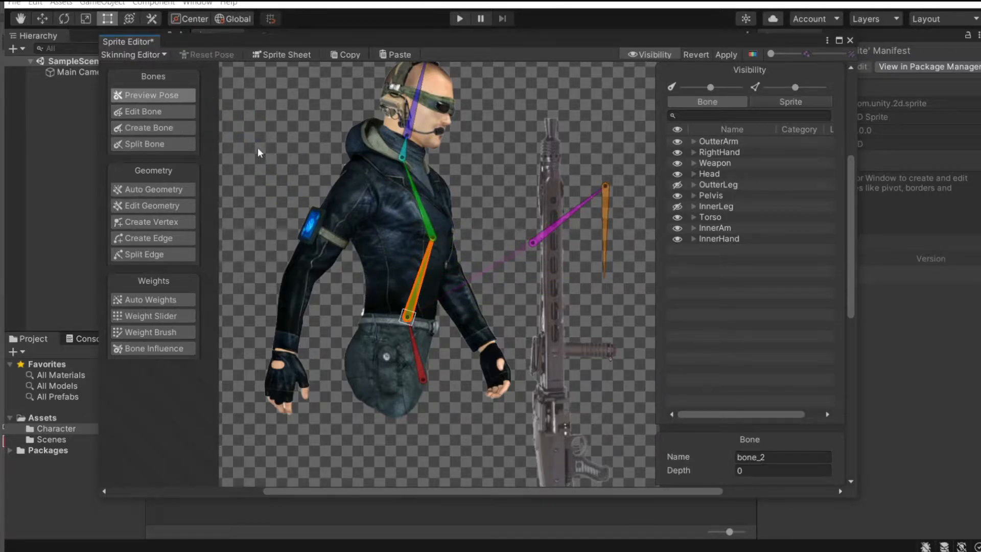
scroll(258, 169, "down", 3)
mouse_move(397, 206)
left_mouse_down()
mouse_move(378, 199)
mouse_move(407, 207)
mouse_move(370, 204)
mouse_move(375, 184)
mouse_move(386, 196)
left_mouse_up()
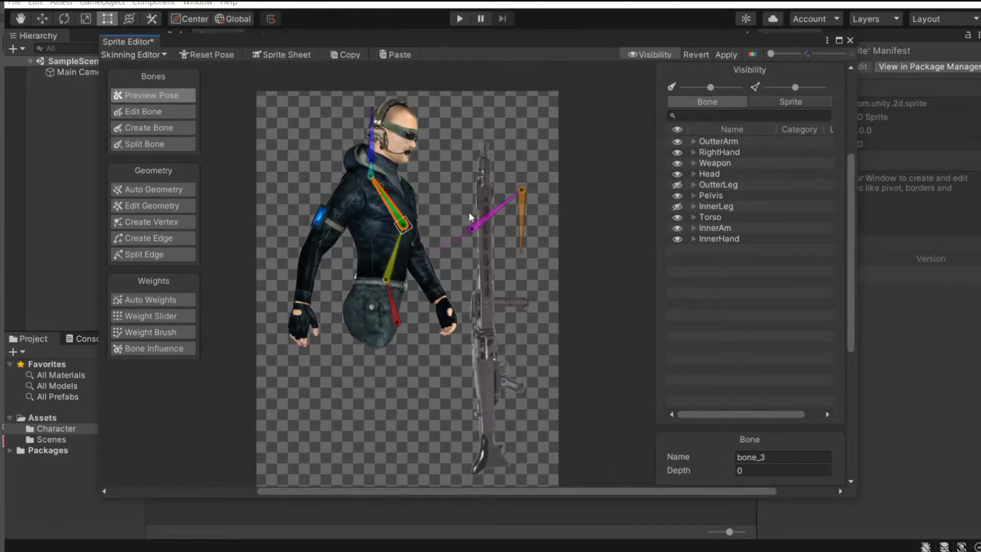
key("ctrl+z")
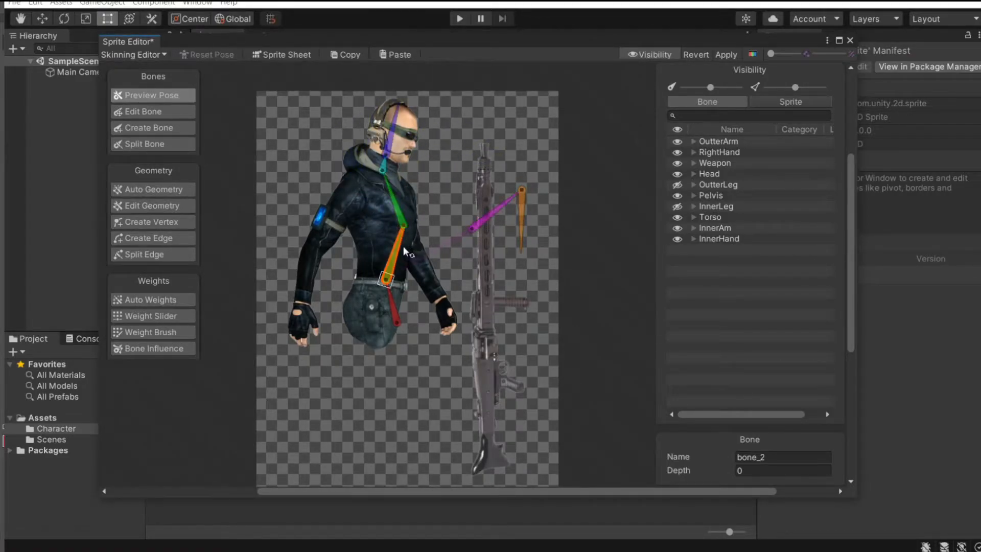
left_click_drag(398, 253, 412, 234)
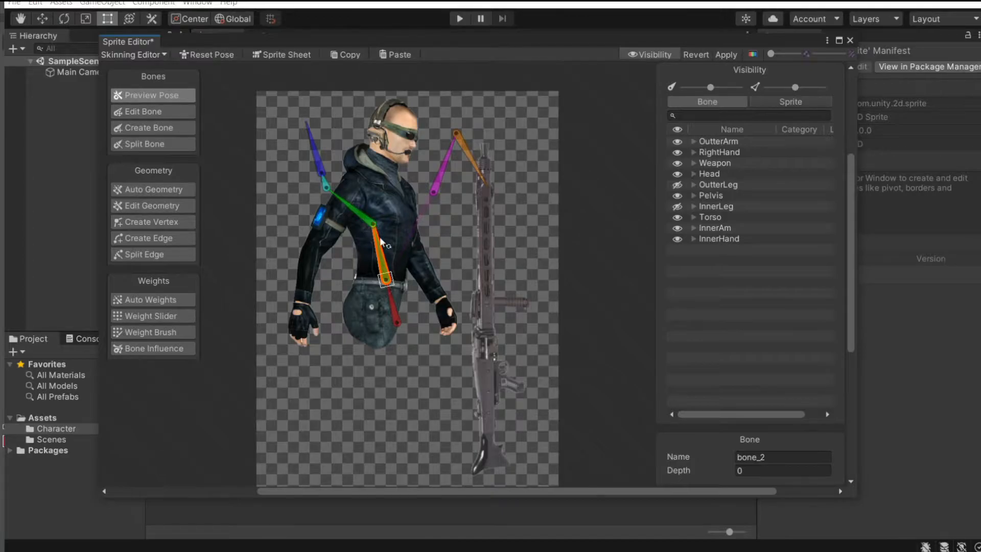
key("ctrl+z")
Step: Delete the two test bones beside the rifle in Edit Bone mode
left_click(489, 221)
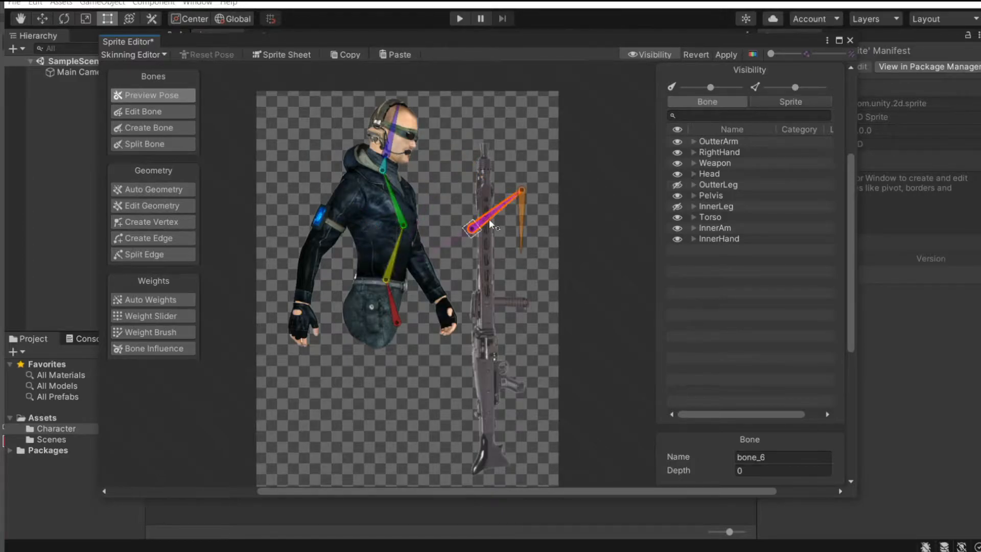
left_click(518, 226)
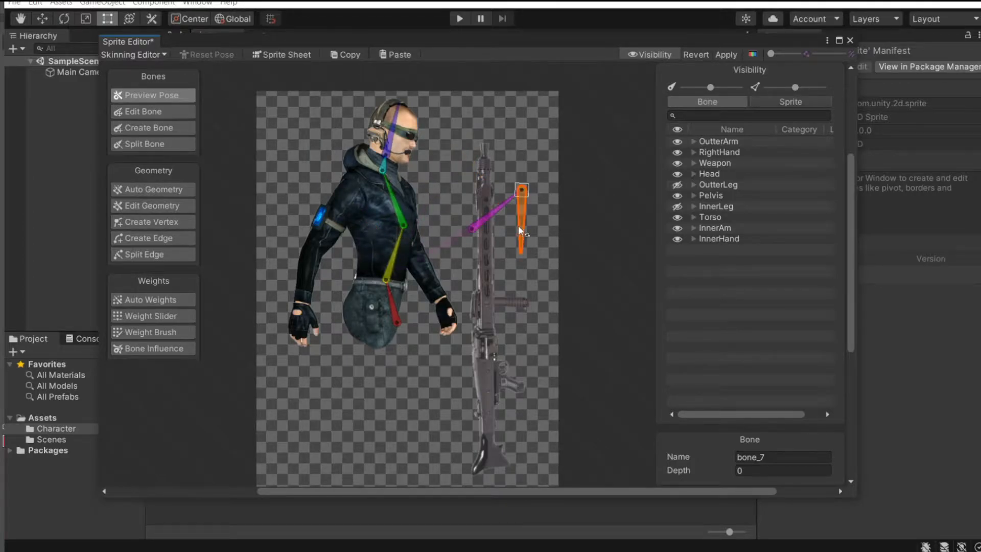
left_click(496, 218)
left_click(176, 114)
key("Delete")
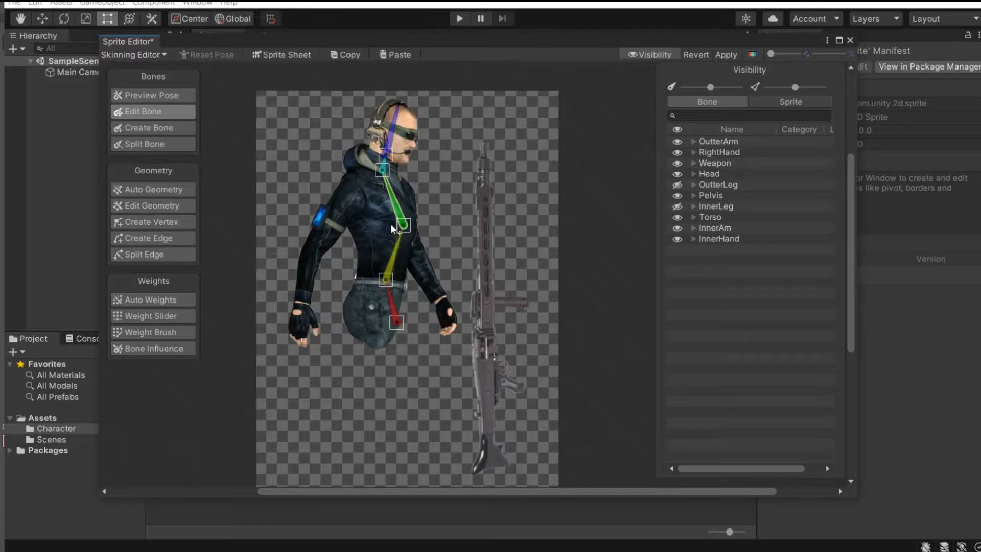
Step: Create upper arm, forearm and hand bones along the outer arm as children of the upper torso bone
scroll(406, 243, "up", 3)
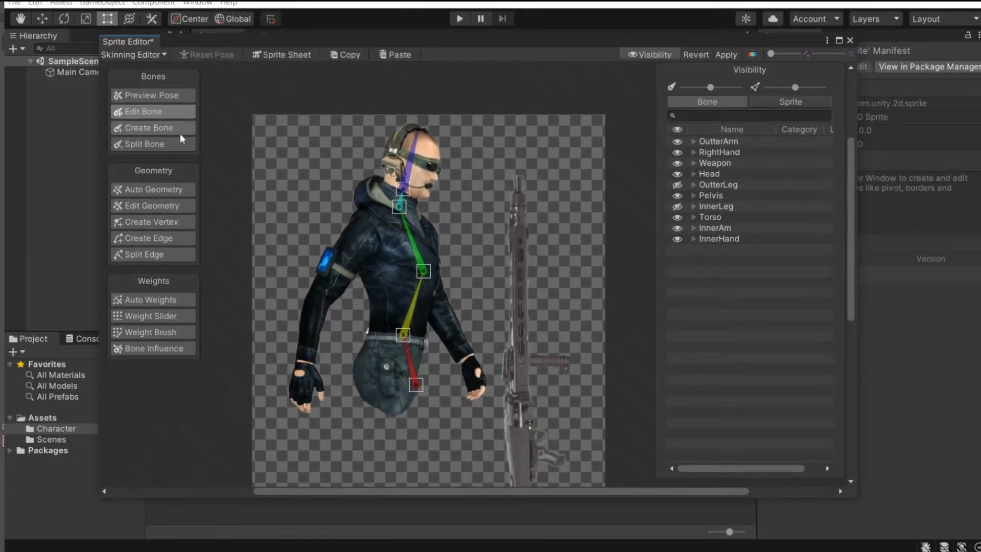
left_click(164, 129)
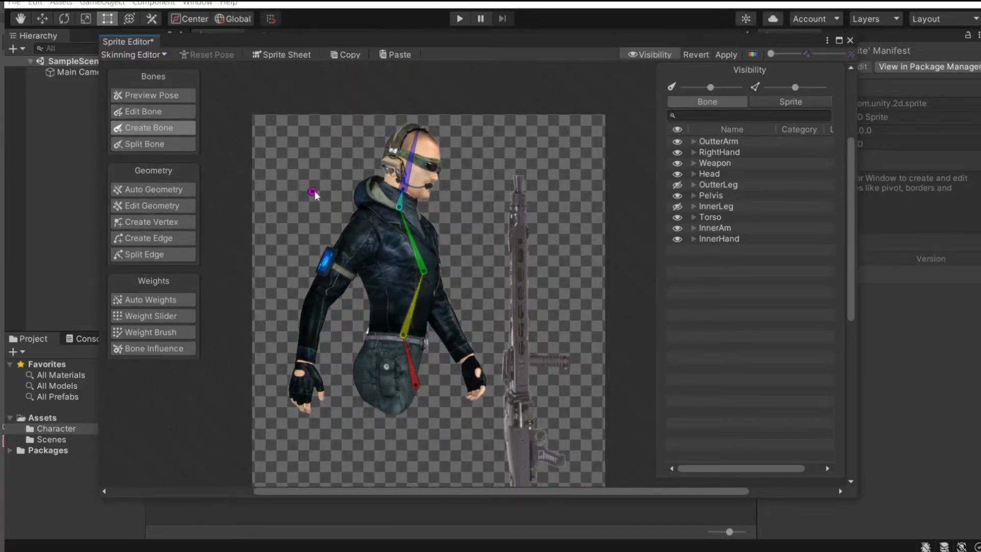
left_click(405, 244)
scroll(357, 241, "up", 2)
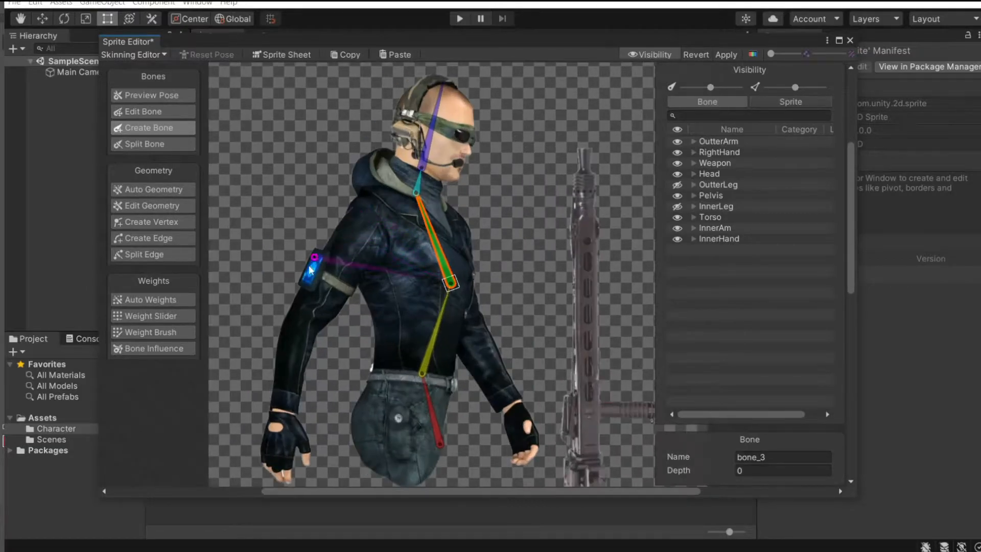
middle_click_drag(384, 240, 410, 201)
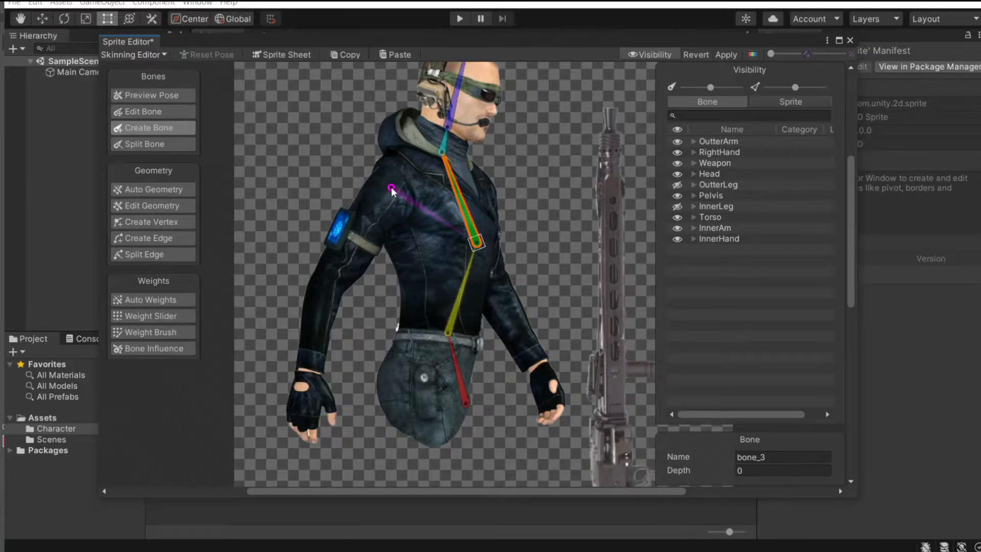
left_click(381, 176)
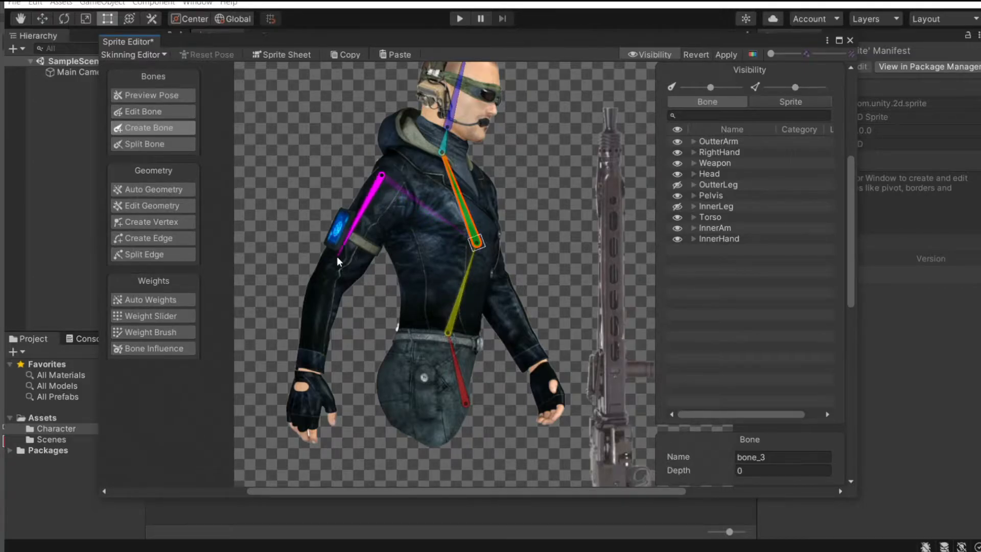
left_click(327, 266)
left_click(303, 368)
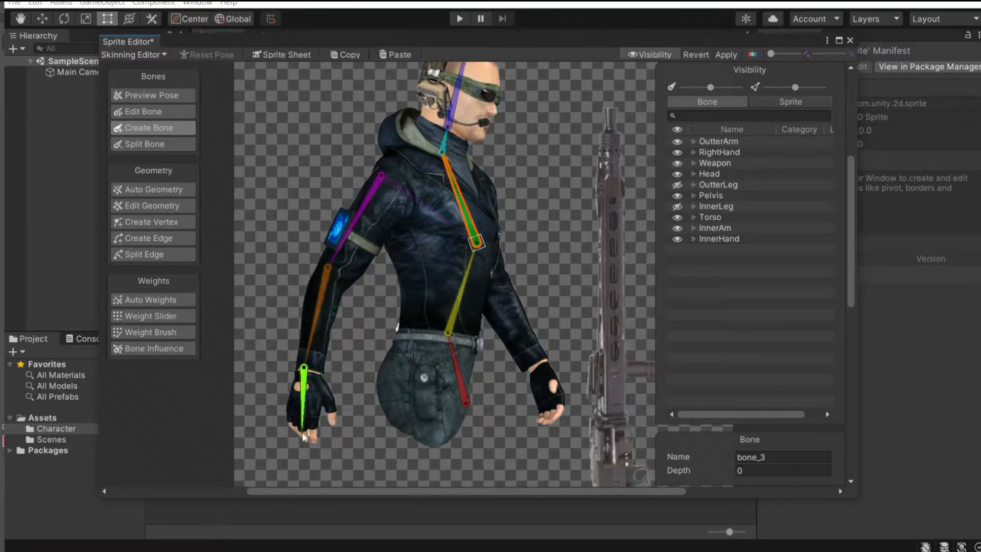
left_click(303, 431)
Step: Add the upper torso, upper arm and forearm bones as Bone Influences of the OutterArm sprite
left_click(150, 95)
scroll(359, 215, "down", 2)
scroll(339, 192, "up", 2)
left_click(391, 218)
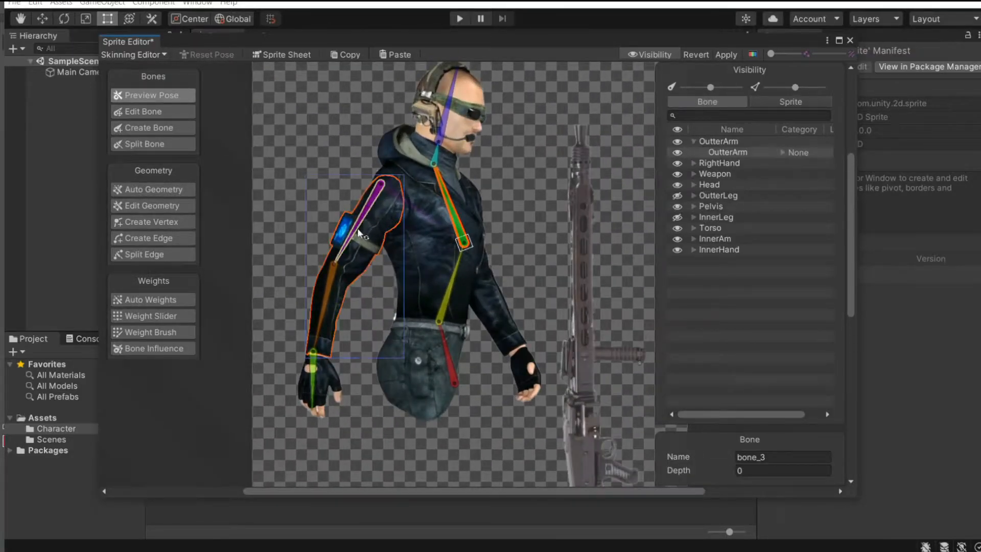
left_click(179, 348)
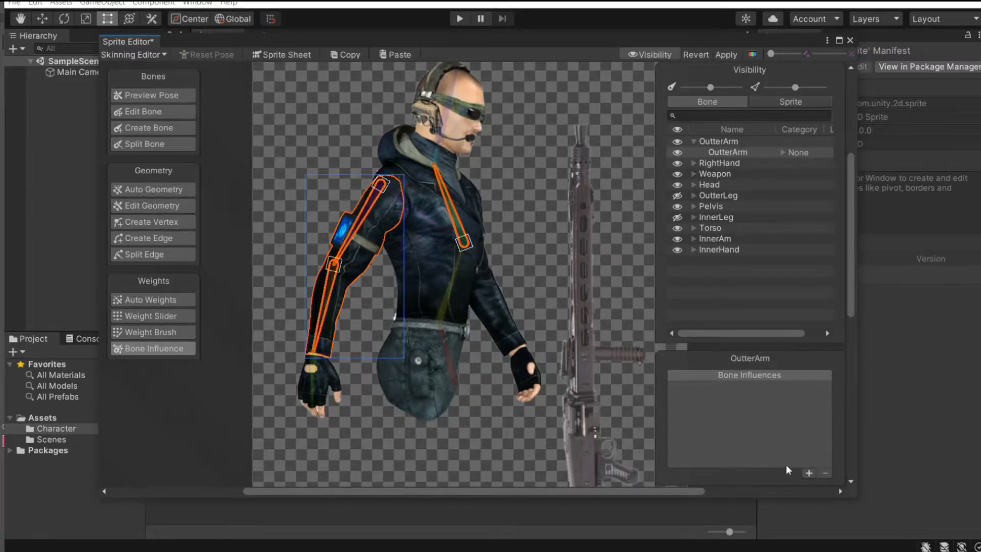
left_click(809, 472)
Step: Generate automatic geometry with weights for the selected OutterArm sprite
left_click(154, 189)
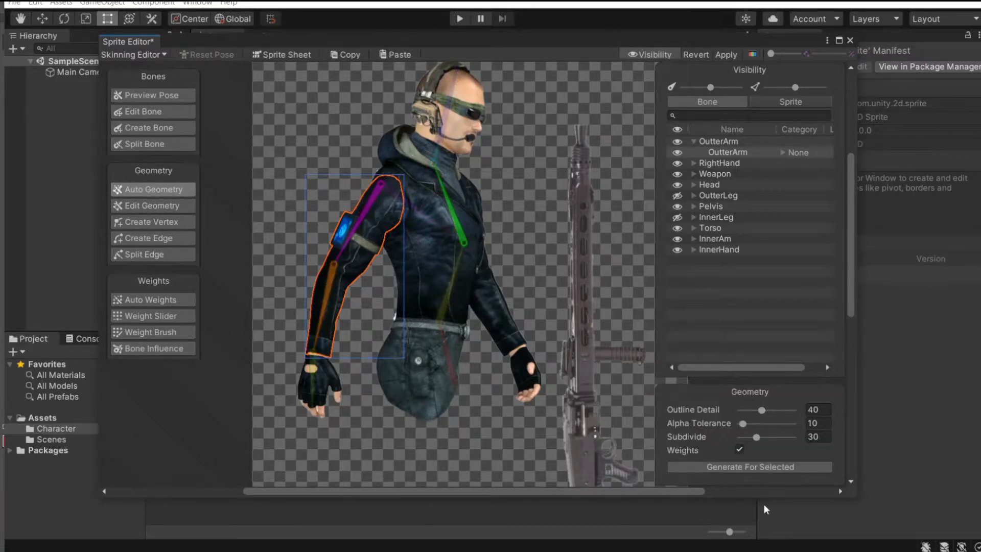
left_click(725, 467)
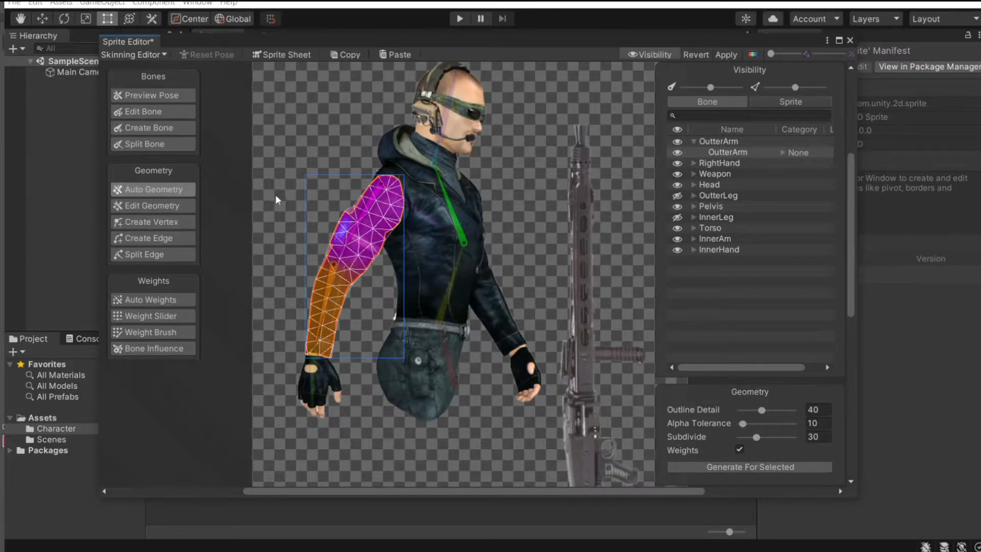
scroll(337, 211, "up", 2)
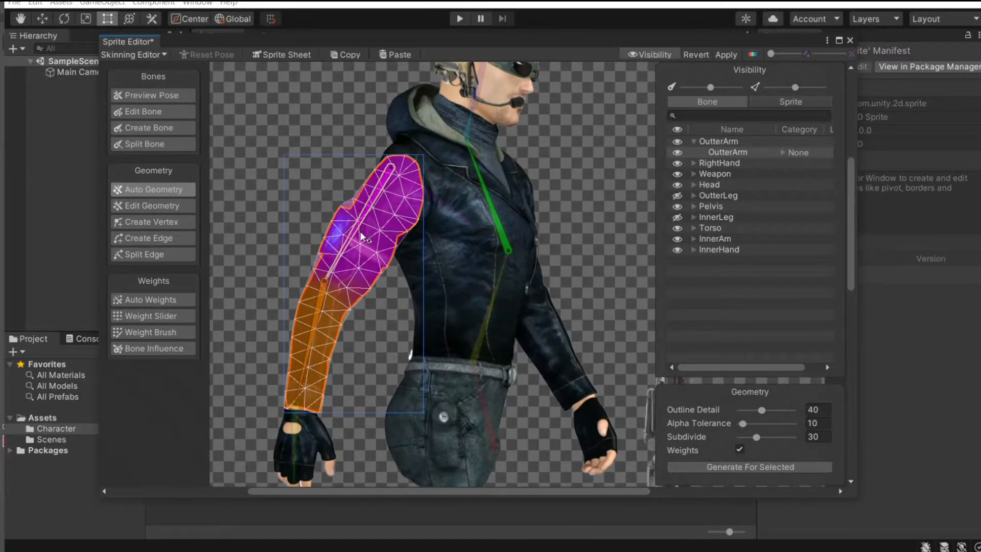
Step: Test the OutterArm deformation by rotating the upper arm bone in Preview Pose mode, and undo the rotation
scroll(360, 231, "down", 2)
scroll(395, 217, "up", 1)
left_click_drag(381, 225, 398, 237)
left_click(206, 54)
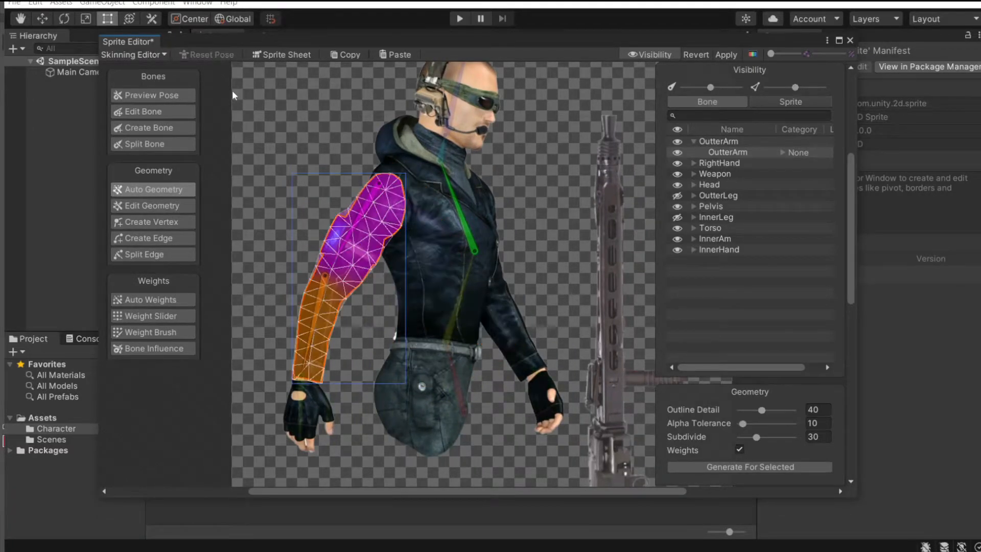
left_click(167, 94)
left_click(313, 134)
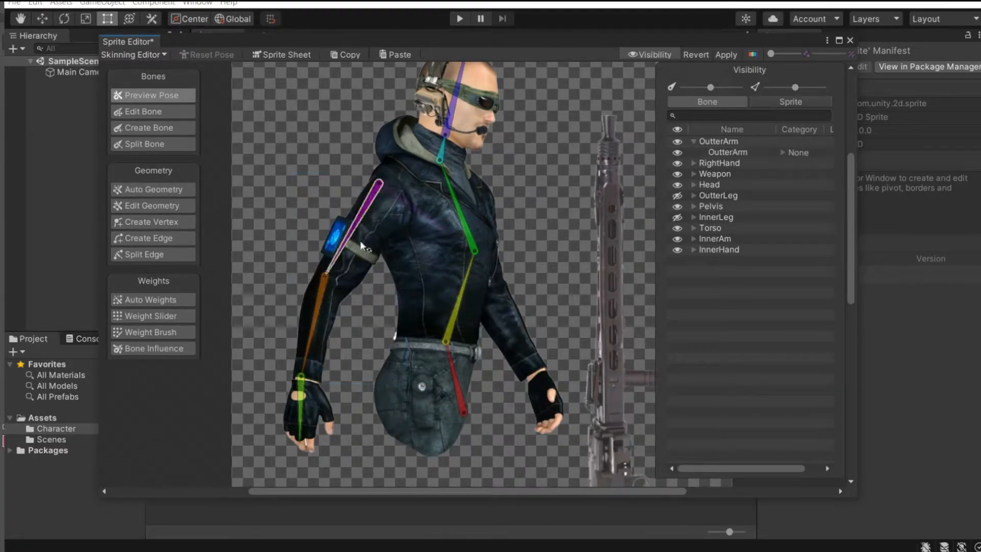
left_click_drag(356, 227, 478, 184)
key("ctrl+z")
Step: Move the upper arm bone's shoulder joint slightly lower and nudge its elbow joint in Edit Bone mode
left_click(178, 109)
left_click_drag(381, 182, 386, 197)
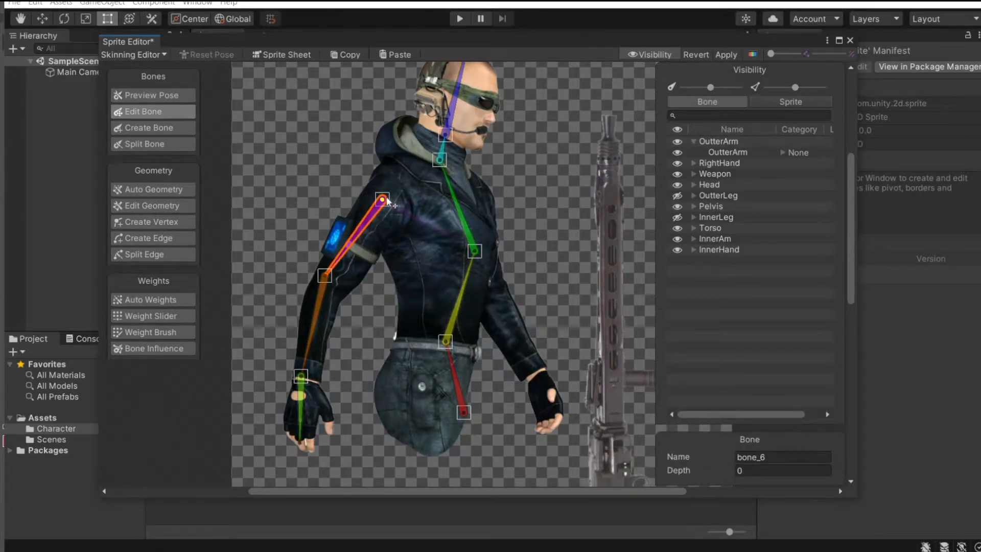
left_click(330, 271)
left_click_drag(331, 272, 330, 276)
middle_click_drag(301, 396, 305, 319)
scroll(305, 319, "up", 3)
left_click(304, 299)
scroll(406, 242, "down", 2)
middle_click_drag(406, 242, 395, 314)
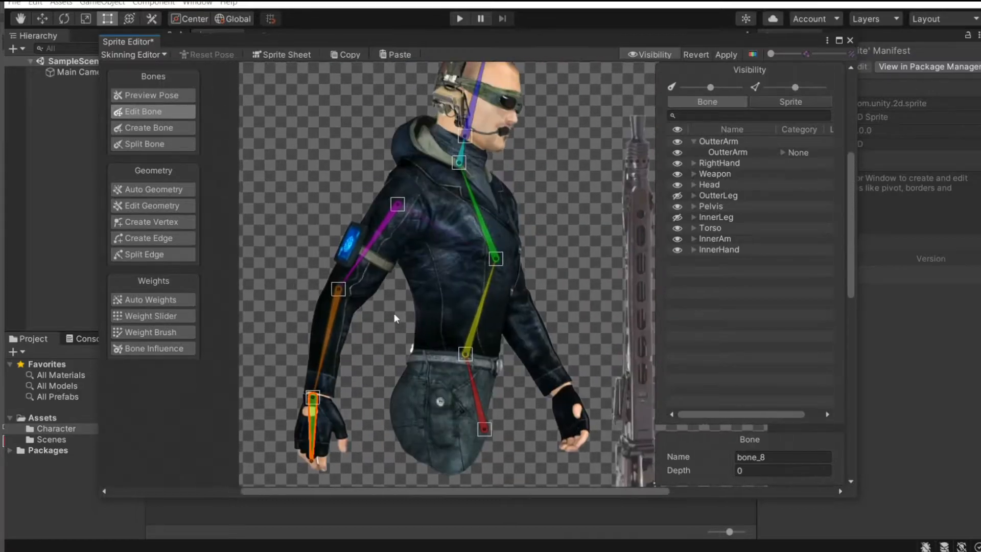
Step: Fine-tune the position of the outer arm's shoulder joint over the jacket shoulder
scroll(394, 217, "up", 3)
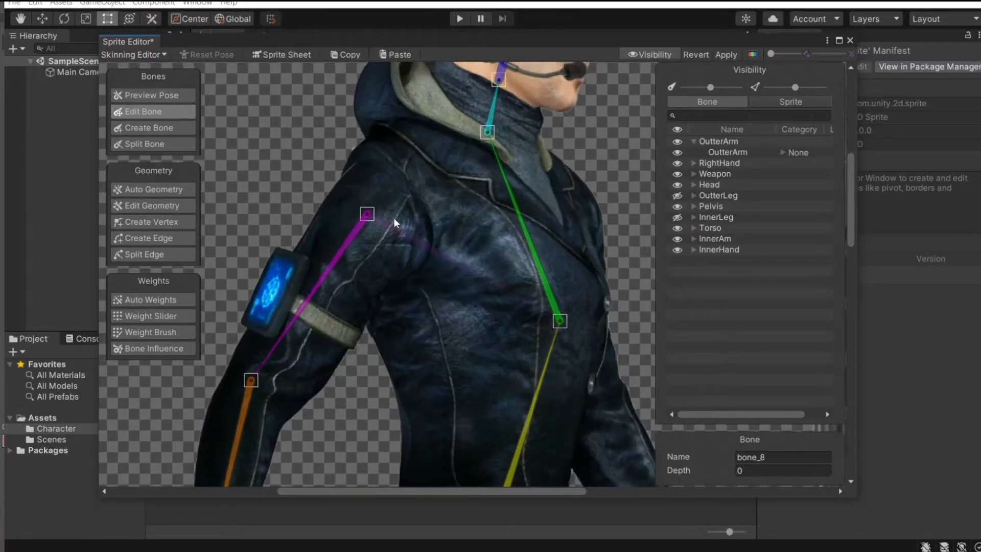
left_click_drag(366, 223, 370, 220)
scroll(370, 220, "down", 5)
scroll(382, 317, "up", 4)
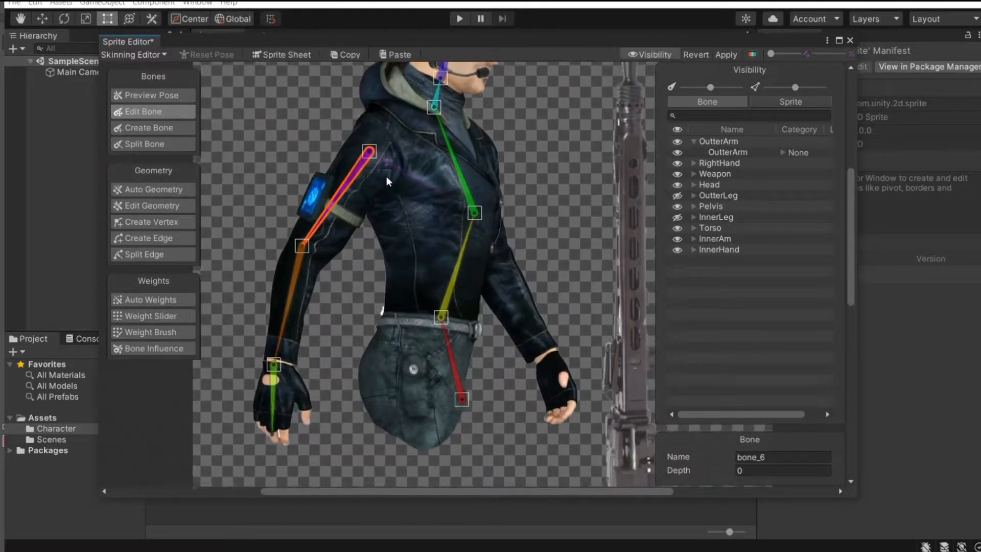
left_click_drag(374, 169, 376, 170)
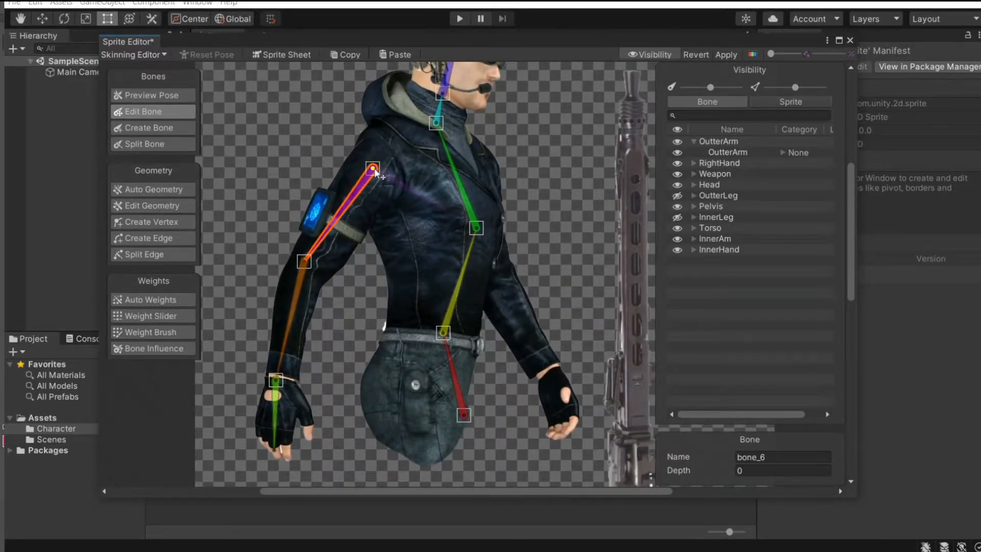
Step: Test the adjusted outer arm by rotating the upper arm bone in Preview Pose mode
scroll(373, 176, "down", 3)
left_click(145, 96)
scroll(364, 250, "down", 2)
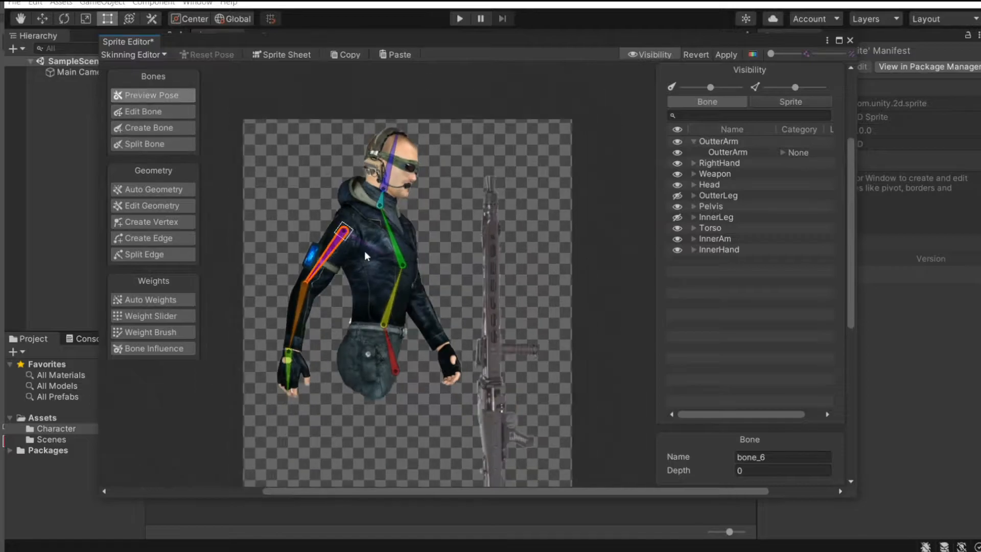
double_click(488, 222)
double_click(438, 176)
scroll(401, 268, "up", 4)
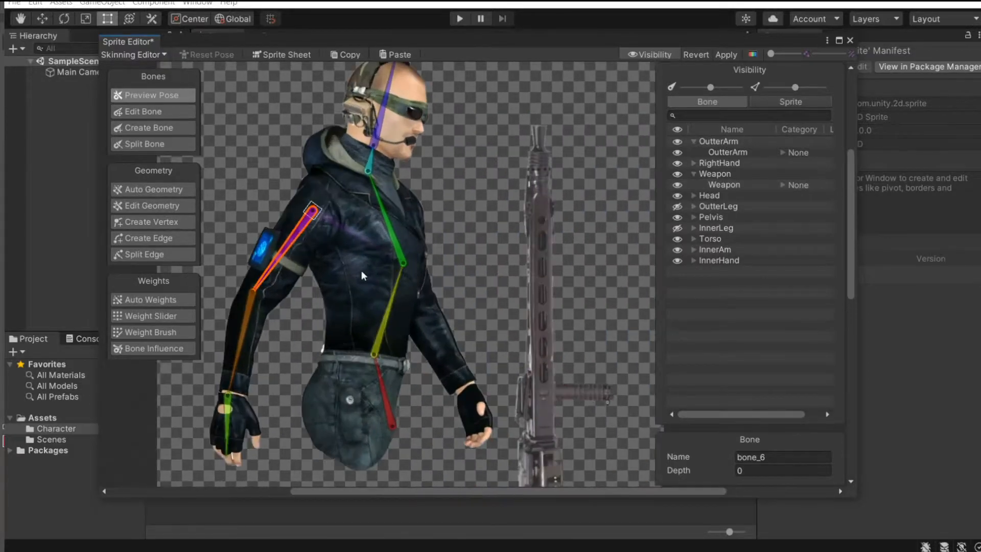
left_click_drag(293, 256, 422, 232)
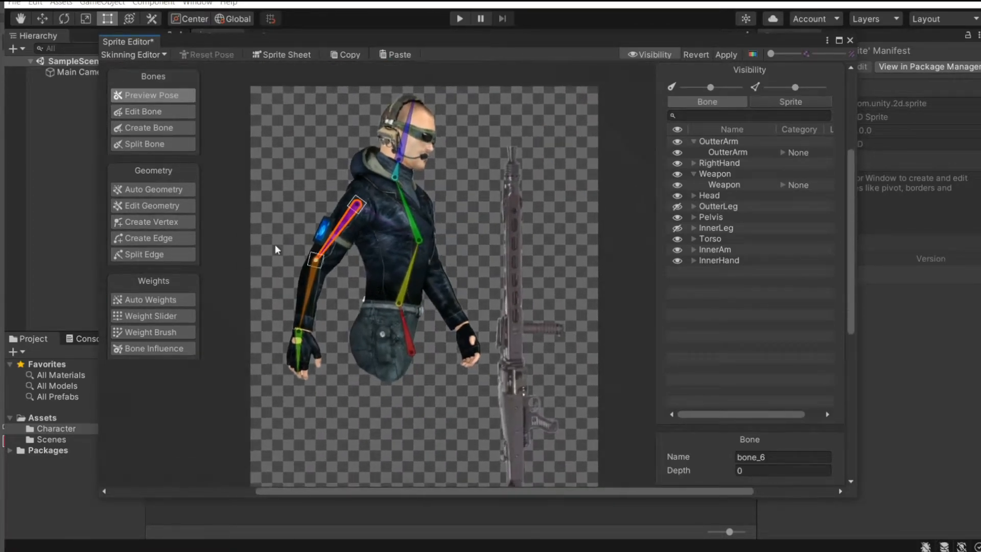
Step: Try to shift the upper arm bone at the shoulder in Preview Pose mode, and undo the change
scroll(302, 287, "up", 2)
scroll(396, 296, "up", 3)
middle_click_drag(330, 296, 390, 252)
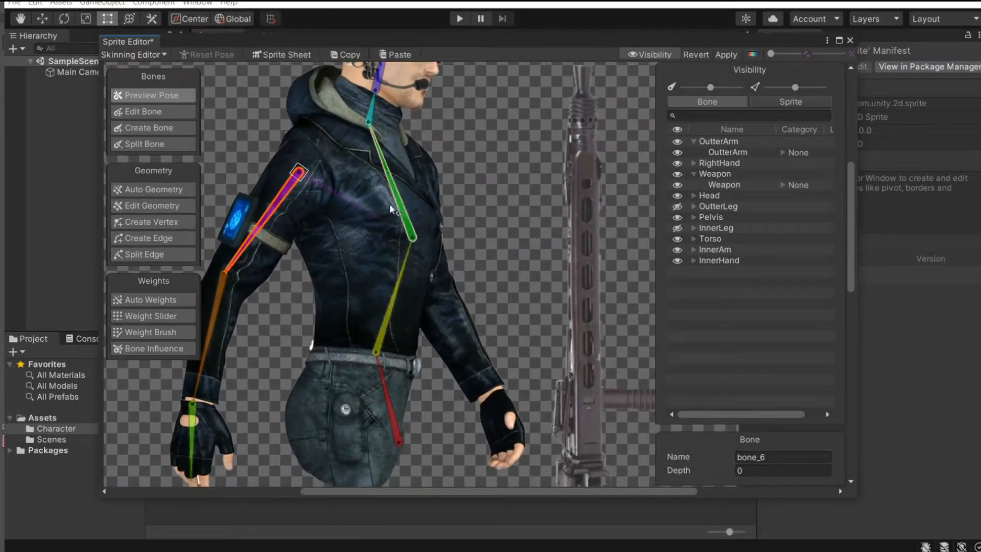
middle_click_drag(353, 203, 440, 215)
left_click_drag(392, 181, 390, 184)
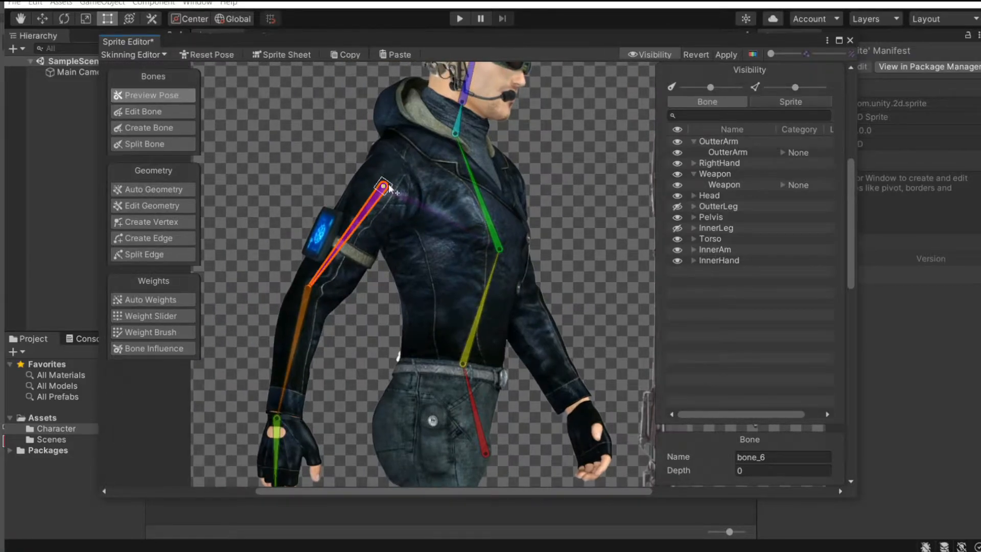
key("ctrl+z")
Step: Return to Edit Bone mode and examine the sprite edges around the outer wrist, hand, fingers and waist
left_click(153, 111)
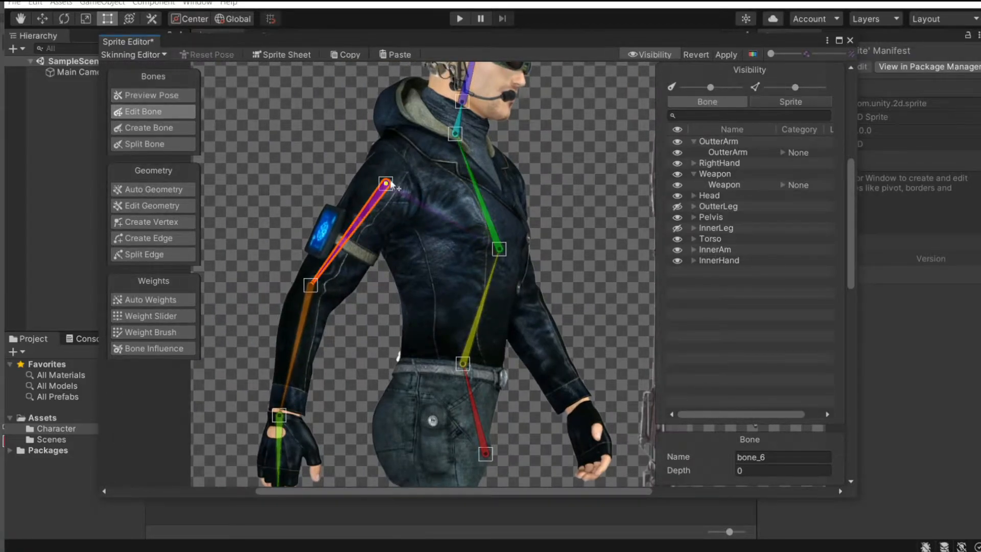
scroll(510, 270, "down", 3)
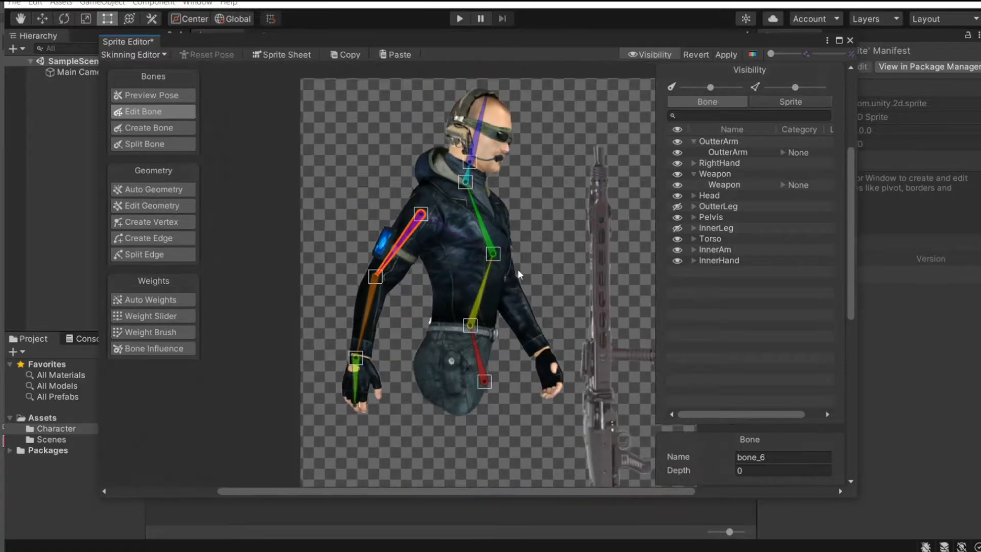
middle_click_drag(510, 270, 417, 263)
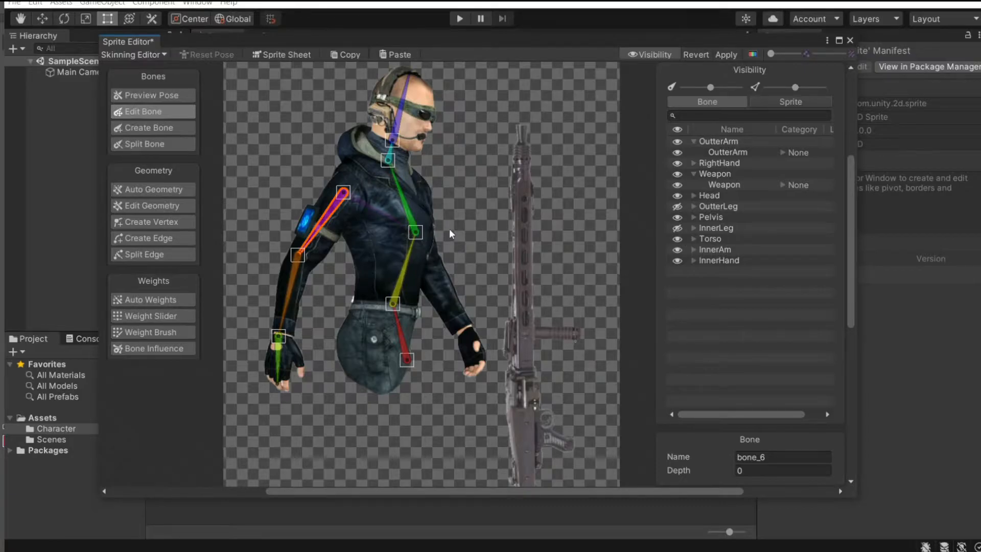
scroll(449, 229, "up", 10)
middle_click_drag(436, 293, 552, 309)
scroll(541, 308, "up", 8)
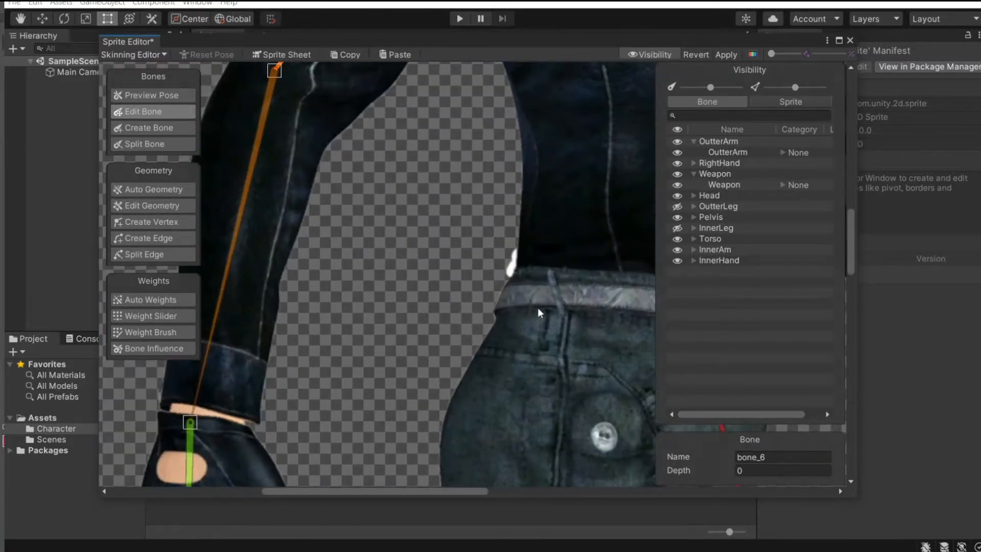
scroll(522, 263, "down", 8)
scroll(517, 281, "up", 7)
scroll(504, 284, "down", 6)
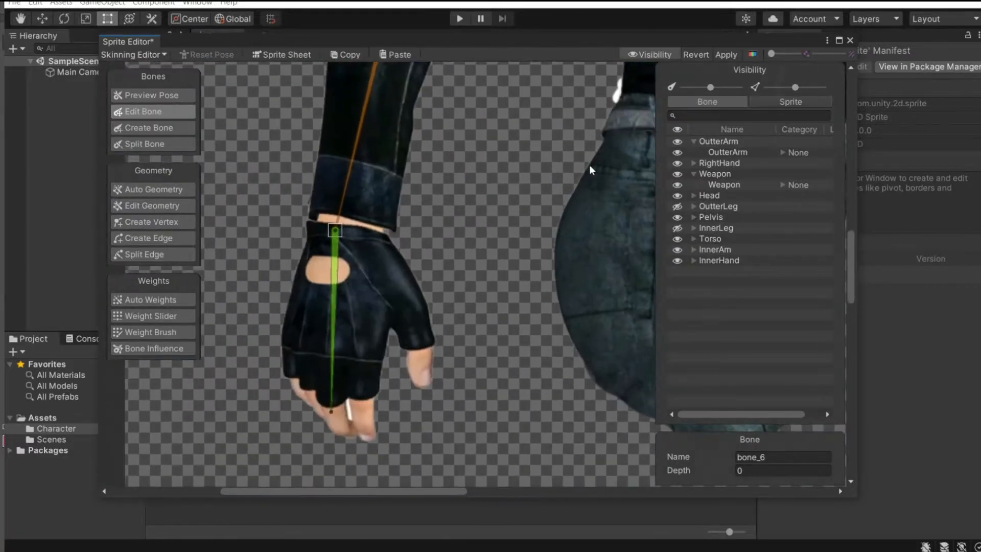
scroll(397, 276, "up", 8)
scroll(404, 276, "down", 10)
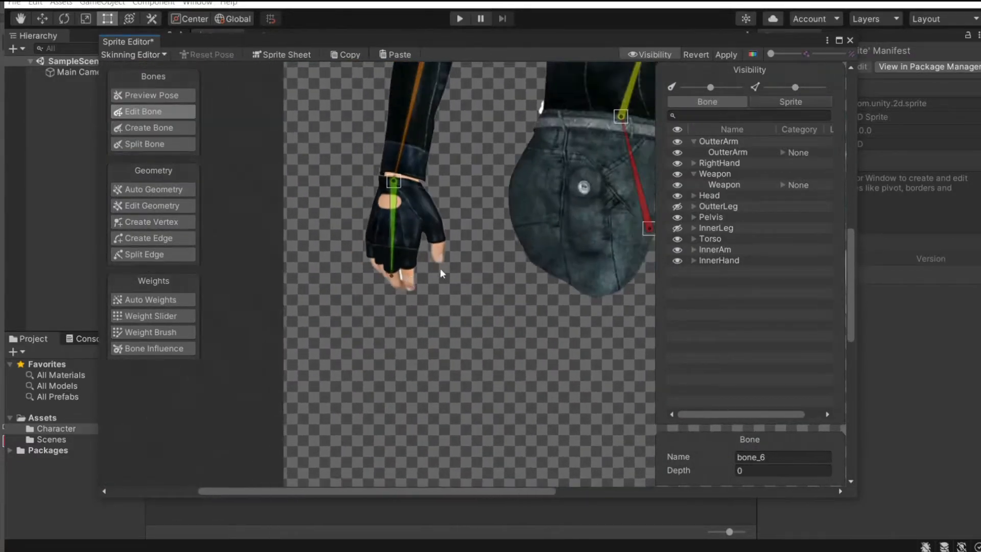
scroll(482, 259, "up", 3)
scroll(480, 263, "down", 2)
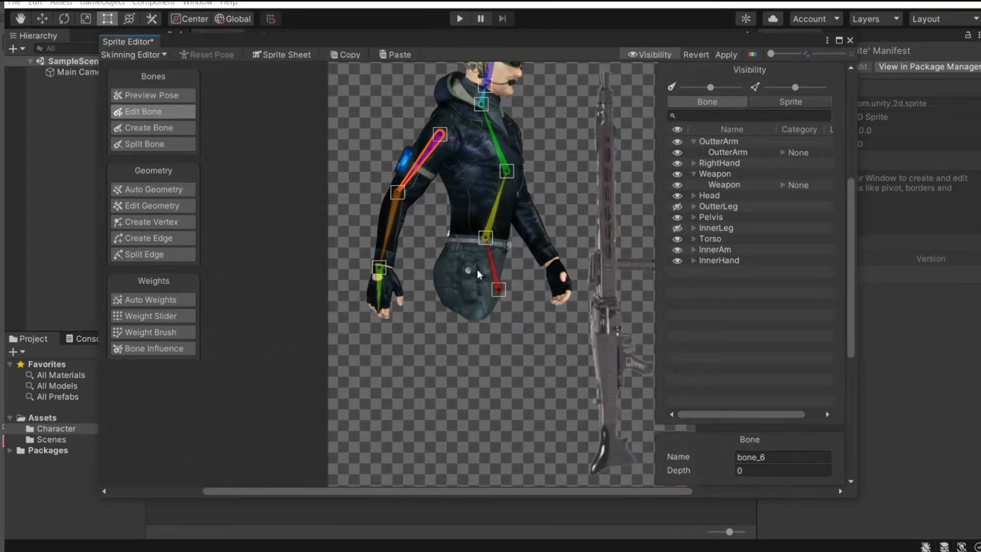
Step: Make the InnerLeg and OutterLeg sprites visible while keeping the Head shown
left_click(677, 196)
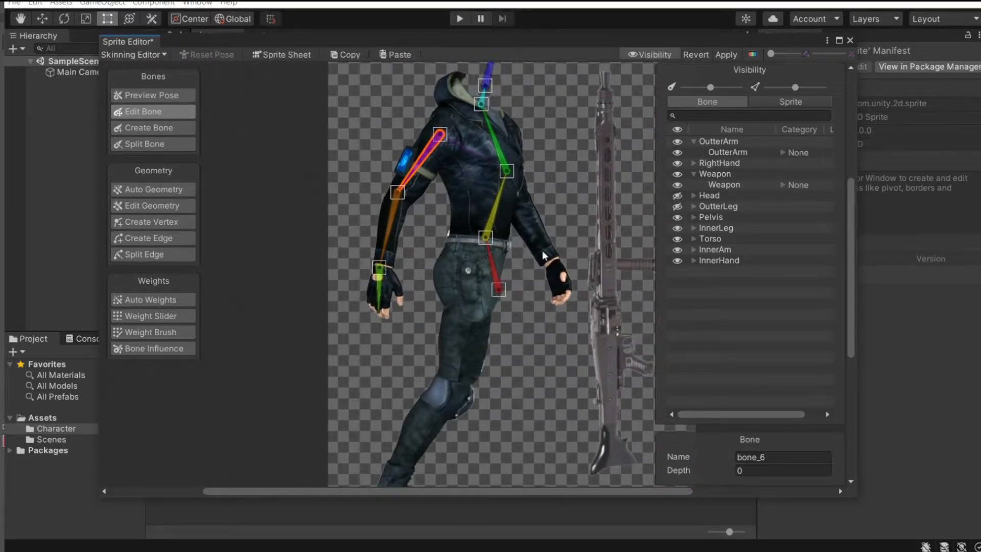
left_click(677, 196)
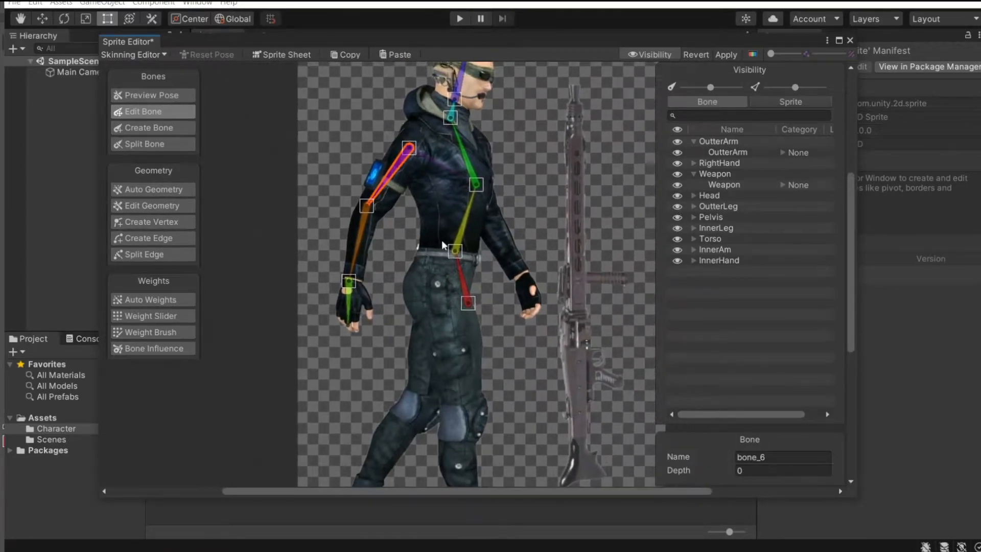
Step: Switch to Photoshop and examine the RangerSmartGunnerFix5.psb artwork around the outer hand and the waist
key("alt+Tab")
scroll(439, 237, "up", 10, "alt")
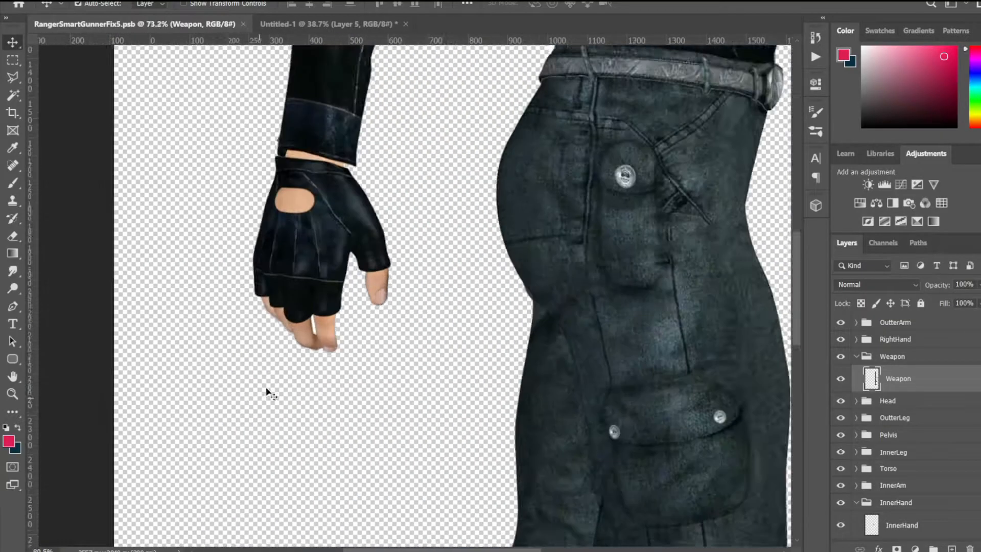
scroll(309, 337, "down", 6, "alt")
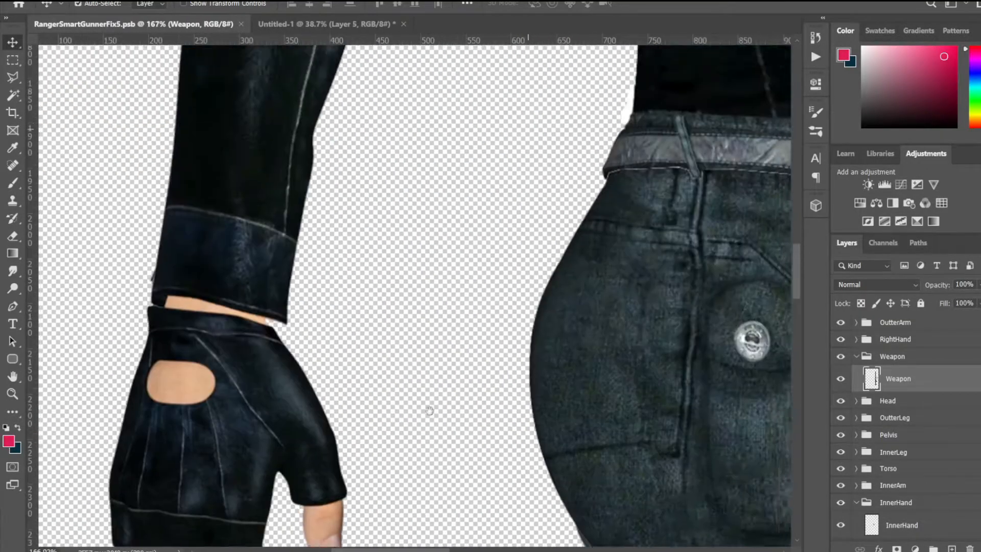
scroll(475, 383, "down", 4, "alt")
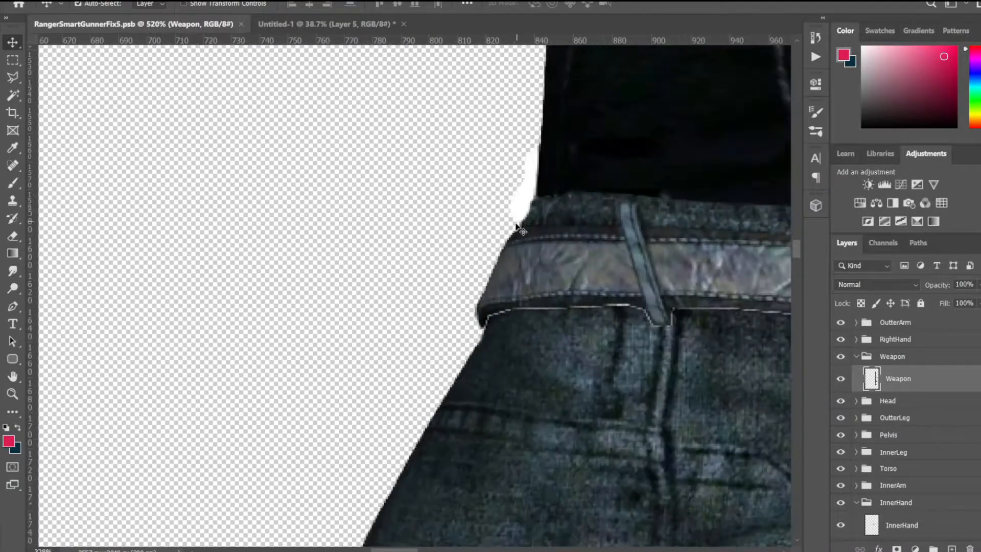
scroll(492, 326, "down", 6, "alt")
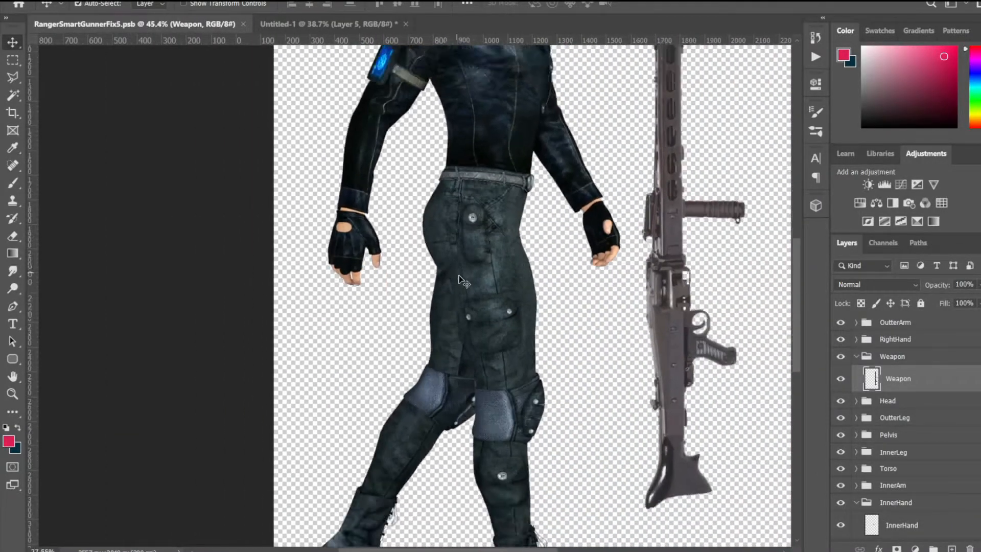
scroll(485, 249, "down", 1, "alt")
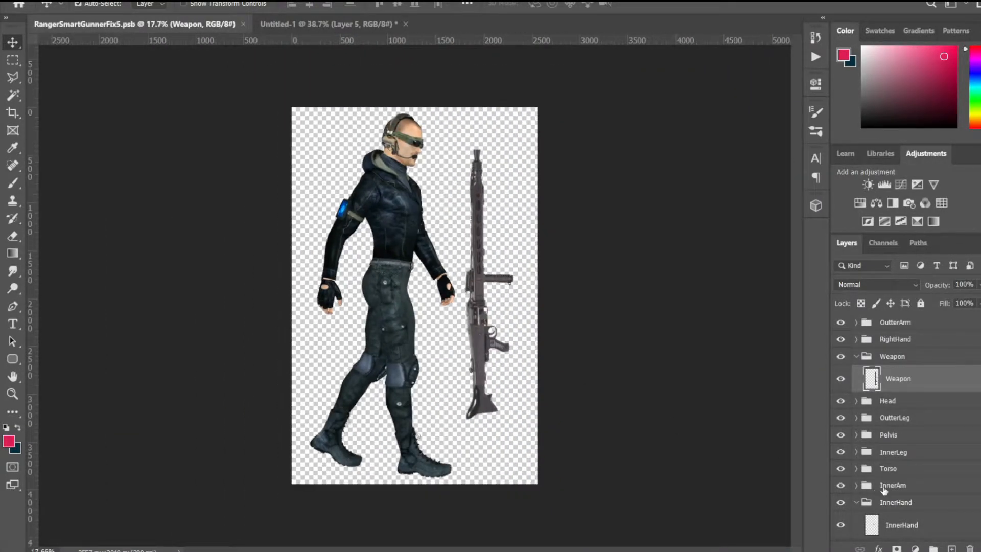
Step: Add a new layer beneath the InnerHand group and fill it with white
left_click(902, 529)
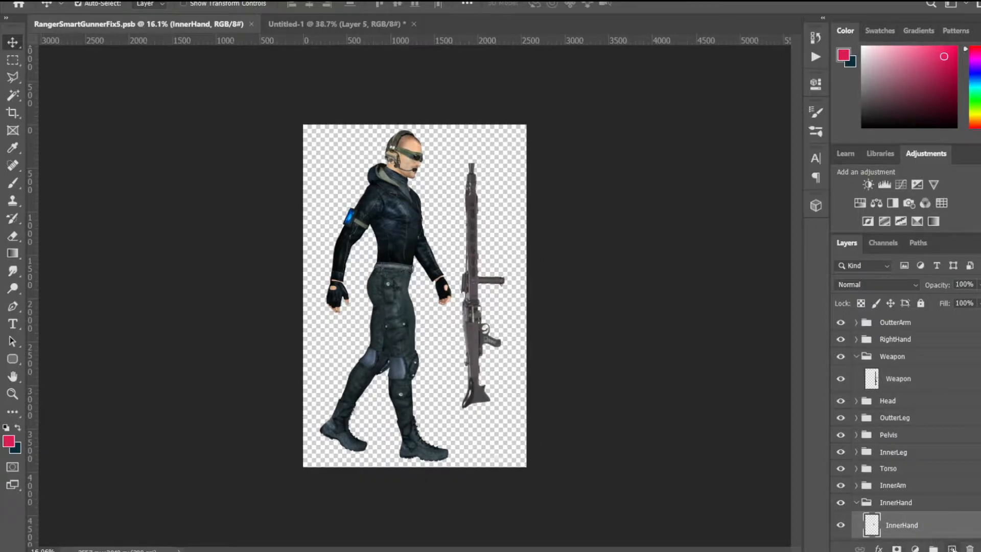
left_click(952, 549)
mouse_move(888, 499)
left_mouse_down()
mouse_move(887, 469)
mouse_move(892, 504)
mouse_move(899, 494)
left_mouse_up()
left_click_drag(875, 87, 862, 47)
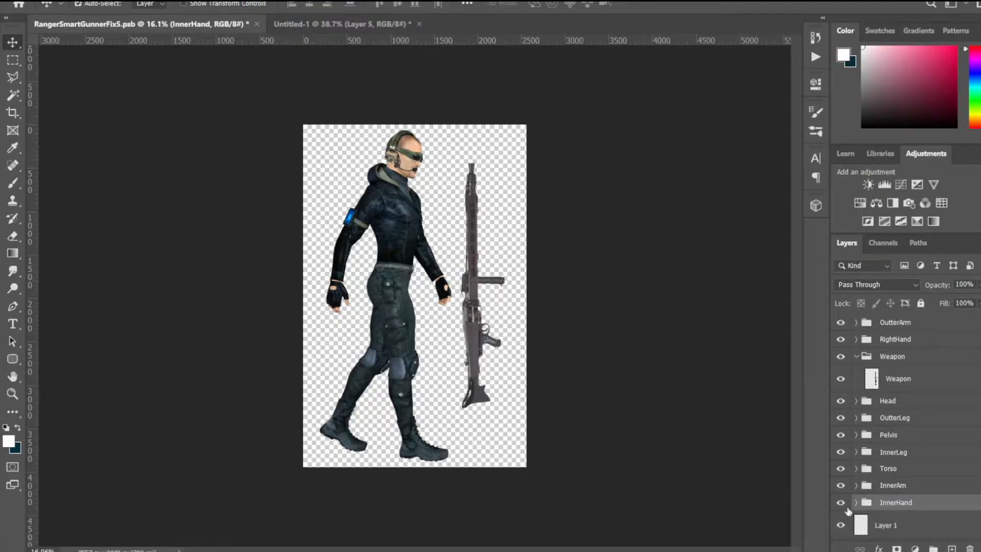
left_click(880, 526)
key("alt+BackSpace")
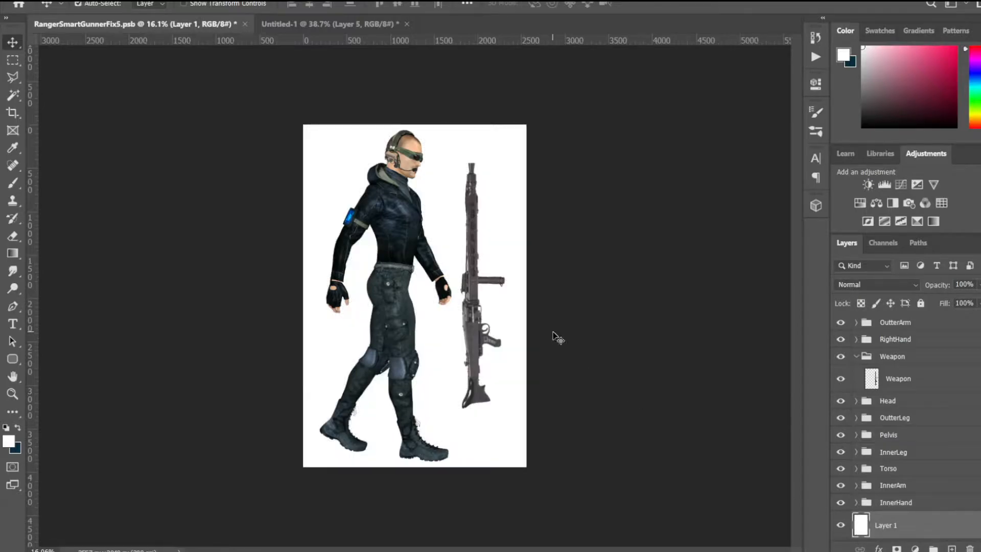
Step: Refill the background layer with black
scroll(305, 346, "up", 3, "alt")
scroll(304, 347, "down", 1, "alt")
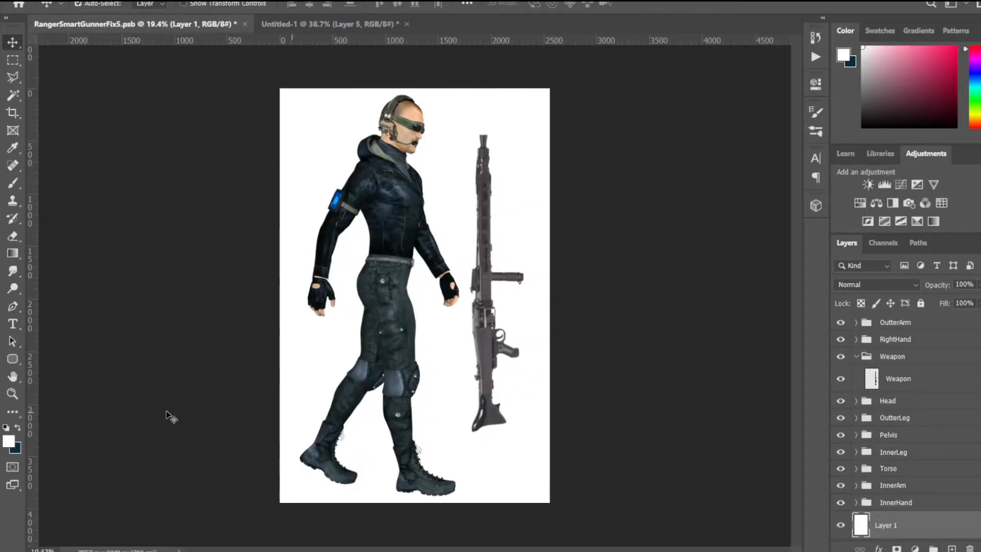
left_click_drag(897, 103, 750, 225)
key("alt+BackSpace")
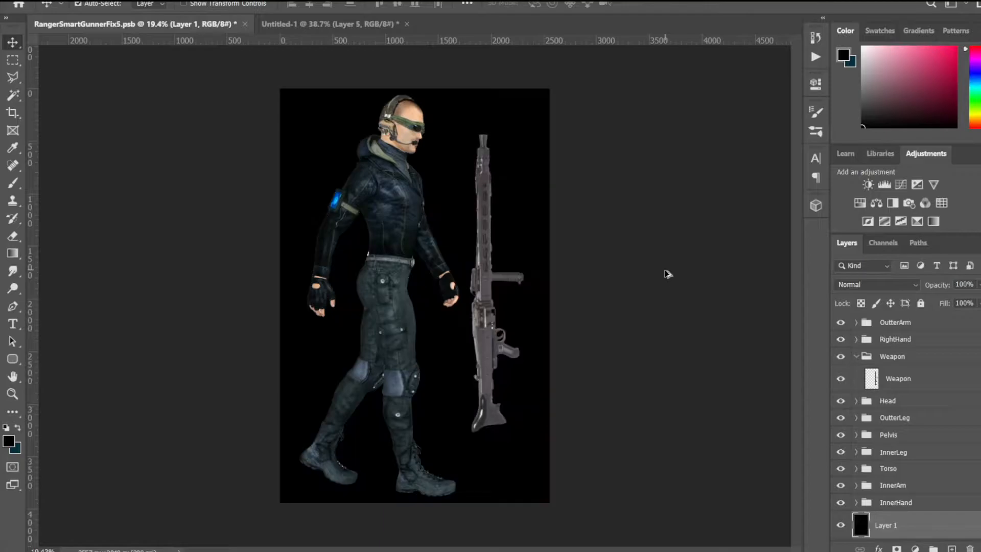
Step: Examine the hand and waist edges against the black backdrop, and switch back to Unity's Sprite Editor
scroll(315, 329, "up", 18, "alt")
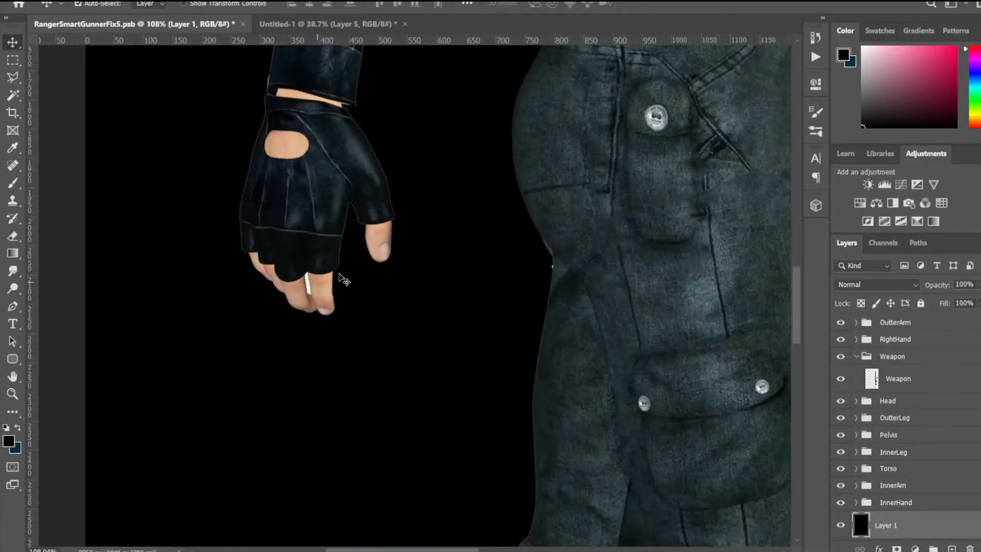
left_click_drag(489, 188, 444, 466)
scroll(521, 297, "down", 12, "alt")
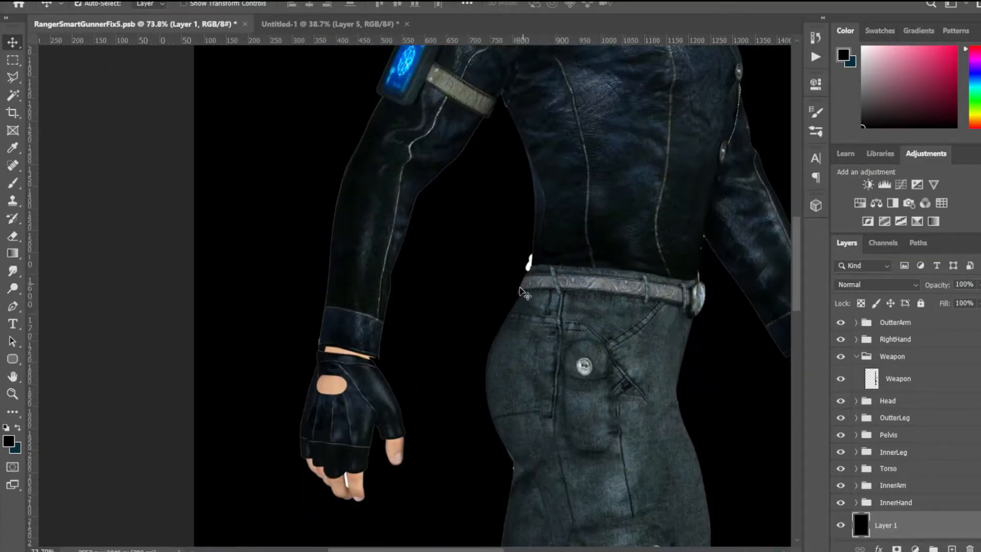
scroll(521, 308, "down", 1, "alt")
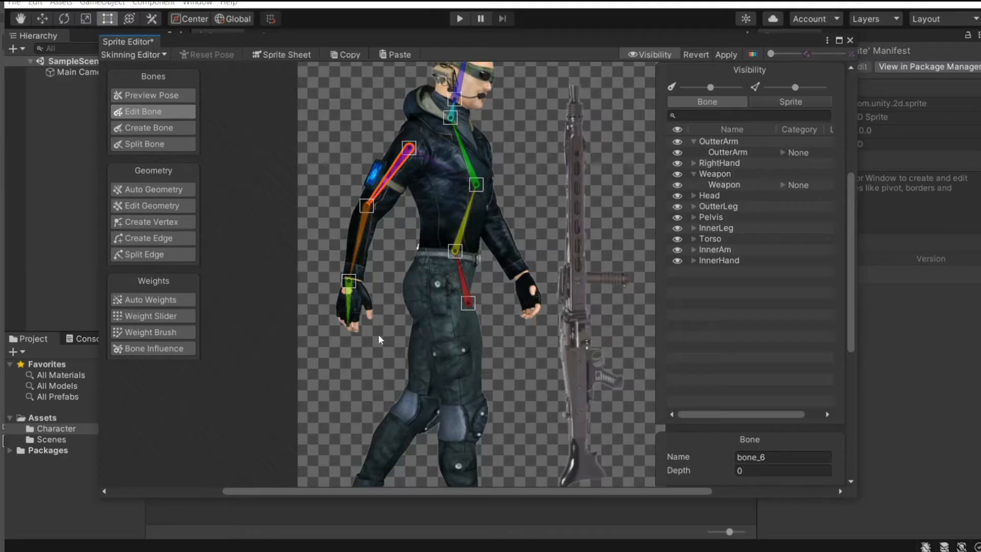
scroll(412, 261, "down", 4)
scroll(452, 256, "up", 2)
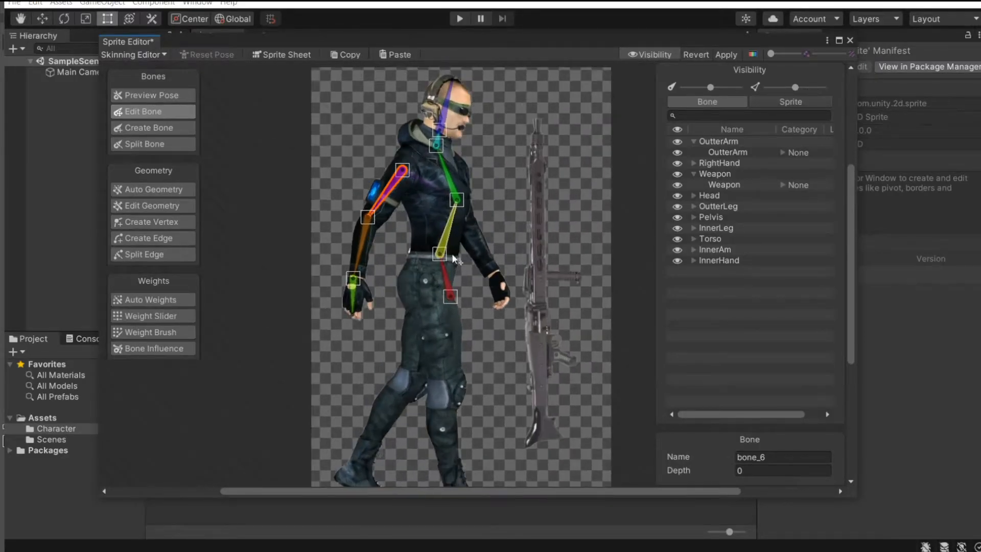
Step: Apply the soldier's rigging changes in the Skinning Editor and close the Sprite Editor
scroll(453, 258, "up", 1)
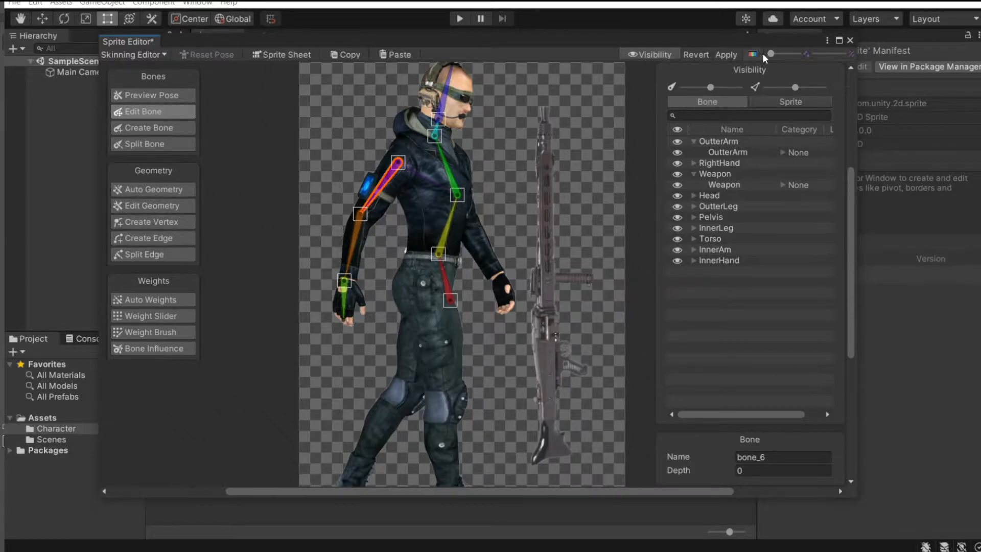
left_click(725, 53)
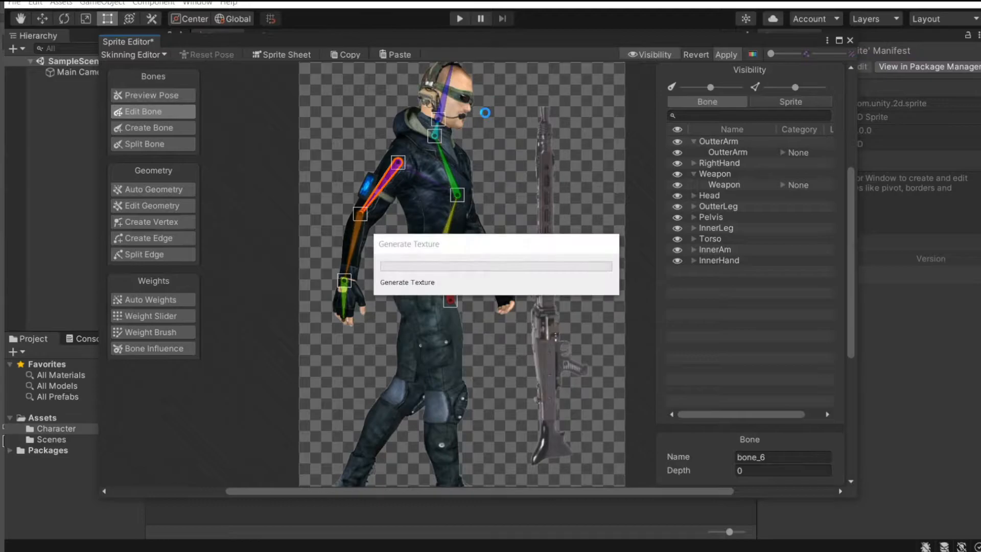
left_click(851, 40)
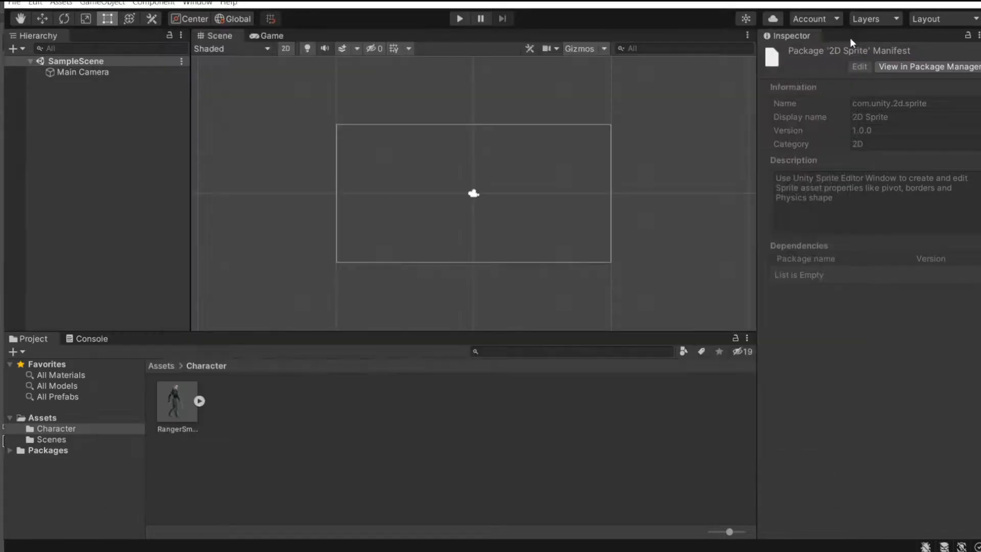
Step: Reveal the RangerSmartGunnerFix5 asset from Unity's Character folder in File Explorer
left_click(169, 401)
right_click(177, 417)
left_click(271, 120)
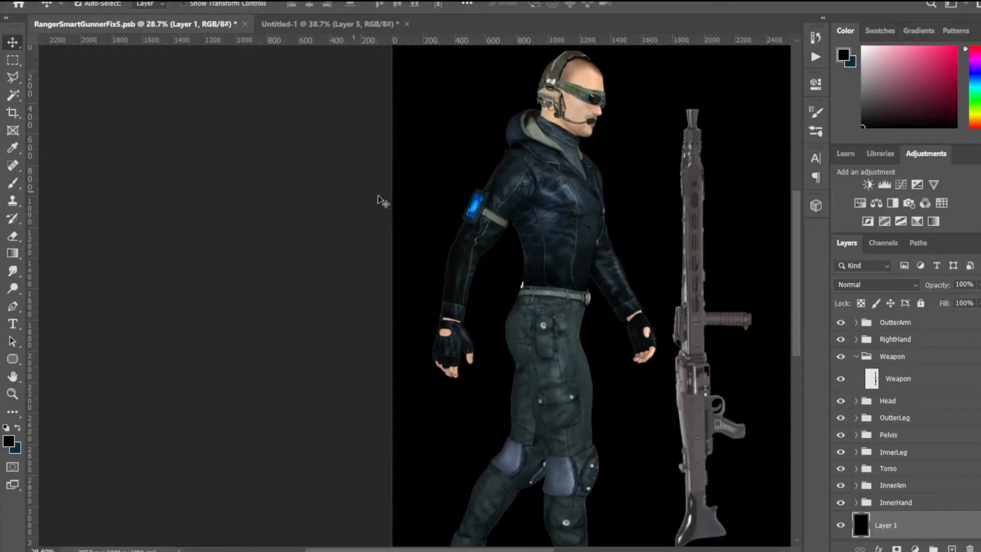
Step: In Photoshop, delete the black backdrop layer, Layer 1, from RangerSmartGunnerFix5.psb
key("ctrl+minus")
key("ctrl+minus")
key("ctrl+0")
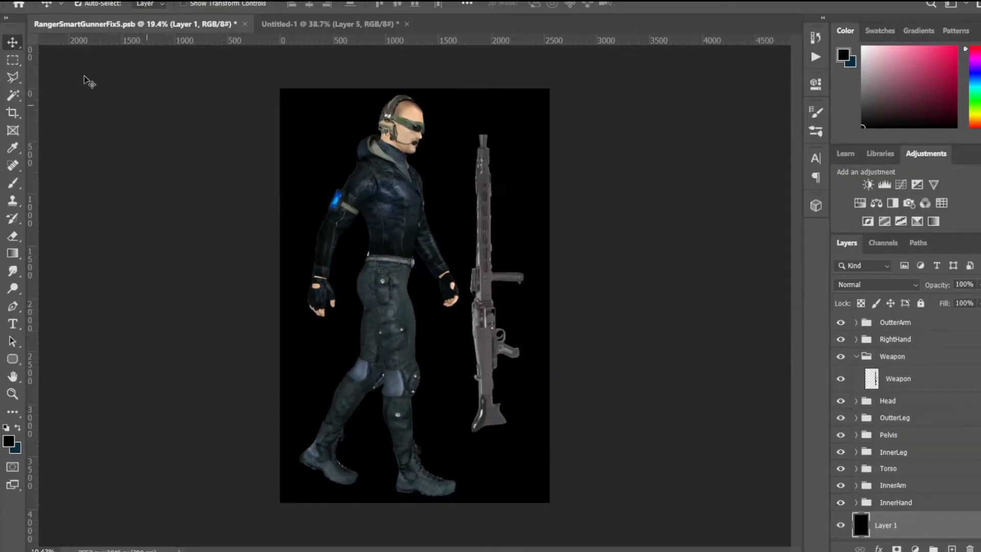
left_click(317, 23)
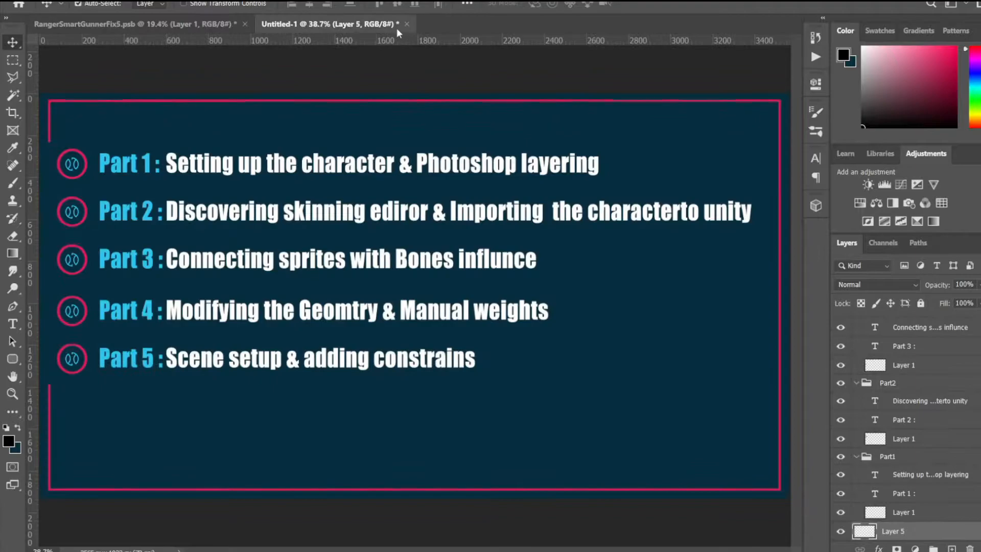
left_click(225, 24)
scroll(359, 253, "down", 2, "alt")
scroll(359, 253, "up", 3, "alt")
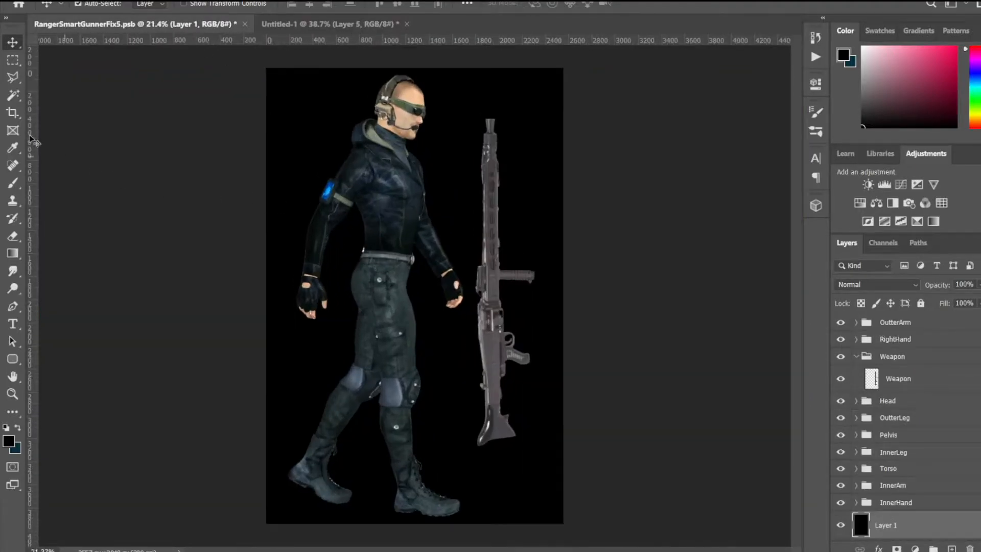
scroll(373, 352, "down", 2, "alt")
scroll(790, 501, "down", 2, "alt")
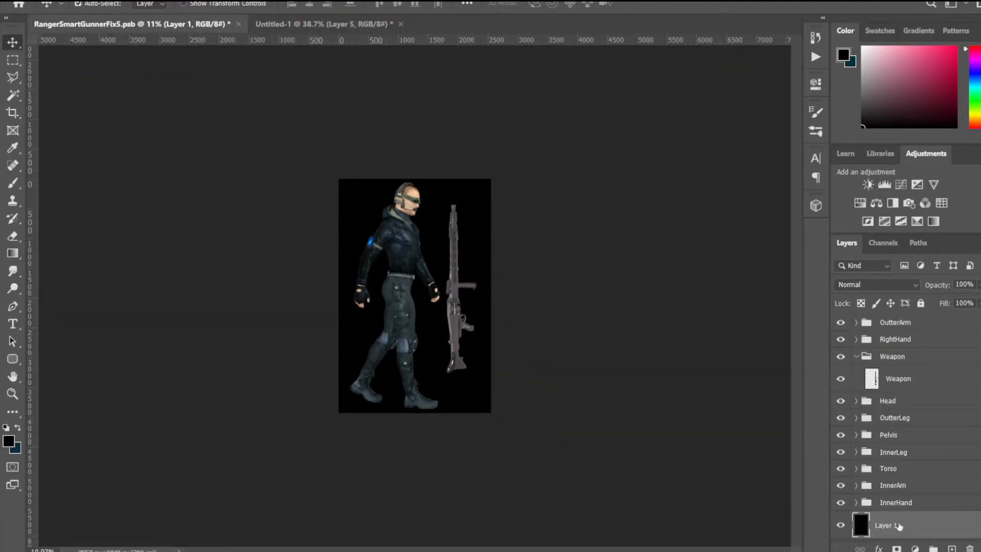
left_click_drag(966, 546, 970, 549)
Step: Select the RightHand layer and examine the outer hand's fingers for leftover white areas, then review the whole figure
scroll(339, 283, "up", 10, "alt")
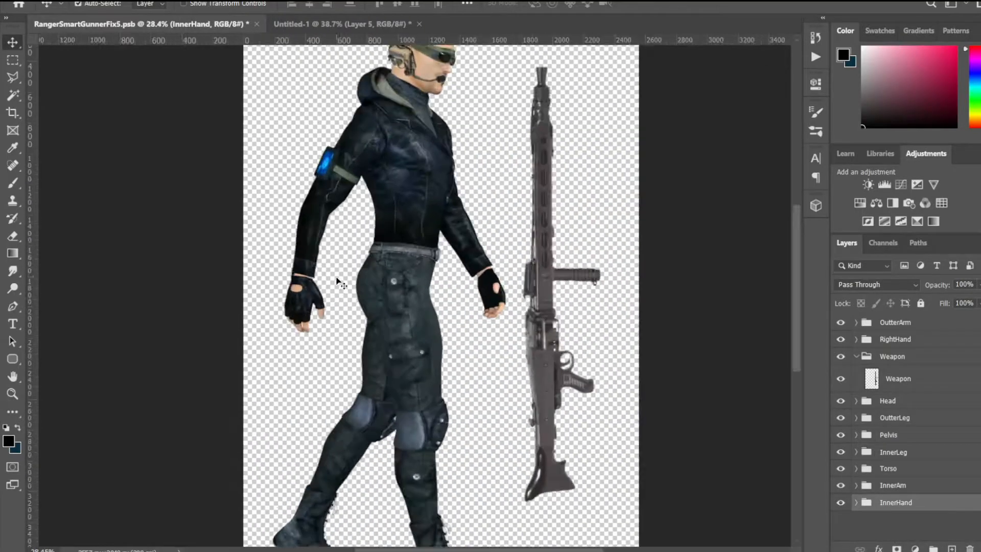
left_click_drag(351, 258, 469, 255)
scroll(472, 346, "up", 15, "alt")
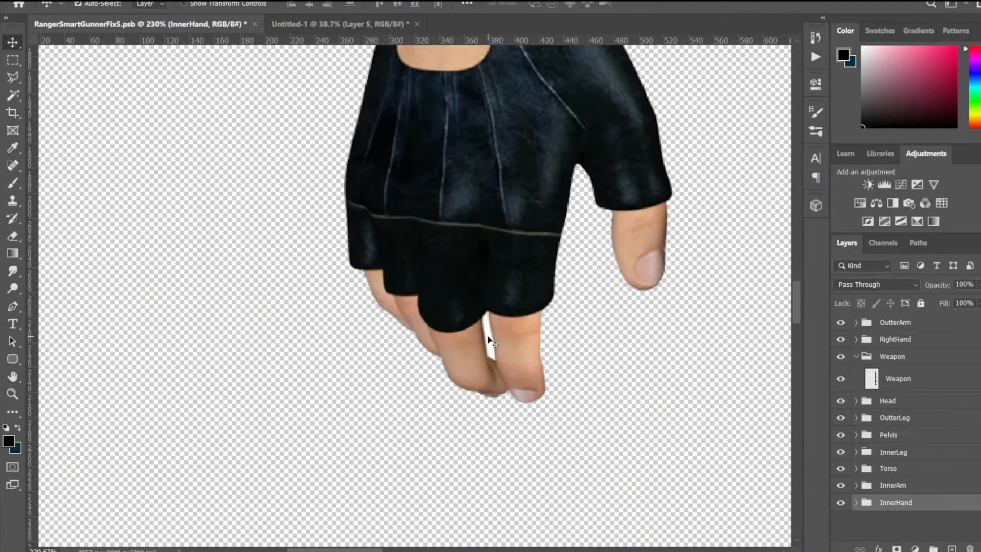
left_click(496, 351)
scroll(496, 351, "up", 3, "alt")
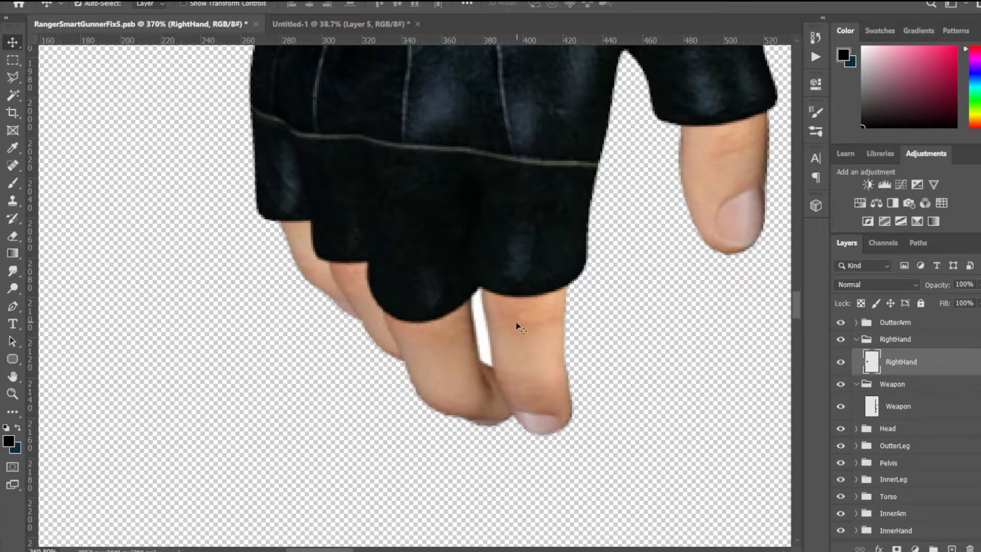
key("e")
scroll(460, 306, "down", 10, "alt")
scroll(460, 311, "down", 3, "alt")
scroll(373, 358, "down", 3, "alt")
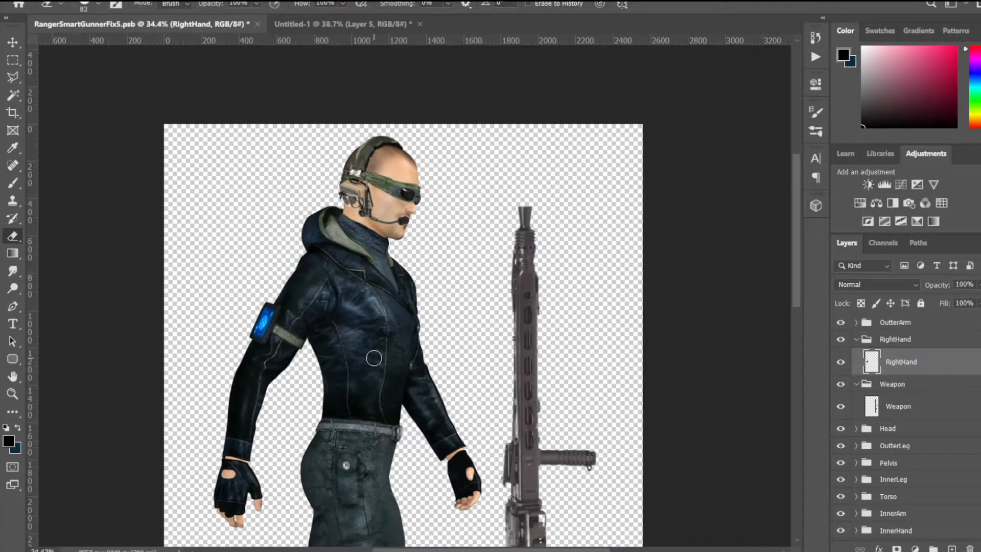
scroll(373, 358, "down", 3, "alt")
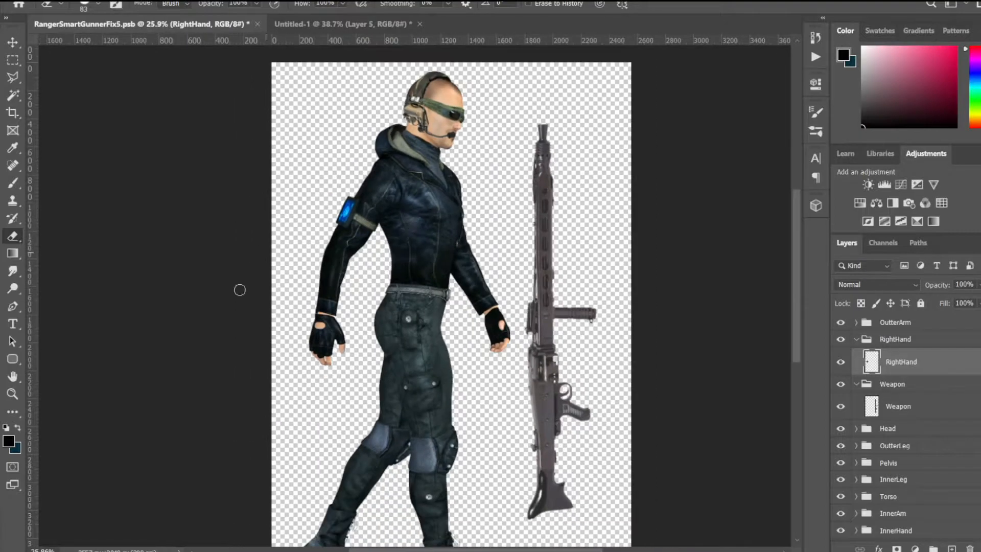
Step: Switch to File Explorer, check the artwork file in the project's Character folder, and return to Photoshop
key("alt+Tab")
key("alt+Tab")
key("alt+Tab")
key("alt+Tab")
key("alt+Tab")
key("alt+Tab")
key("alt+Tab")
key("alt+Tab")
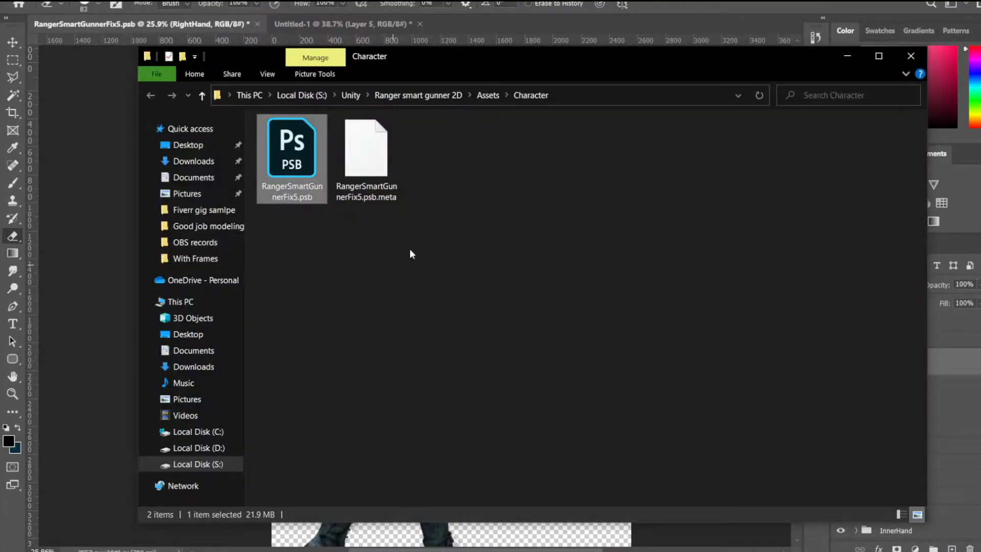
key("alt+Tab")
Step: Save the artwork on the computer as RangerSmartGunner6_Fixing white parts.psb in the Character folder and check the folder
key("ctrl+shift+s")
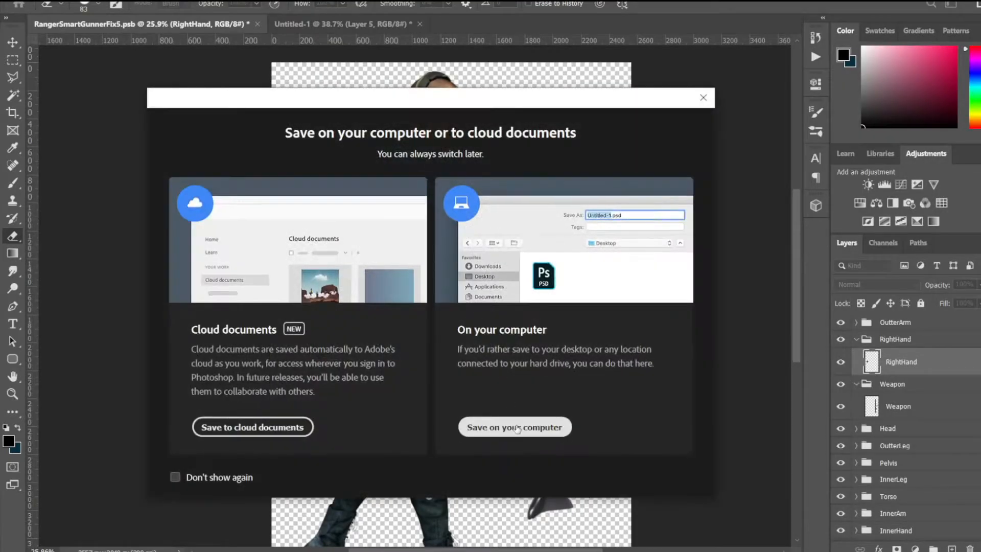
left_click(515, 427)
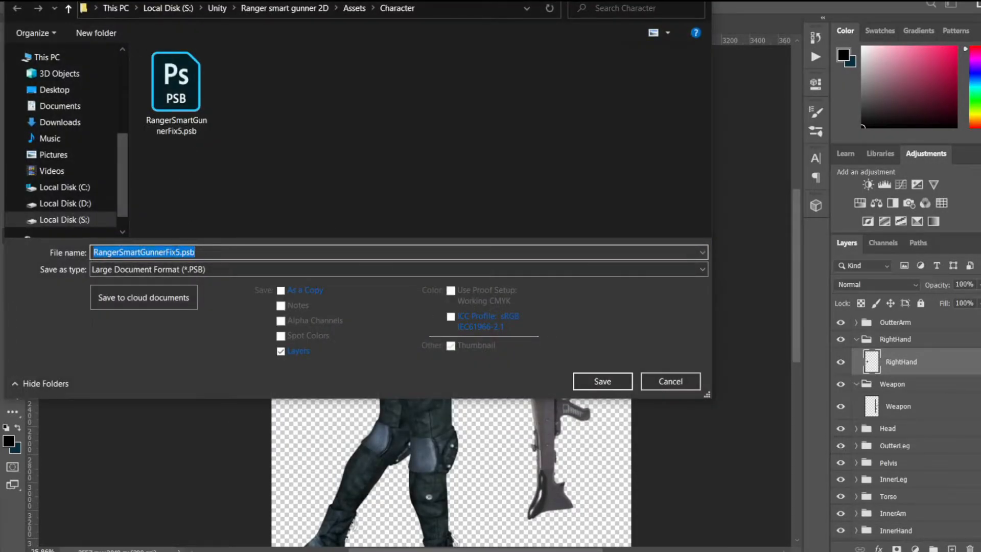
left_click(176, 252)
key("ctrl+shift+Left")
key("ctrl+shift+Right")
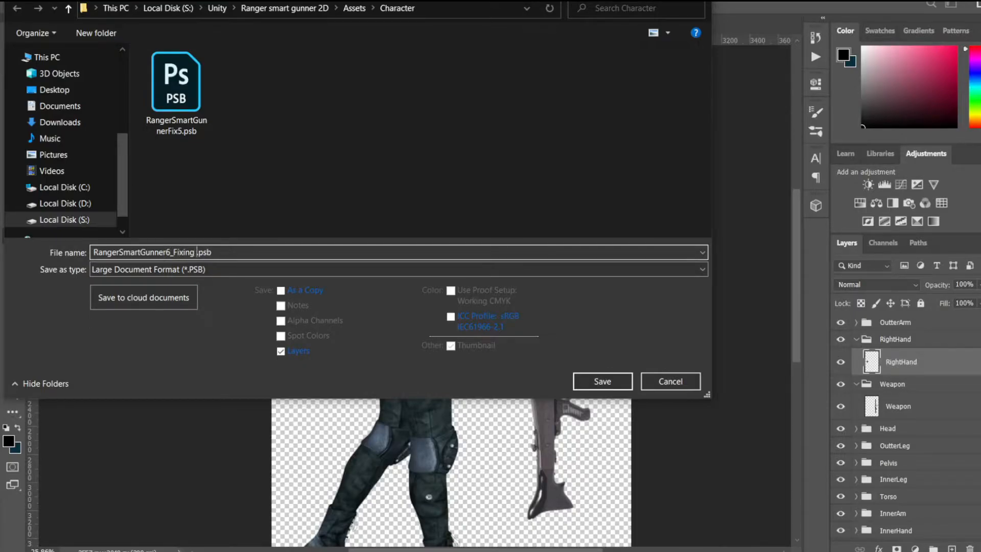
left_click(602, 381)
left_click(644, 135)
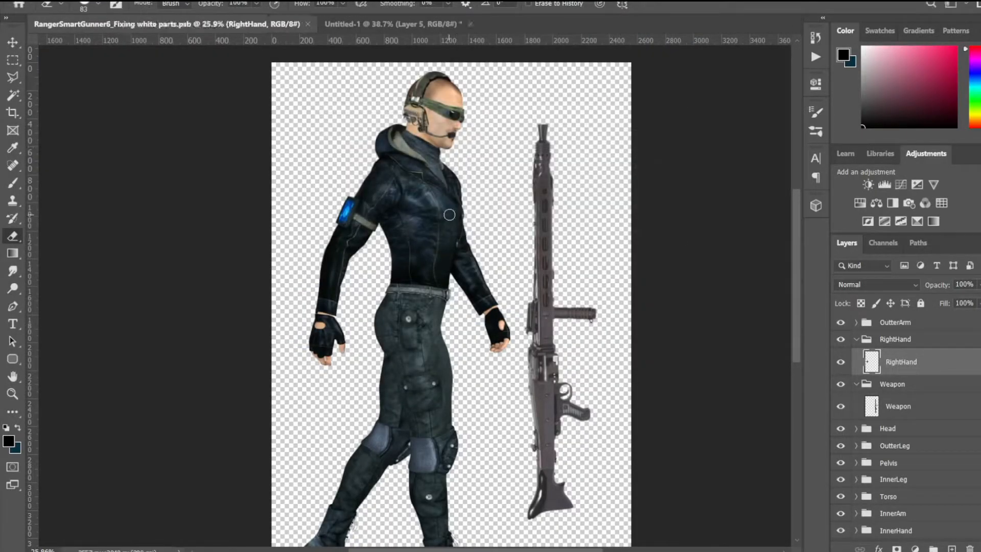
key("alt+Tab")
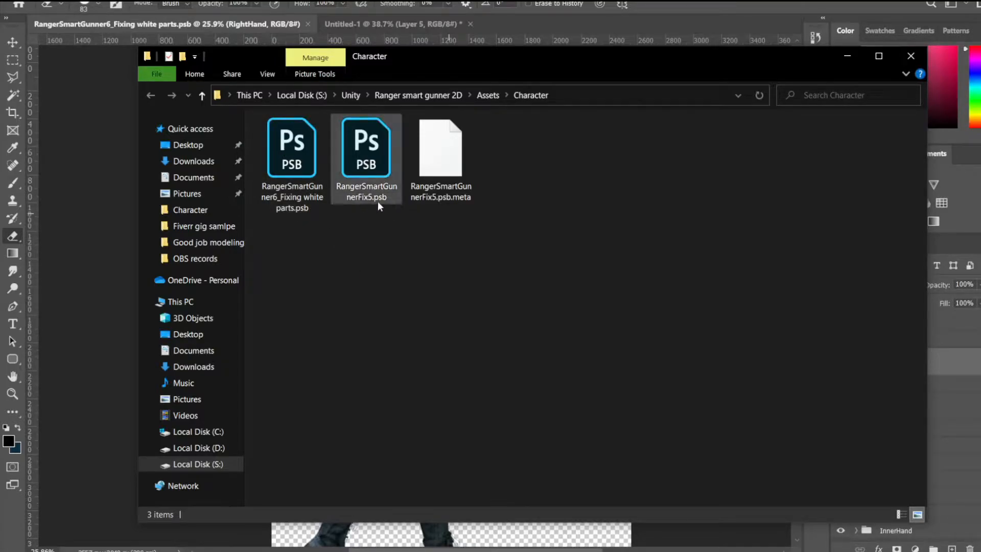
key("alt+Tab")
Step: Select the white gap between the outer hand's fingers on the RightHand layer with the Magic Wand and delete it
scroll(397, 235, "up", 19, "alt")
left_click_drag(372, 340, 450, 164)
left_click_drag(283, 362, 440, 204)
left_click_drag(321, 327, 431, 167)
scroll(274, 322, "up", 5, "alt")
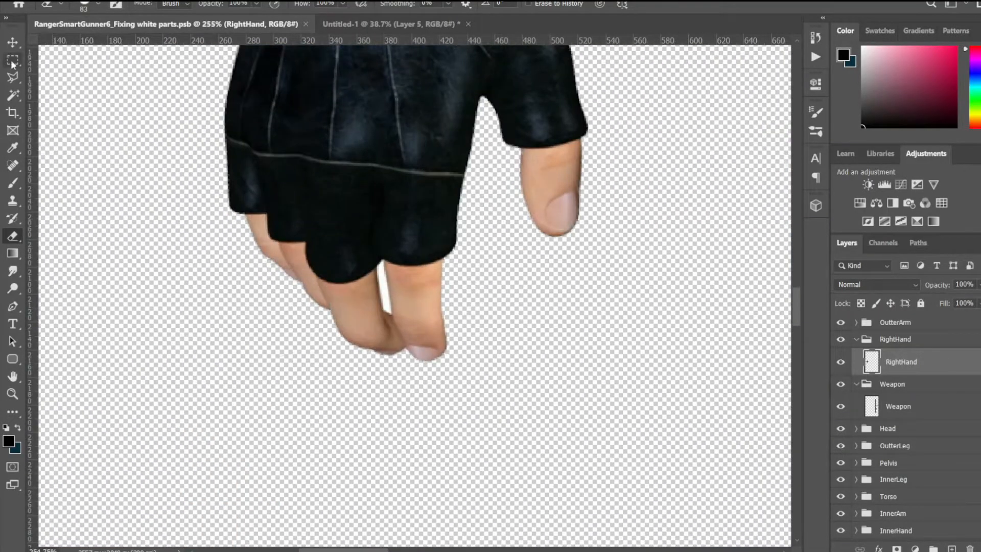
left_click(12, 95)
scroll(275, 268, "up", 3, "alt")
left_click(387, 299)
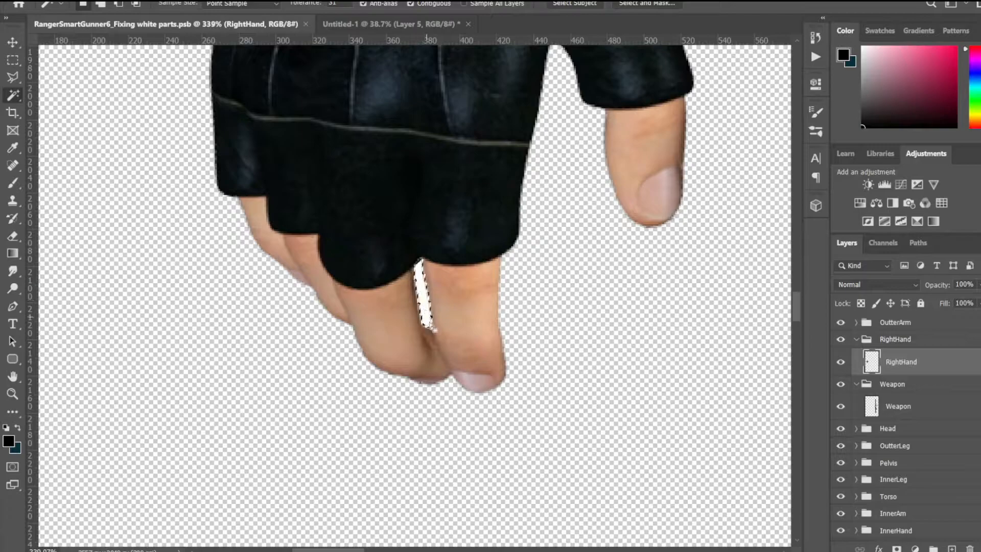
key("Delete")
scroll(438, 336, "down", 6, "alt")
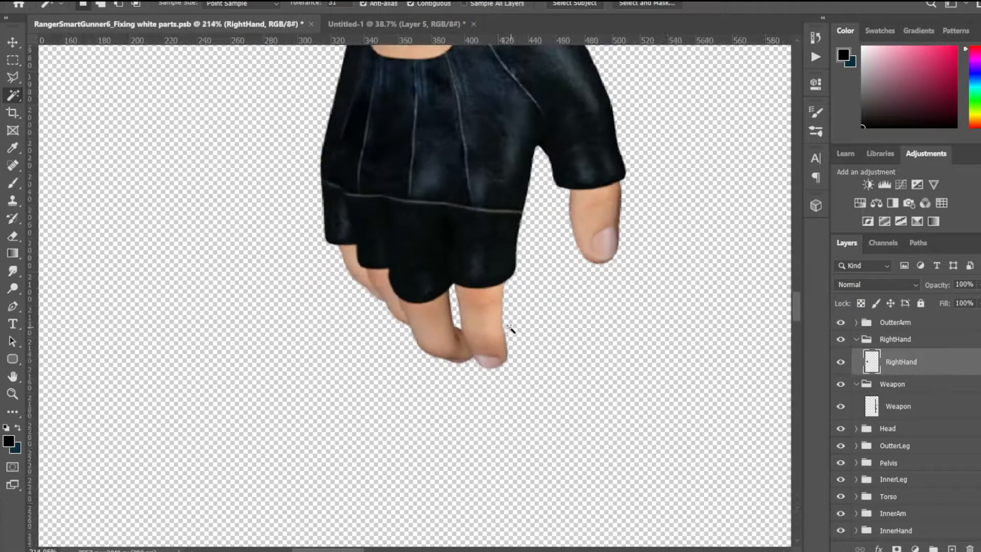
Step: Remove the white patch just above the belt at the back of the waist on the Torso layer, using the Magic Wand
left_click_drag(693, 151, 438, 445)
left_click_drag(553, 254, 517, 338)
scroll(523, 322, "up", 7, "alt")
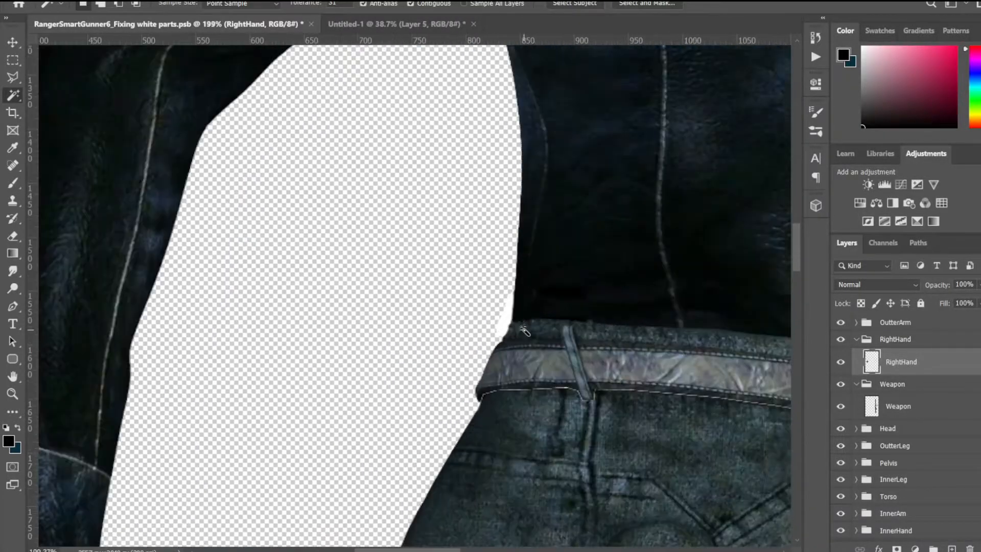
left_click(13, 42)
left_click(576, 197)
scroll(485, 347, "up", 3, "alt")
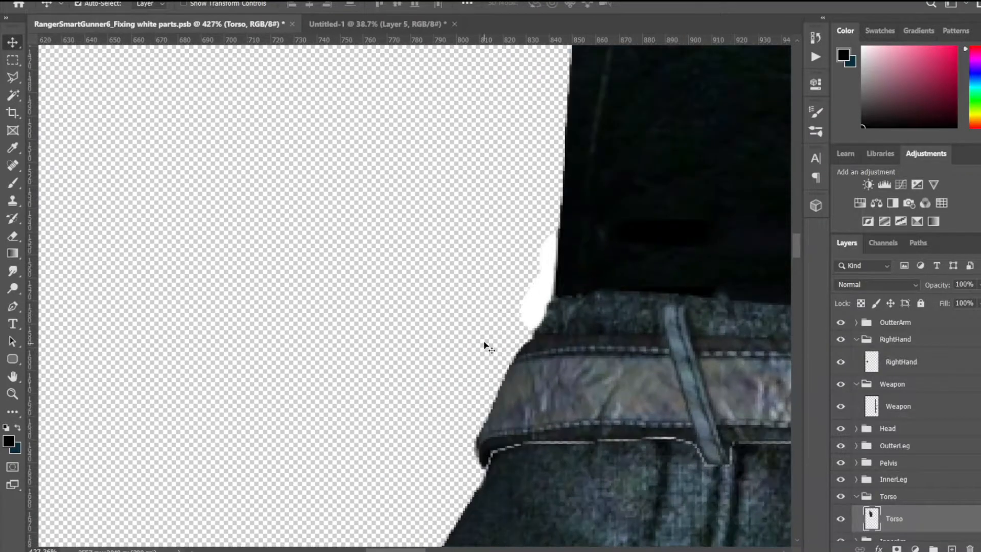
left_click(13, 95)
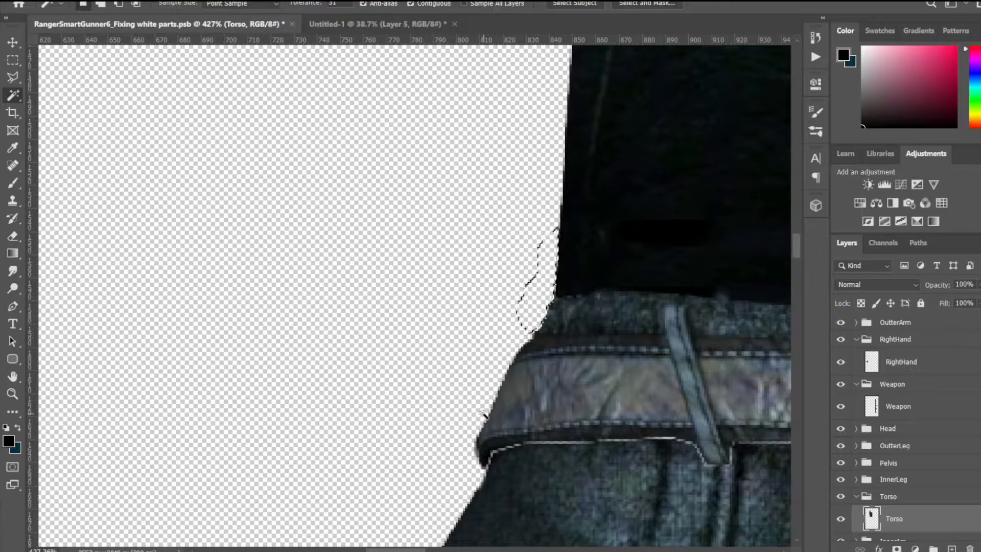
scroll(514, 402, "down", 5, "alt")
scroll(470, 348, "up", 8, "alt")
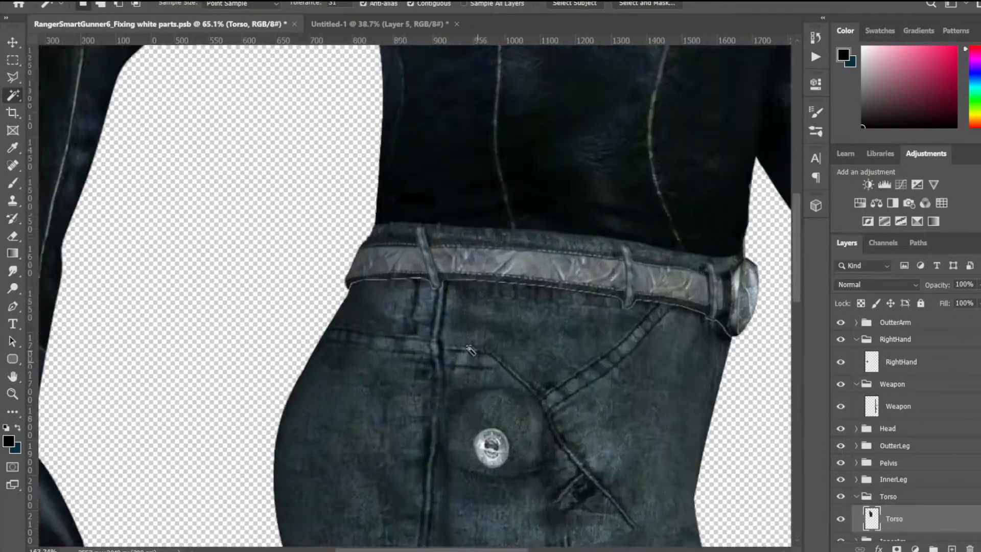
Step: Select the Pelvis layer and examine the waist, hips and hands for remaining white areas
scroll(469, 347, "down", 10, "alt")
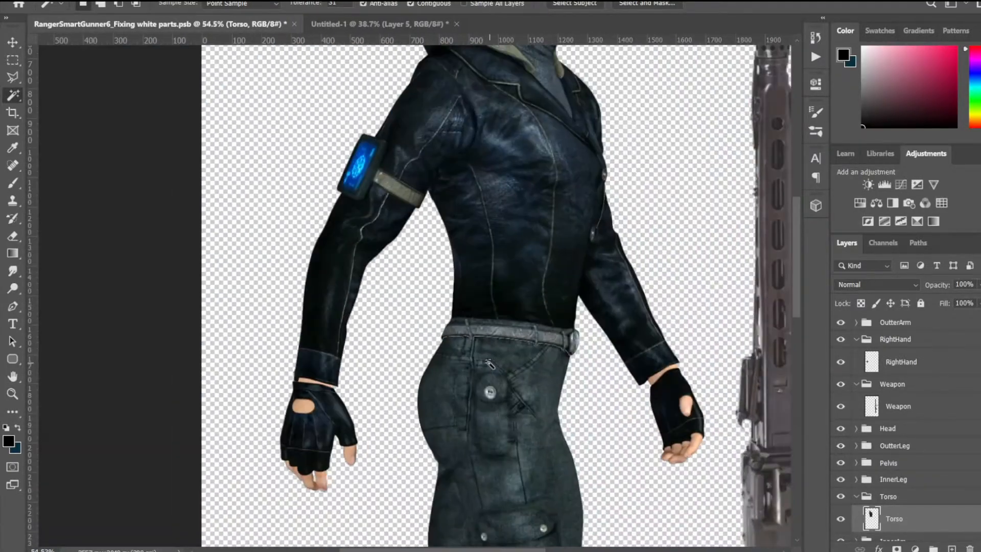
left_click_drag(490, 364, 434, 291)
left_click(13, 44)
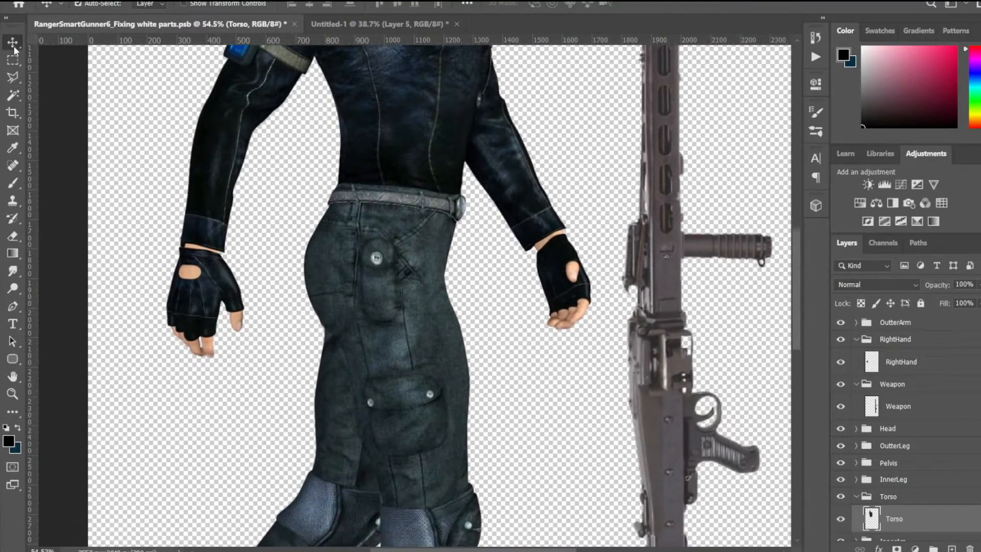
scroll(307, 264, "down", 2, "alt")
left_click(340, 265)
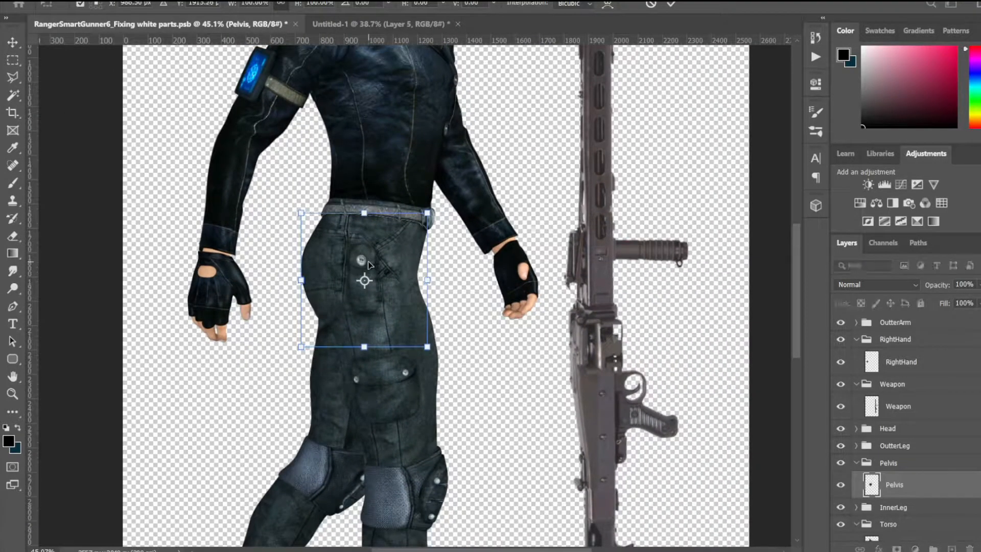
scroll(372, 266, "up", 5, "alt")
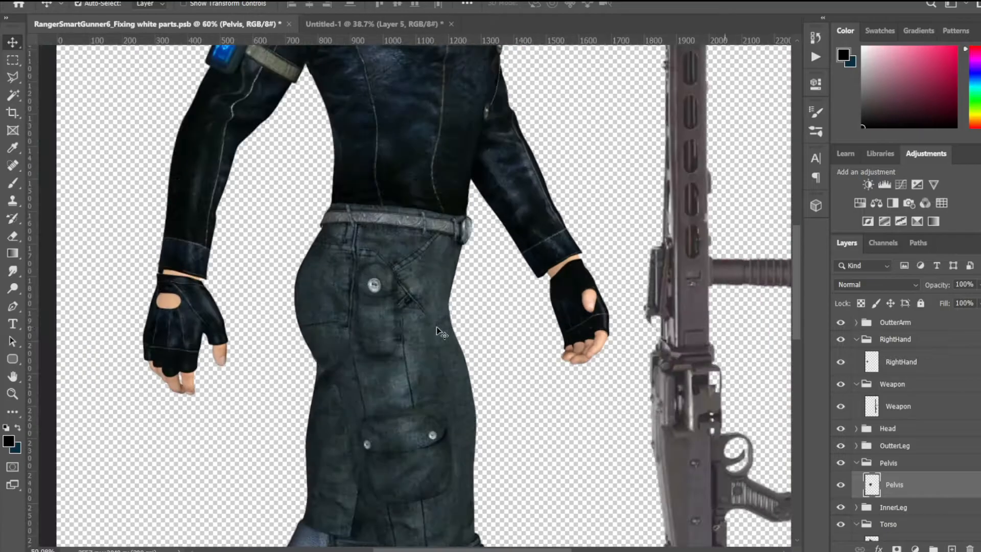
scroll(407, 279, "down", 5, "alt")
scroll(408, 279, "up", 1, "alt")
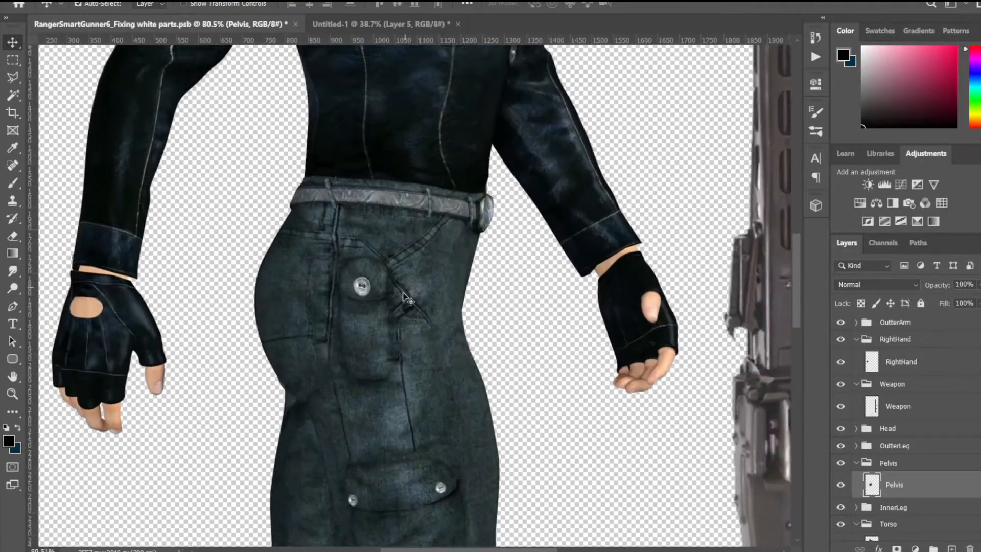
scroll(394, 362, "down", 6, "alt")
left_click_drag(449, 393, 486, 454)
scroll(489, 303, "down", 4, "alt")
Step: Save the cleaned artwork over RangerSmartGunner6_Fixing white parts.psb, dismissing the save location dialog
key("ctrl+shift+s")
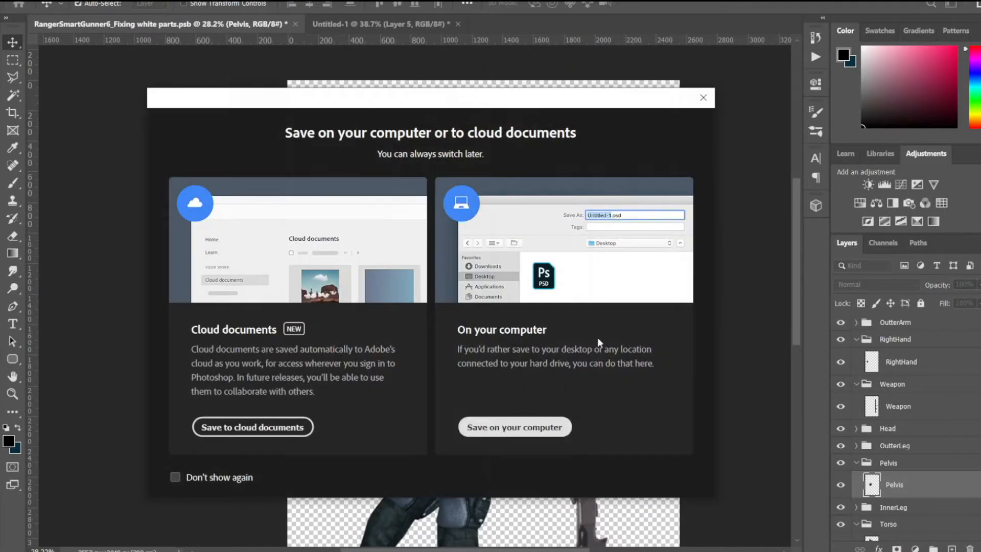
left_click(702, 98)
key("ctrl+s")
Step: Check the Character folder in File Explorer, switch back to Unity, and bring up OBS
key("alt+Tab")
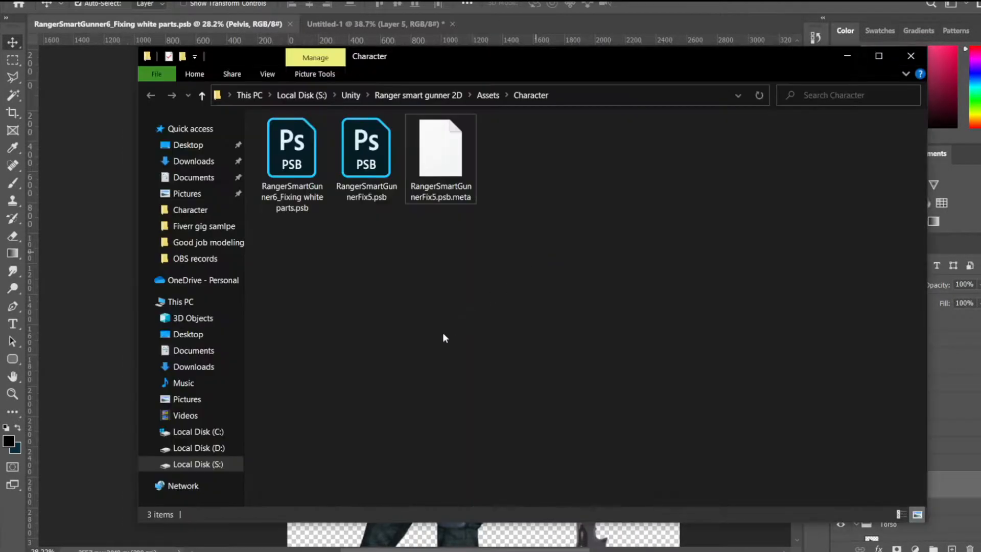
key("alt+Tab")
key("alt+Tab")
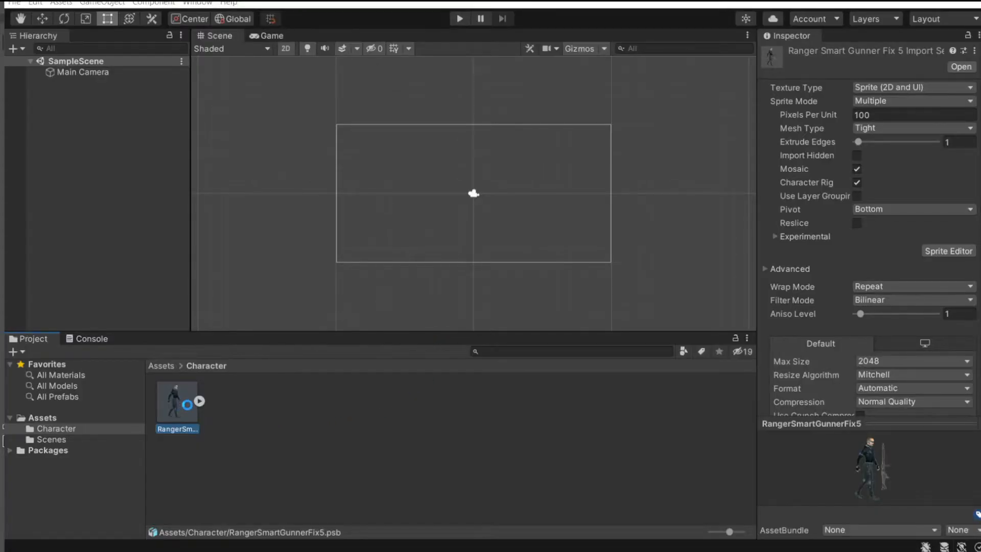
key("alt+Tab")
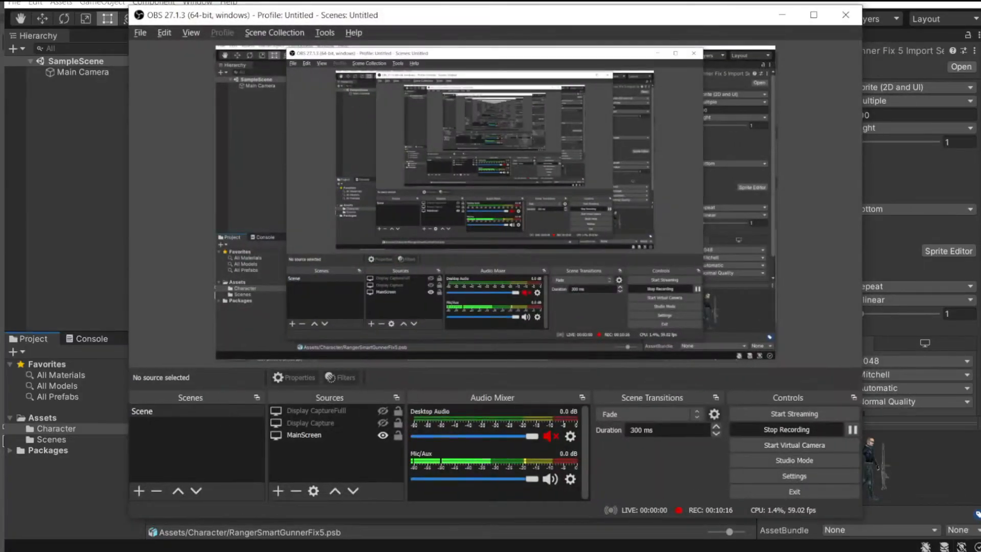
Step: Return to Unity and examine RangerSmartGunner6_Fixing white parts in the Skinning Editor, closing the editor after the check
key("alt+Tab")
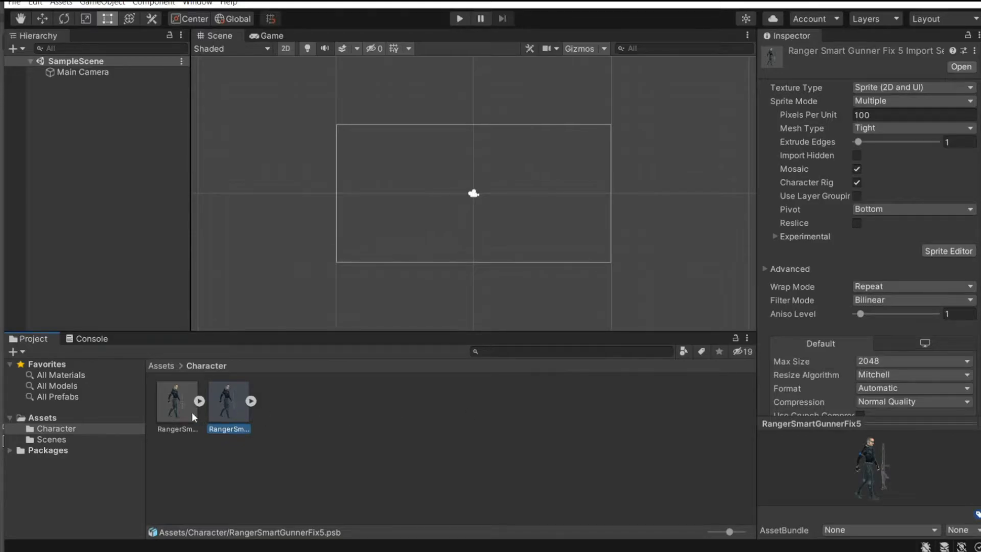
left_click(178, 414)
left_click(949, 252)
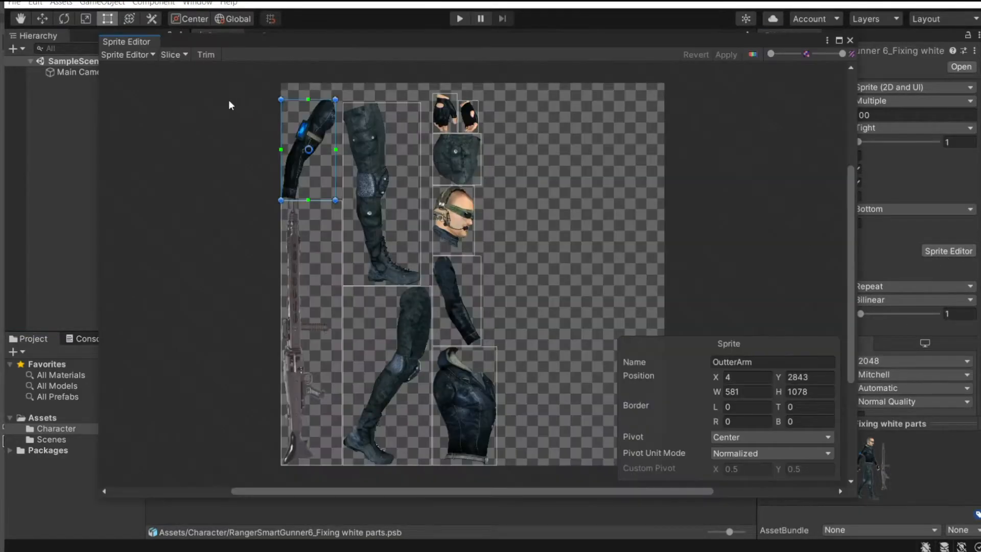
left_click(148, 55)
left_click(153, 121)
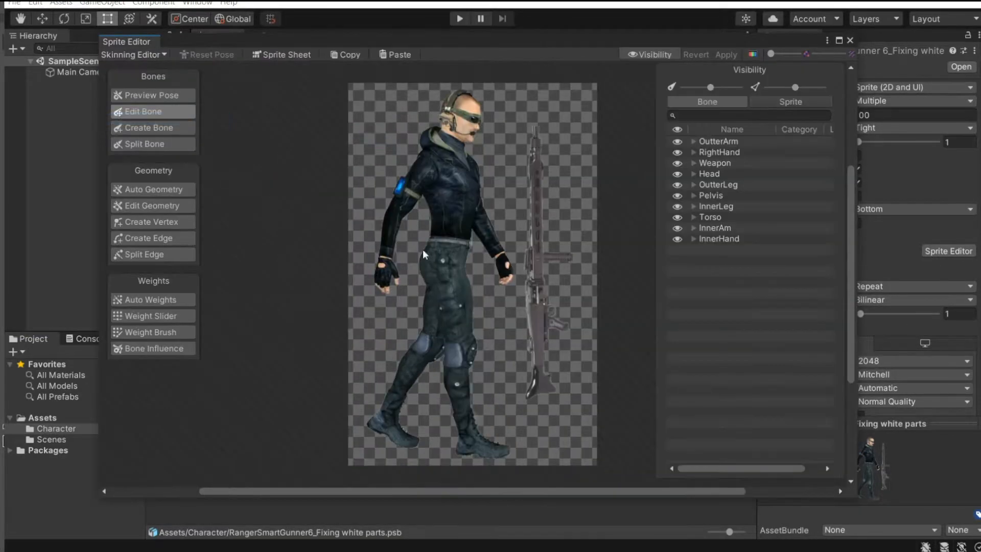
scroll(516, 214, "up", 4)
scroll(470, 204, "down", 3)
scroll(433, 237, "up", 3)
scroll(432, 235, "down", 1)
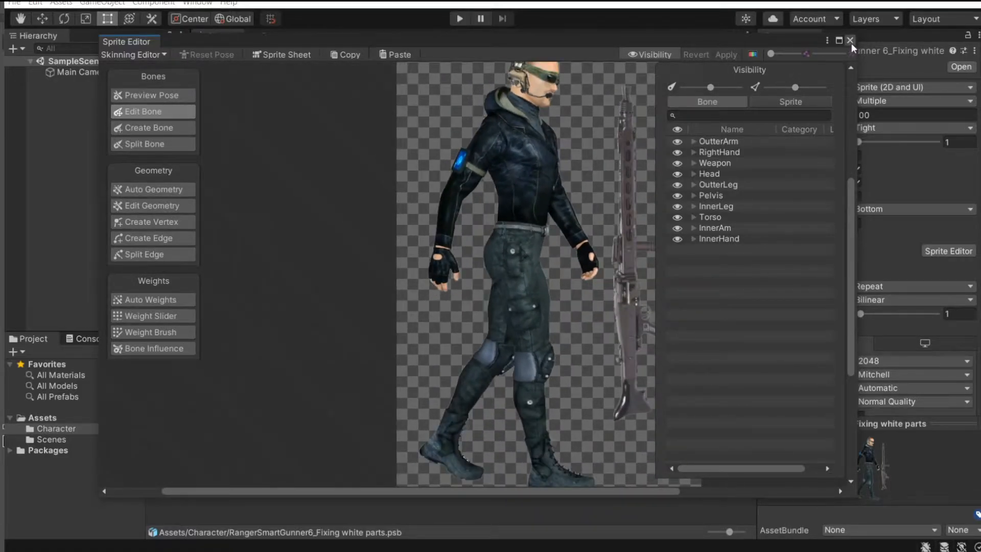
left_click(851, 40)
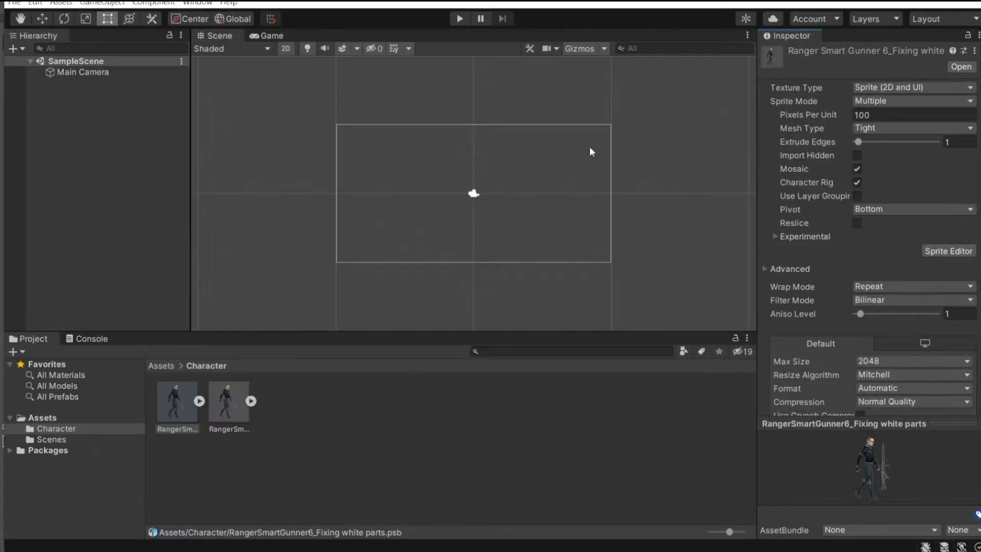
Step: View the rig of RangerSmartGunnerFix5 in the Skinning Editor for comparison and close the editor
left_click(222, 399)
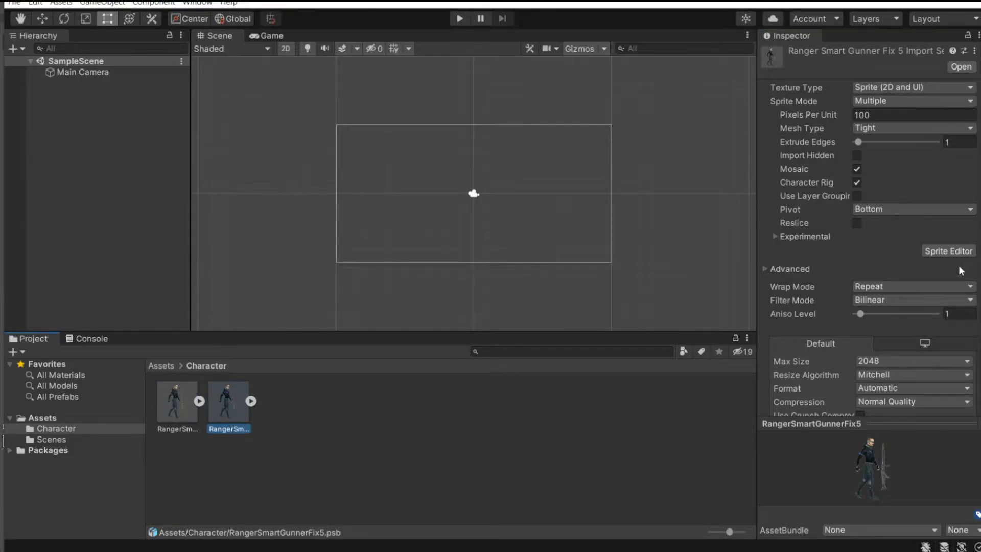
left_click(948, 251)
left_click(128, 54)
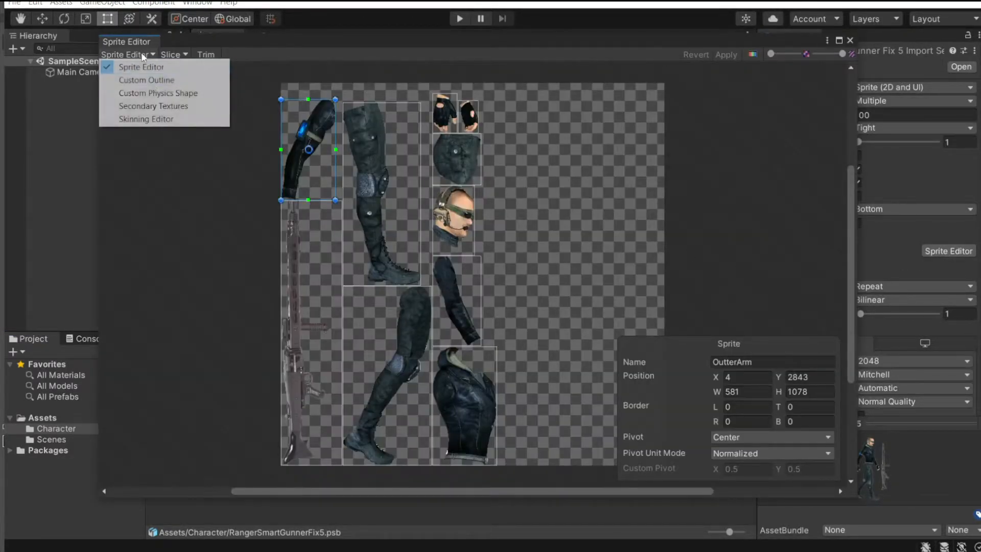
left_click(153, 118)
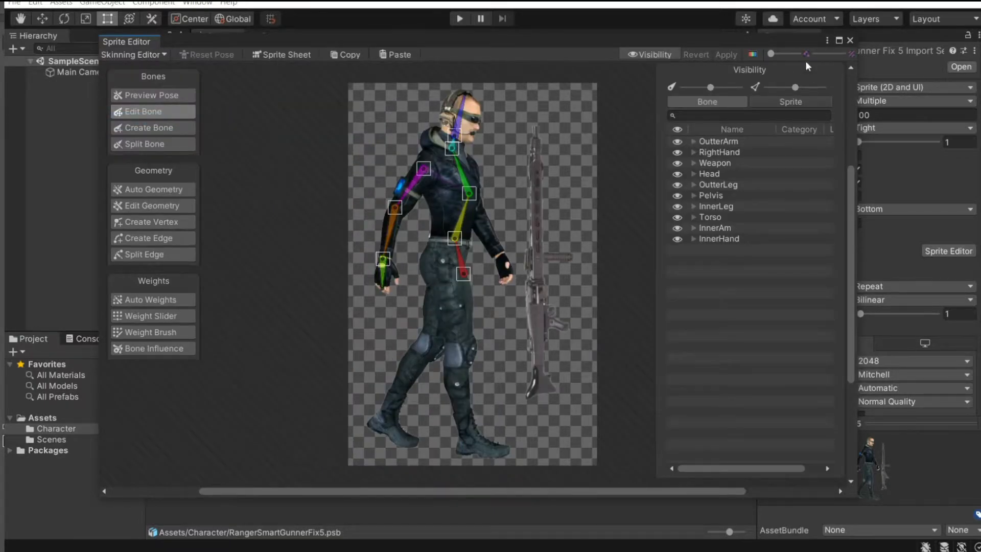
left_click(850, 41)
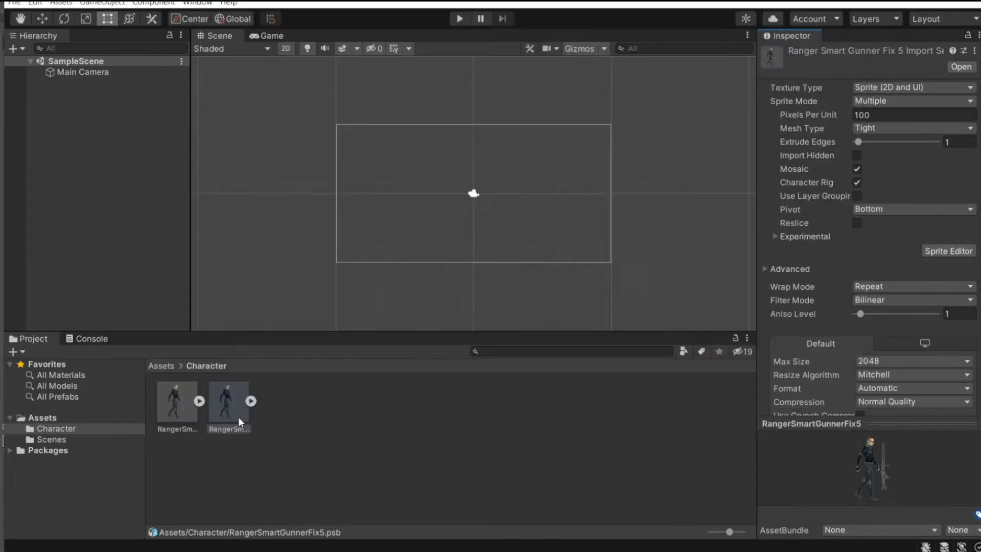
Step: Switch to the Character folder in File Explorer and open RangerSmartGunnerFix5.psb.meta and RangerSmartGunner6_Fixing white parts.psb.meta in Notepad++
key("alt+Tab")
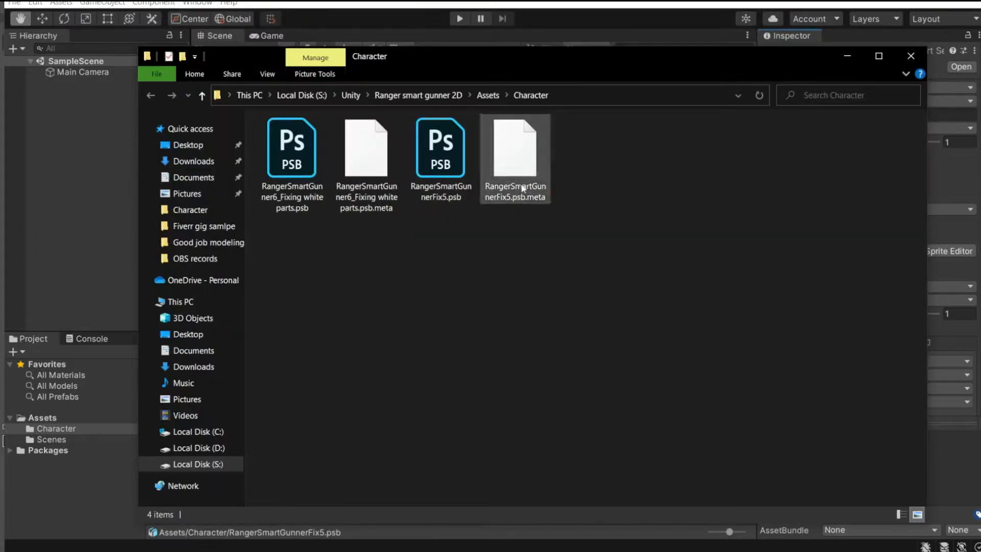
left_click(377, 196)
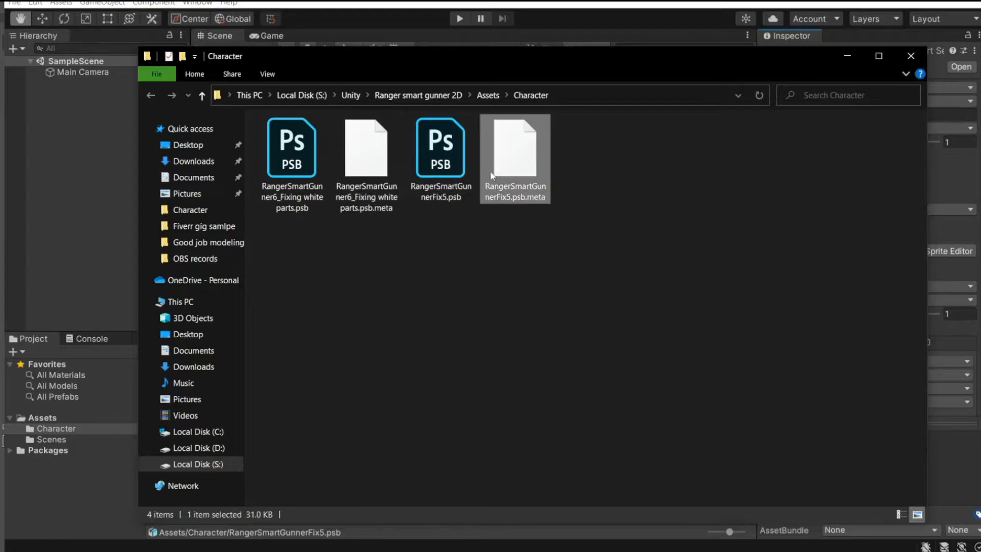
left_click(439, 248)
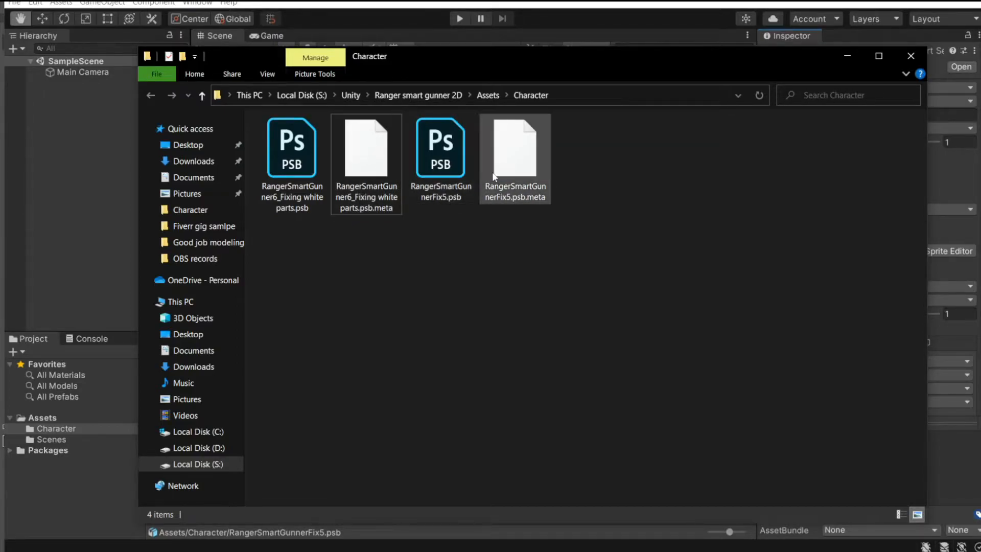
left_click(510, 185)
right_click(512, 184)
left_click(542, 242)
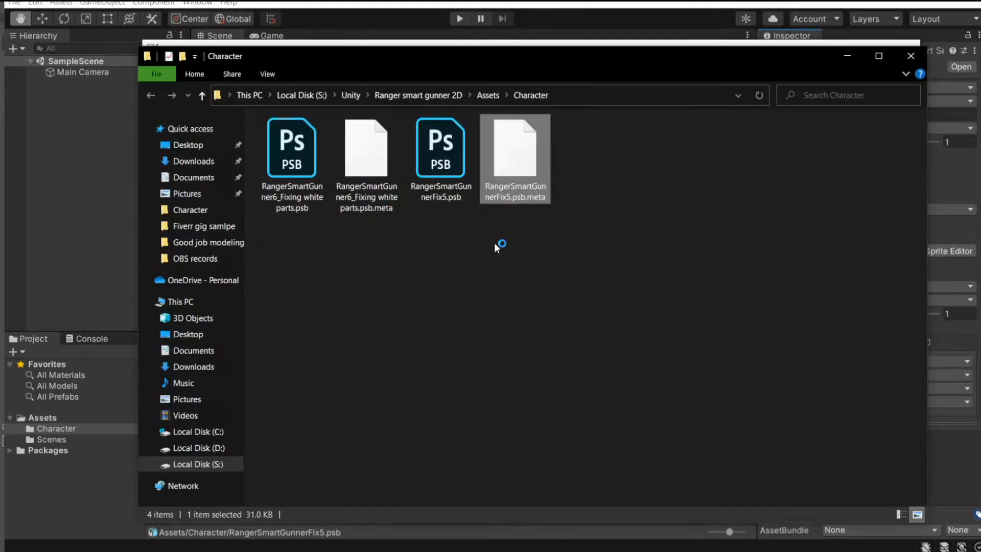
left_click(366, 194)
right_click(364, 191)
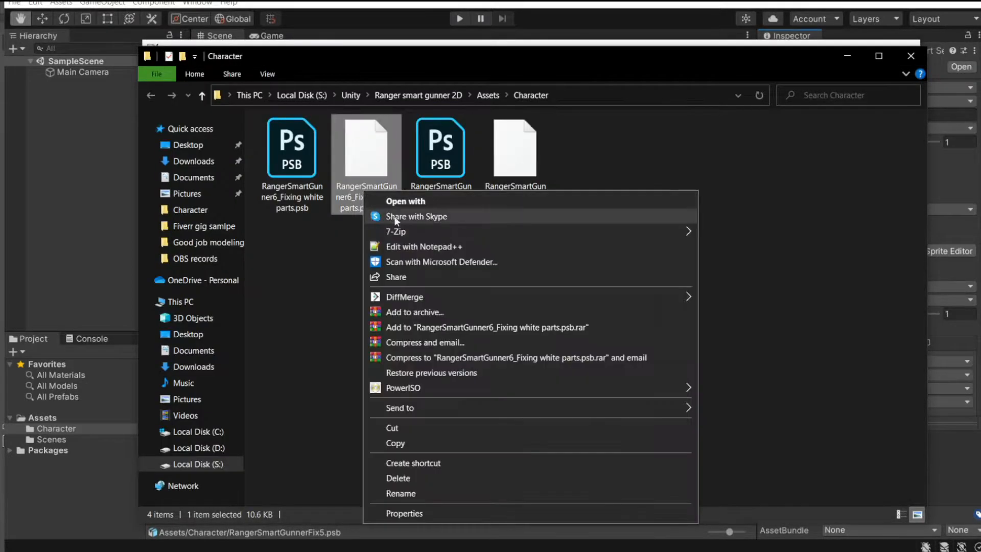
left_click(413, 245)
Step: Replace the entire contents of RangerSmartGunner6_Fixing white parts.psb.meta with the copied contents of RangerSmartGunnerFix5.psb.meta and save the file
left_click(474, 196)
key("ctrl+a")
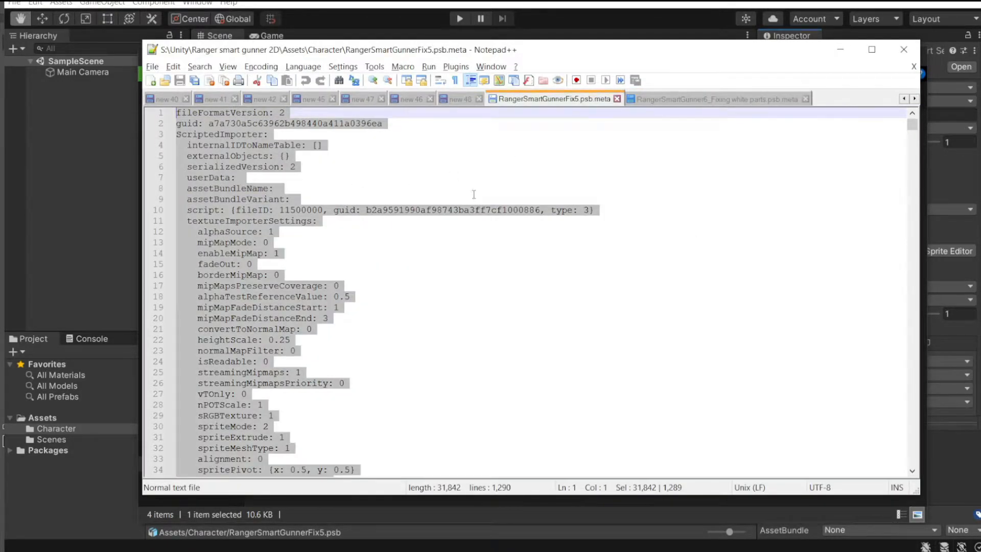
key("ctrl+a")
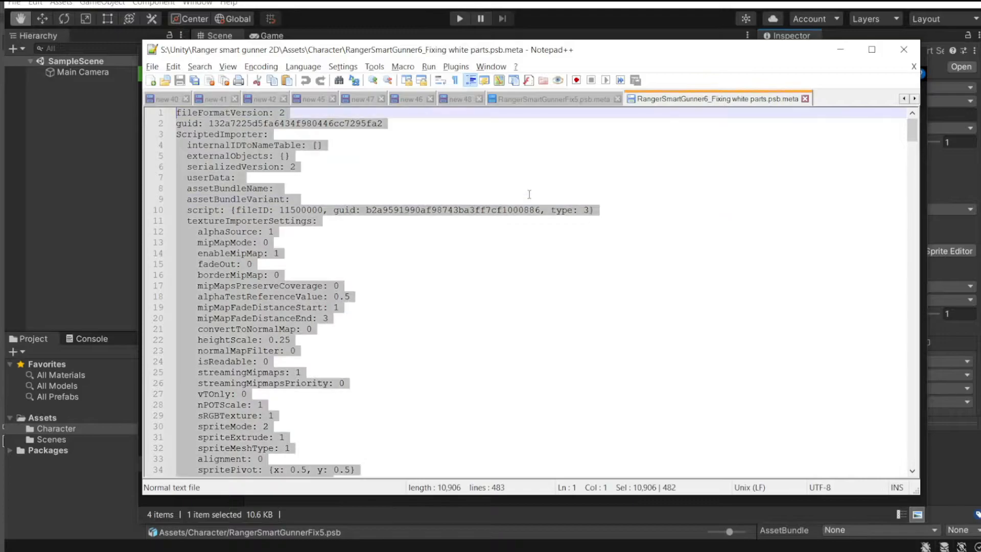
key("ctrl+v")
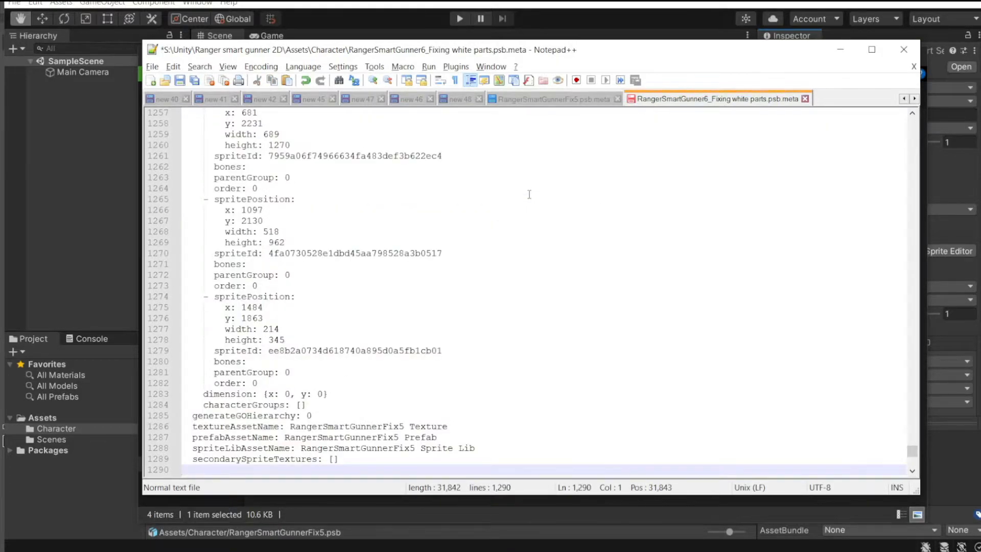
left_click(537, 98)
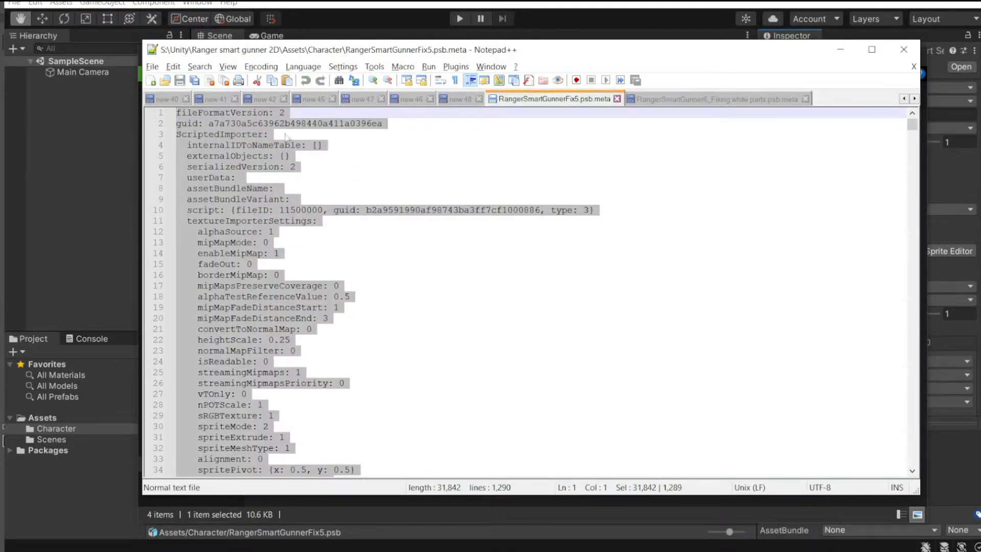
left_click(654, 98)
left_click(482, 231)
key("ctrl+s")
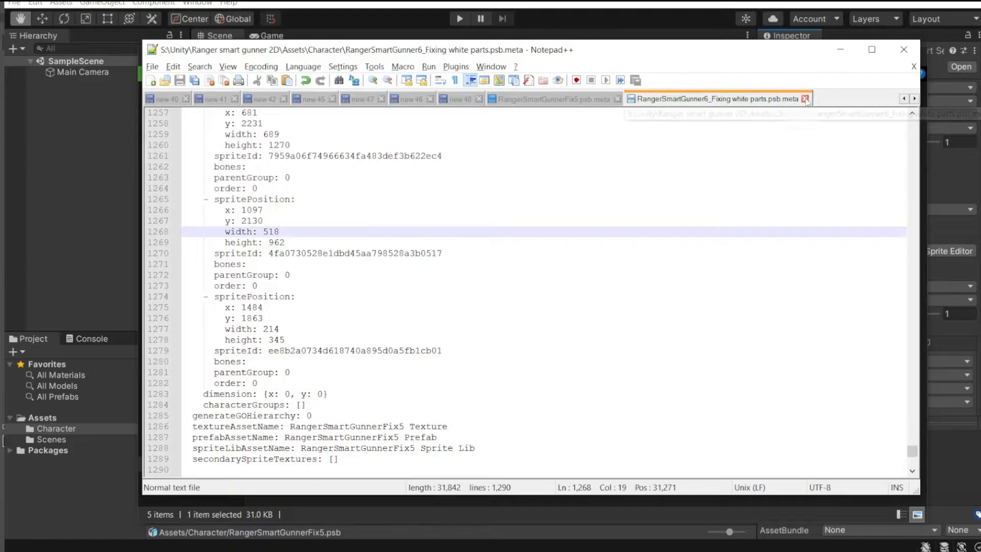
Step: Switch back to Unity and delete RangerSmartGunner6_Fixing white parts.psb.meta.bak from the Character folder
key("alt+Tab")
left_click(113, 464)
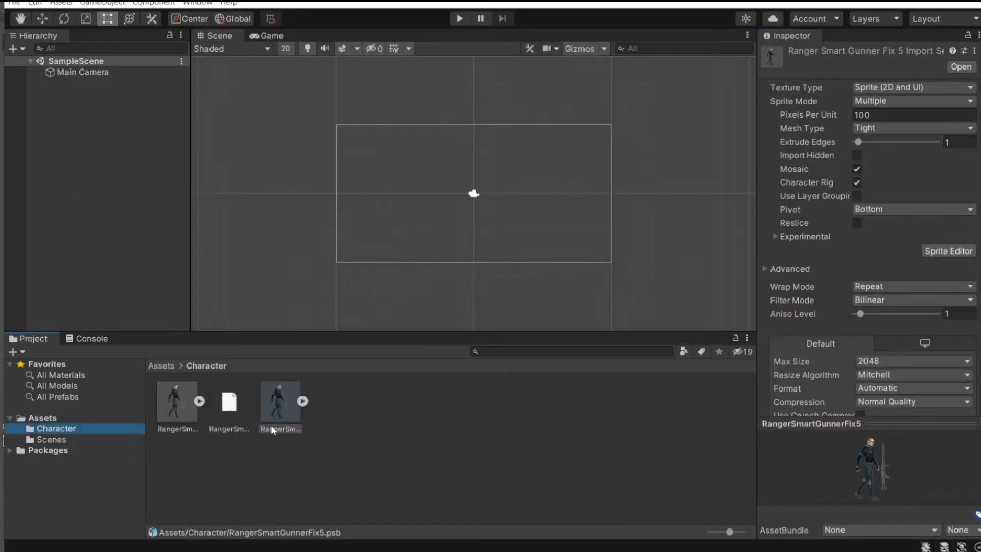
left_click(218, 431)
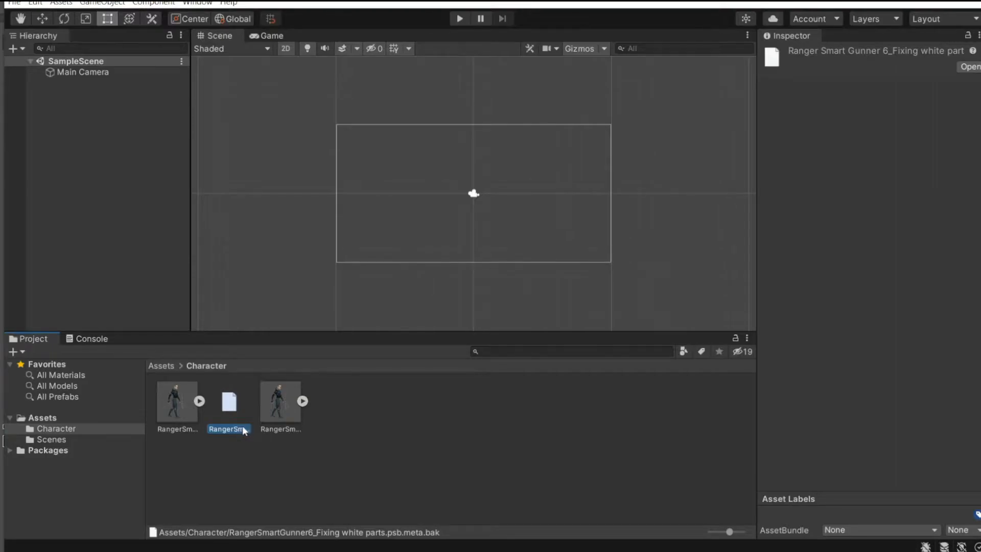
key("alt+Tab")
key("alt+Tab")
key("alt+Tab")
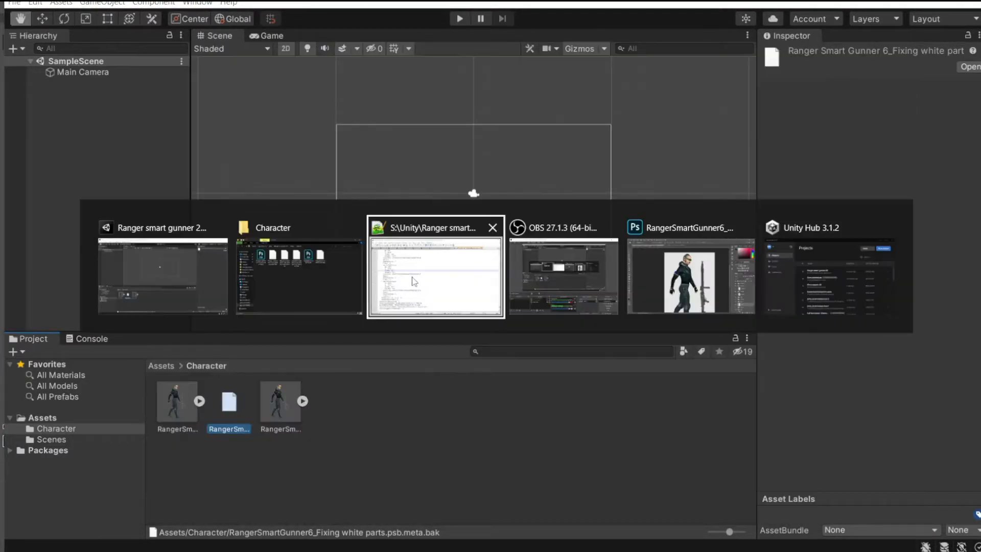
left_click(414, 281)
key("alt+Tab")
left_click(268, 485)
left_click(241, 416)
key("Delete")
key("Return")
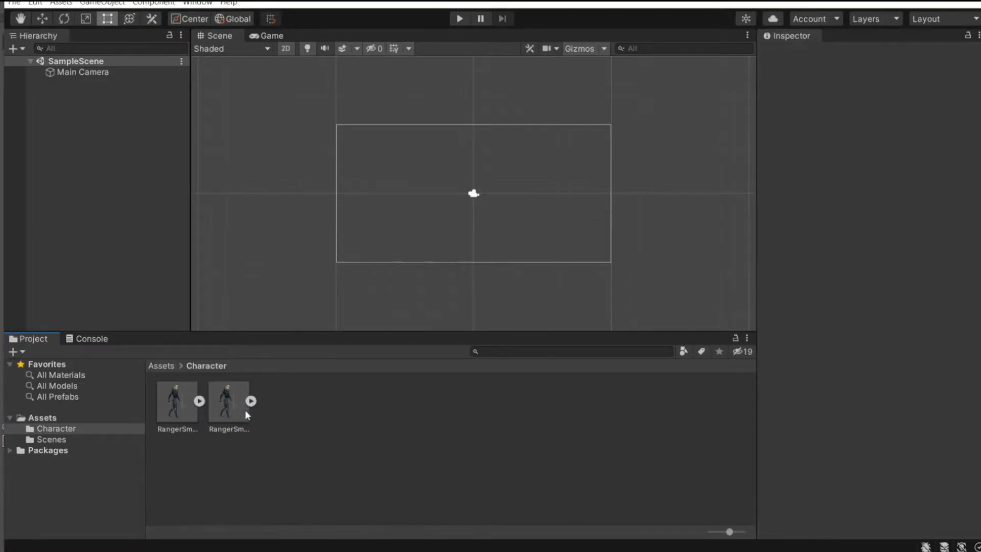
Step: Open RangerSmartGunner6_Fixing white parts in the Skinning Editor
left_click(192, 408)
left_click(213, 409)
left_click(174, 420)
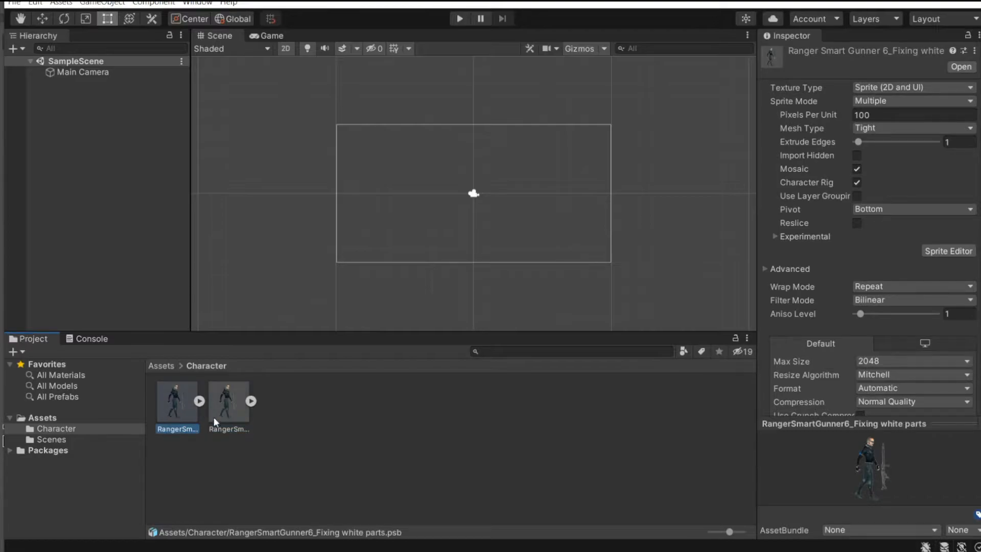
left_click(942, 237)
left_click(944, 263)
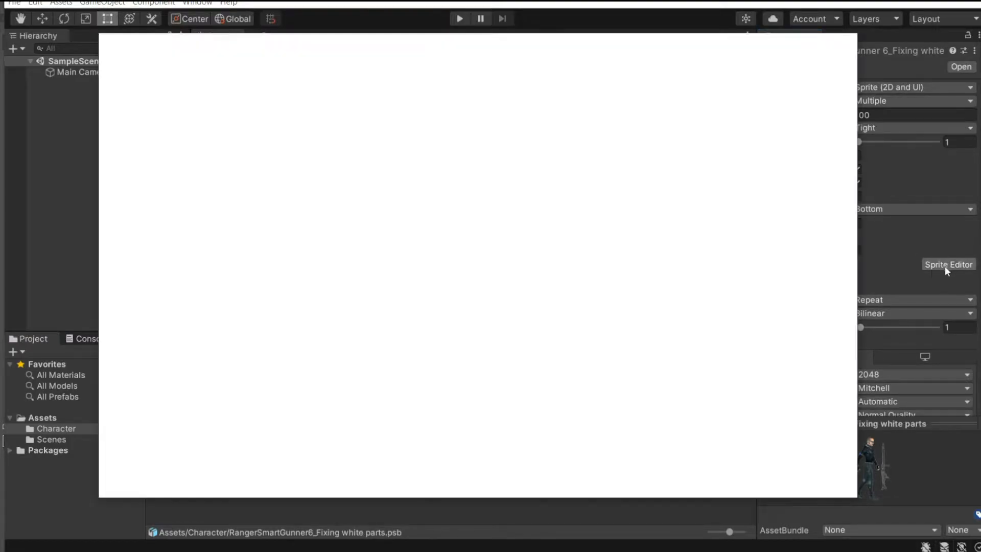
left_click(139, 55)
left_click(134, 121)
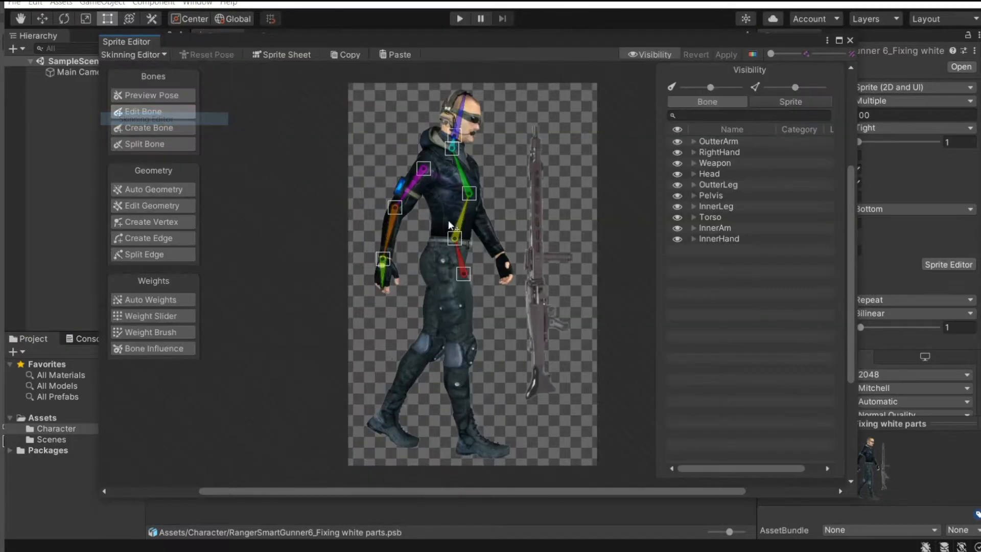
Step: Examine the transferred bones and the cleaned artwork around the head, torso, arms, waist and legs
scroll(459, 198, "up", 5)
middle_click_drag(461, 292, 481, 321)
scroll(461, 223, "up", 5)
middle_click_drag(423, 146, 338, 195)
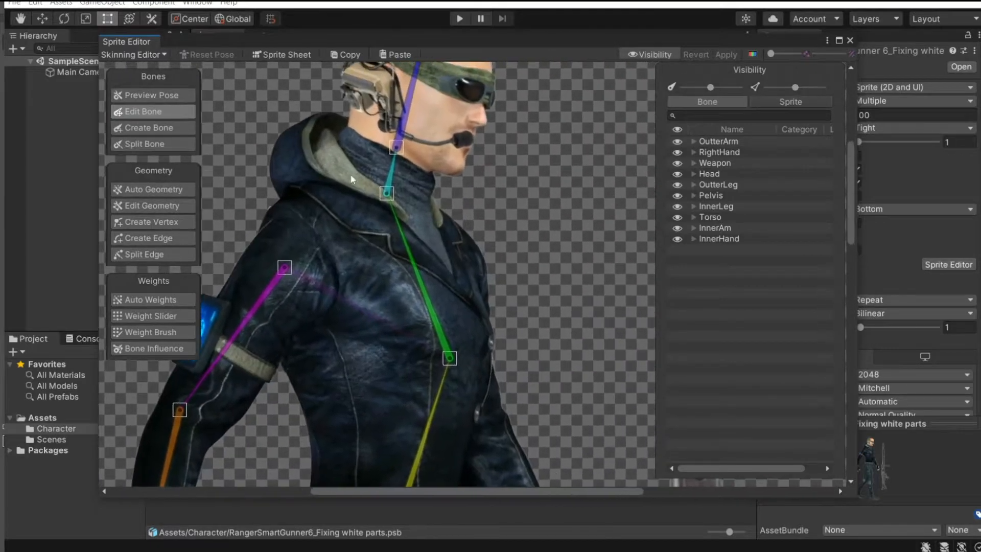
scroll(383, 298, "down", 7)
middle_click_drag(391, 309, 409, 215)
scroll(437, 286, "down", 5)
middle_click_drag(427, 387, 461, 375)
scroll(440, 292, "up", 6)
scroll(446, 268, "down", 4)
scroll(449, 327, "up", 3)
scroll(461, 376, "up", 2)
scroll(461, 377, "down", 2)
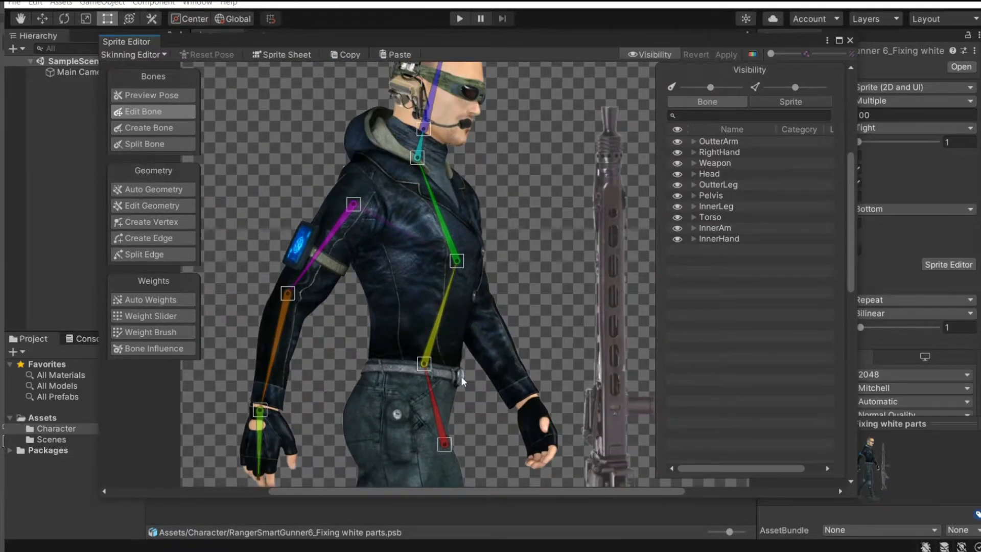
scroll(461, 376, "down", 2)
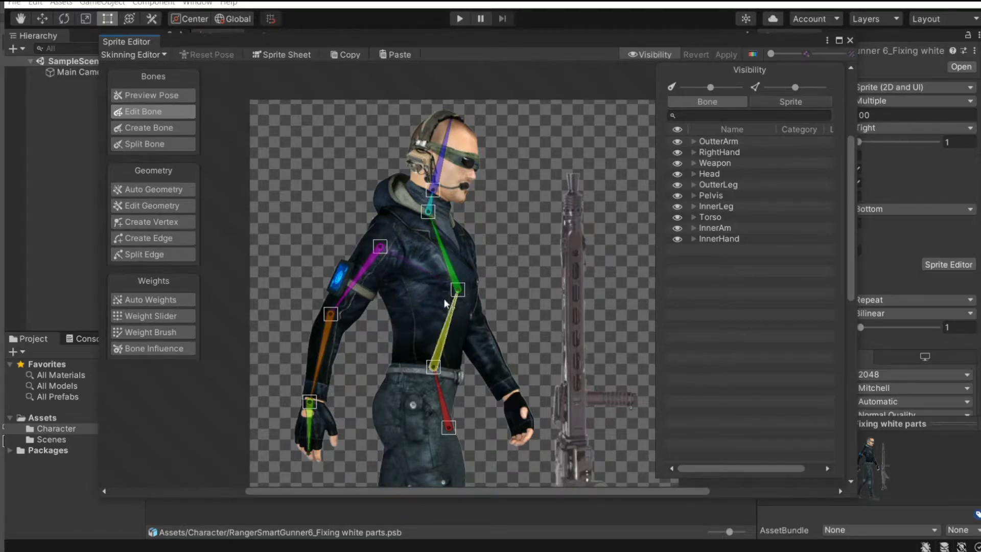
middle_click_drag(432, 313, 442, 266)
scroll(461, 313, "up", 2)
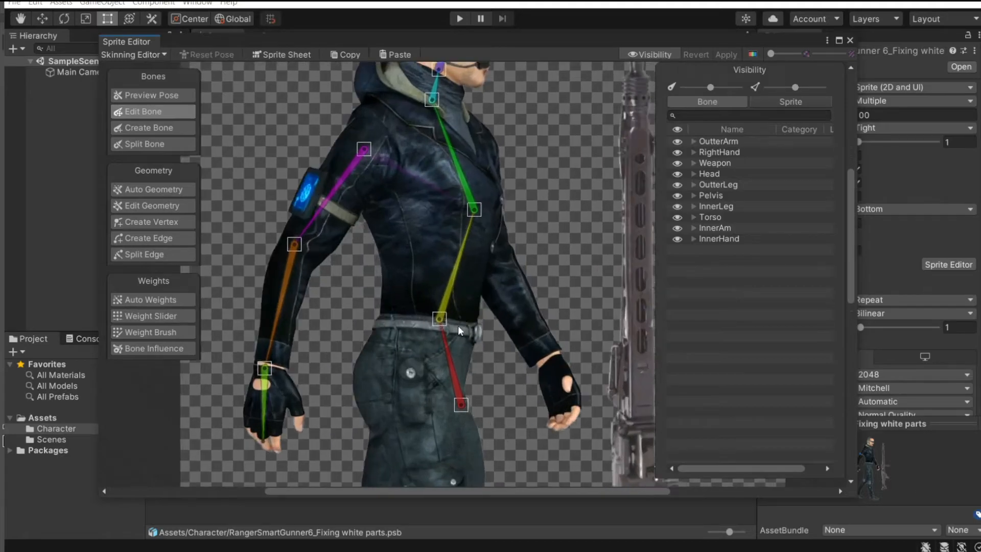
middle_click_drag(459, 328, 528, 352)
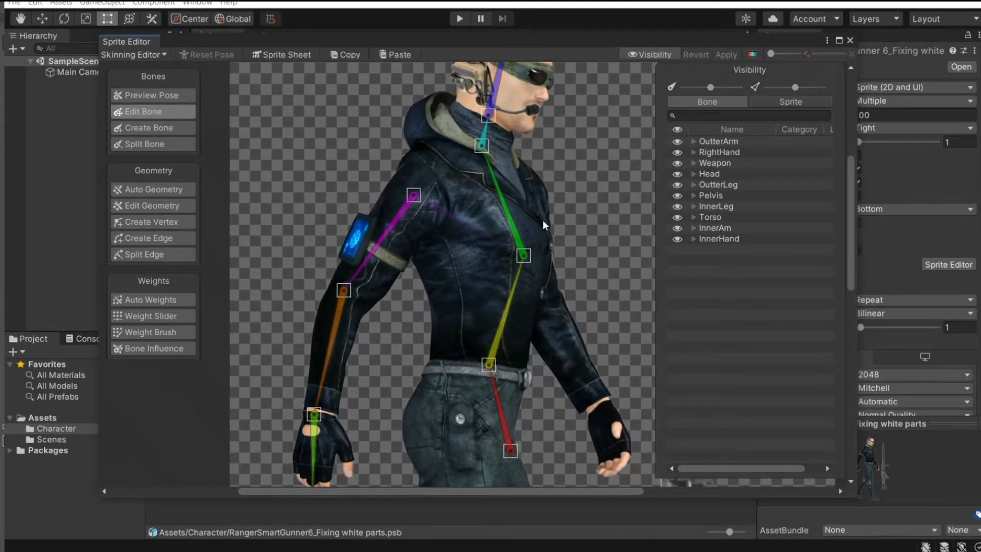
middle_click_drag(527, 232, 514, 270)
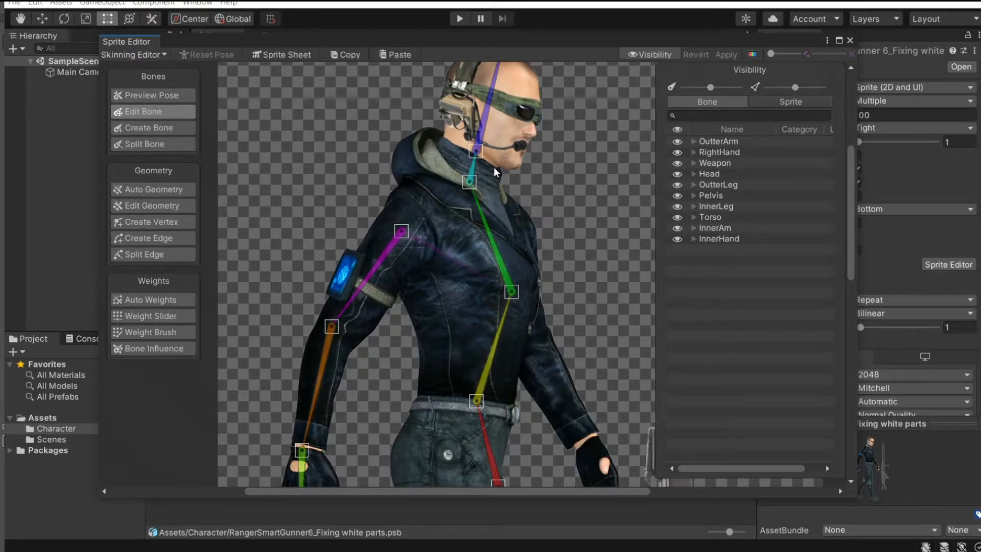
scroll(467, 204, "up", 3)
scroll(562, 315, "up", 3)
scroll(557, 322, "down", 3)
middle_click_drag(556, 324, 508, 160)
scroll(511, 325, "down", 4)
middle_click_drag(511, 326, 495, 180)
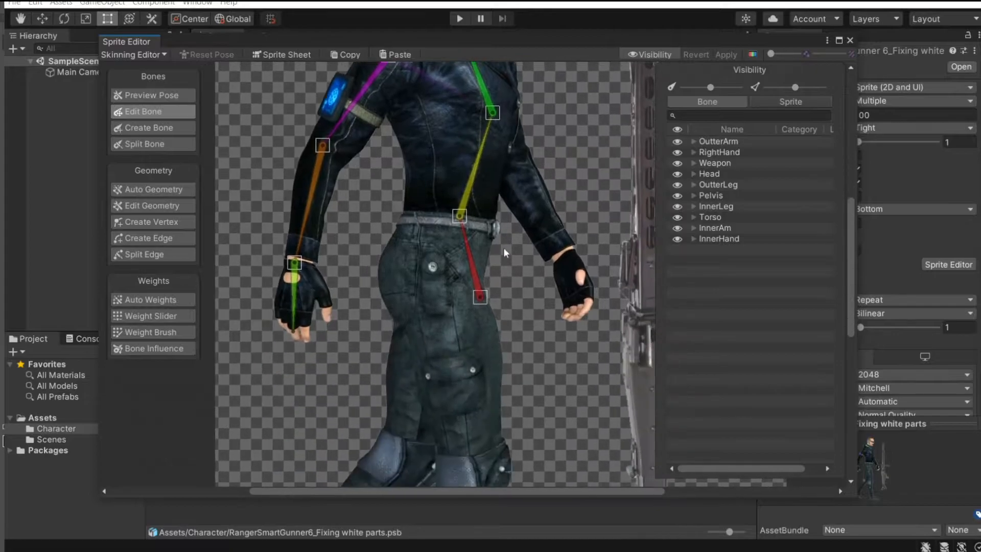
scroll(483, 294, "up", 3)
middle_click_drag(475, 279, 459, 189)
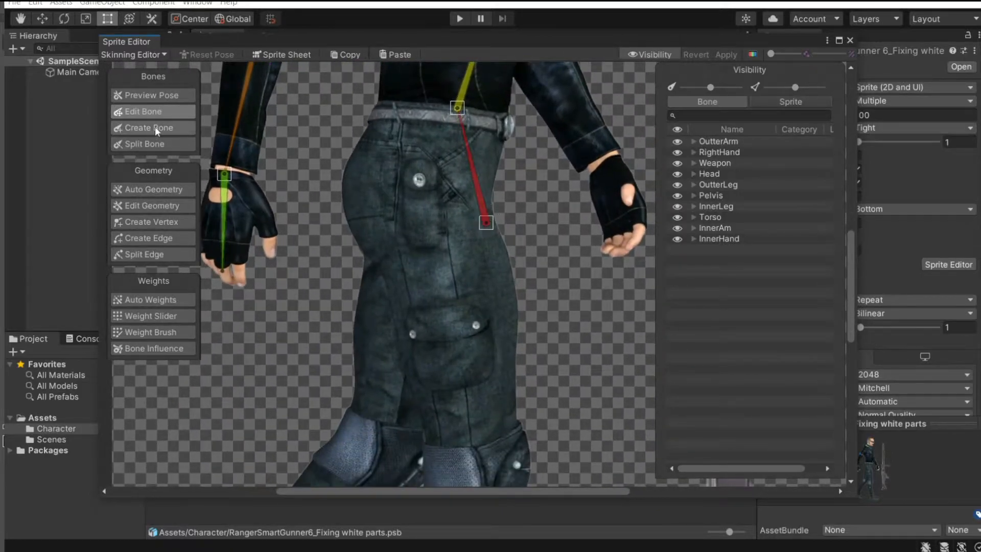
Step: Hide the Torso sprite so the inner arm is exposed for bone placement
left_click(163, 128)
left_click(481, 185)
middle_click_drag(516, 152, 417, 399)
scroll(409, 295, "down", 1)
middle_click_drag(406, 284, 470, 341)
left_click(176, 95)
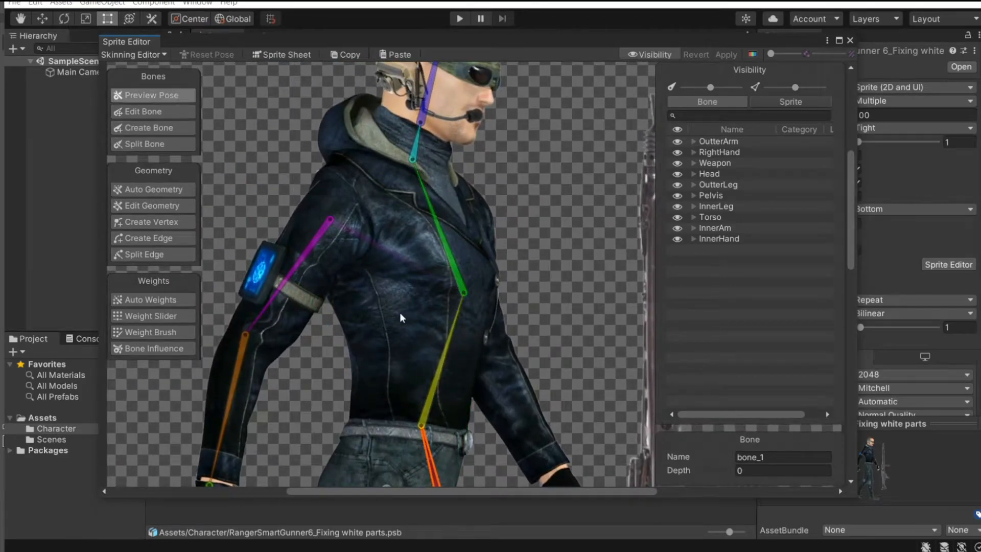
left_click(679, 217)
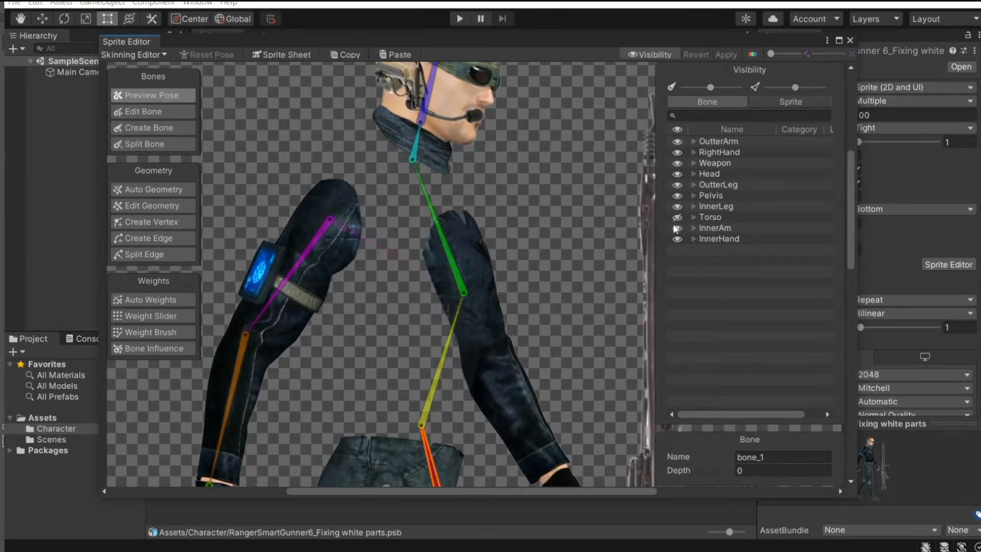
left_click(156, 128)
left_click(451, 337)
middle_click_drag(485, 292, 428, 317)
left_click(372, 256)
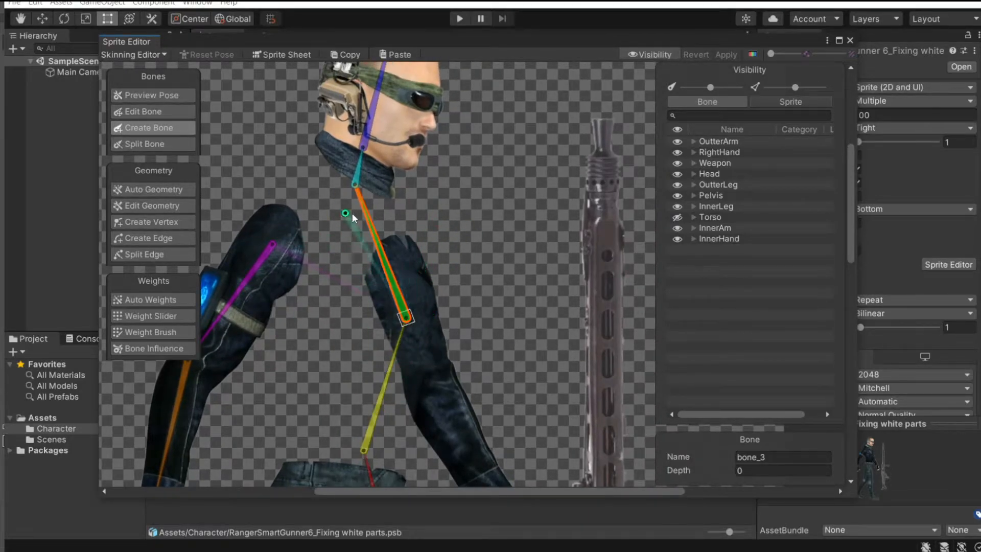
middle_click_drag(446, 273, 506, 205)
scroll(506, 206, "up", 4)
scroll(490, 211, "down", 4)
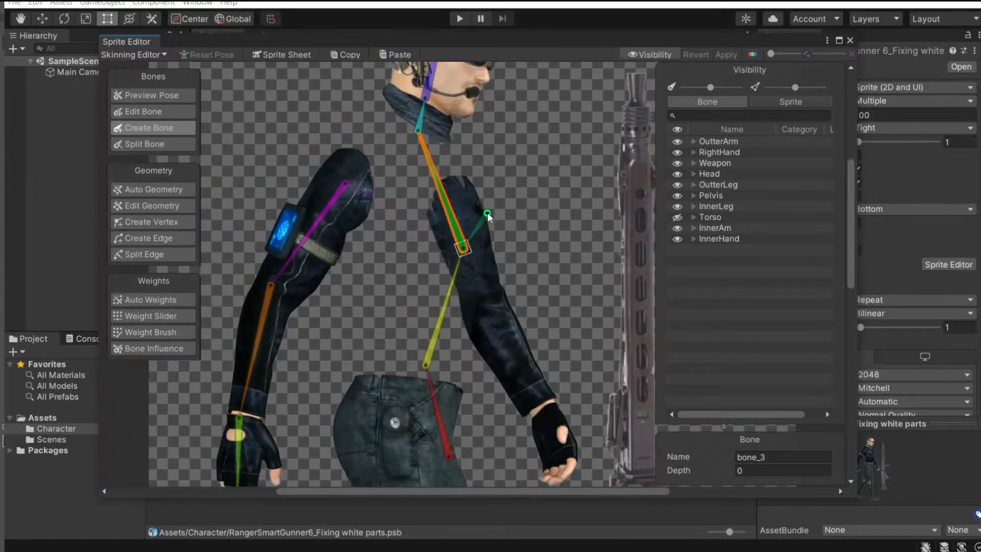
left_click(152, 95)
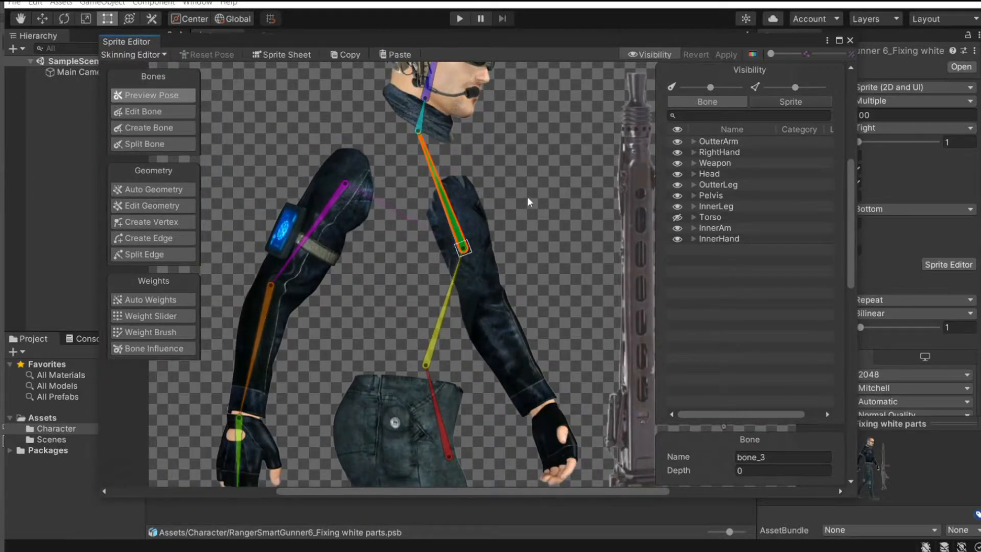
Step: Draw an upper-arm bone and a forearm bone along the inner arm, running from the shoulder through the elbow to the wrist
left_click(168, 131)
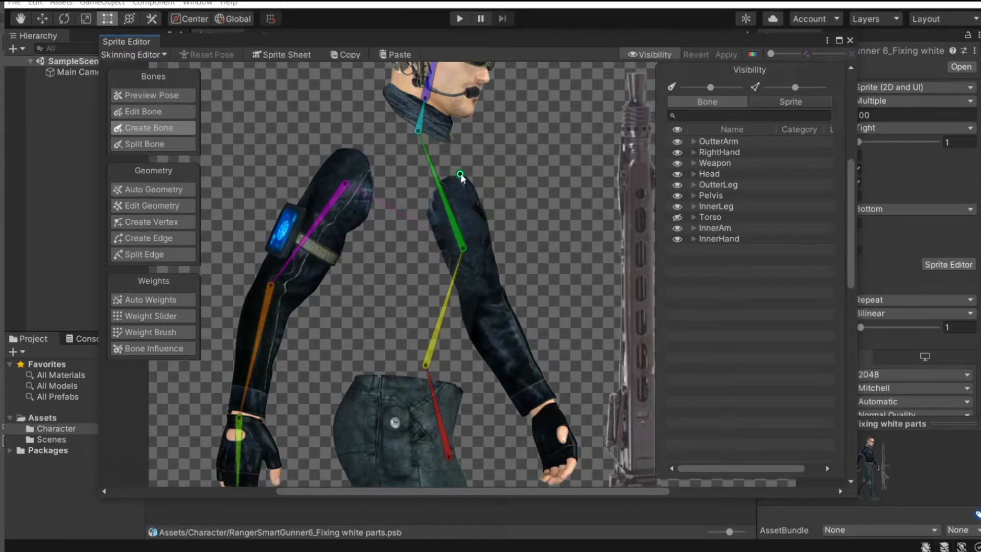
scroll(447, 180, "up", 2)
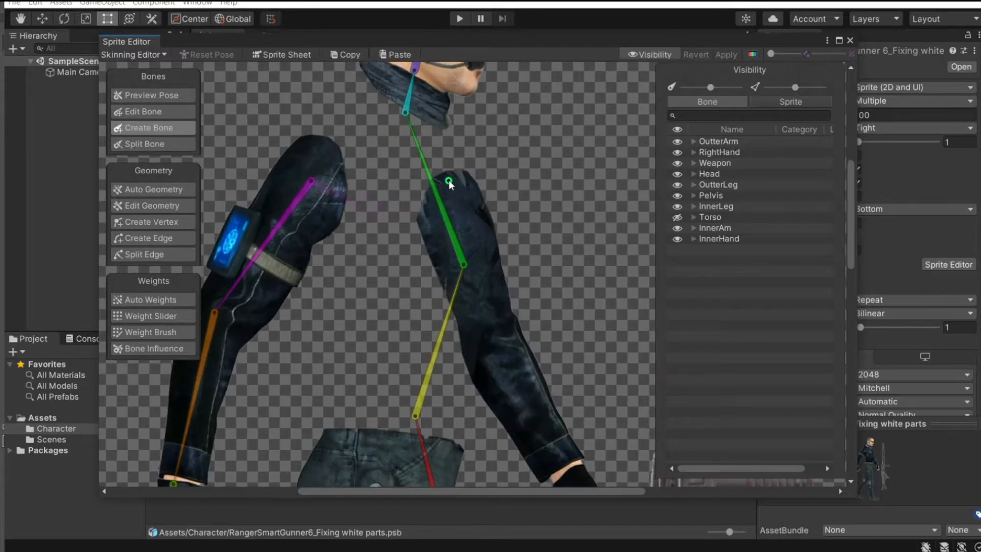
left_click(451, 180)
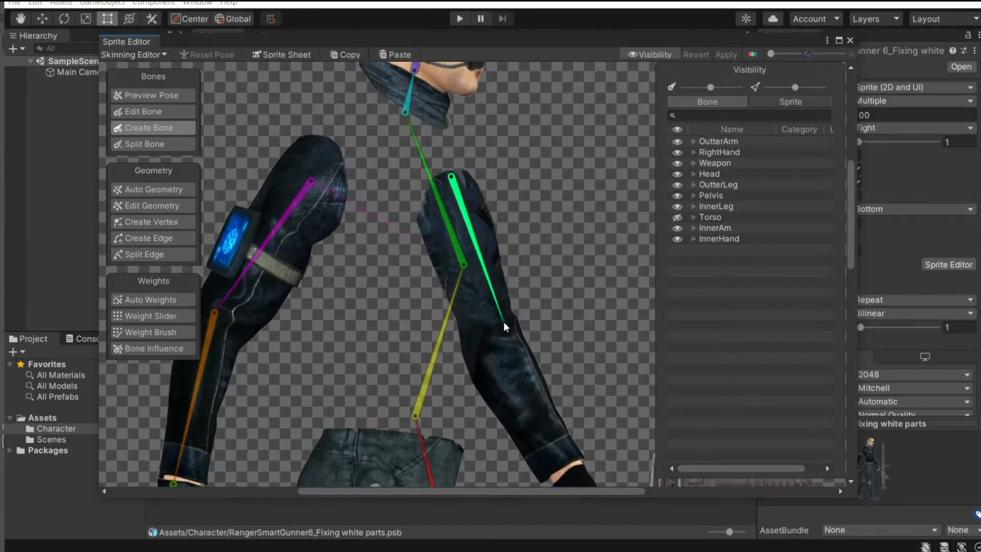
middle_click_drag(503, 321, 469, 243)
left_click(457, 257)
left_click(528, 394)
Step: Continue the inner-arm chain with a hand bone and two finger bones, and end the chain at the fingertips
middle_click_drag(540, 419, 534, 290)
left_click(548, 322)
left_click(549, 347)
left_click(535, 356)
right_click(535, 357)
Step: Branch a short thumb bone off the inner hand's bone_11
left_click(534, 304)
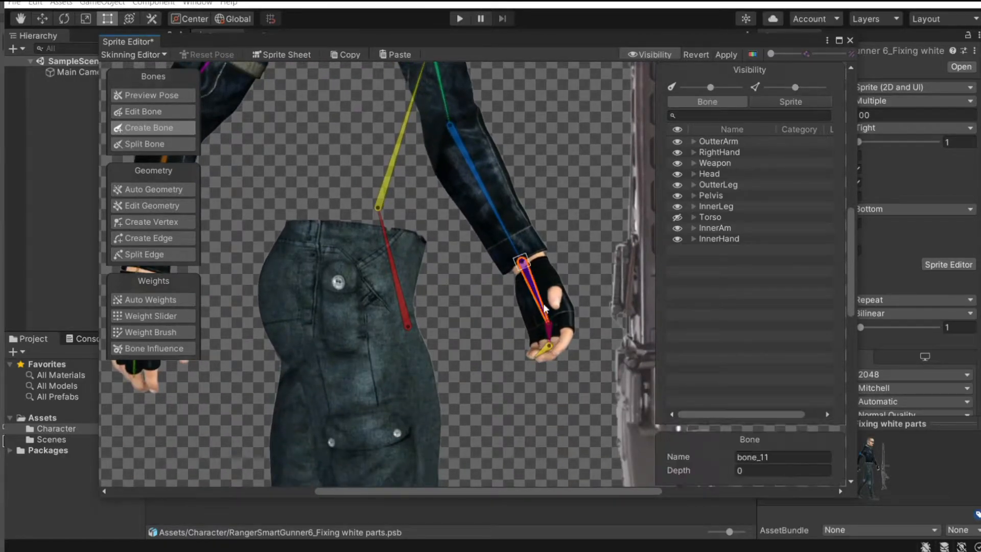
left_click(557, 284)
left_click(555, 295)
scroll(567, 316, "down", 5)
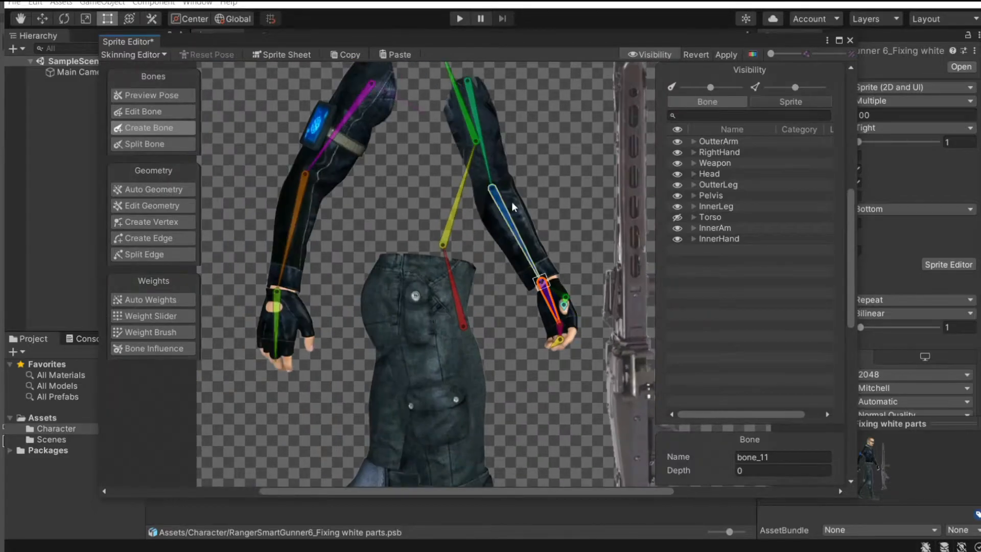
Step: Test-pose the upper torso bone bone_3 to check whether the inner arm follows it
middle_click_drag(488, 185, 460, 268)
left_click(177, 95)
scroll(385, 207, "down", 4)
left_click_drag(394, 202, 377, 219)
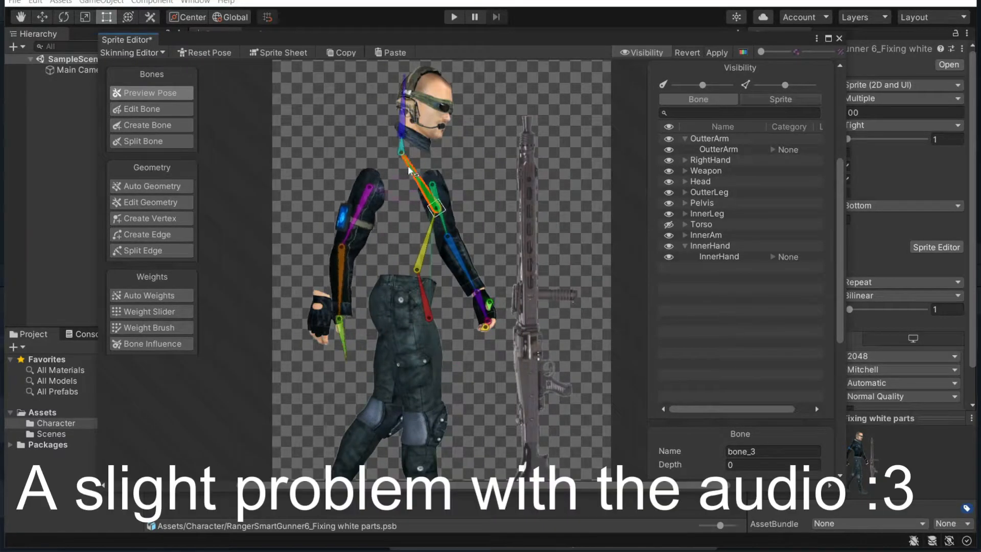
left_click_drag(409, 170, 370, 174)
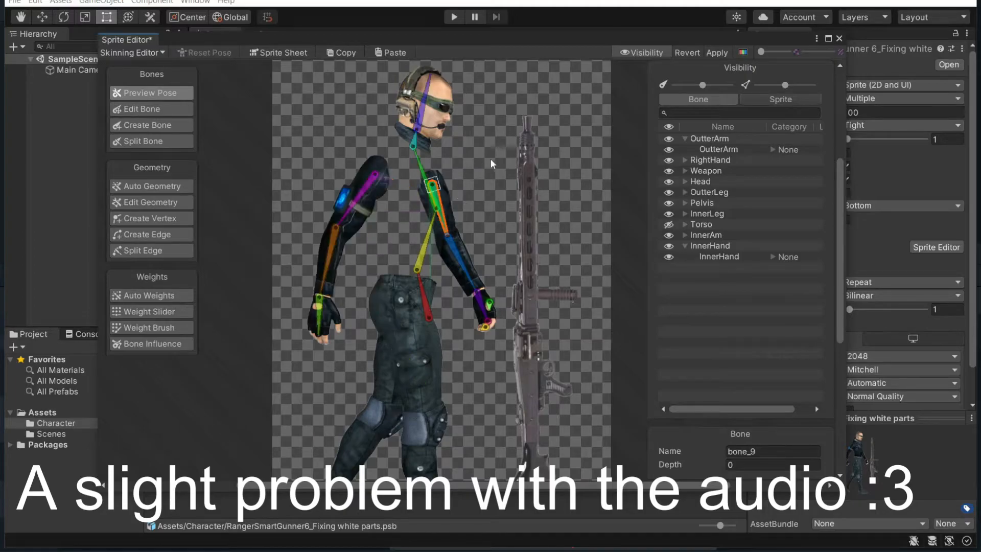
Step: Parent the inner-arm bone bone_9 under bone_3 in the bone hierarchy and check the link with a trial pose
left_click(715, 101)
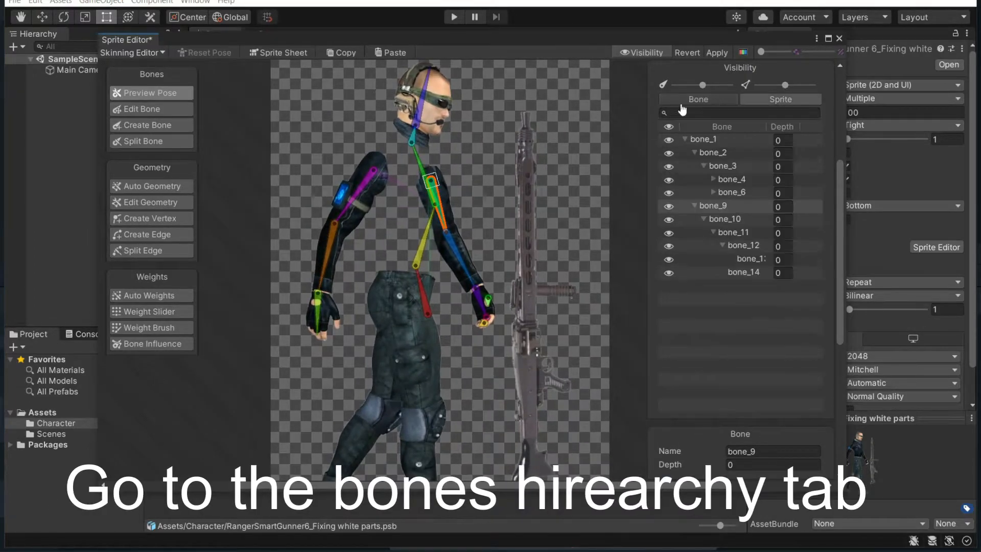
left_click(415, 163)
left_click(441, 189)
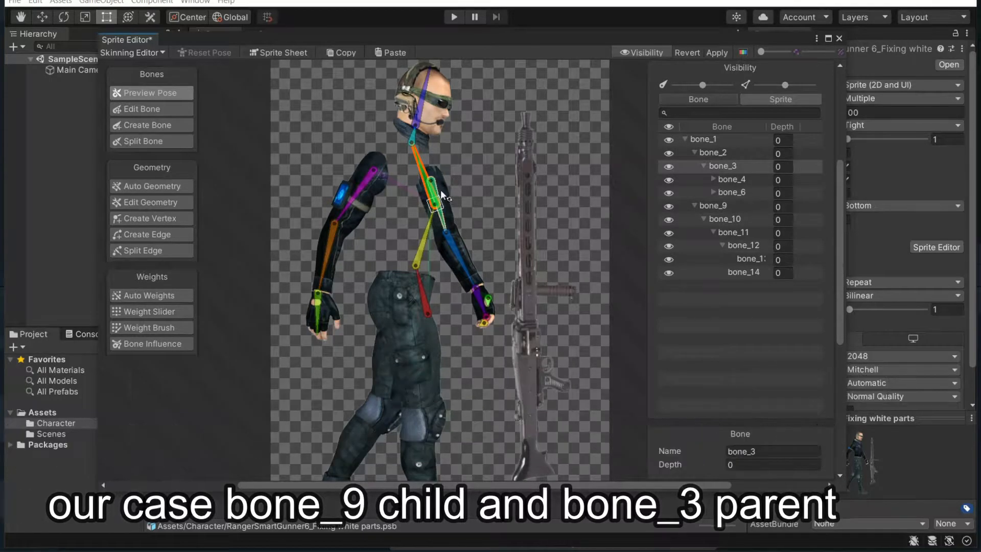
left_click_drag(711, 204, 725, 165)
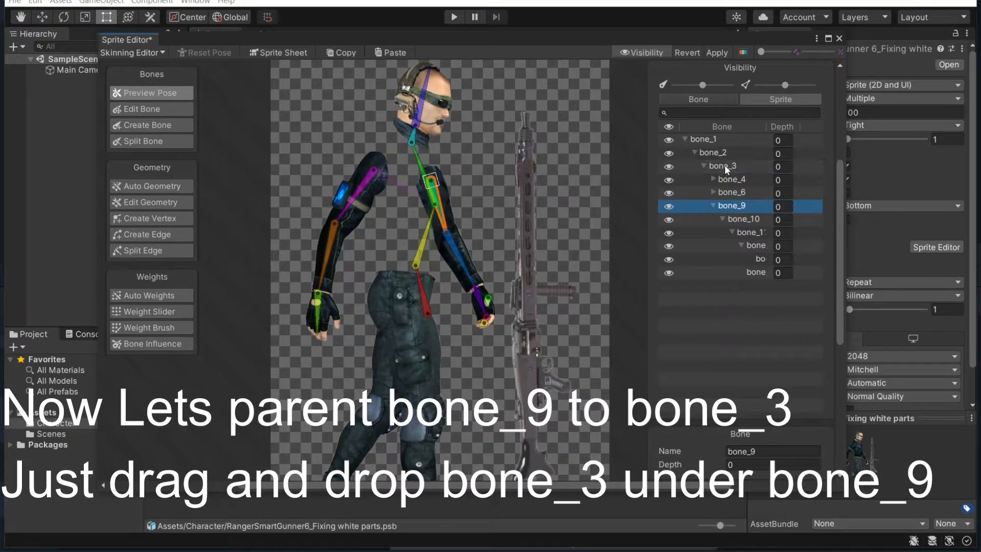
left_click_drag(426, 169, 447, 173)
left_click(204, 52)
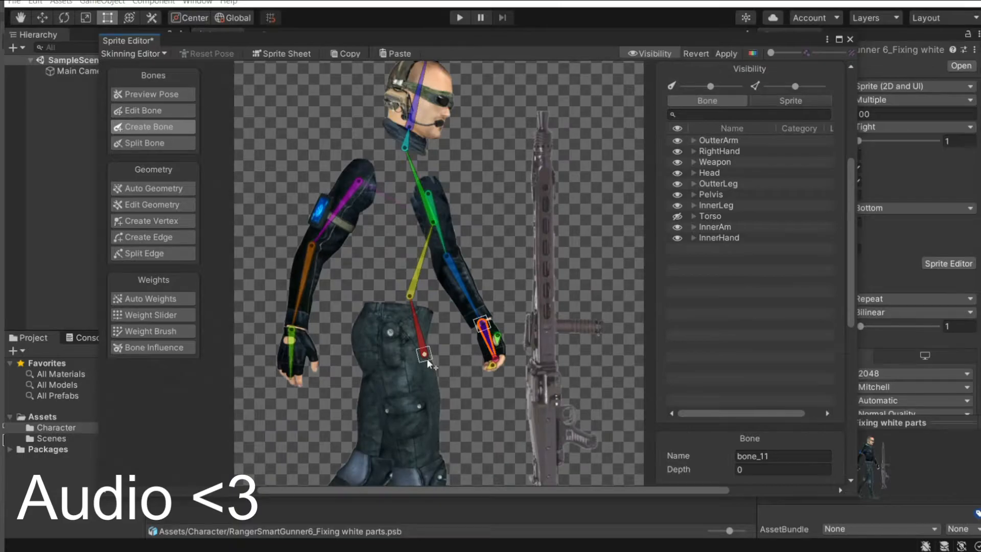
Step: Show the Torso sprite again and hide the Pelvis sprite to expose the tops of both legs
left_click(427, 359)
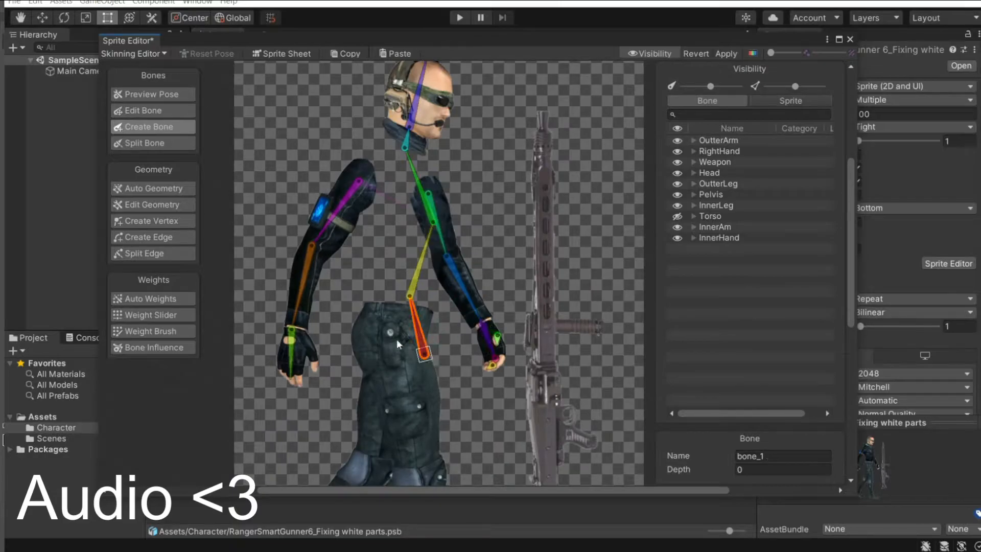
middle_click_drag(370, 347, 382, 241)
scroll(356, 239, "up", 1)
scroll(368, 245, "up", 2)
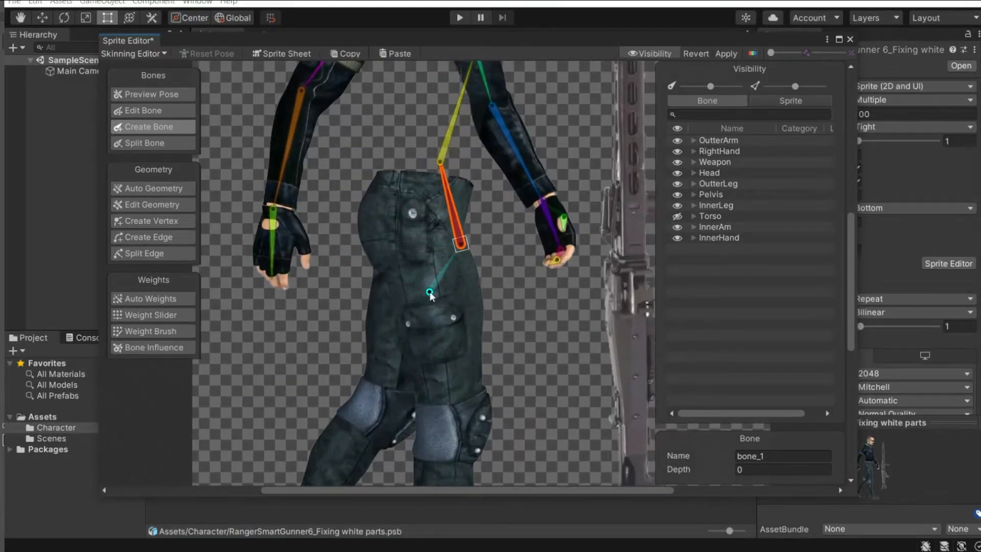
middle_click_drag(430, 292, 384, 240)
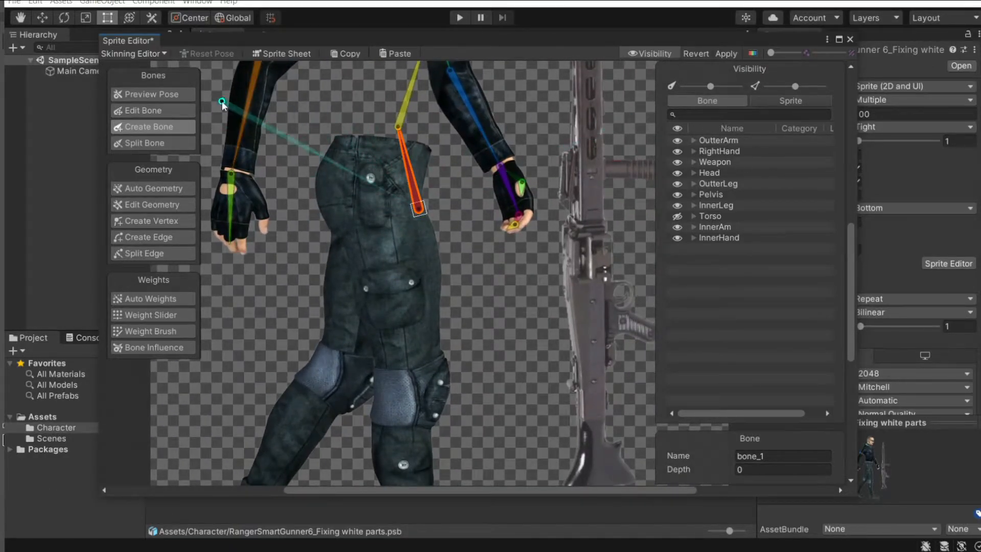
left_click(151, 94)
left_click(678, 217)
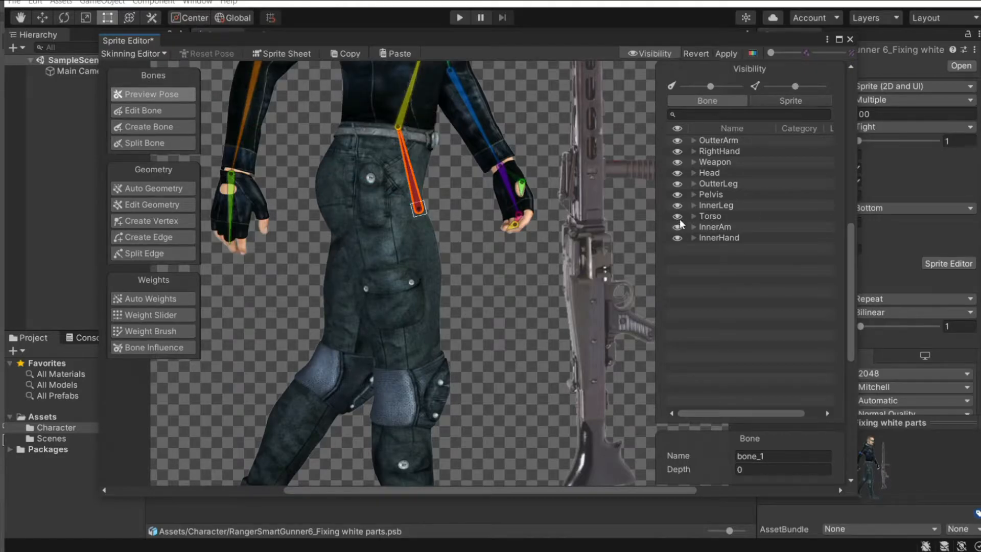
left_click(677, 194)
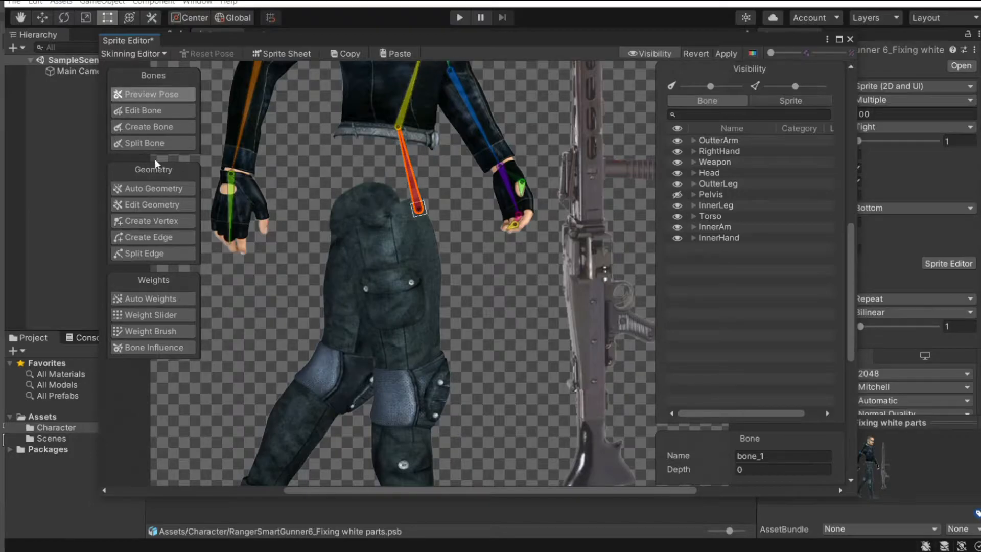
Step: Try a thigh bone on the outer leg from the hip to the middle of the knee pad, and undo it
left_click(164, 128)
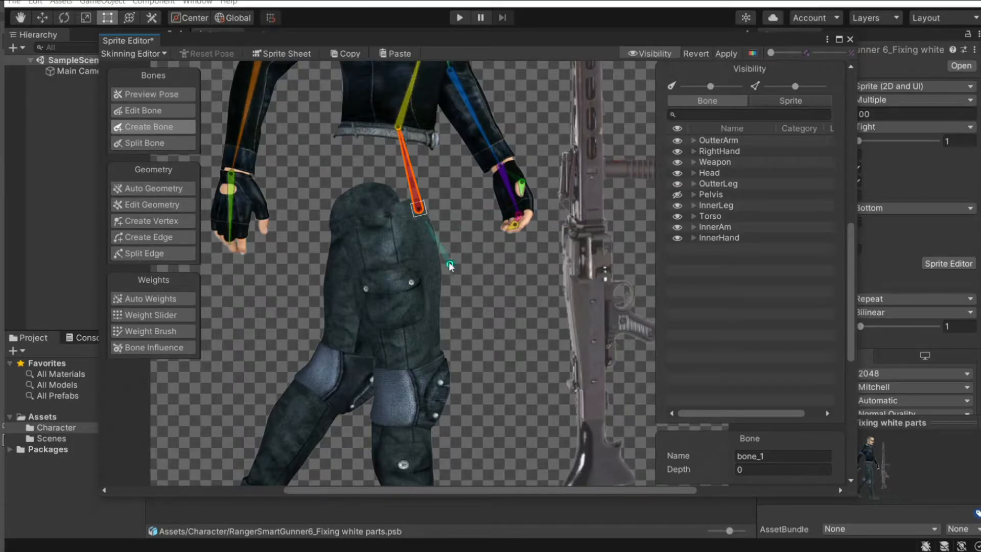
left_click(388, 217)
middle_click_drag(473, 372, 437, 244)
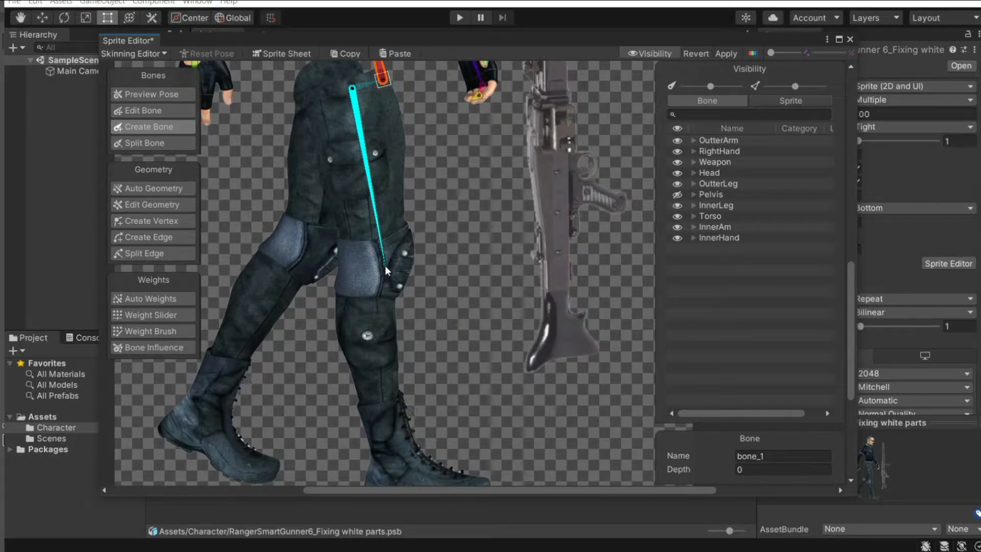
left_click(364, 267)
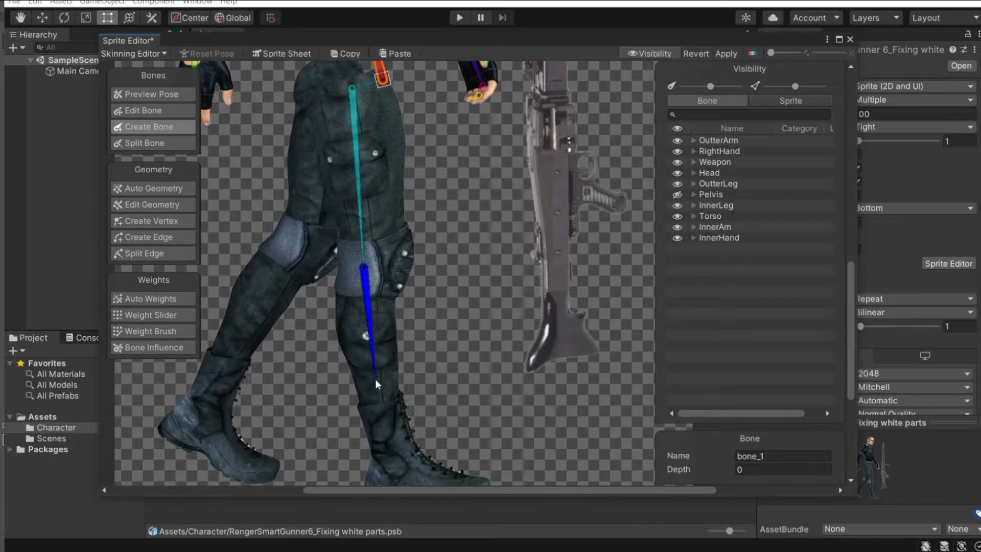
key("ctrl+z")
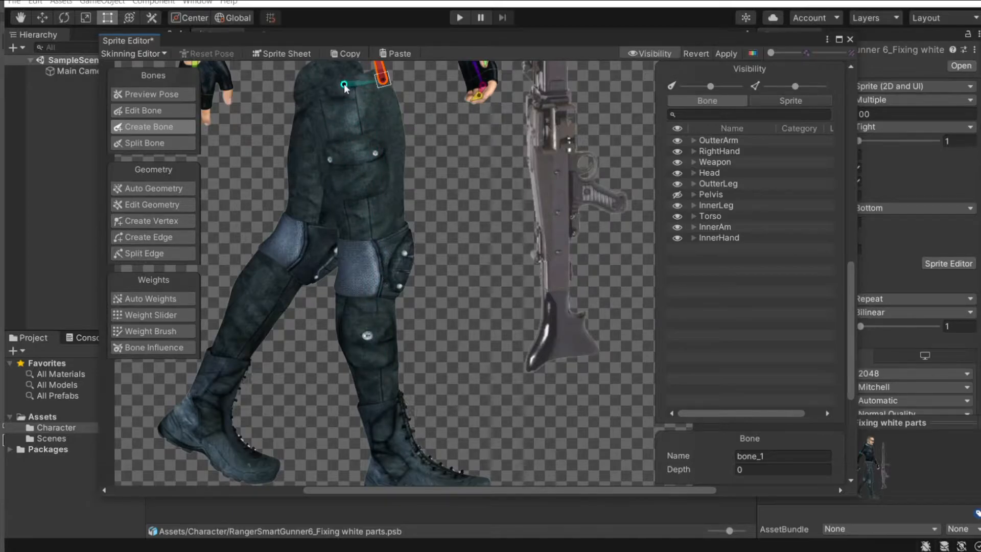
Step: Draw the outer leg's four-bone chain under bone_1, from the hip through the knee, ankle and ball of the foot to the toe tip
left_click(343, 86)
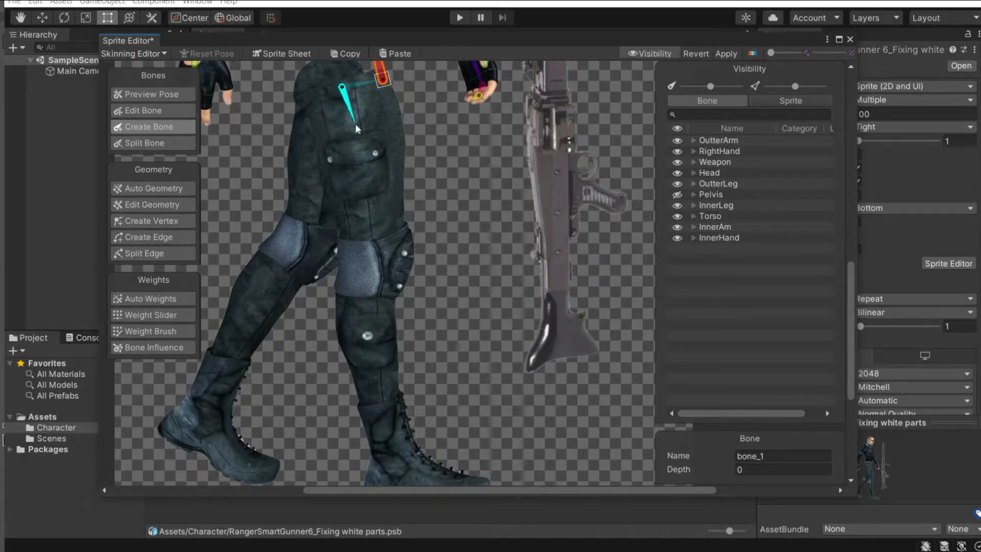
left_click(385, 265)
scroll(385, 331, "down", 4)
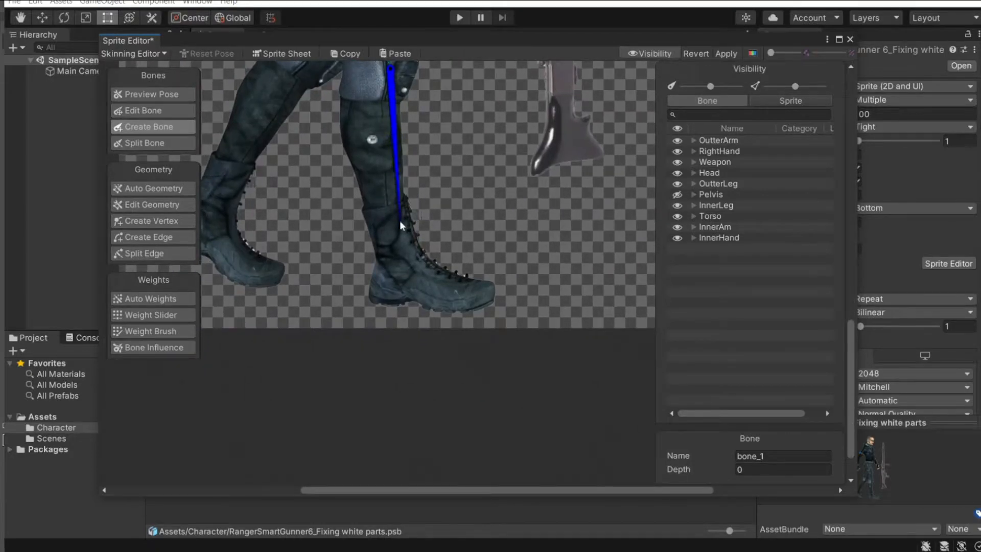
left_click(387, 276)
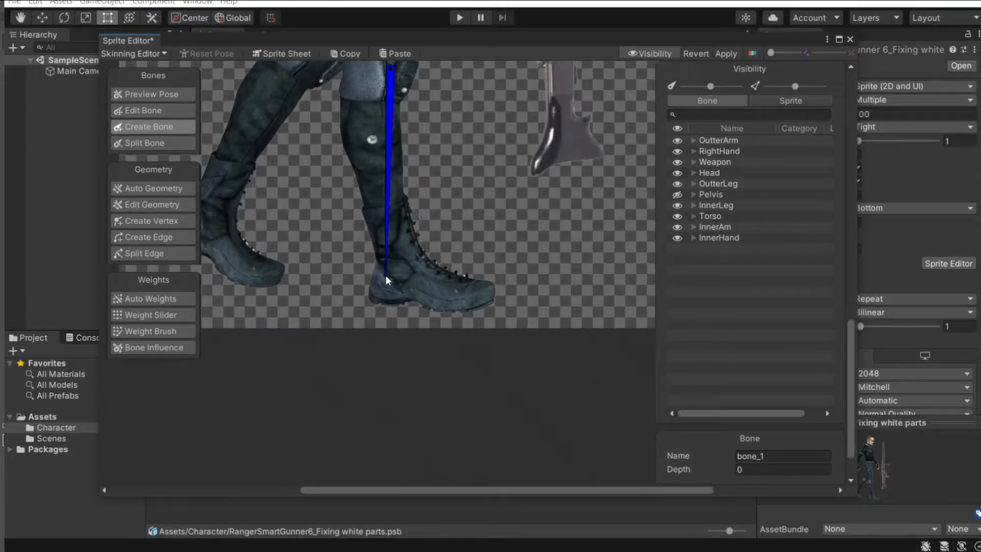
left_click(461, 299)
left_click(492, 292)
right_click(492, 292)
scroll(398, 171, "down", 5)
middle_click_drag(397, 159, 472, 299)
left_click(446, 179)
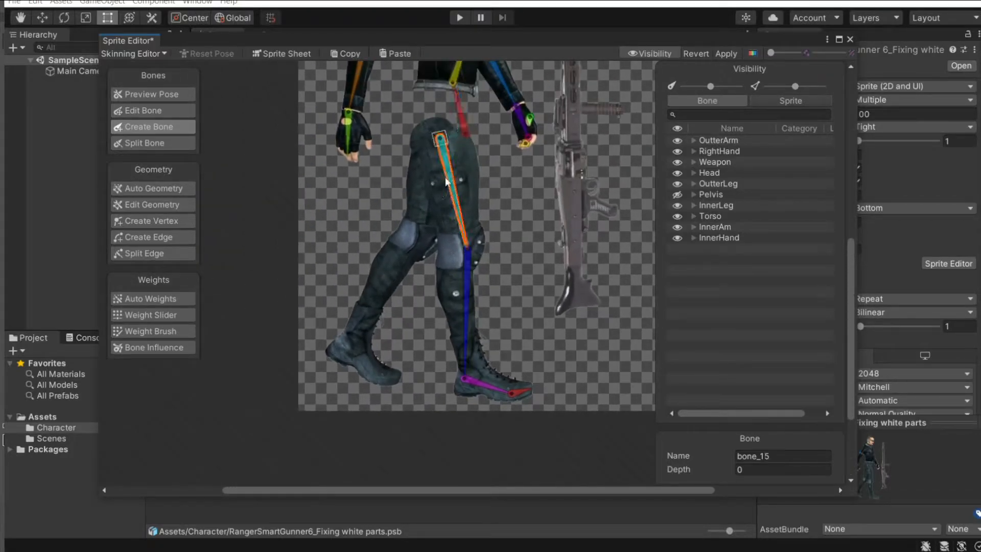
scroll(447, 182, "up", 3)
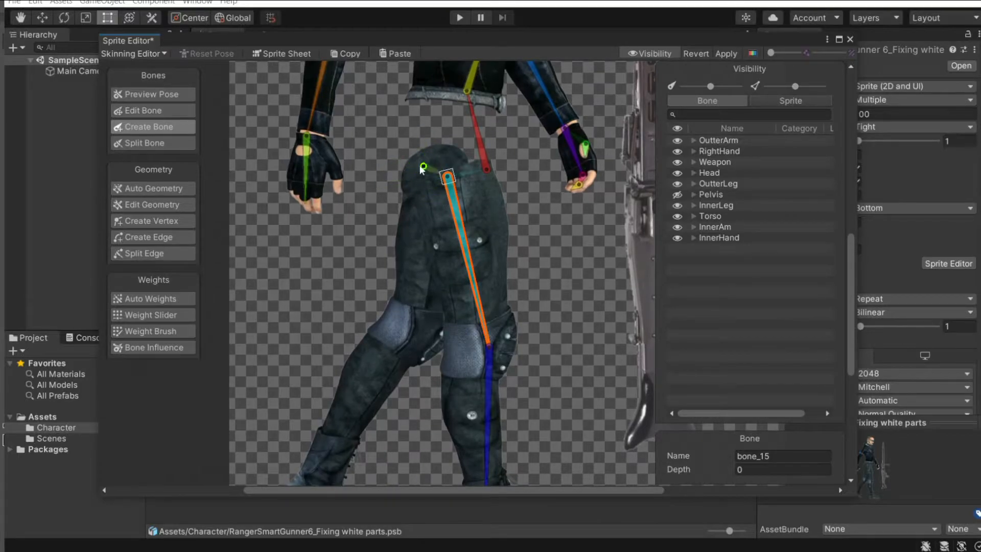
right_click(554, 246)
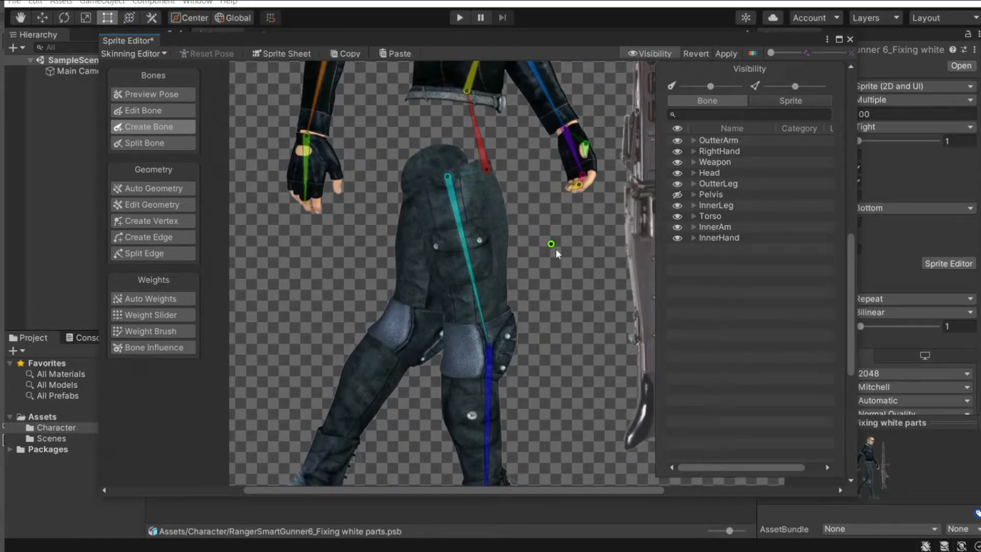
Step: Isolate the inner leg by hiding the OutterLeg and Pelvis sprites while InnerLeg stays shown
left_click(678, 206)
left_click(677, 195)
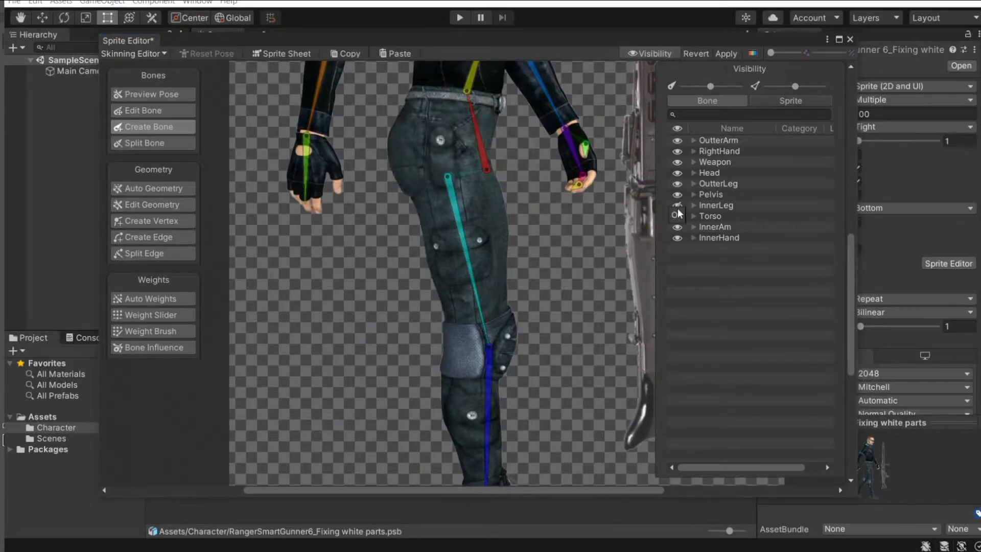
left_click(678, 206)
left_click(678, 184)
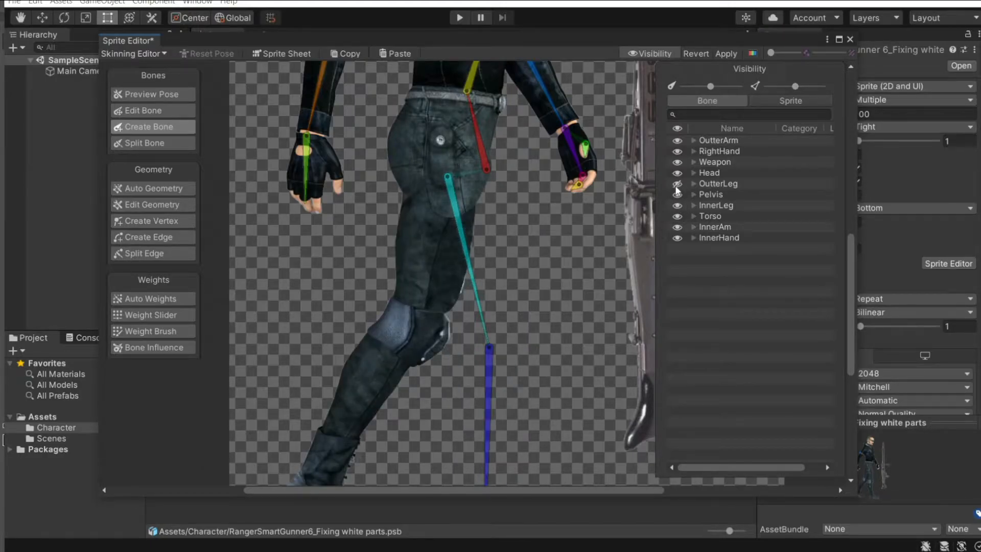
left_click(678, 194)
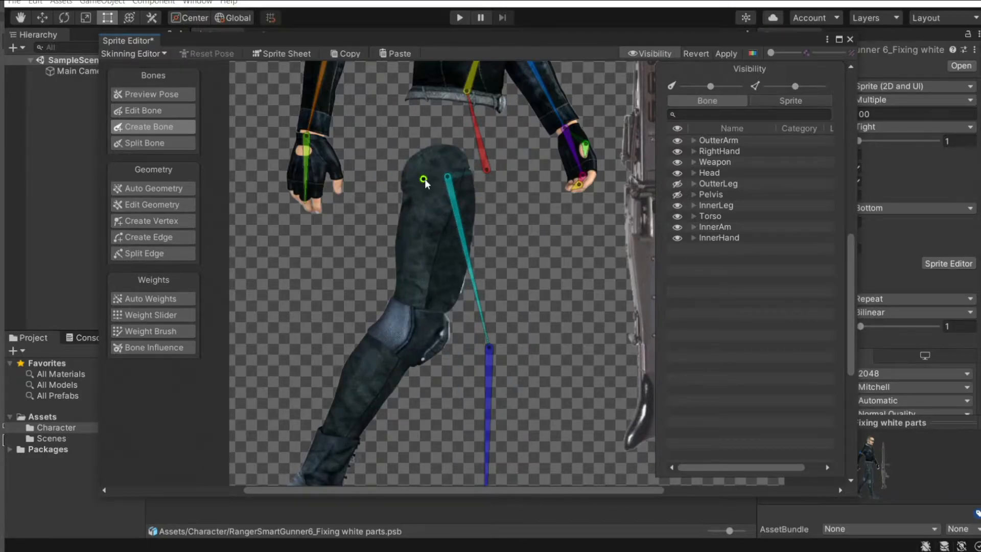
Step: Draw the inner leg's four-bone chain under bone_1, from the hip through the knee, ankle and ball of the foot to the toe tip
left_click(448, 177)
scroll(403, 281, "down", 4)
scroll(403, 282, "up", 4)
left_click(465, 177)
scroll(413, 164, "up", 2)
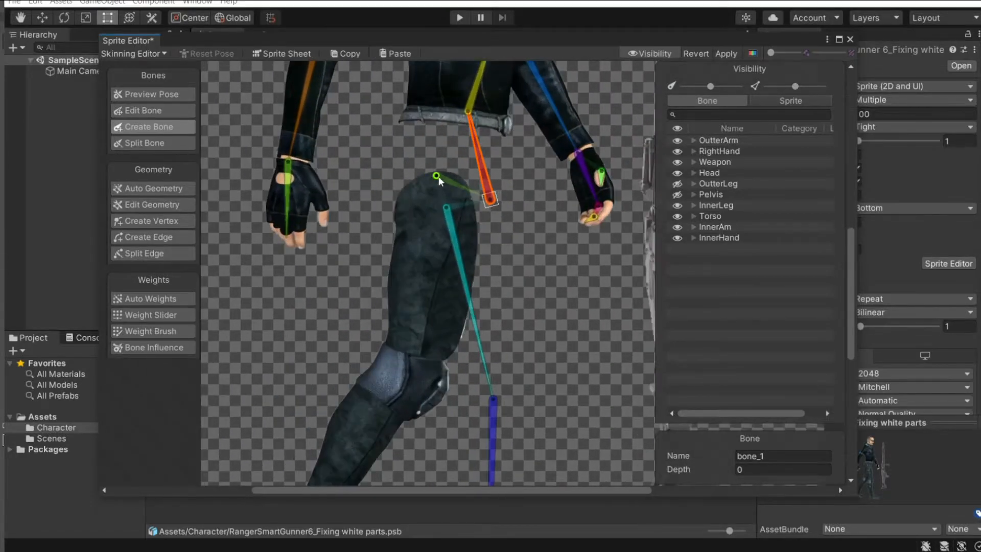
scroll(450, 184, "up", 1)
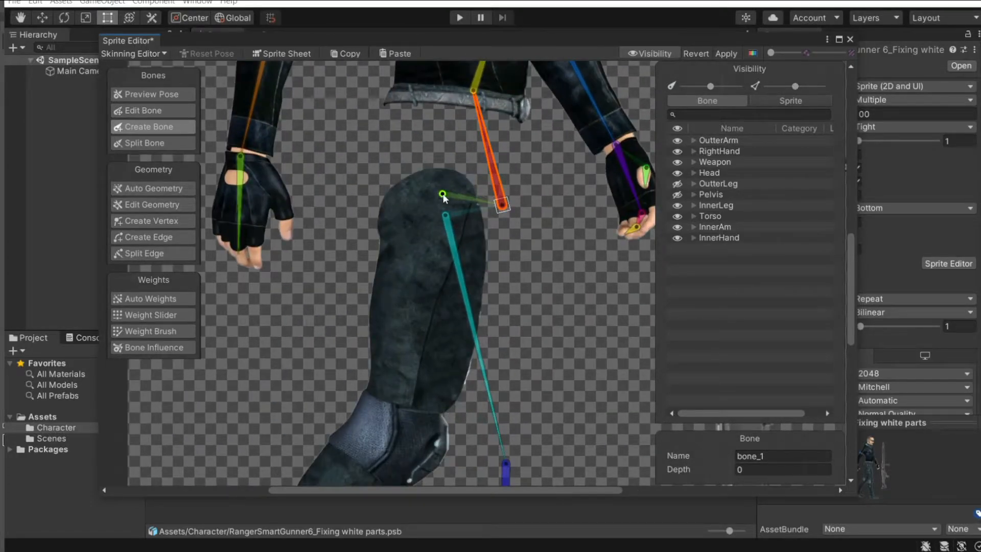
left_click(441, 201)
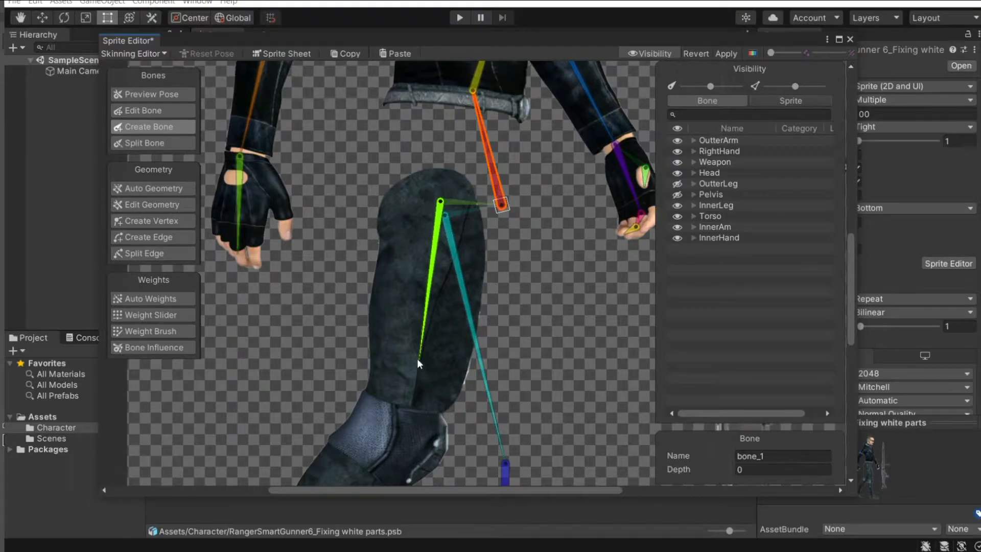
middle_click_drag(403, 418, 396, 187)
left_click(389, 217)
middle_click_drag(323, 281, 496, 110)
left_click(394, 272)
left_click(476, 345)
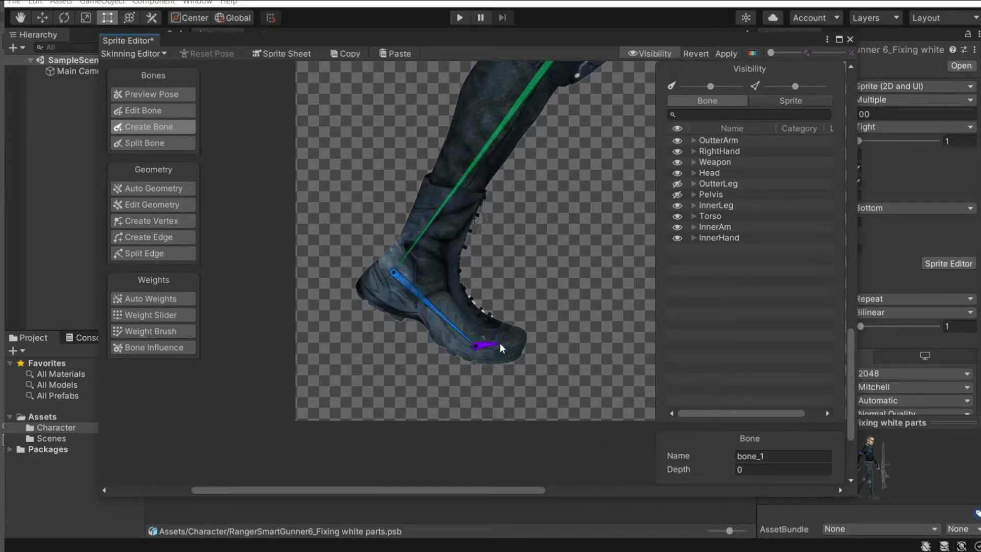
left_click(519, 343)
right_click(519, 342)
scroll(551, 248, "down", 6)
scroll(571, 155, "down", 5)
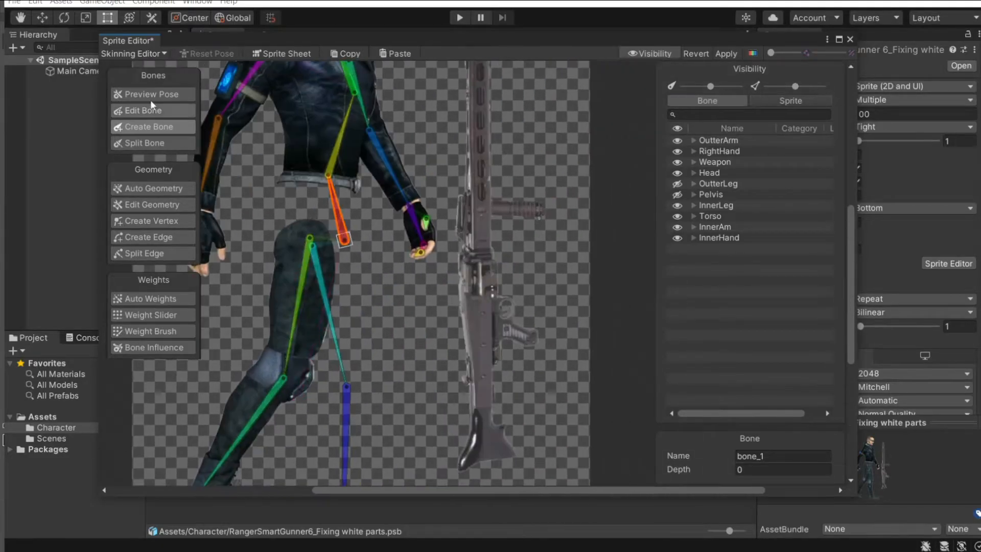
Step: Leave bone creation for Preview Pose and show the Pelvis and OutterLeg sprites again
left_click(151, 95)
middle_click_drag(412, 250, 456, 326)
scroll(410, 209, "down", 2)
scroll(399, 190, "up", 2)
scroll(403, 314, "down", 2)
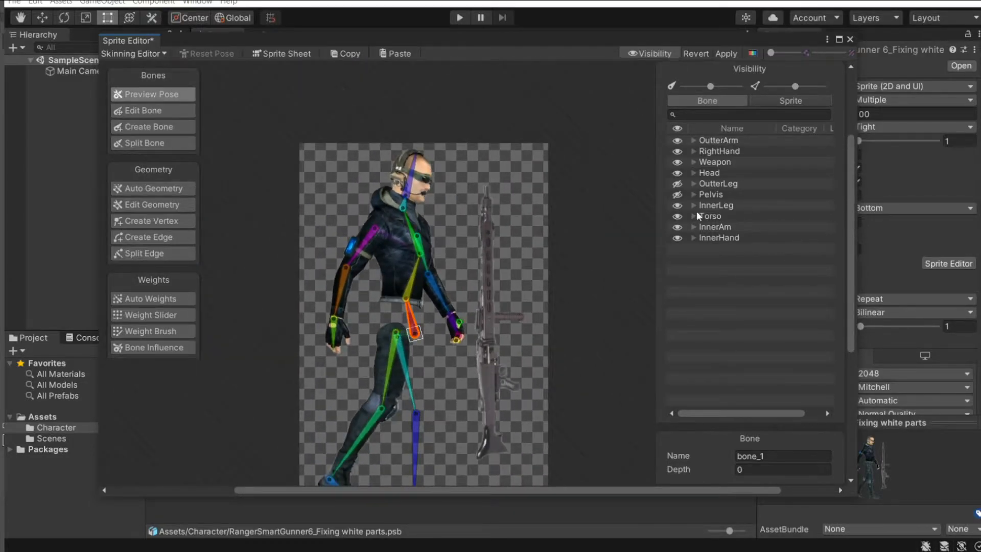
left_click(677, 194)
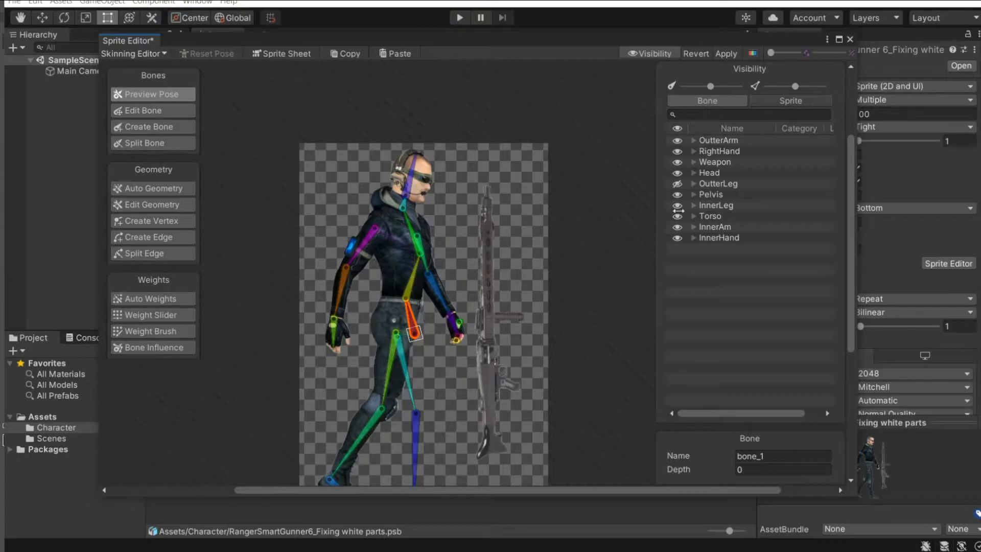
left_click(678, 184)
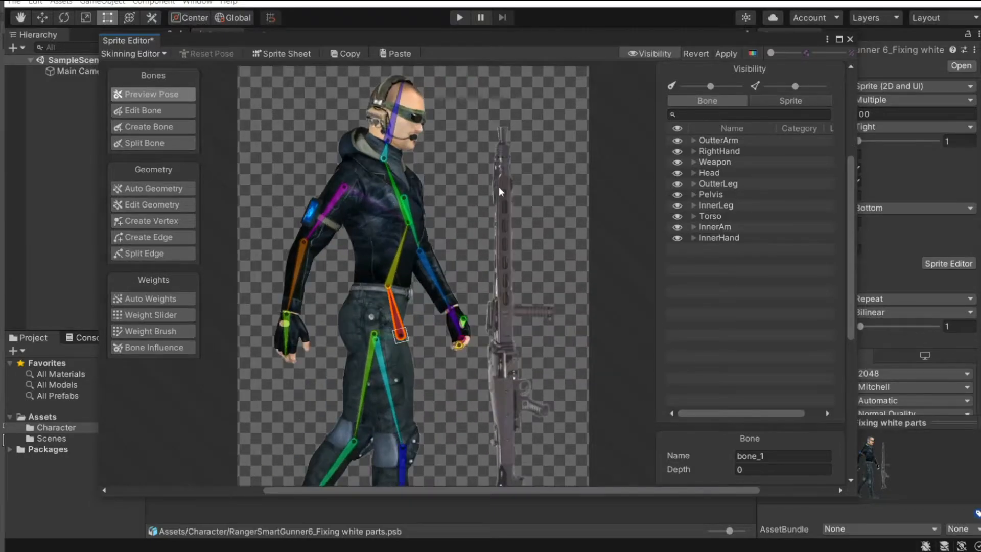
Step: Draw a single weapon bone under the inner hand bone bone_11, running from the rifle's stock to its muzzle
scroll(498, 190, "down", 2)
left_click(139, 122)
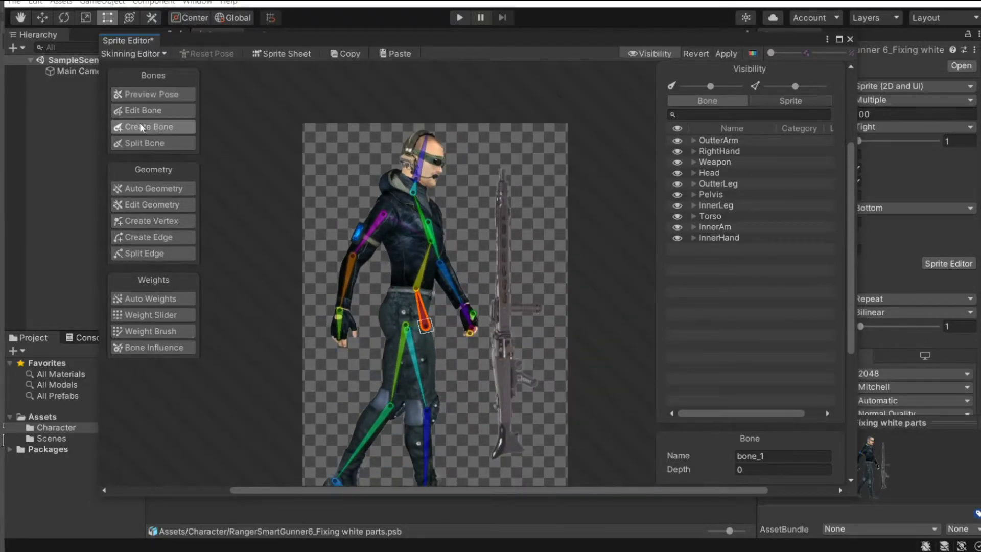
scroll(489, 252, "up", 3)
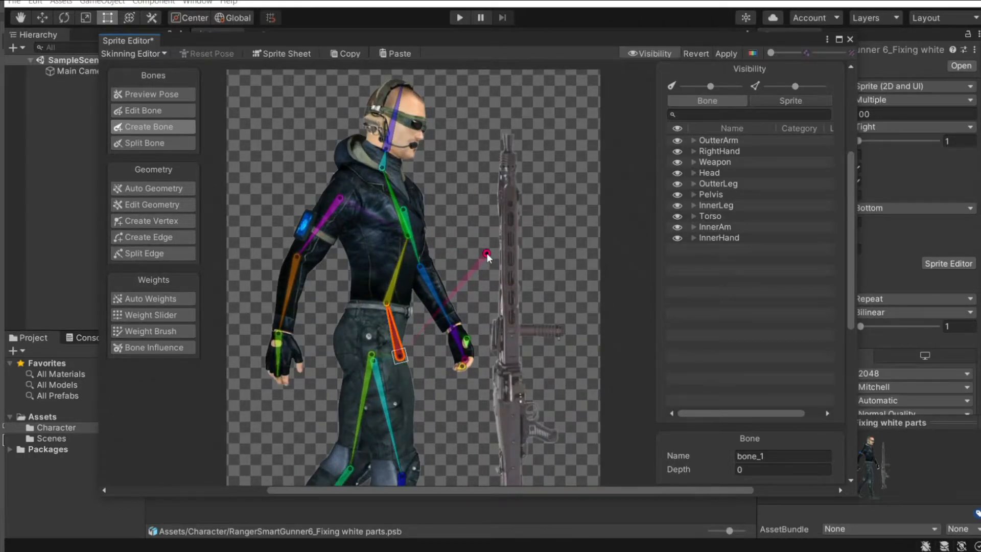
scroll(486, 253, "down", 3)
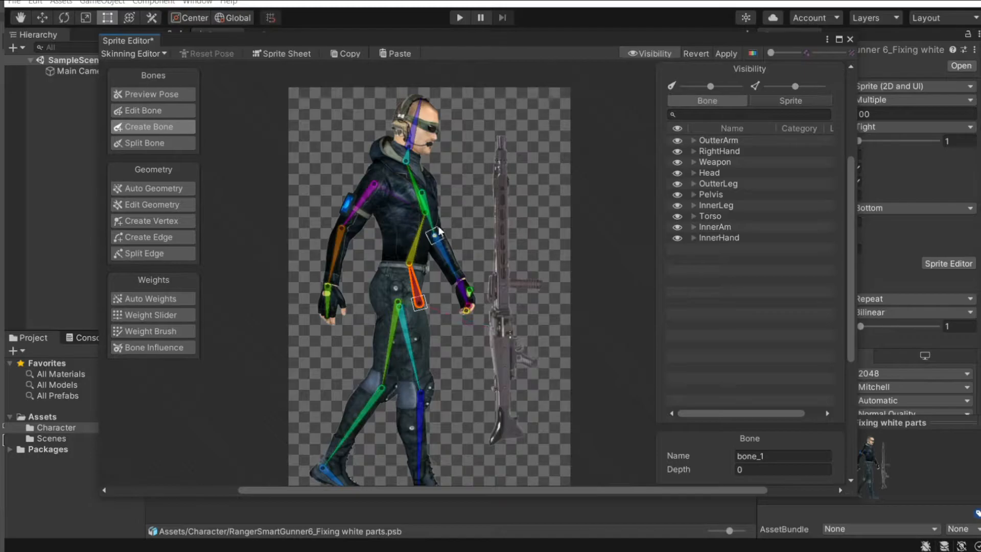
left_click(467, 294)
left_click(466, 294)
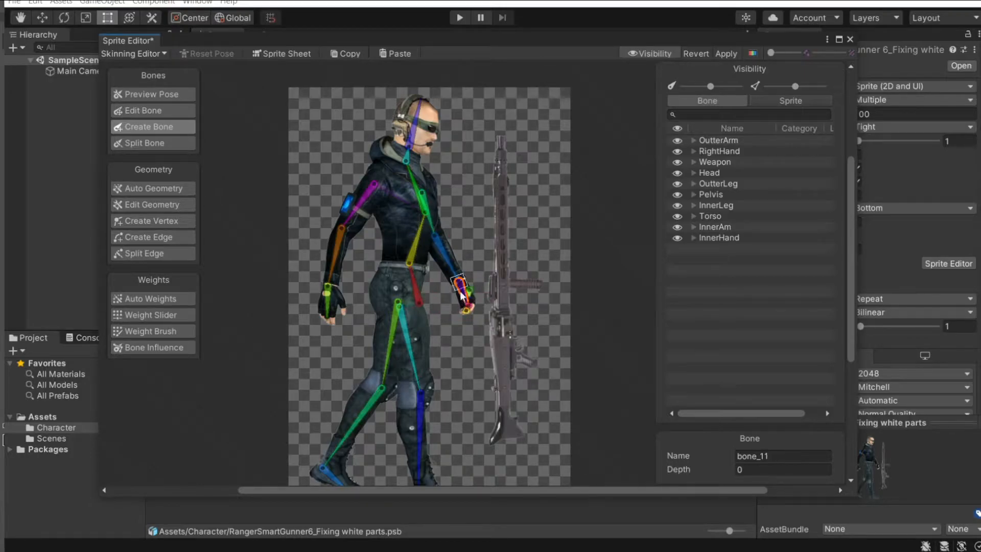
scroll(475, 309, "up", 2)
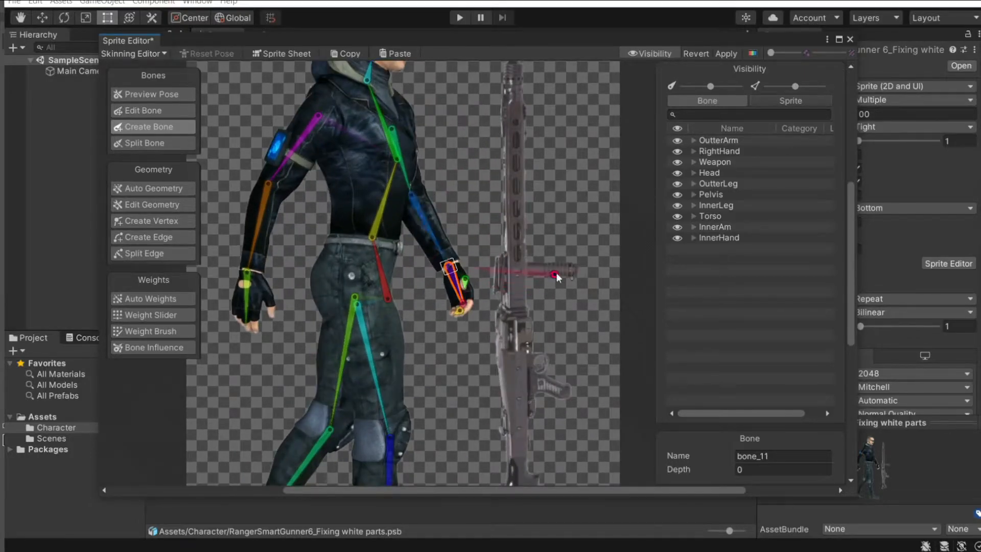
scroll(555, 274, "down", 3)
left_click(523, 443)
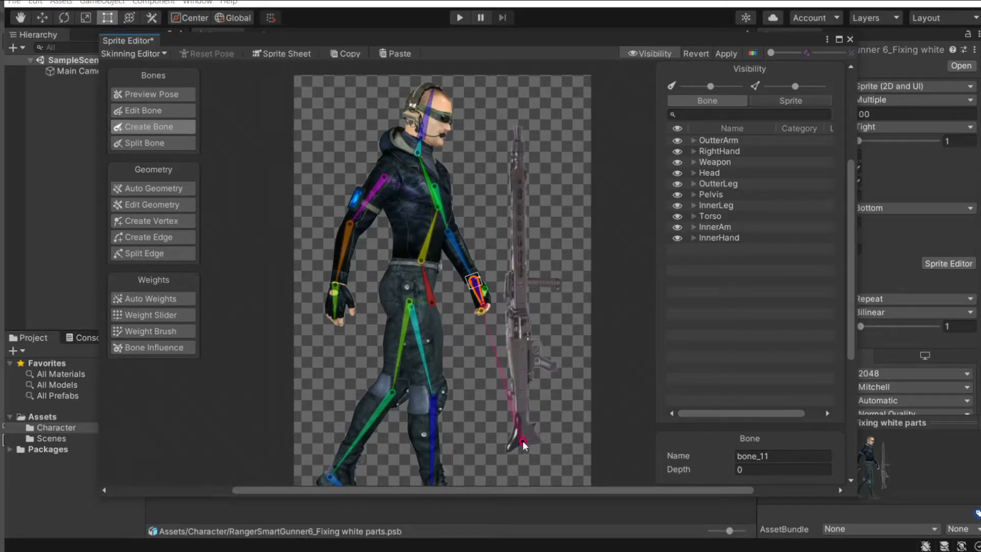
left_click(519, 135)
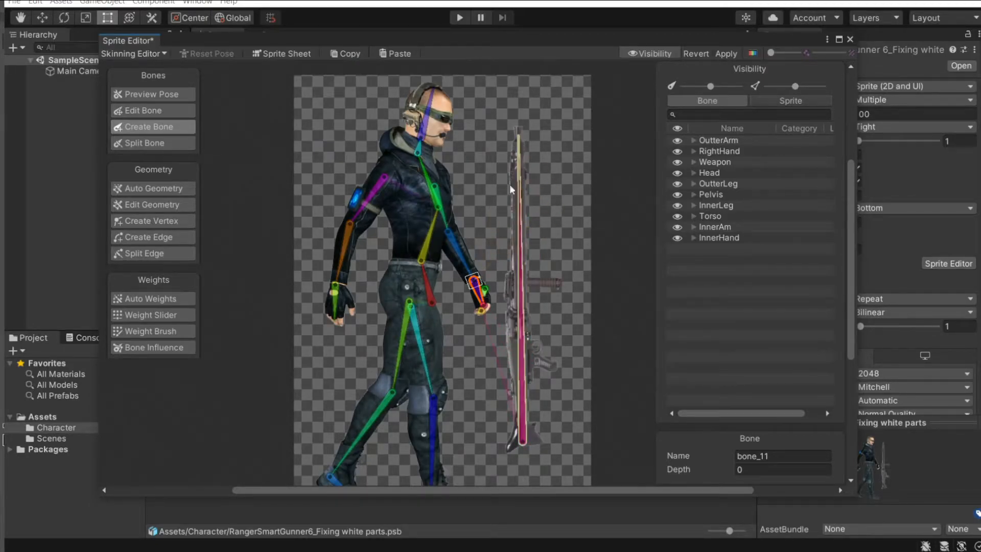
scroll(506, 164, "down", 2)
Step: Add a two-bone trigger chain as a child of the weapon bone bone_23, following the trigger's curve inside the guard
scroll(529, 261, "up", 4)
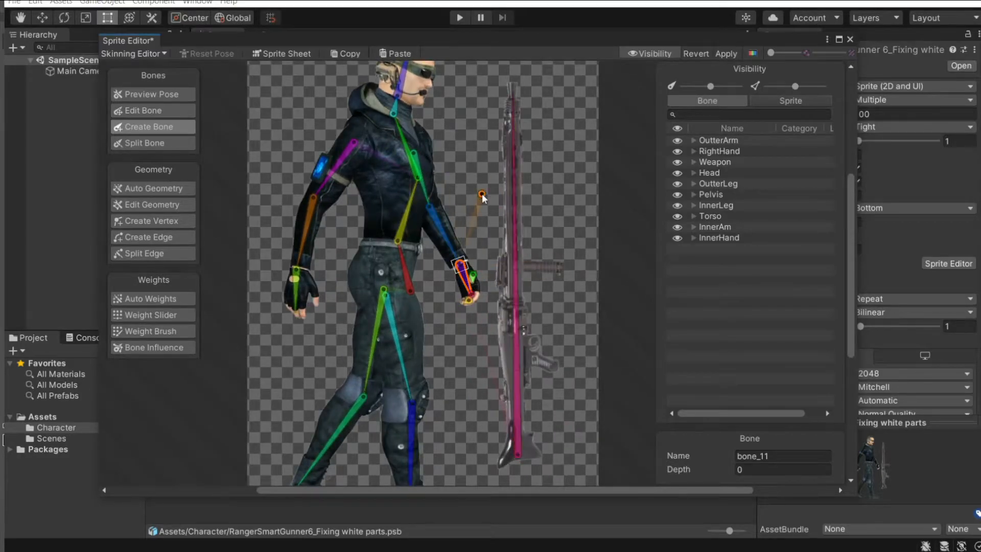
left_click(511, 253)
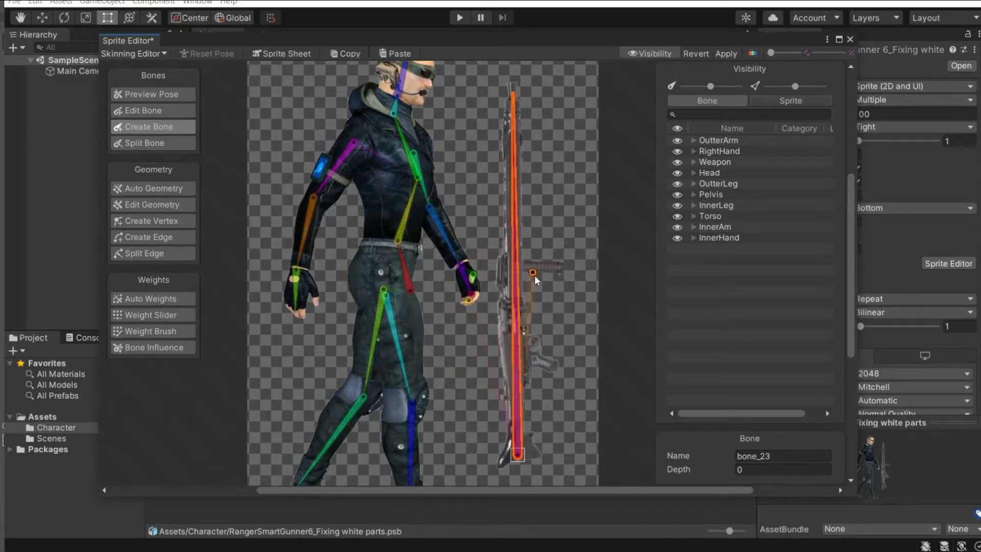
scroll(571, 302, "up", 3)
scroll(572, 302, "down", 3)
scroll(529, 274, "up", 5)
scroll(502, 309, "down", 3)
scroll(510, 371, "up", 6)
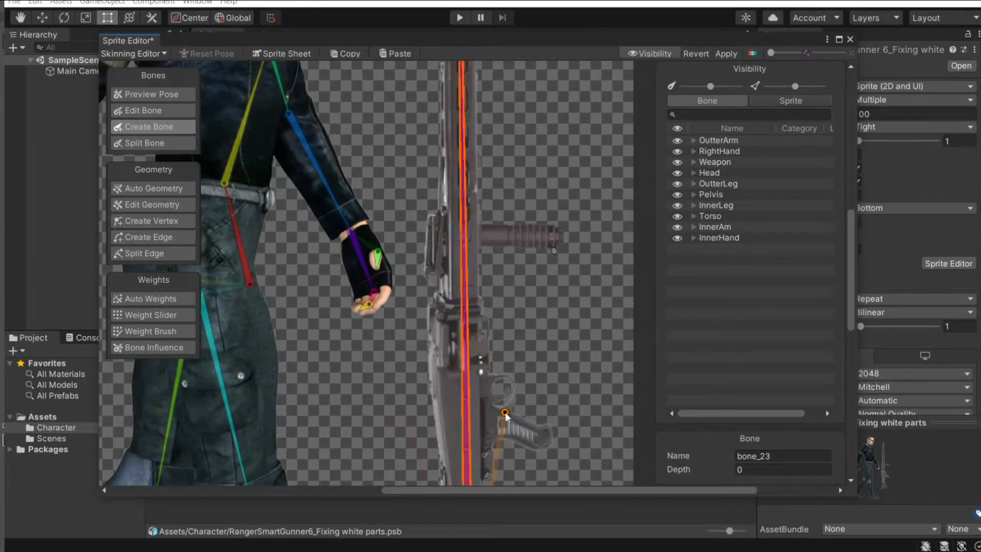
scroll(490, 238, "up", 4)
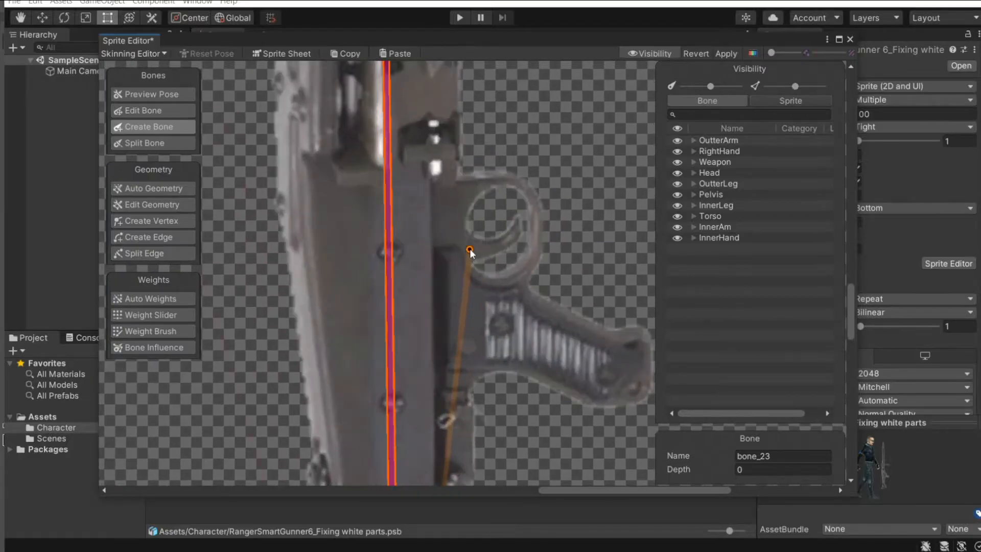
left_click(502, 244)
left_click(519, 223)
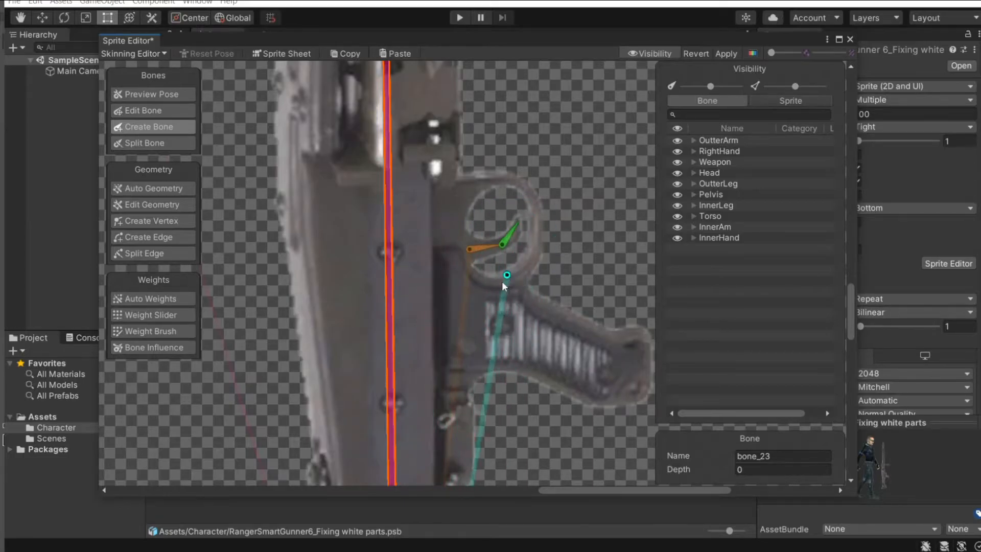
scroll(498, 289, "down", 8)
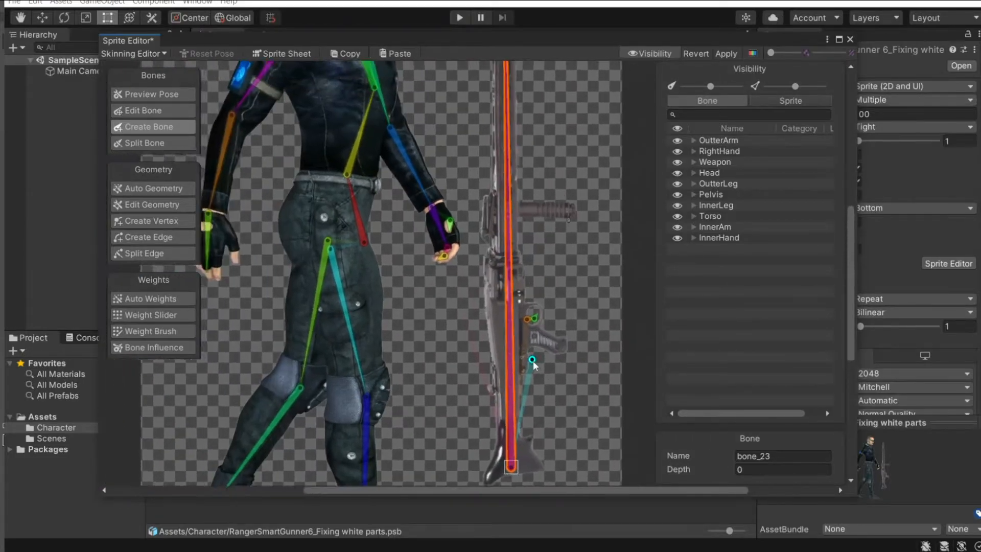
left_click(163, 98)
Step: Generate geometry with weights for all visible sprites, using outline detail 40, alpha tolerance 10 and subdivide 30
scroll(440, 195, "down", 5)
scroll(425, 241, "up", 4)
scroll(425, 239, "down", 3)
scroll(478, 263, "down", 1)
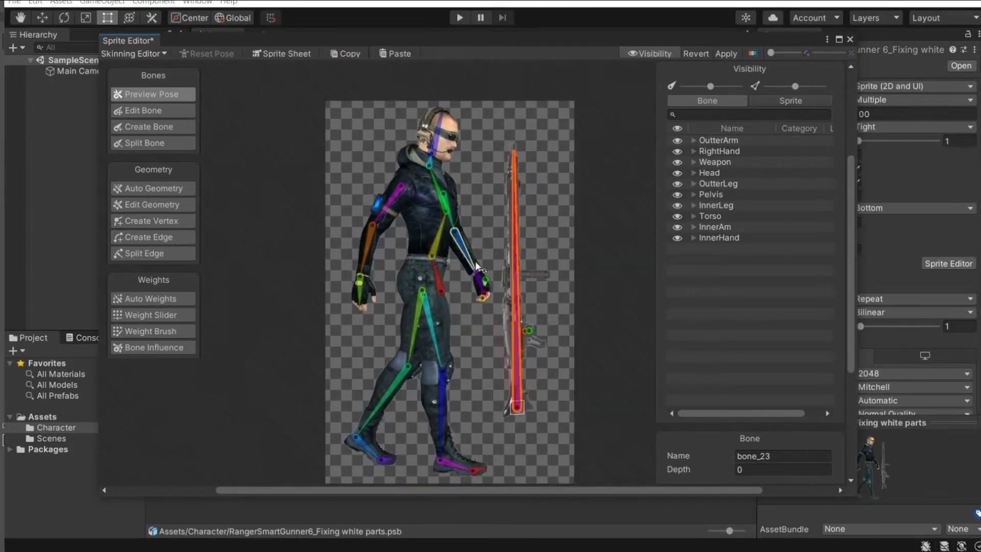
scroll(403, 161, "up", 1)
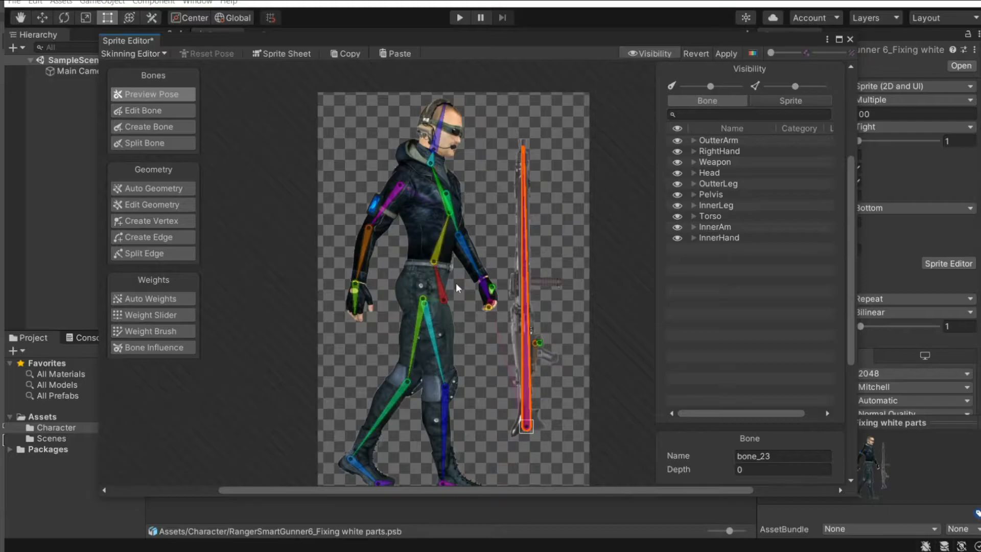
left_click(182, 194)
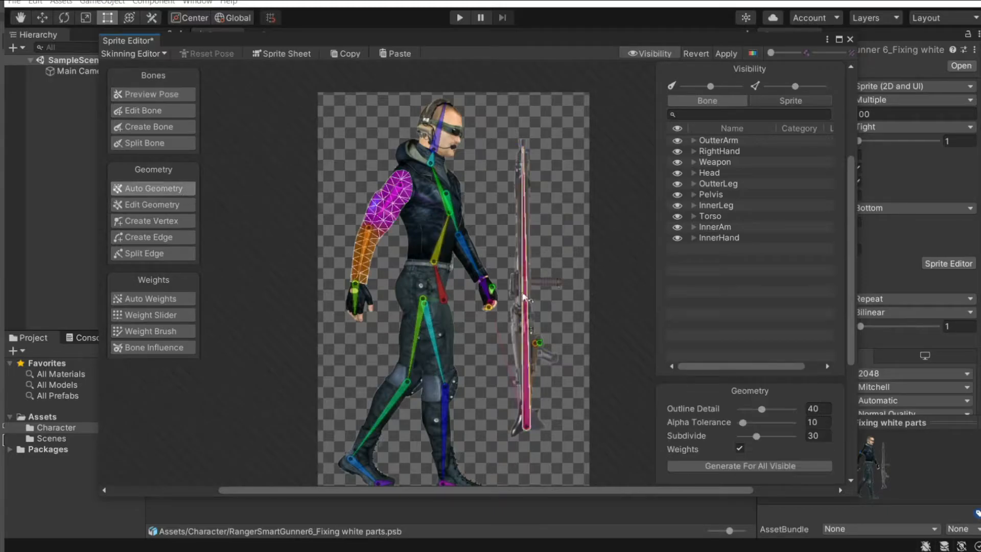
left_click(156, 94)
left_click(159, 189)
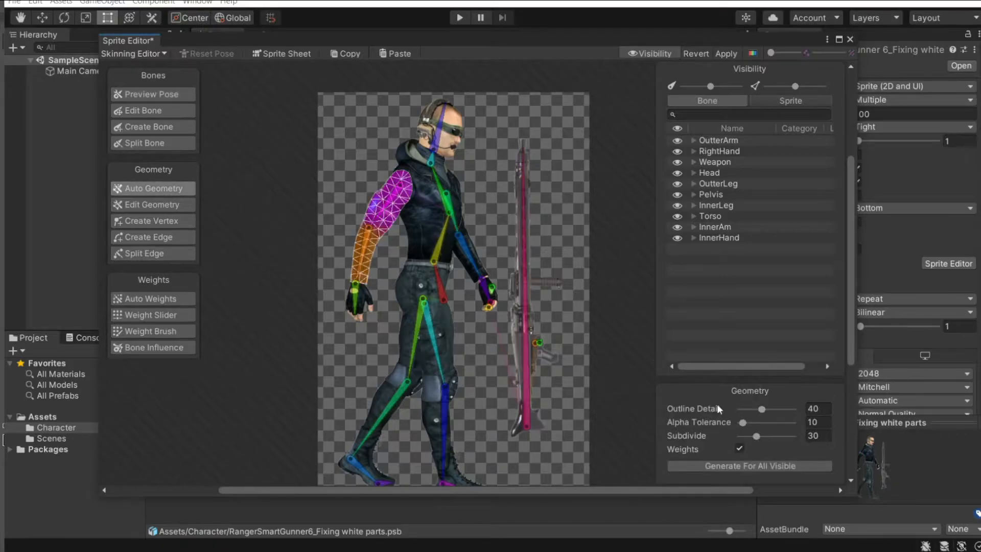
left_click(732, 463)
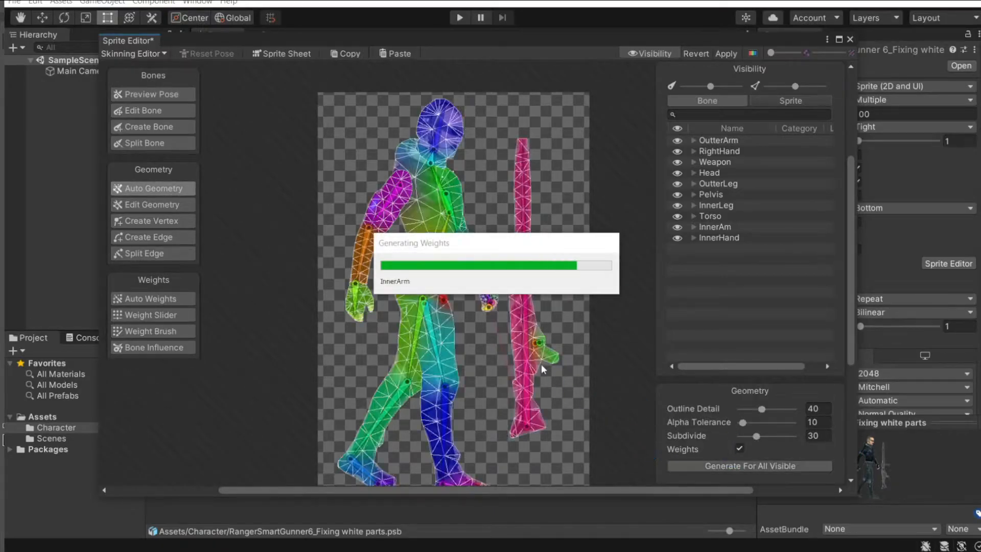
Step: Test the outer arm in Preview Pose by swinging the upper arm and forearm backward and bending the hand at the wrist
left_click(171, 92)
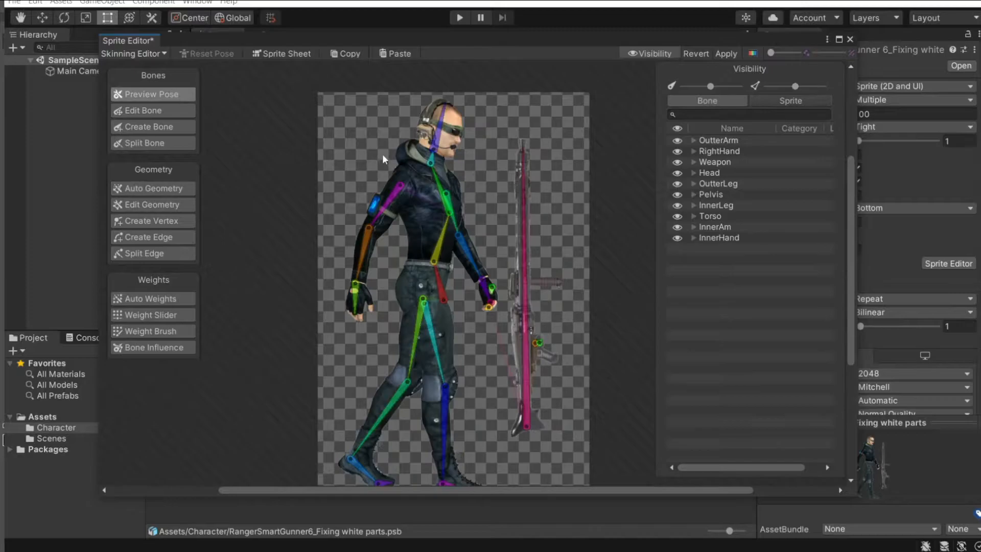
scroll(388, 158, "up", 3)
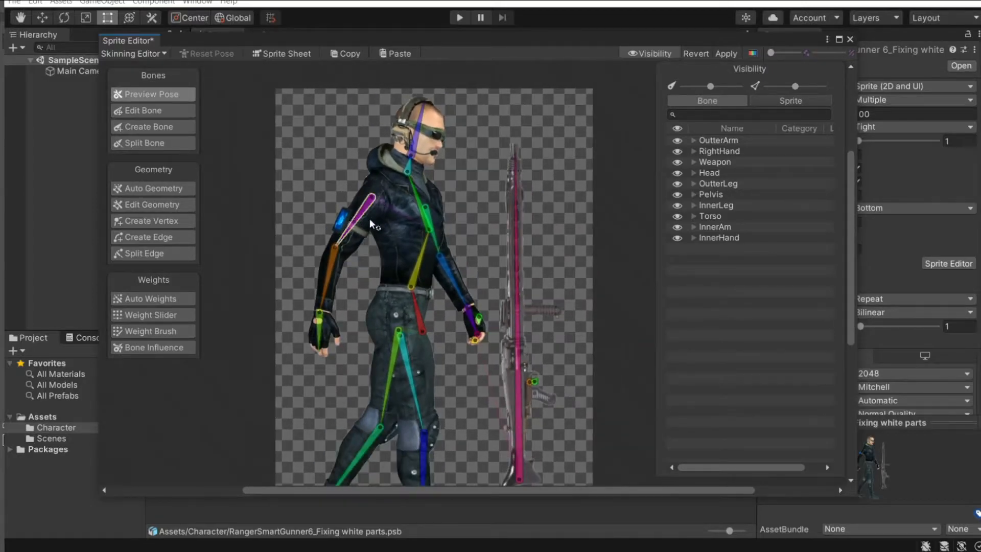
scroll(378, 231, "down", 3)
scroll(378, 232, "up", 3)
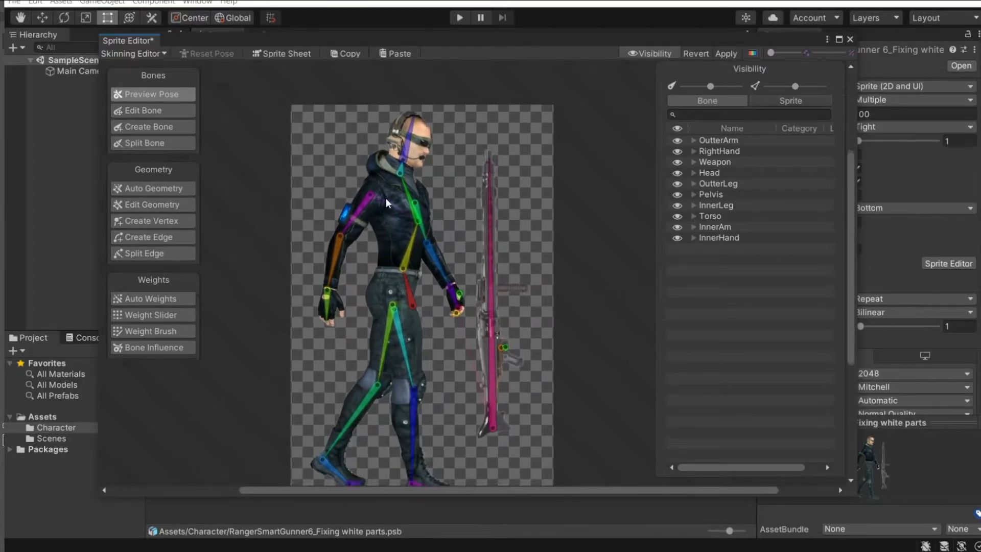
scroll(375, 207, "up", 1)
left_click_drag(367, 222, 409, 136)
left_click_drag(361, 167, 341, 215)
left_click_drag(306, 266, 281, 305)
left_click(283, 318)
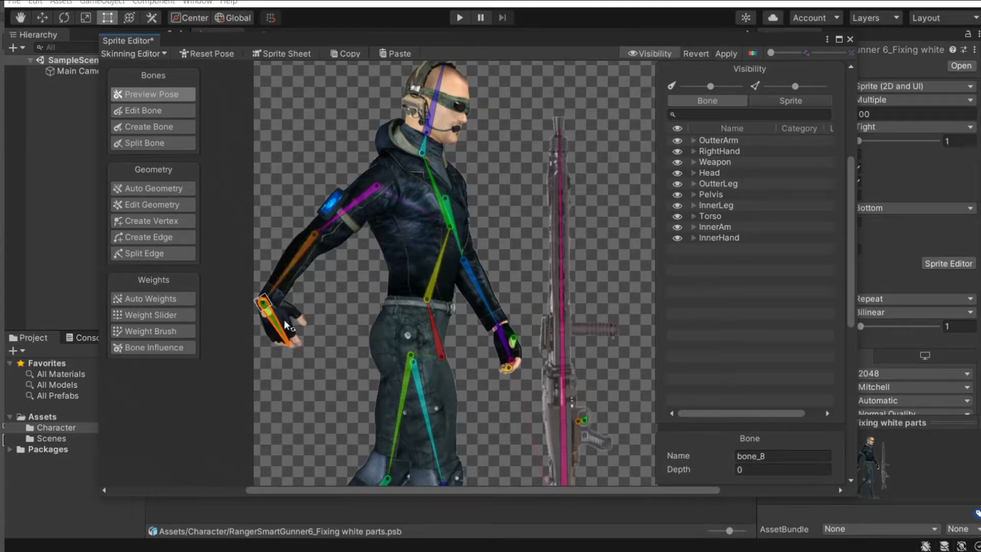
Step: Pose the legs in a wide stride, with the outer thigh raised forward and the inner thigh and shin swung back
middle_click_drag(496, 234, 447, 251)
middle_click_drag(335, 353, 371, 138)
left_click_drag(423, 228, 472, 212)
middle_click_drag(411, 239, 414, 280)
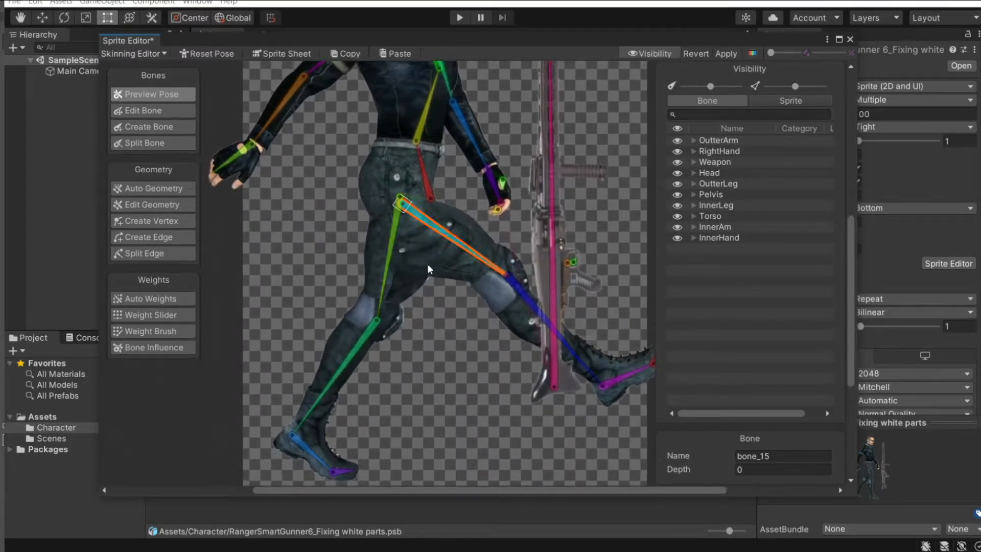
left_click_drag(387, 285, 340, 248)
middle_click_drag(377, 232, 407, 285)
mouse_move(395, 279)
left_mouse_down()
mouse_move(433, 310)
mouse_move(383, 292)
mouse_move(417, 297)
mouse_move(409, 306)
mouse_move(457, 291)
mouse_move(391, 294)
left_mouse_up()
Step: Lower the outer thigh and bend its knee so the shin points backward, and tilt the rifle by rotating bone_23
scroll(440, 284, "down", 3)
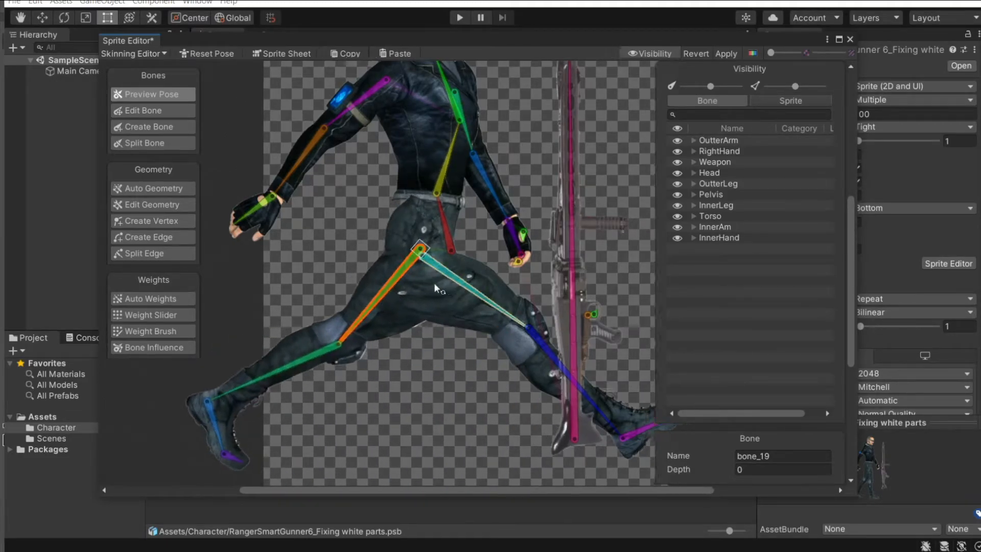
scroll(432, 283, "down", 1)
left_click_drag(463, 306, 428, 329)
left_click(440, 392)
left_click_drag(440, 389, 400, 384)
left_click_drag(518, 327, 566, 307)
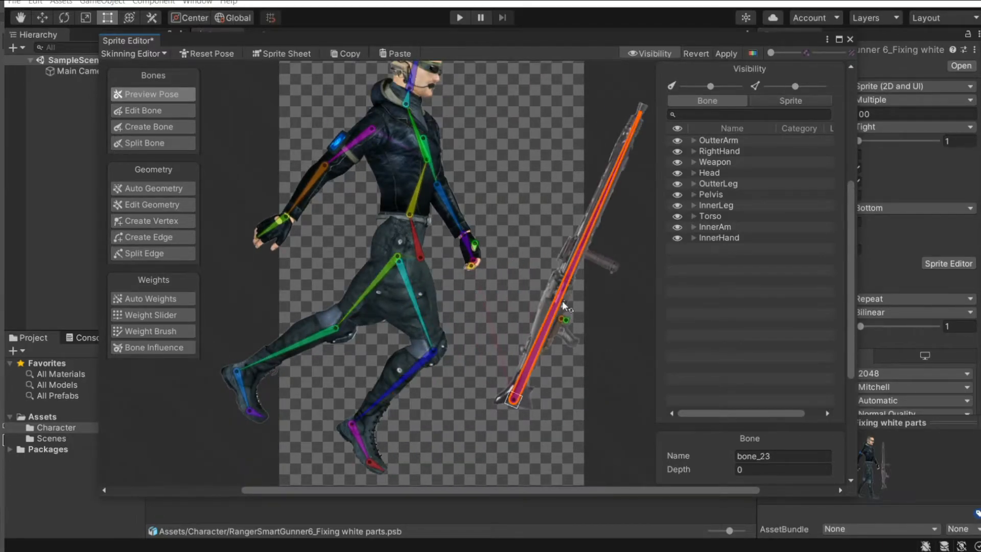
Step: Raise the inner arm forward by rotating bone_9, and pull the bone's shoulder joint forward away from the torso
middle_click_drag(452, 194, 448, 315)
left_click_drag(429, 292, 469, 282)
scroll(439, 315, "up", 2)
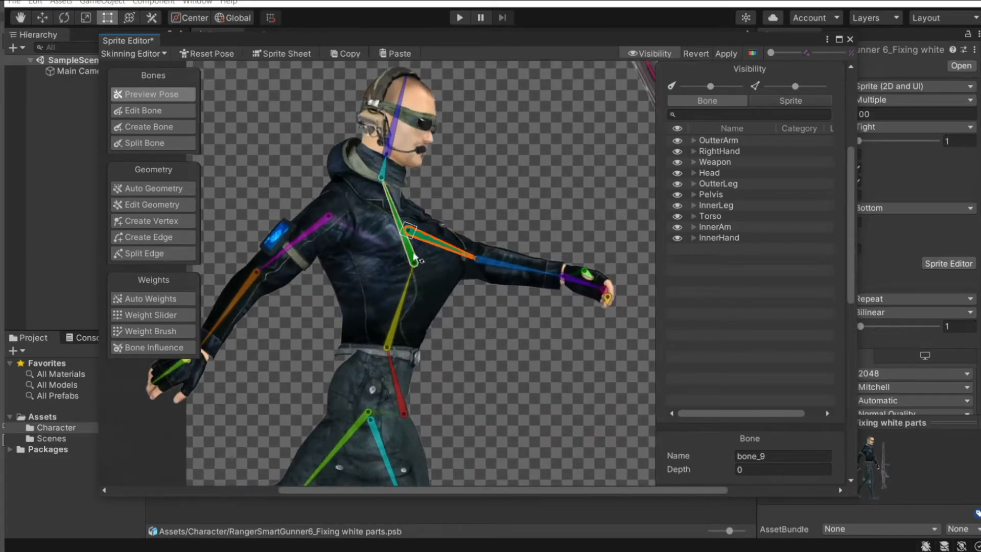
left_click_drag(409, 232, 526, 211)
Step: Test the upper body's deformation by tilting the upper torso bone bone_3 backward
left_click_drag(419, 241, 393, 243)
middle_click_drag(384, 227, 535, 336)
mouse_move(459, 251)
left_mouse_down()
mouse_move(468, 264)
mouse_move(455, 261)
left_mouse_up()
left_click_drag(506, 337, 551, 326)
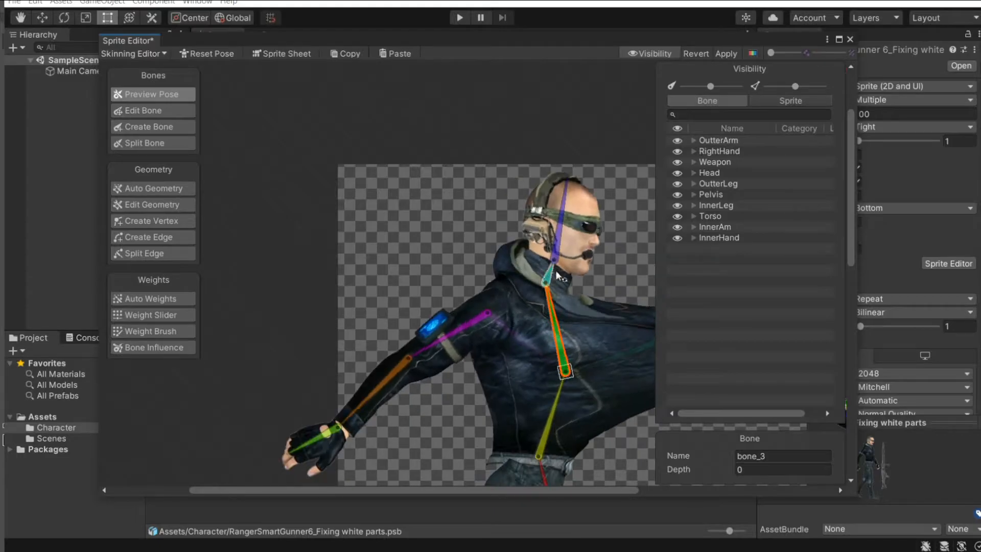
Step: Reset the character's preview pose to its rest position
scroll(600, 300, "up", 5)
middle_click_drag(532, 291, 434, 311)
scroll(432, 302, "up", 6)
scroll(431, 298, "down", 5)
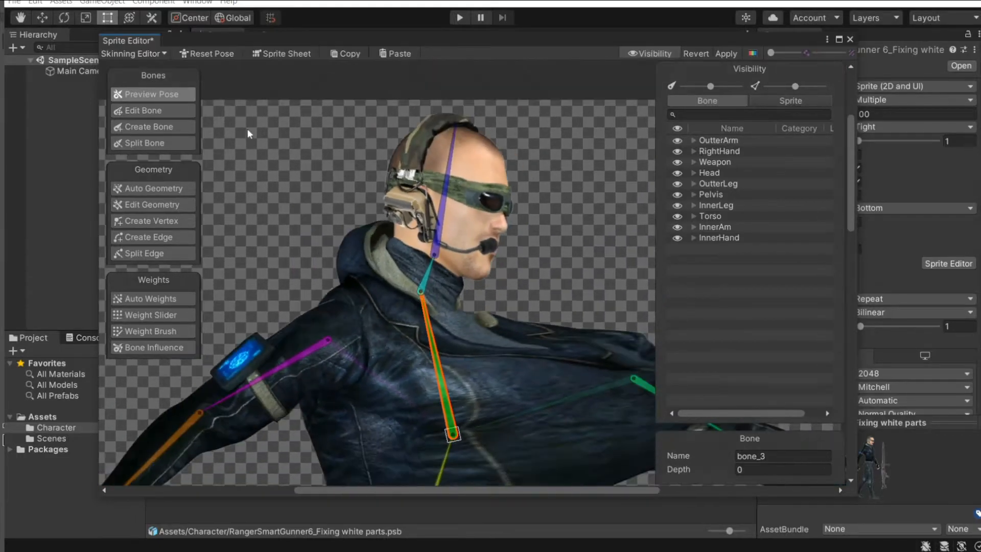
left_click(207, 54)
Step: Test the neck's deformation by tilting bone_4 backward, and reset the pose
scroll(384, 273, "up", 4)
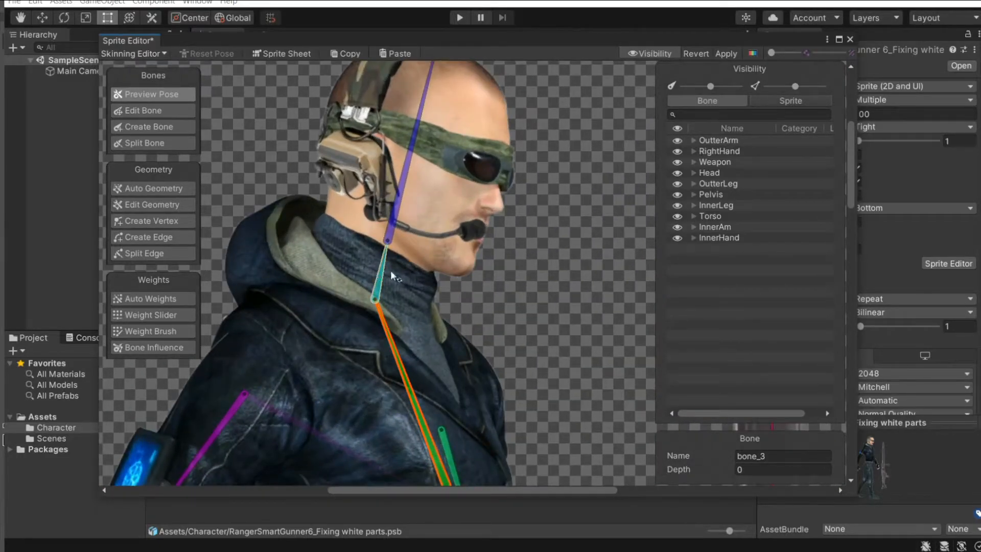
mouse_move(385, 270)
left_mouse_down()
mouse_move(375, 260)
mouse_move(388, 263)
mouse_move(376, 267)
mouse_move(383, 276)
mouse_move(370, 272)
left_mouse_up()
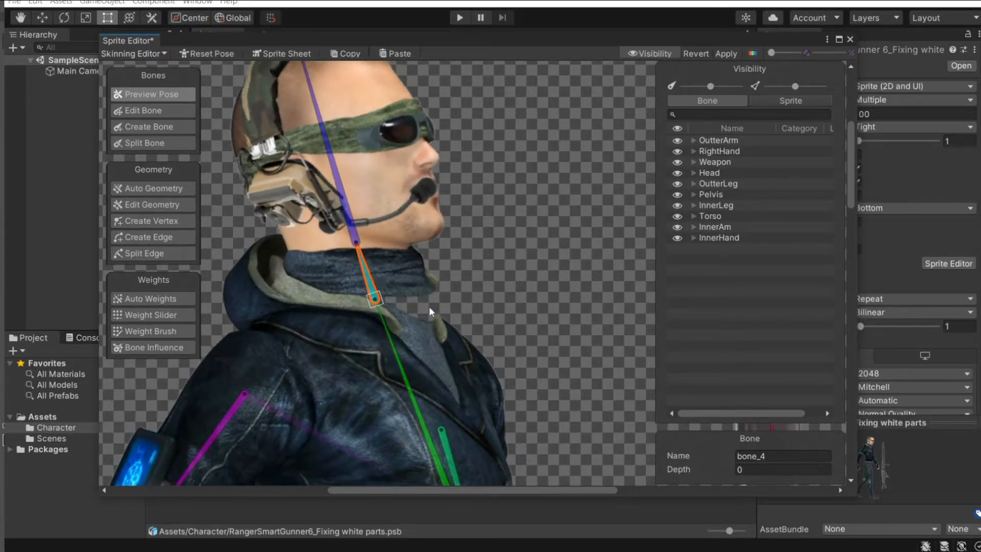
mouse_move(372, 267)
left_mouse_down()
mouse_move(397, 290)
mouse_move(364, 265)
mouse_move(378, 277)
left_mouse_up()
scroll(420, 282, "down", 6)
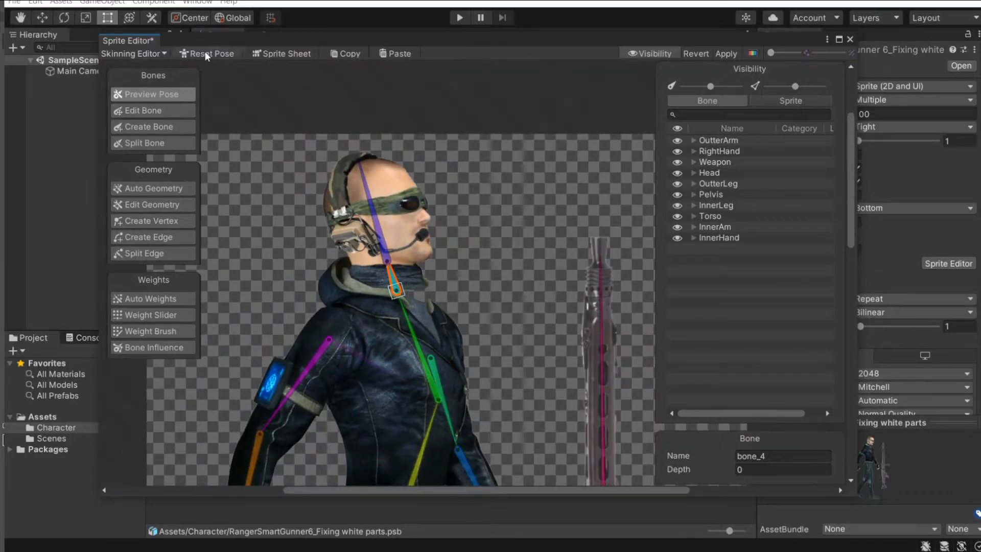
left_click(204, 53)
Step: Tilt the neck bone backward again to examine the collar where it meets the jacket, and reset the pose
scroll(346, 247, "down", 3)
scroll(404, 412, "up", 3)
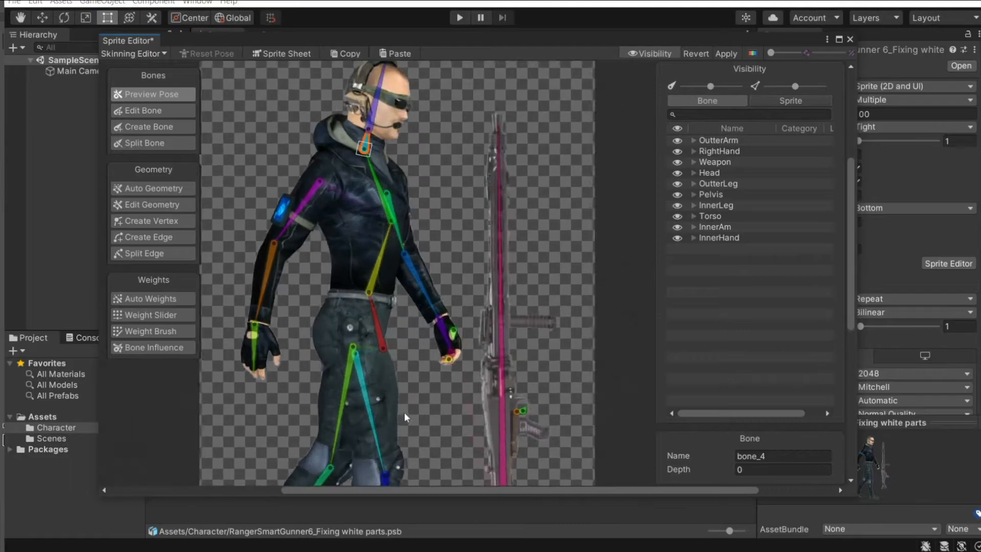
scroll(419, 435, "down", 2)
scroll(429, 352, "up", 5)
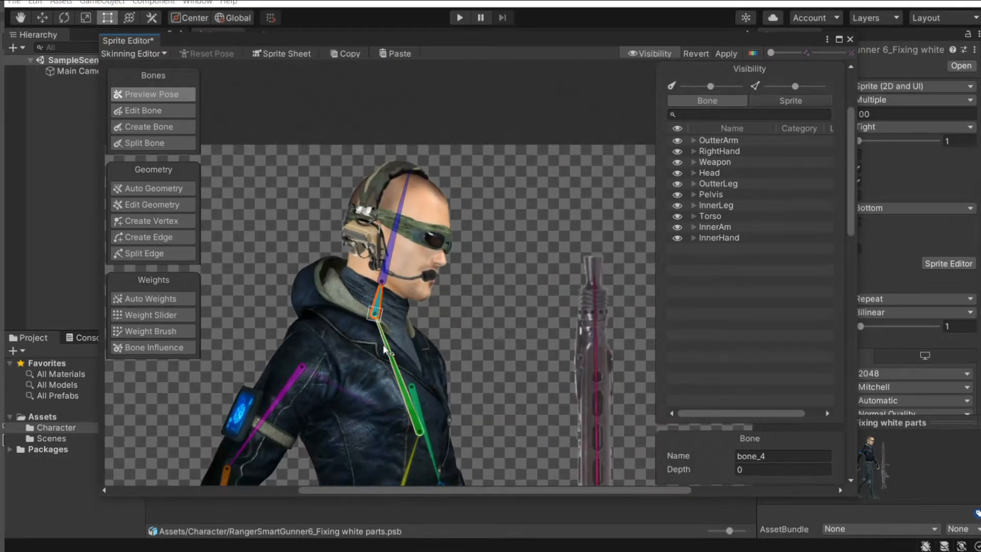
scroll(384, 350, "down", 2)
scroll(391, 292, "up", 6)
mouse_move(373, 247)
left_mouse_down()
mouse_move(361, 233)
mouse_move(359, 242)
left_mouse_up()
scroll(382, 242, "up", 5)
scroll(382, 241, "down", 6)
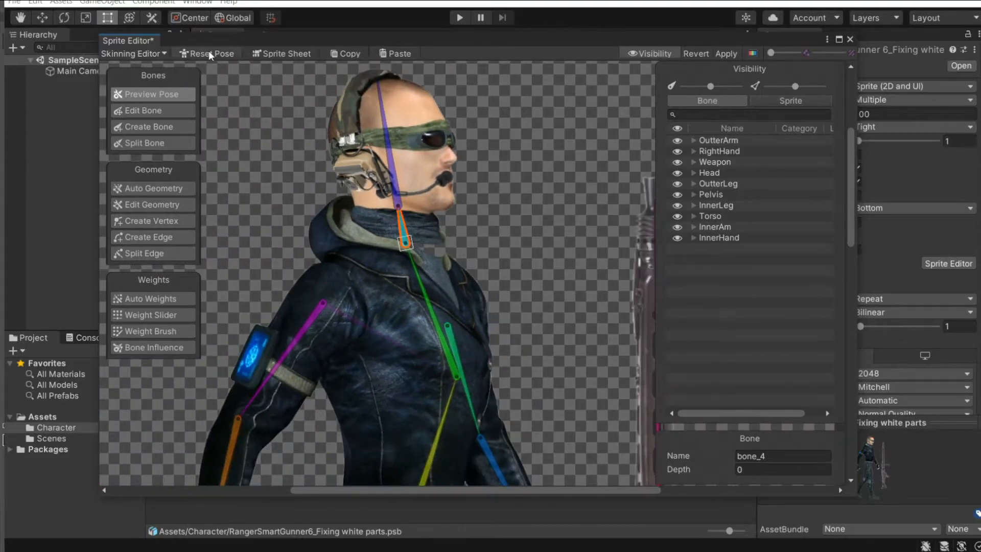
left_click(208, 53)
Step: Examine the whole rig in its rest pose, including the torso, arms, legs and rifle
scroll(464, 214, "down", 3)
scroll(464, 214, "up", 2)
scroll(527, 410, "down", 2)
scroll(507, 259, "up", 1)
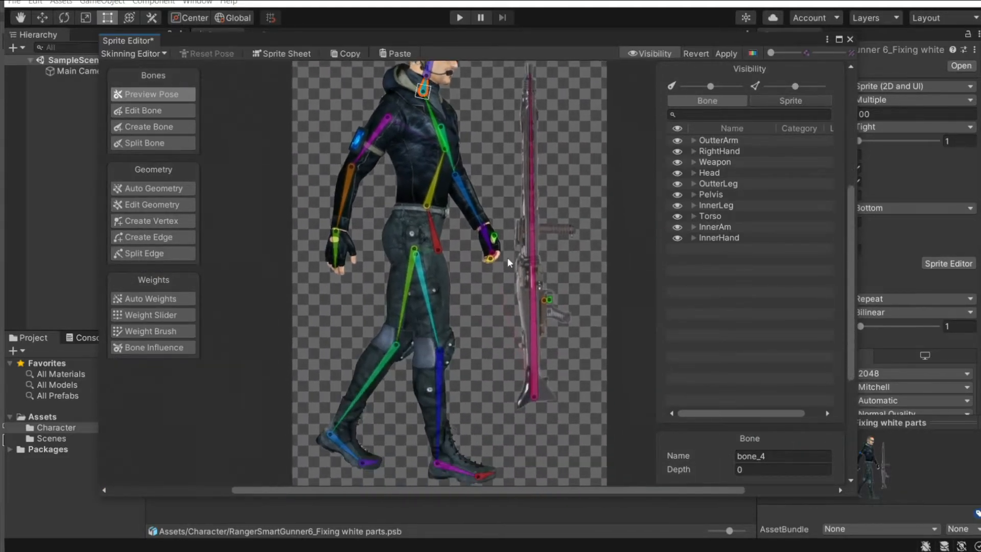
scroll(507, 259, "down", 1)
scroll(459, 320, "up", 2)
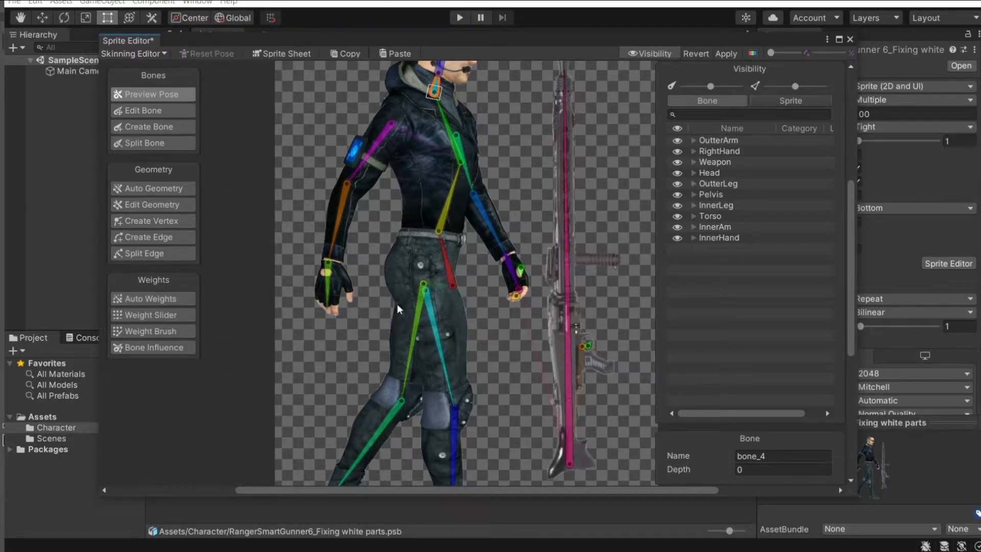
scroll(397, 304, "down", 2)
scroll(434, 331, "up", 1)
scroll(433, 331, "up", 5)
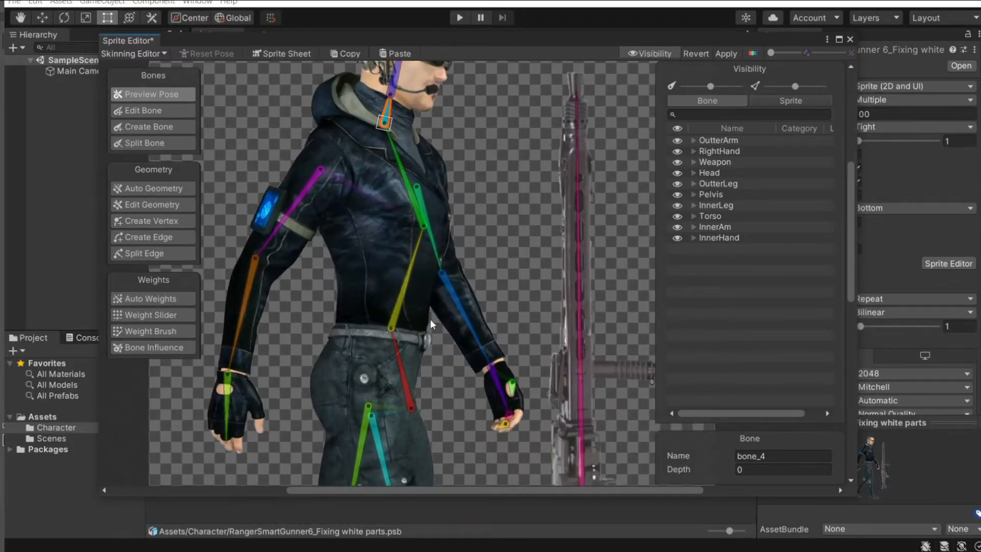
scroll(453, 396, "down", 4)
scroll(428, 326, "up", 4)
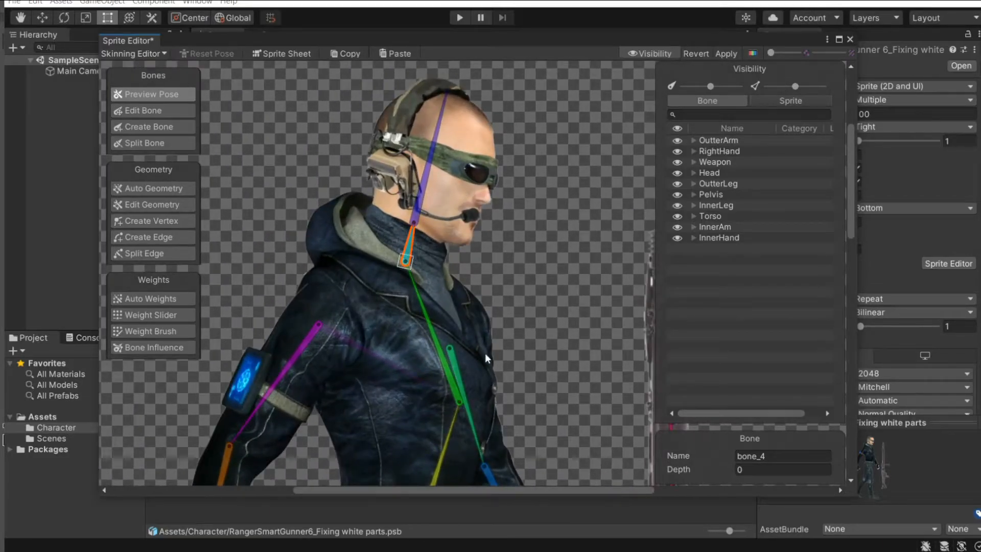
middle_click_drag(486, 354, 438, 172)
scroll(440, 219, "down", 5)
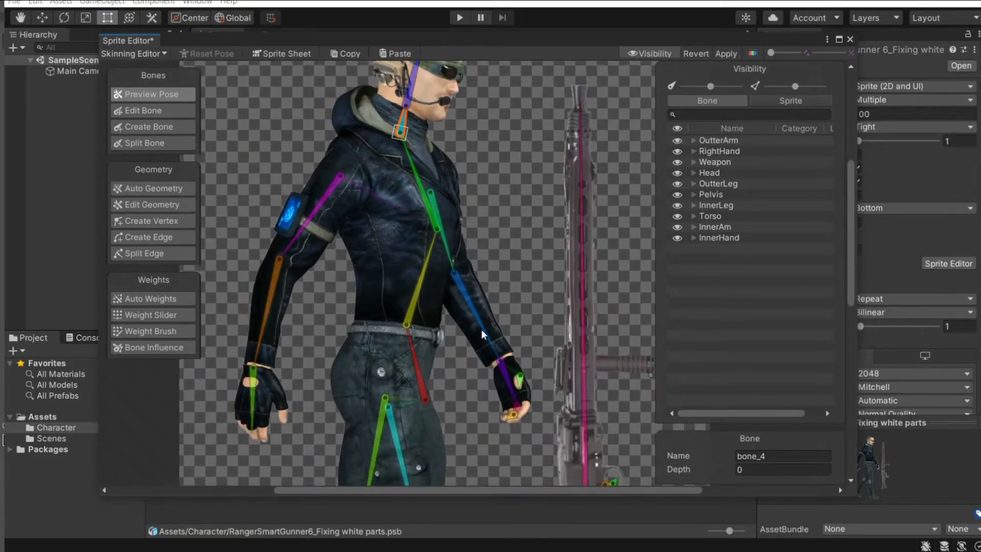
middle_click_drag(482, 465, 480, 316)
scroll(480, 307, "down", 3)
Step: Test the rifle's grip and trigger by rotating bone_24 and bone_25
scroll(559, 331, "up", 10)
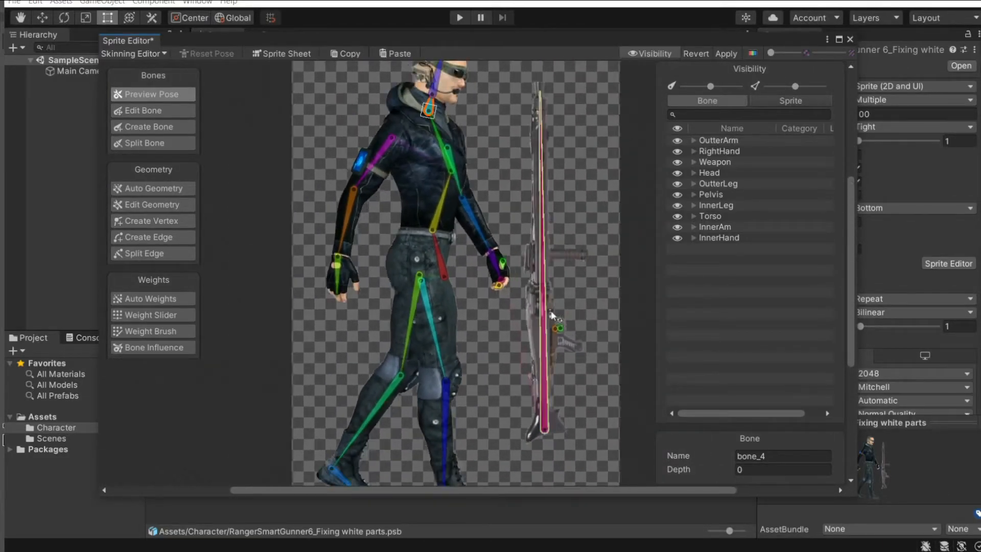
scroll(511, 281, "up", 6)
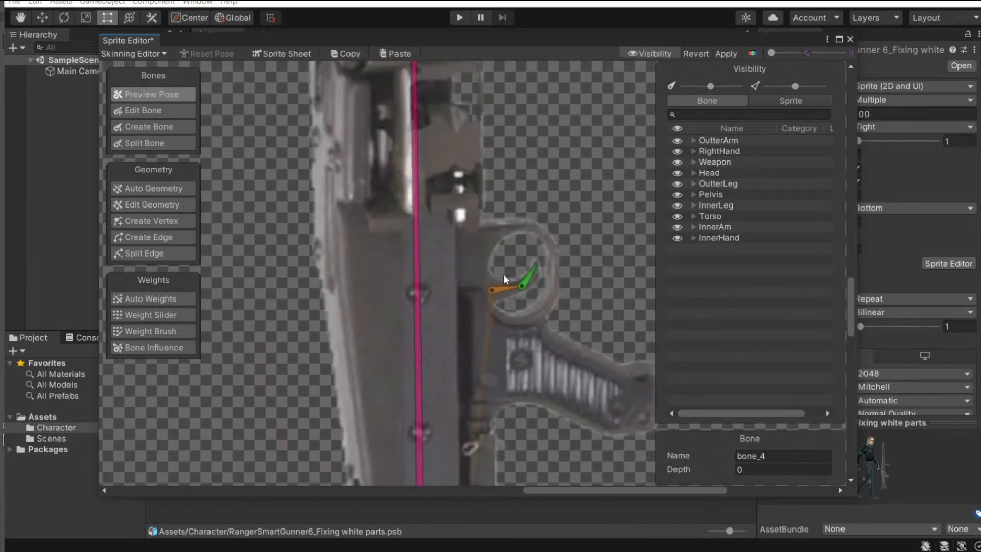
left_click(520, 289)
left_click_drag(518, 278, 518, 319)
scroll(516, 324, "down", 3)
middle_click_drag(516, 323, 501, 264)
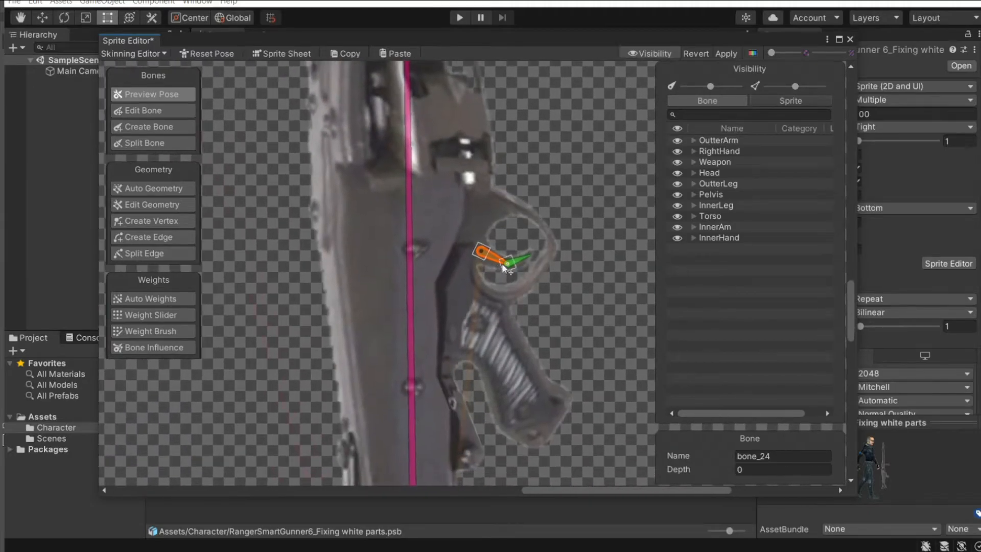
left_click_drag(521, 262, 544, 294)
scroll(511, 246, "down", 5)
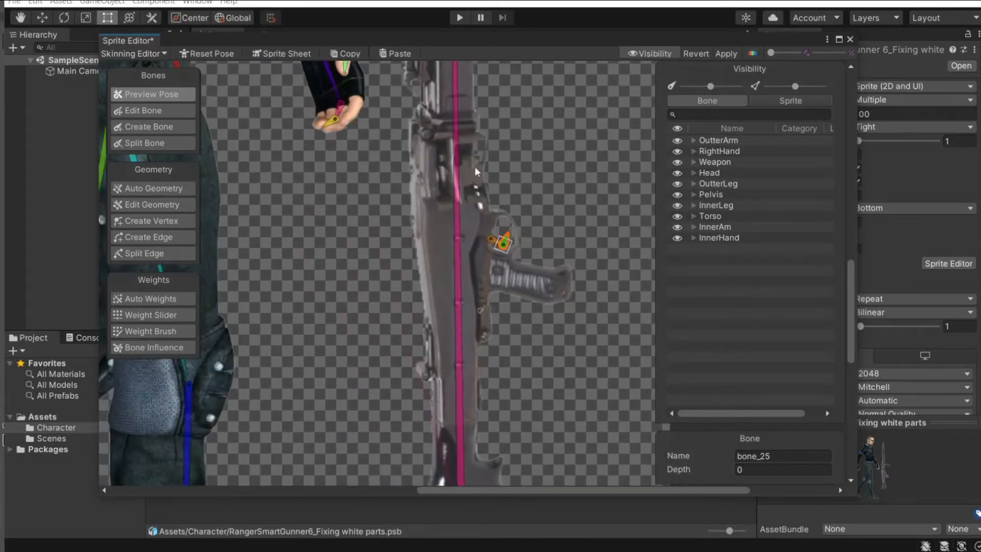
scroll(513, 241, "up", 3)
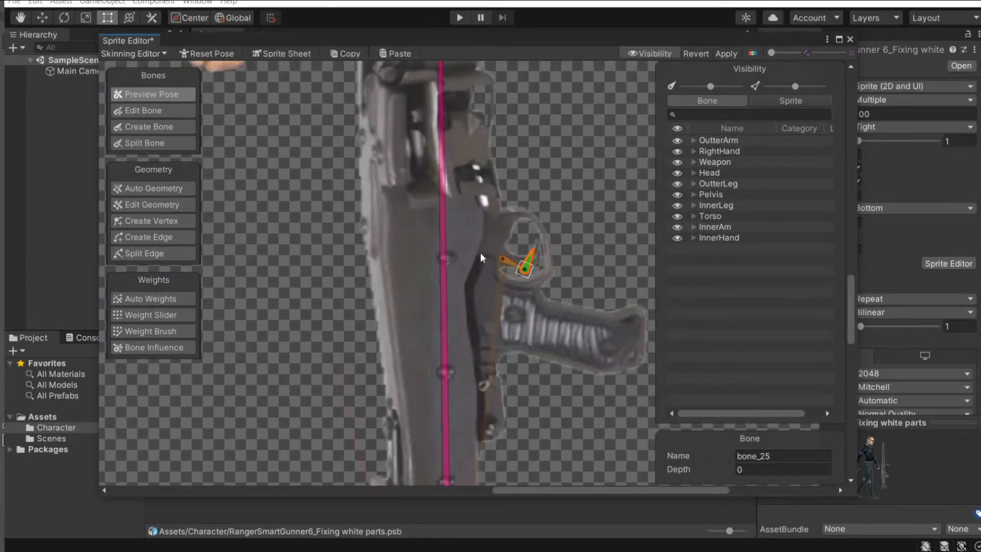
Step: Tilt neck bone bone_4 slightly backward to expose the seam between the collar and the torso
scroll(433, 214, "down", 4)
middle_click_drag(215, 149, 366, 378)
middle_click_drag(352, 120, 399, 381)
scroll(470, 317, "up", 8)
middle_click_drag(471, 274, 424, 306)
mouse_move(385, 260)
left_mouse_down()
mouse_move(396, 270)
mouse_move(372, 260)
left_mouse_up()
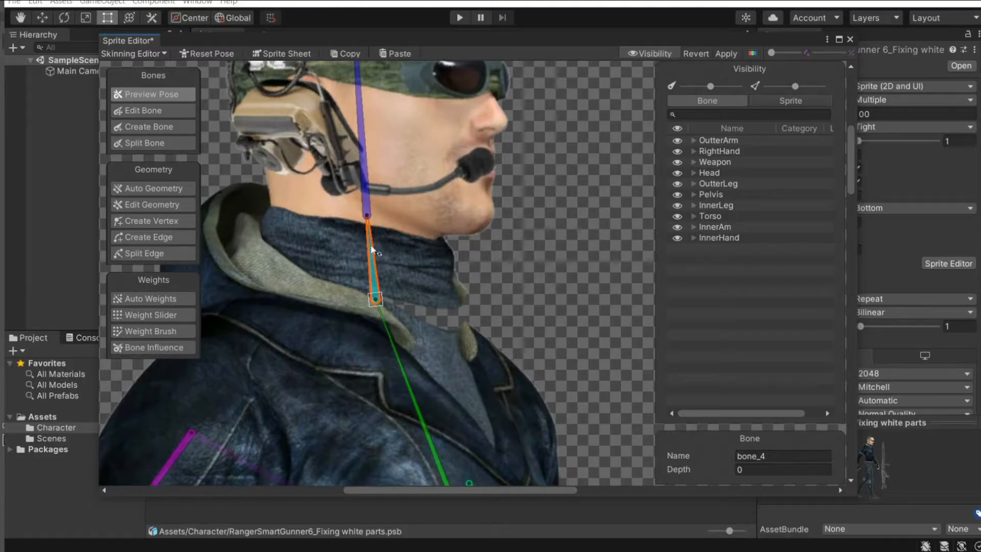
Step: Inspect the rifle's trigger guard and grip up close
scroll(513, 415, "down", 8)
middle_click_drag(514, 415, 432, 263)
middle_click_drag(615, 394, 436, 205)
scroll(510, 434, "up", 5)
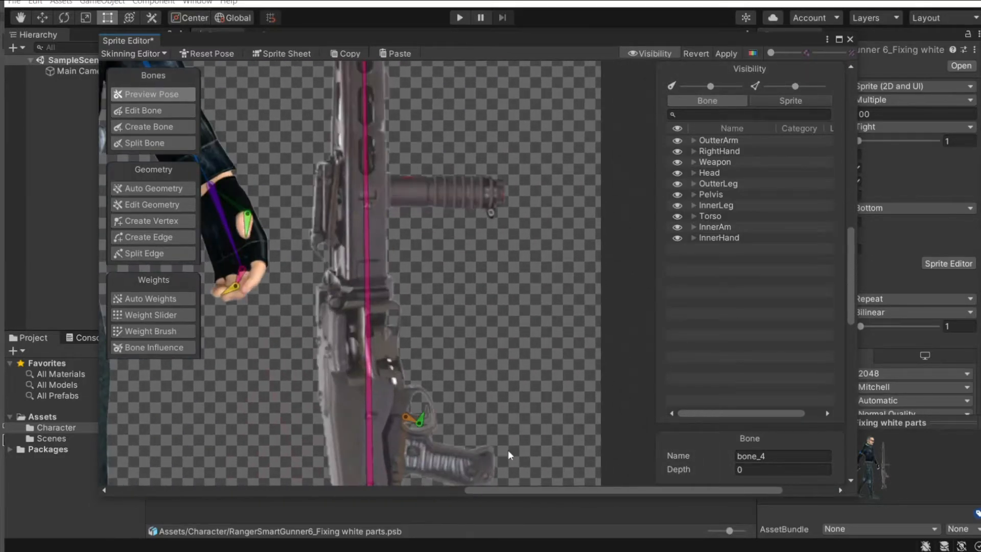
middle_click_drag(509, 455, 517, 299)
scroll(454, 257, "up", 2)
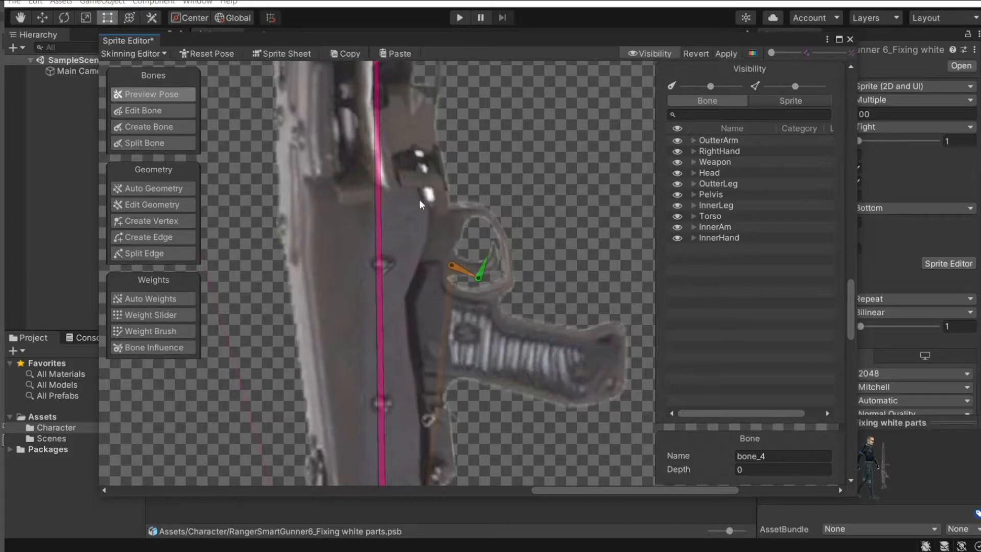
scroll(460, 266, "down", 6)
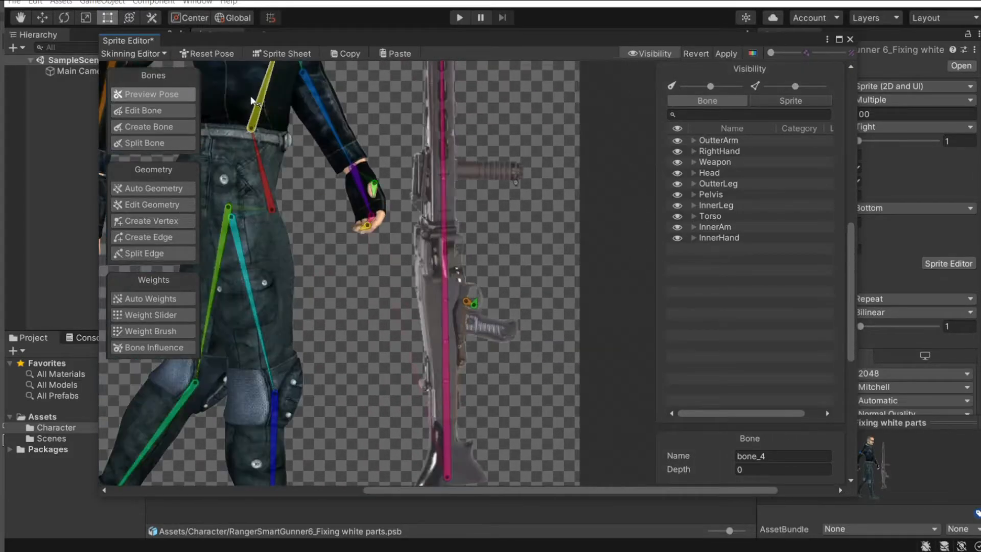
Step: Reset the preview pose and apply the rig changes to the PSB
left_click(207, 53)
scroll(435, 324, "up", 2)
scroll(438, 358, "down", 4)
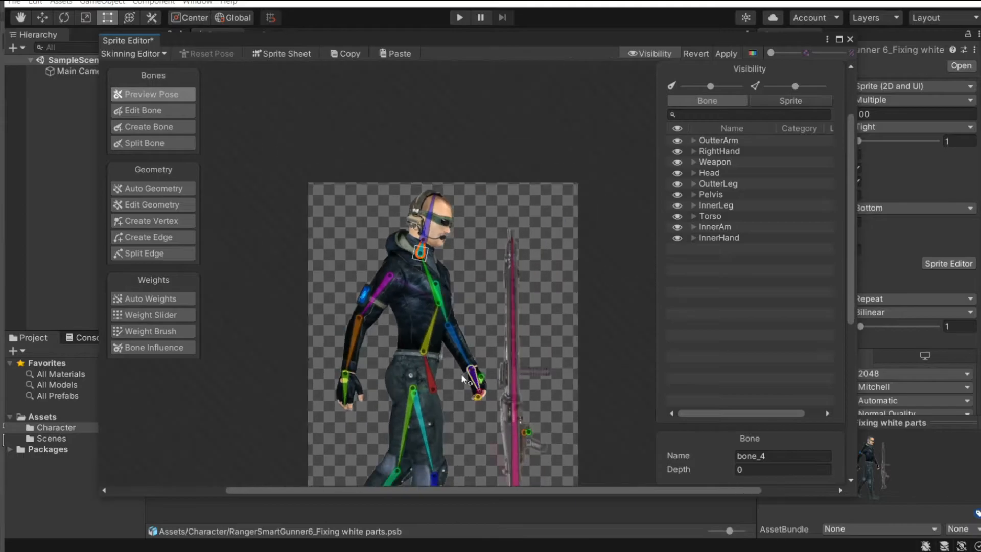
scroll(512, 357, "up", 2)
scroll(511, 363, "up", 3)
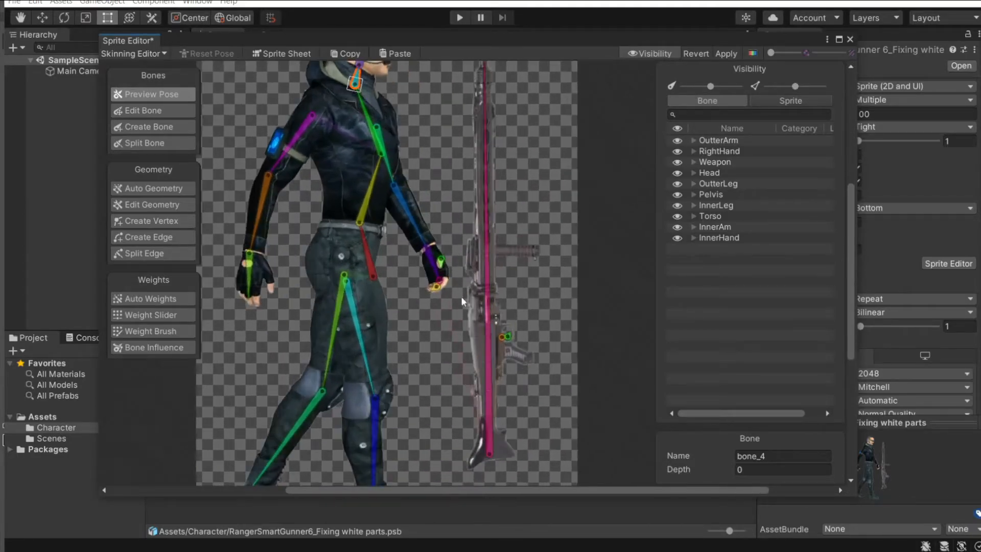
scroll(462, 299, "down", 2)
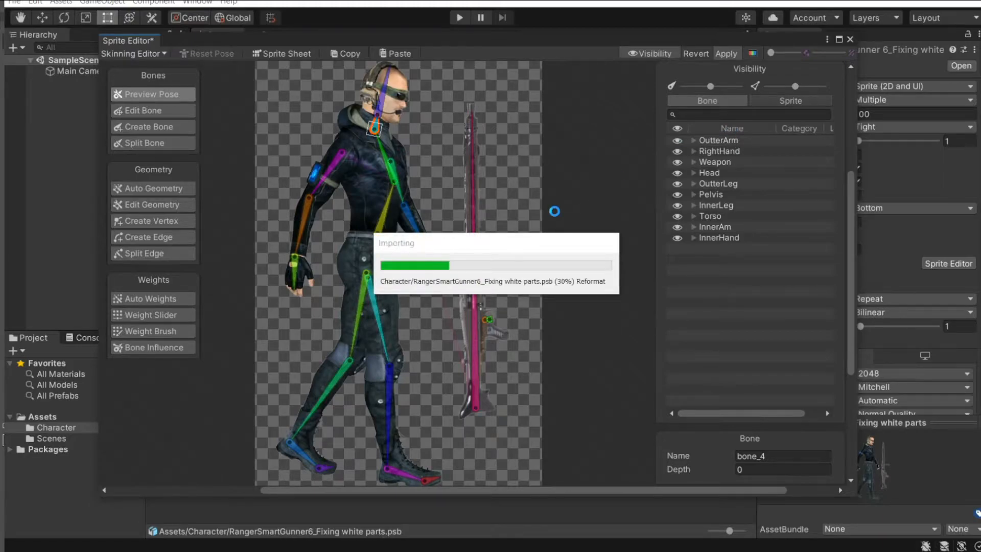
Step: Switch to Photoshop and move the Head layer into the Torso group, directly below the Torso layer
key("alt+Tab")
key("alt+Tab")
key("alt+Tab")
key("alt+Tab")
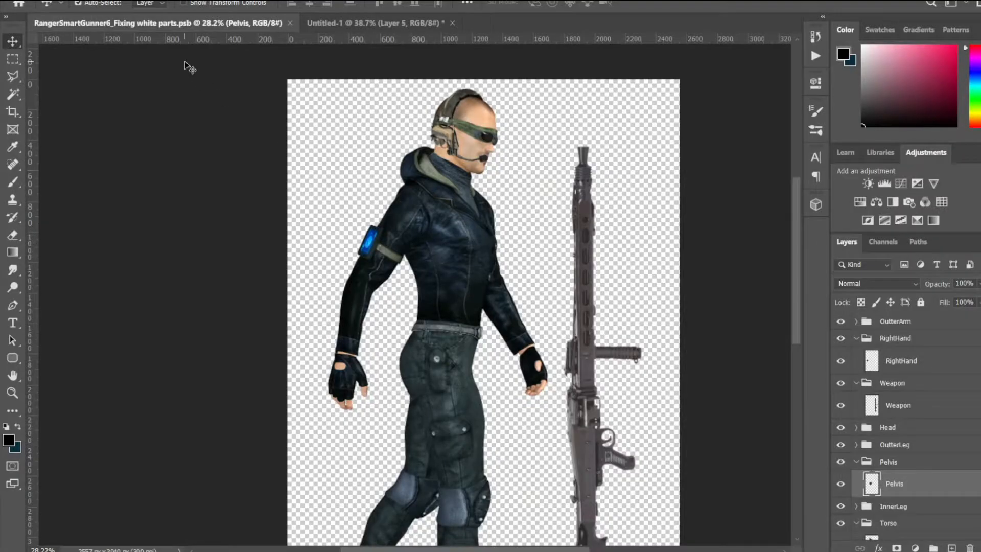
scroll(441, 165, "up", 5)
left_click(436, 223)
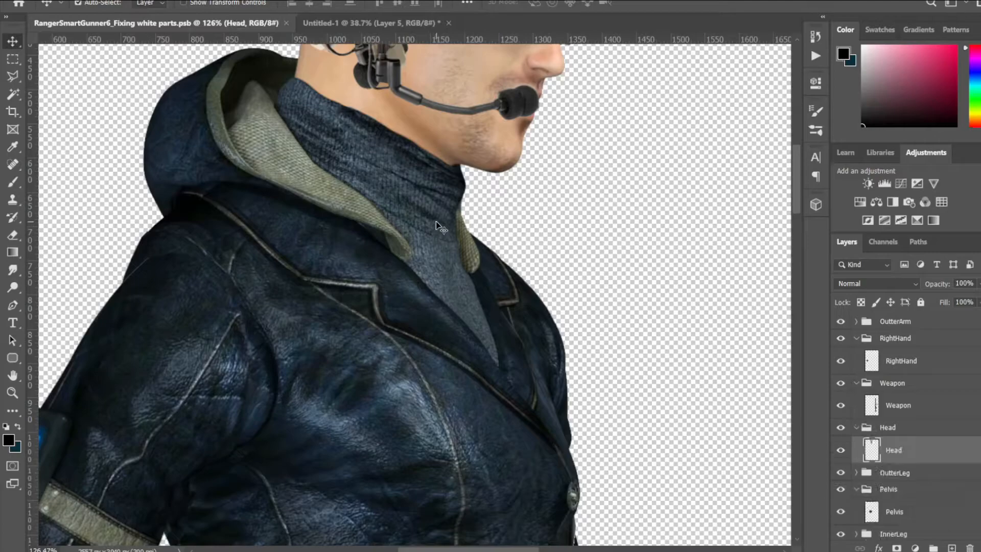
scroll(436, 223, "down", 1)
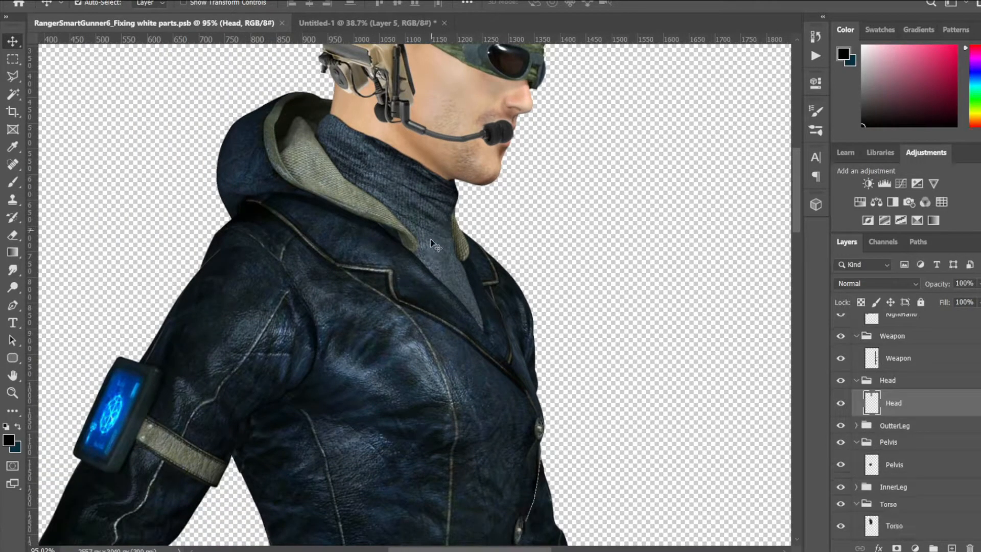
scroll(864, 417, "down", 1)
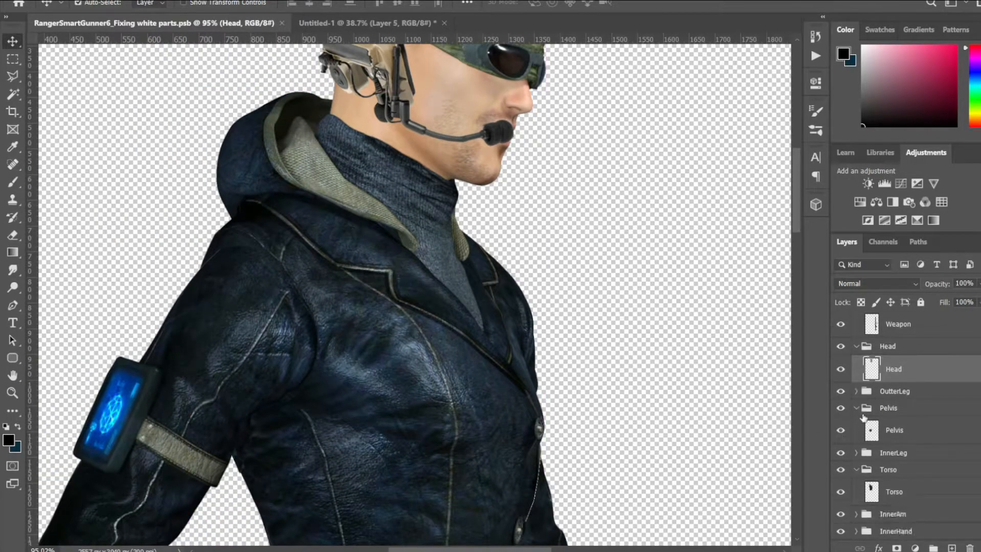
left_click_drag(914, 454, 911, 512)
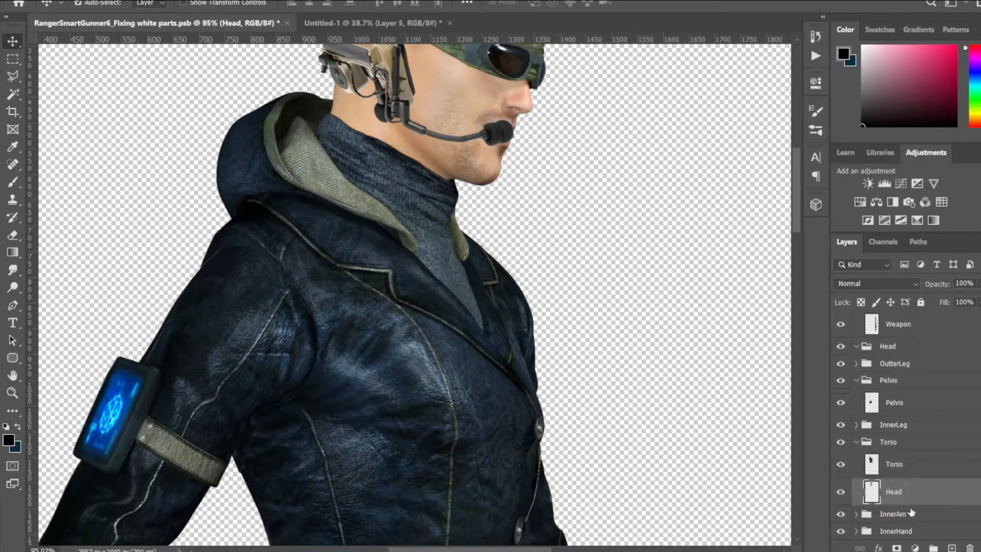
Step: Try merging the Torso and Head layers, undo the merge, and reselect the Torso layer
right_click(908, 469)
left_click(790, 387)
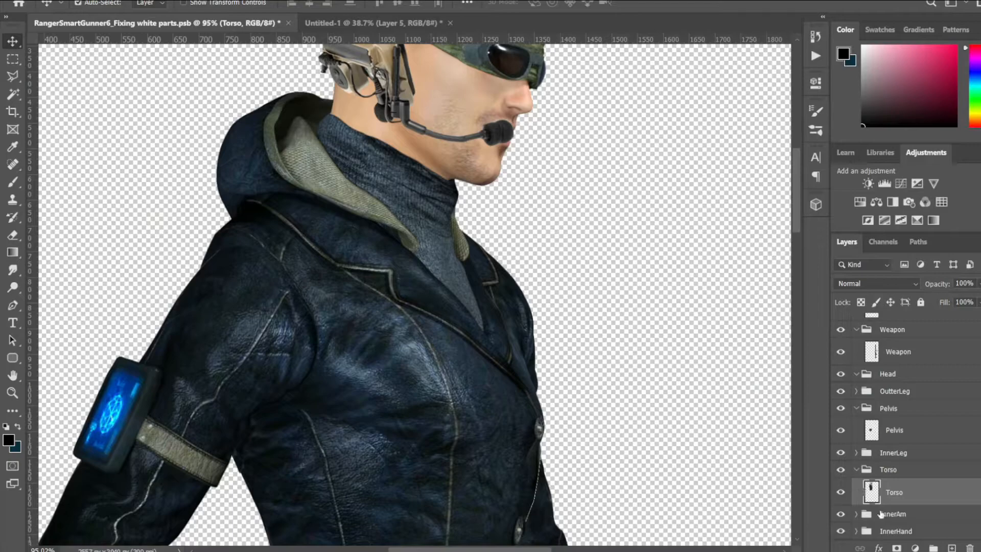
key("ctrl+z")
scroll(874, 511, "down", 1)
left_click(869, 465)
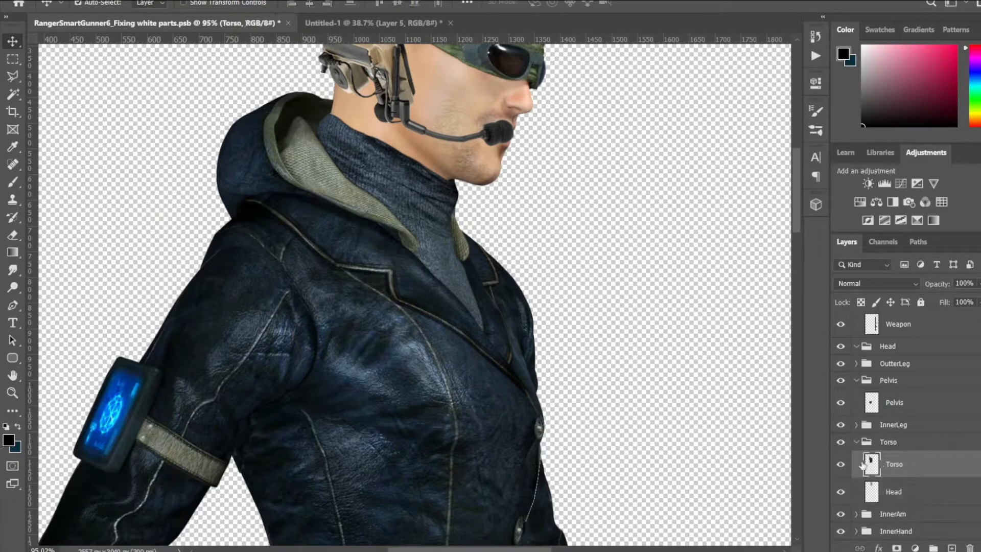
Step: Compare with the rig in Unity, return to Photoshop, and try merging the Head layer with the Torso layer
key("alt+Tab")
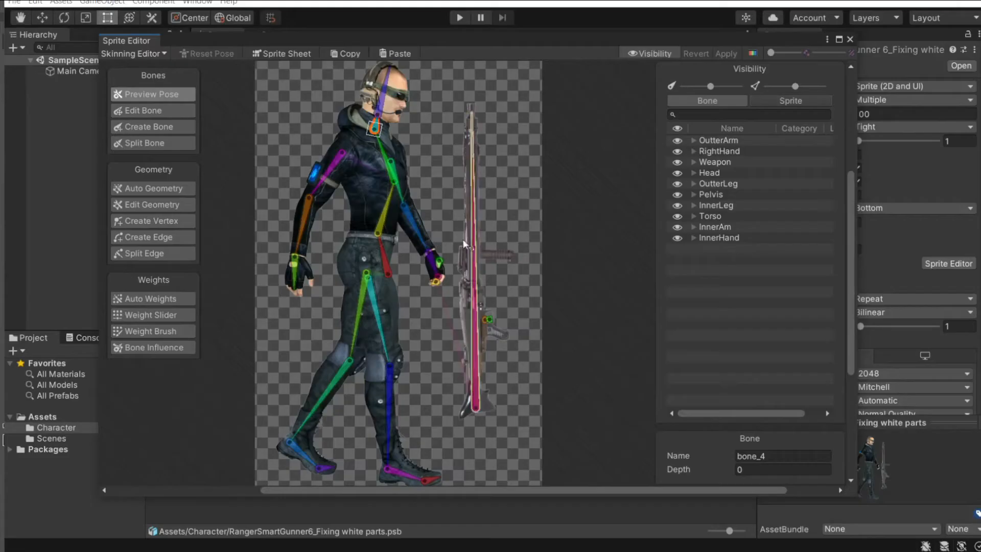
key("alt+Tab")
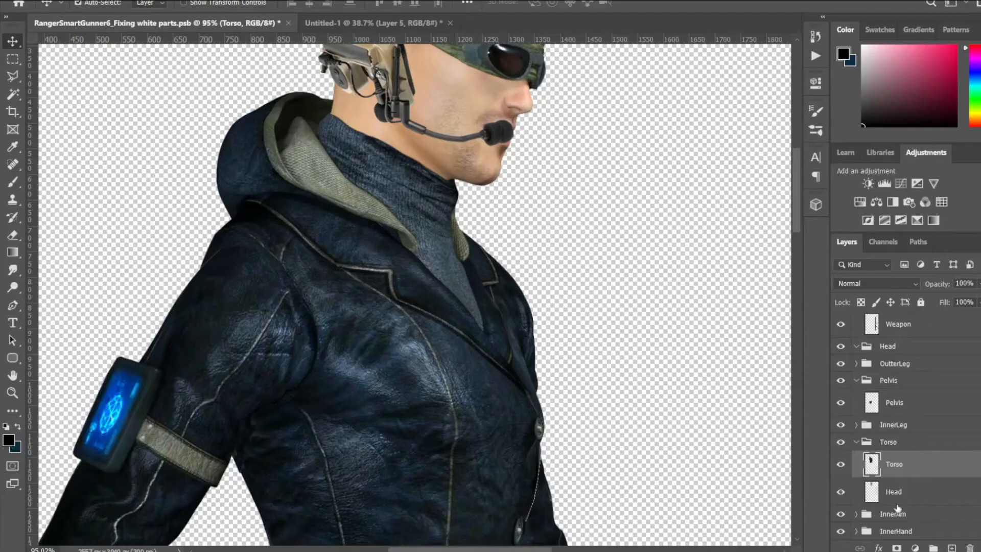
left_click(895, 491, "ctrl")
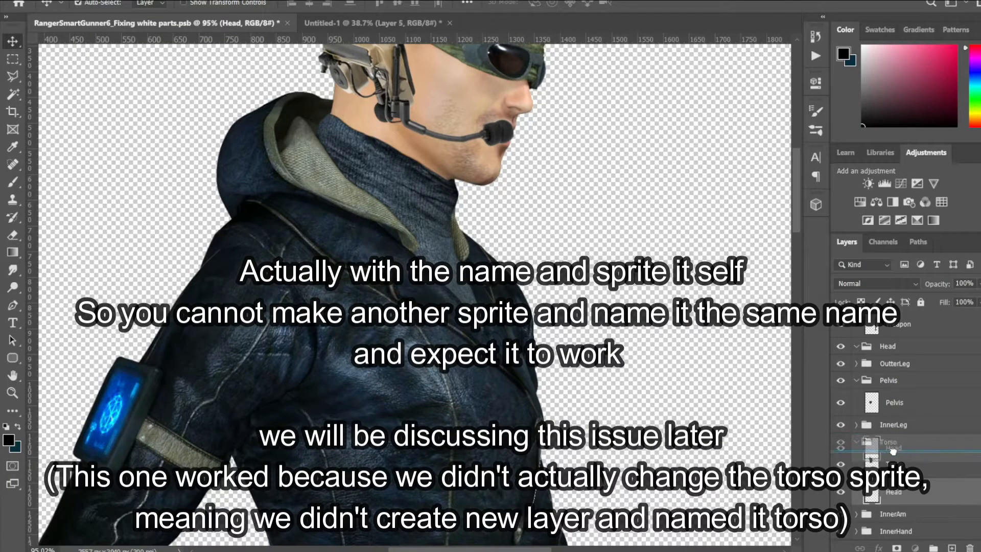
right_click(902, 491)
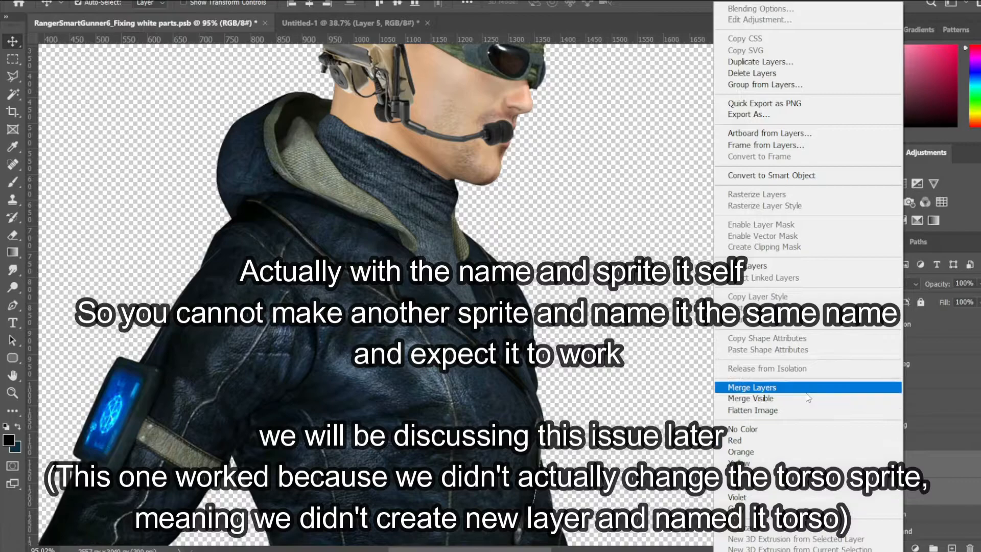
left_click(752, 388)
Step: Switch to Unity and examine the Head sprite's mesh up close in the Skinning Editor
key("alt+Tab")
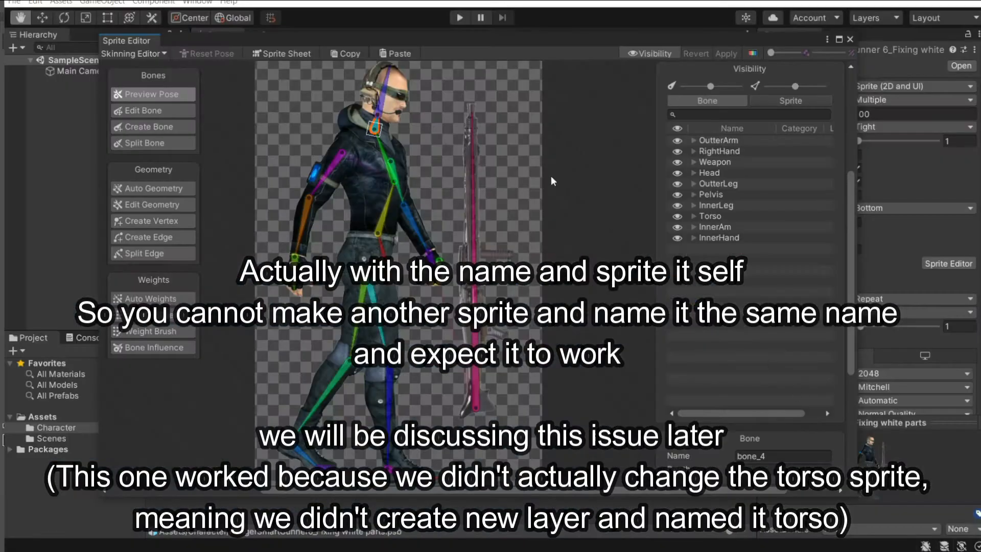
left_click(401, 95)
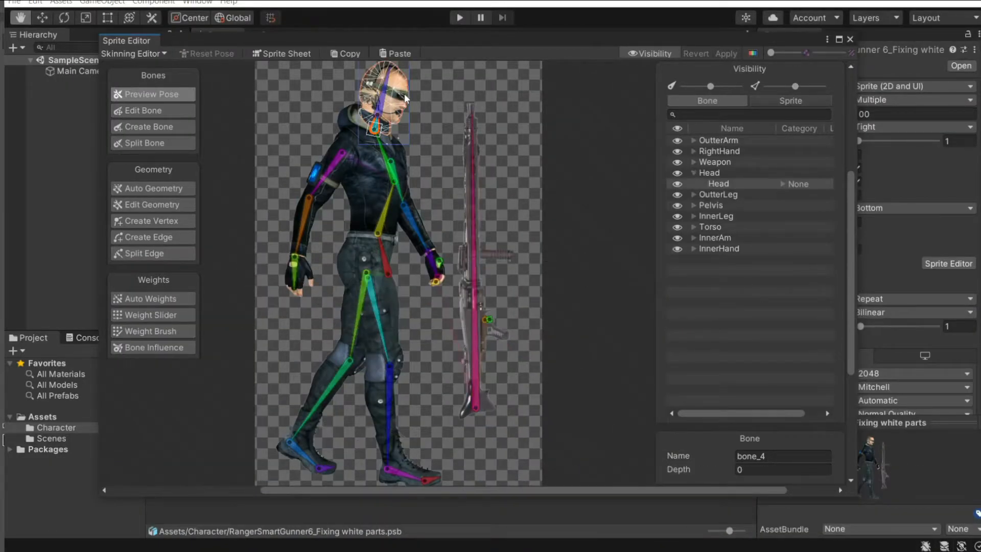
key("f")
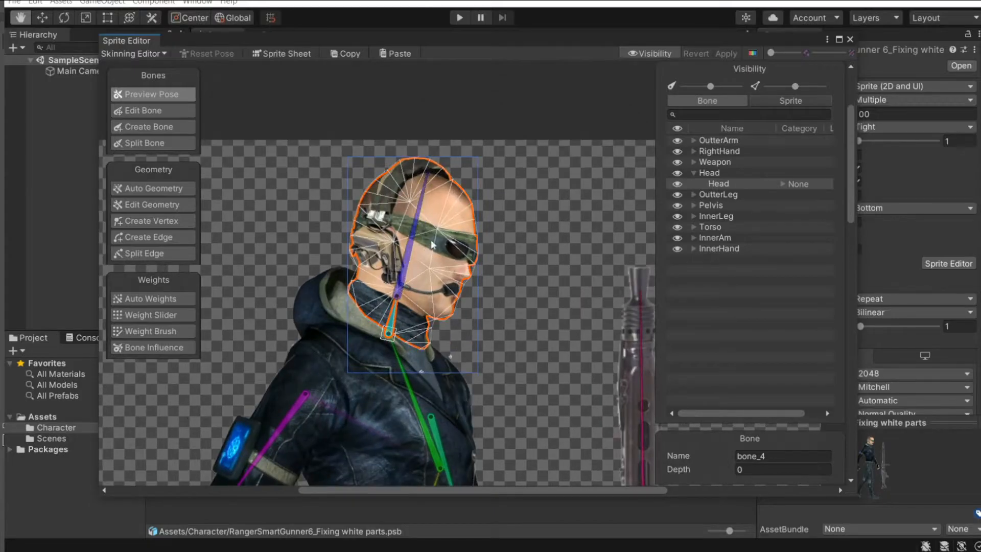
Step: Switch to Photoshop and merge the Head layer into the Torso layer
key("alt+Tab")
left_click_drag(914, 522, 904, 500)
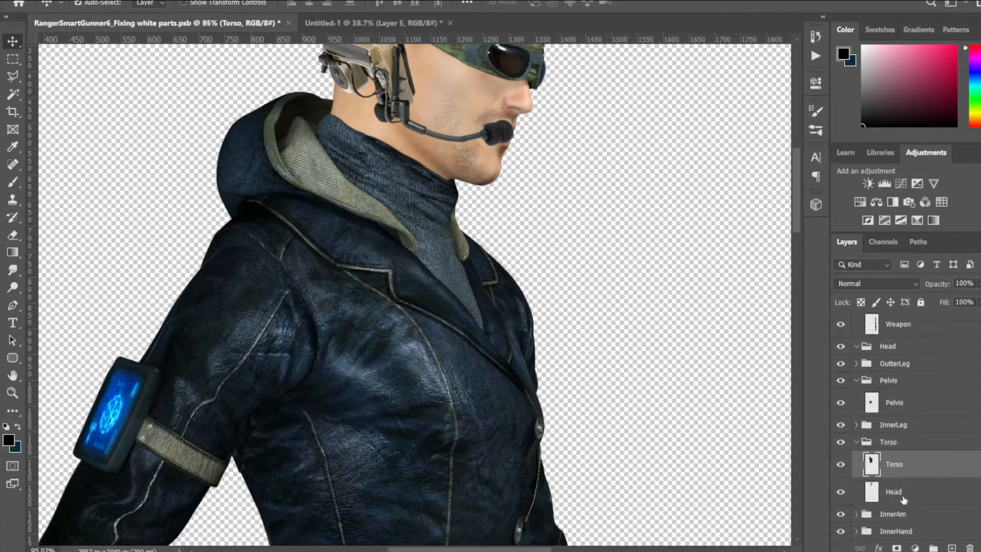
left_click(903, 496, "ctrl")
right_click(907, 483)
left_click(757, 386)
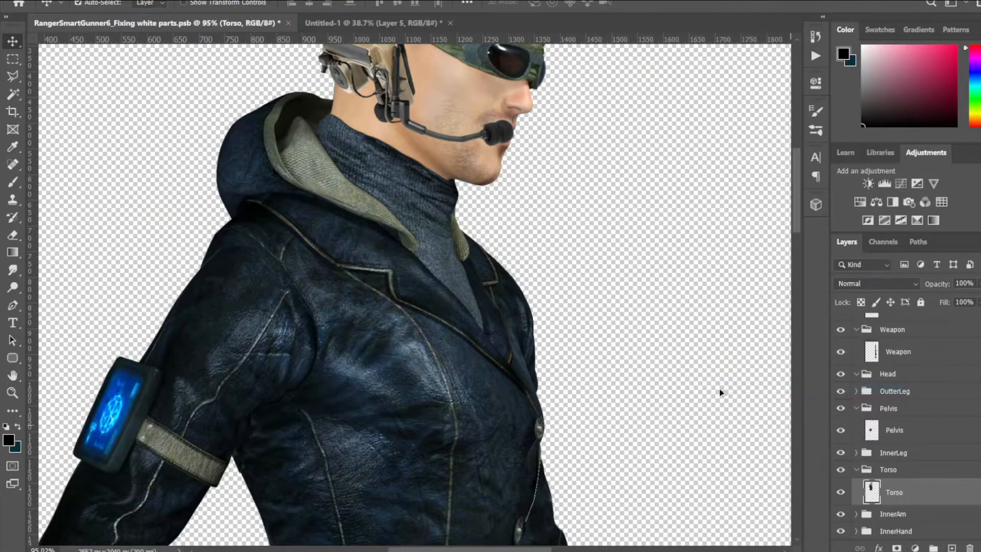
Step: Switch to Unity and examine the Torso sprite's mesh and how it meets the head
key("alt+Tab")
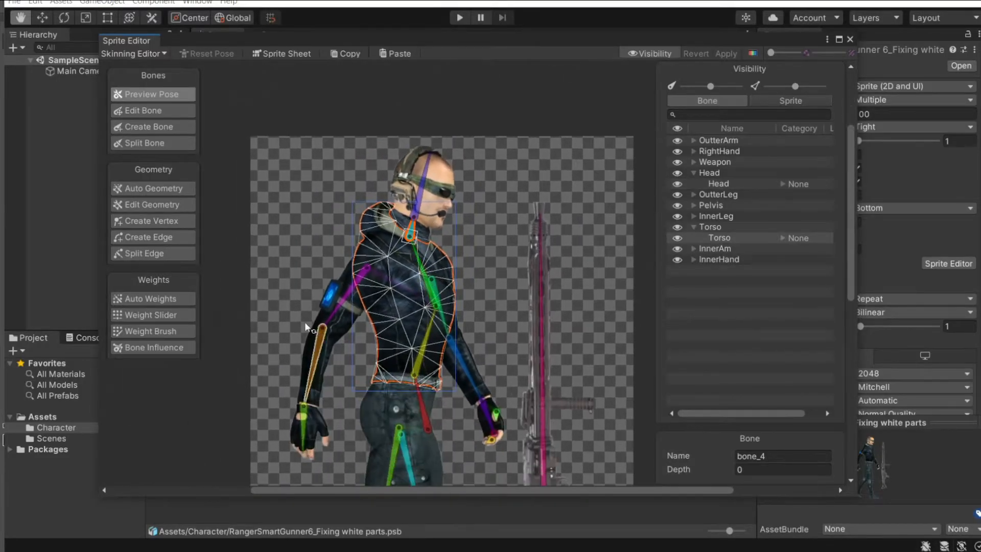
scroll(384, 236, "up", 2)
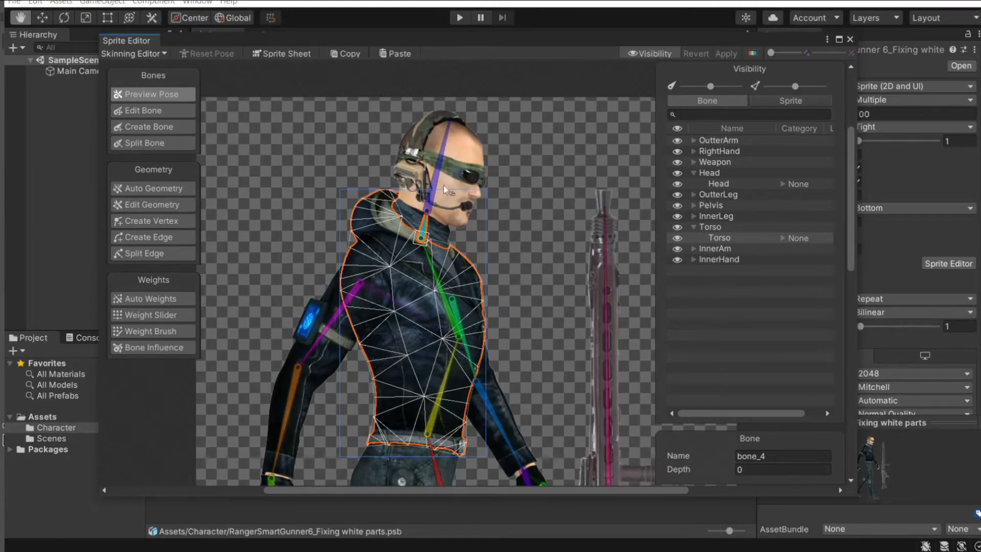
scroll(404, 306, "down", 1)
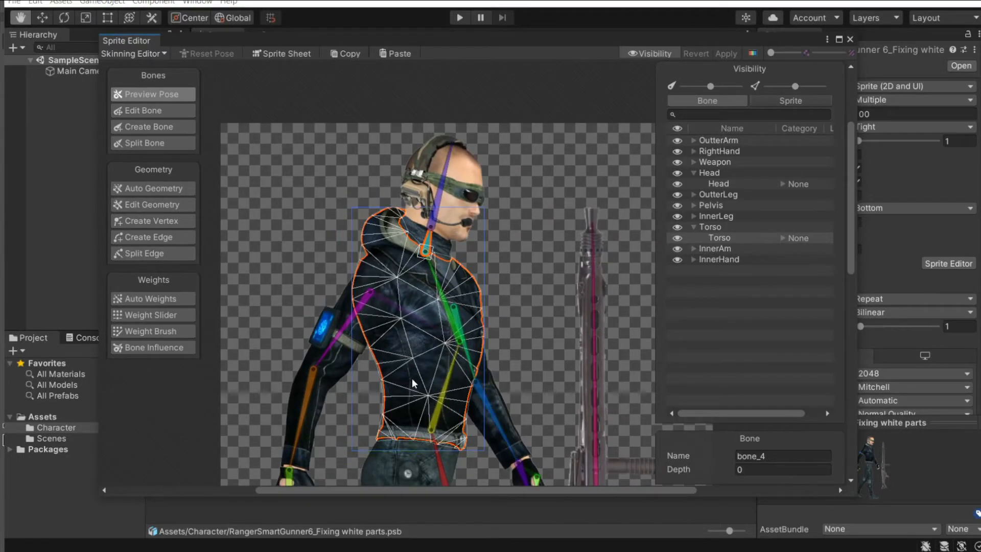
Step: Switch to Photoshop and delete the empty Head group
key("alt+Tab")
scroll(557, 400, "down", 9, "alt")
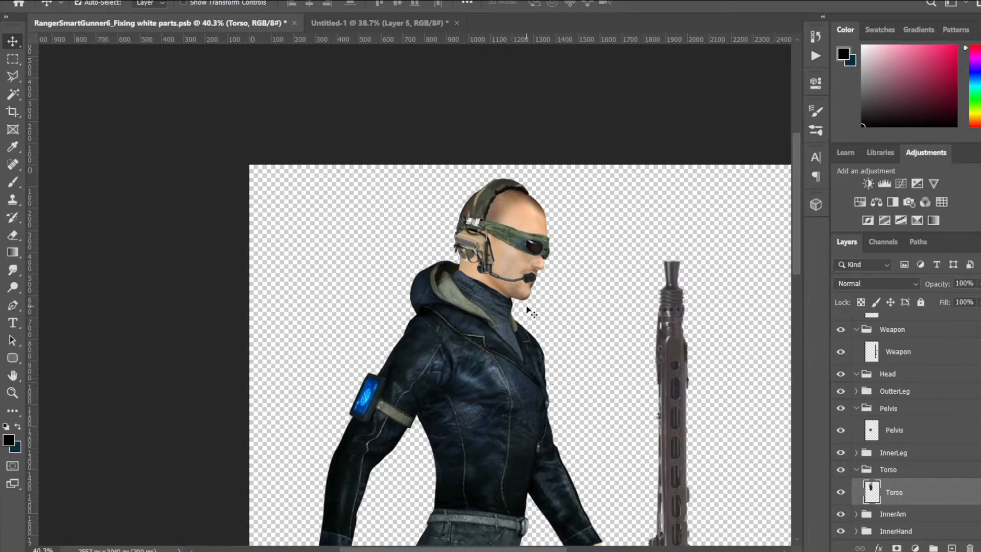
left_click_drag(578, 368, 545, 267)
scroll(455, 208, "up", 5, "alt")
left_click_drag(487, 202, 467, 331)
scroll(467, 294, "down", 5, "alt")
left_click(883, 396)
left_click(895, 357)
left_click_drag(898, 377, 970, 548)
scroll(590, 323, "down", 3, "alt")
left_click_drag(517, 376, 514, 248)
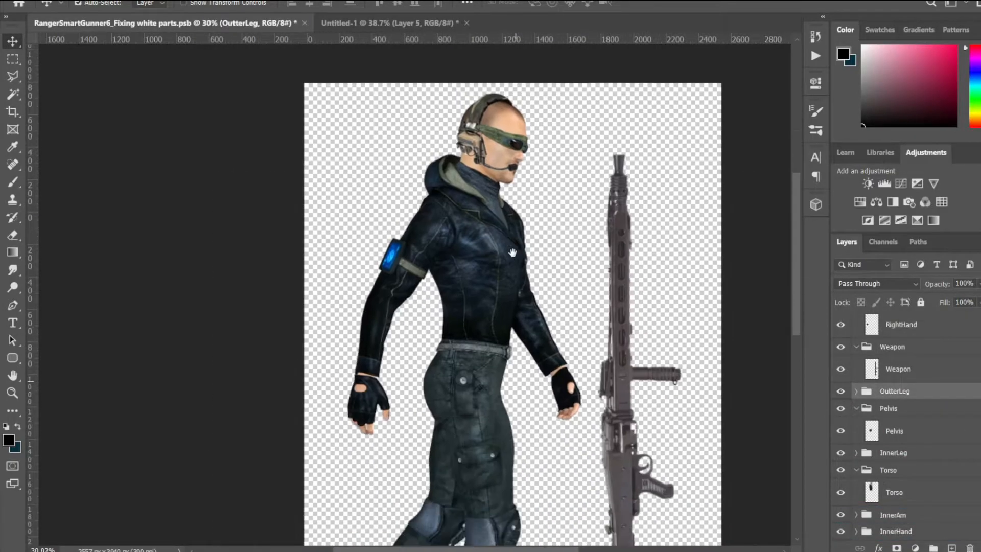
Step: Try moving and rotating the merged Torso layer away from the body with Free Transform, and discard the transform
scroll(489, 174, "up", 3, "alt")
left_click(495, 243)
key("ctrl+t")
left_click_drag(493, 282, 544, 261)
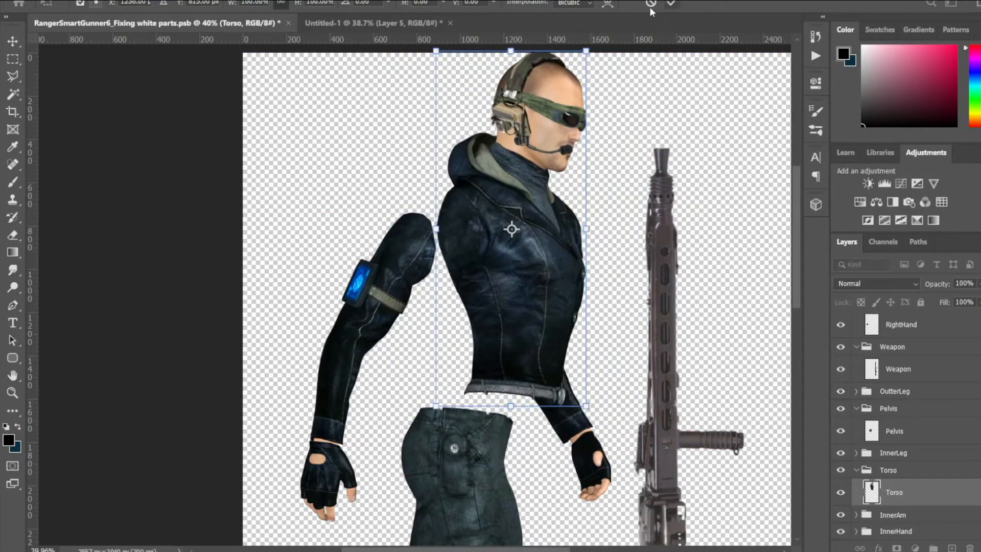
left_click(650, 6)
Step: Outline the rifle's trigger on the Weapon layer with the Polygonal Lasso and cut it to a new layer
scroll(617, 316, "down", 4, "alt")
left_click_drag(617, 333, 527, 181)
scroll(608, 353, "up", 6, "alt")
scroll(564, 335, "up", 2, "alt")
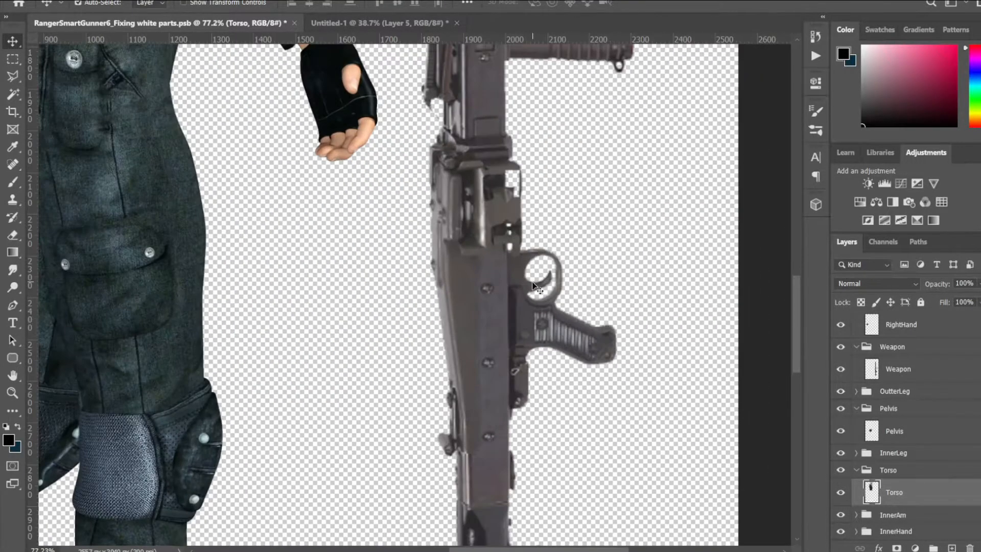
left_click(538, 289)
scroll(545, 271, "up", 5, "alt")
scroll(465, 340, "down", 1, "alt")
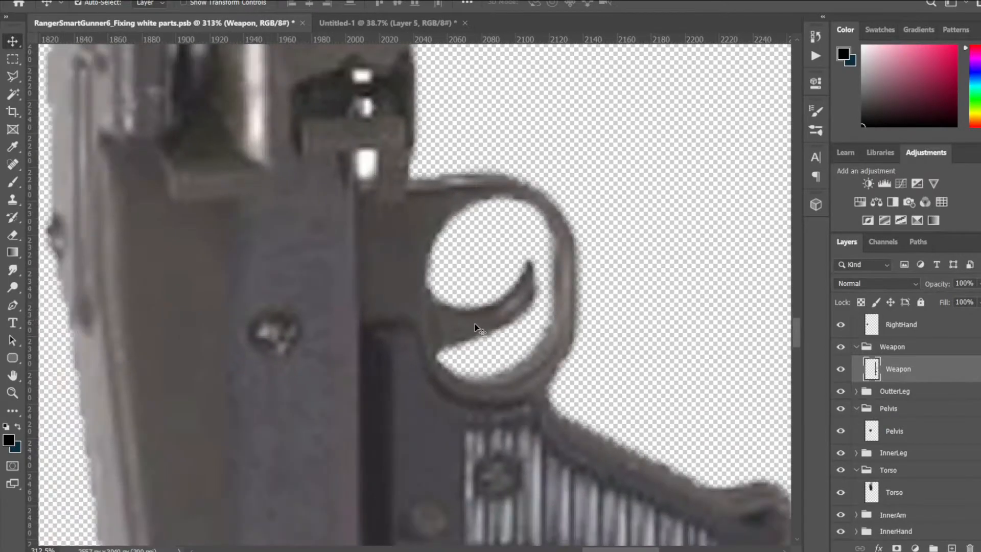
scroll(448, 284, "down", 1, "alt")
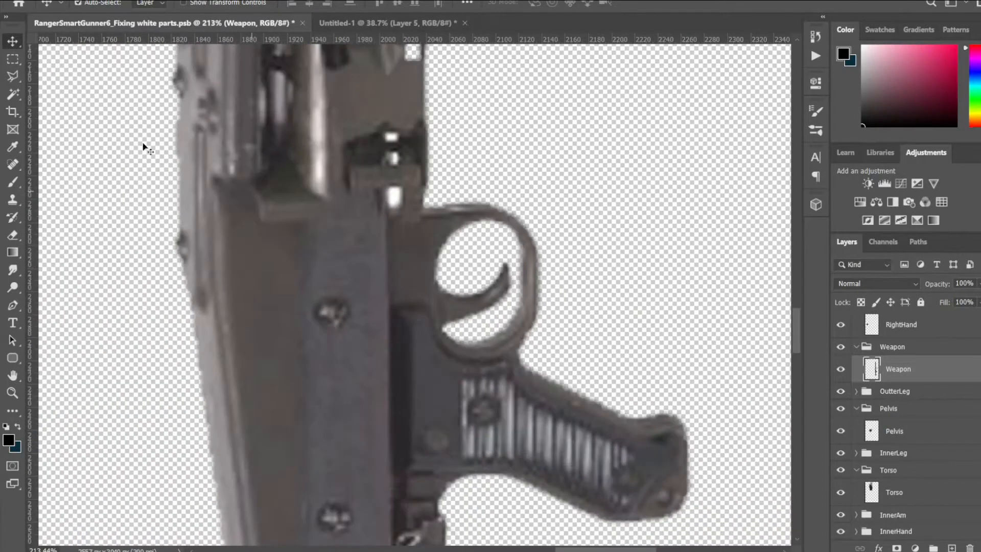
left_click(13, 76)
scroll(496, 235, "up", 1, "alt")
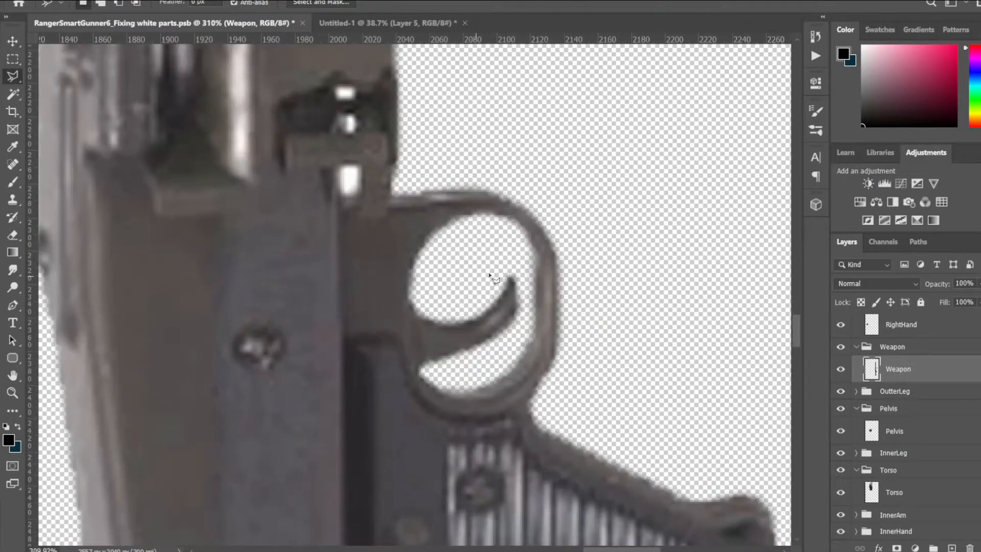
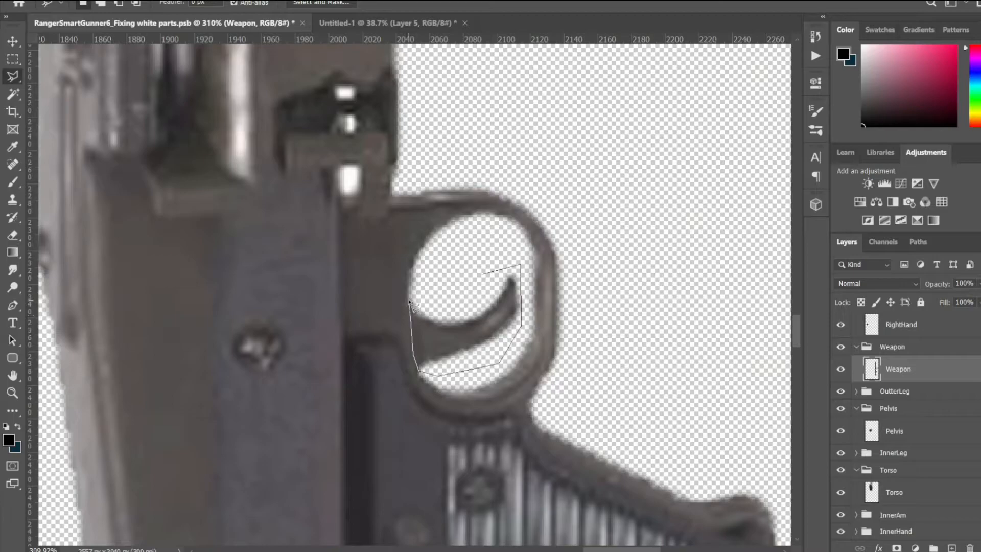
left_click(481, 275)
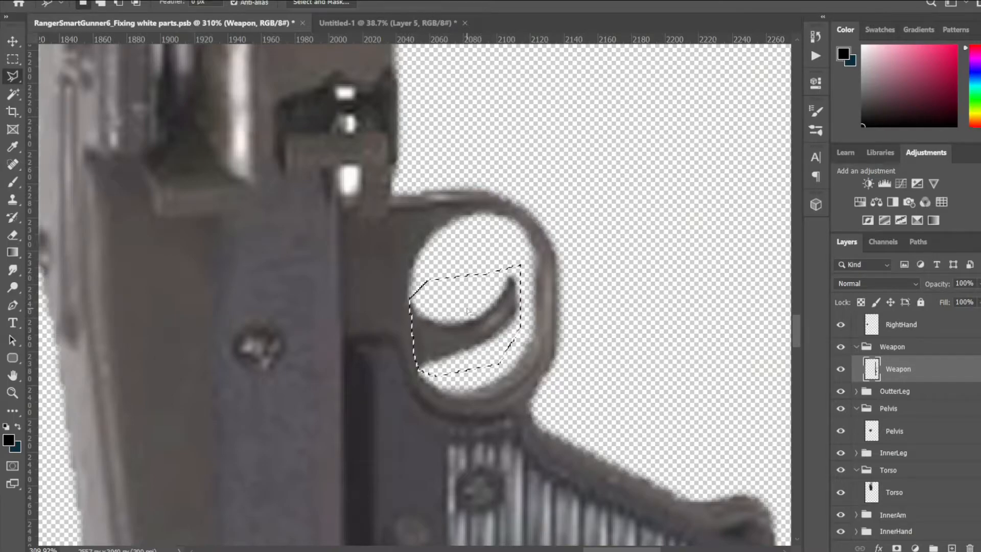
right_click(467, 308)
left_click(510, 413)
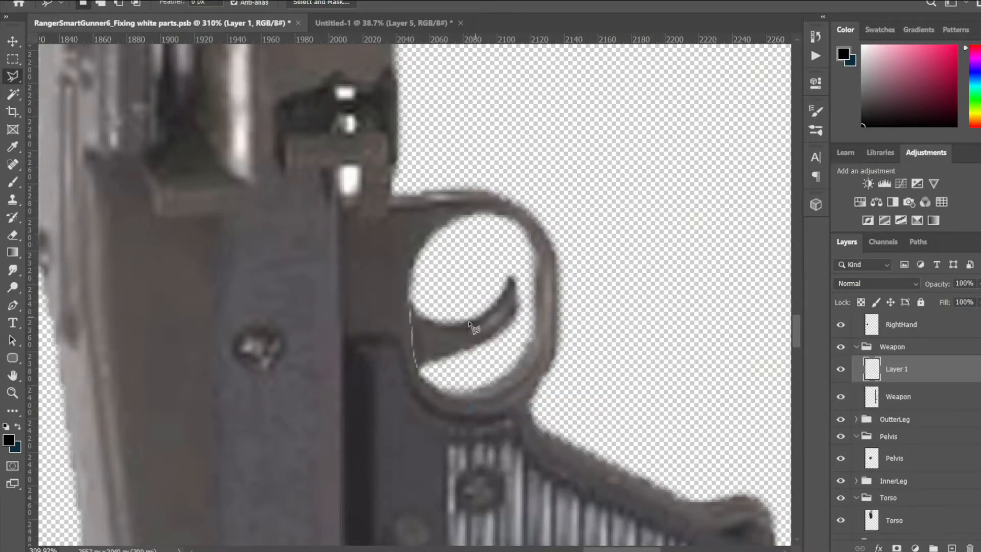
Step: Try rotating the trigger layer with Free Transform around a pivot at the trigger's base, and discard the transform
scroll(540, 350, "down", 1, "alt")
scroll(539, 350, "up", 2, "alt")
scroll(539, 350, "down", 2, "alt")
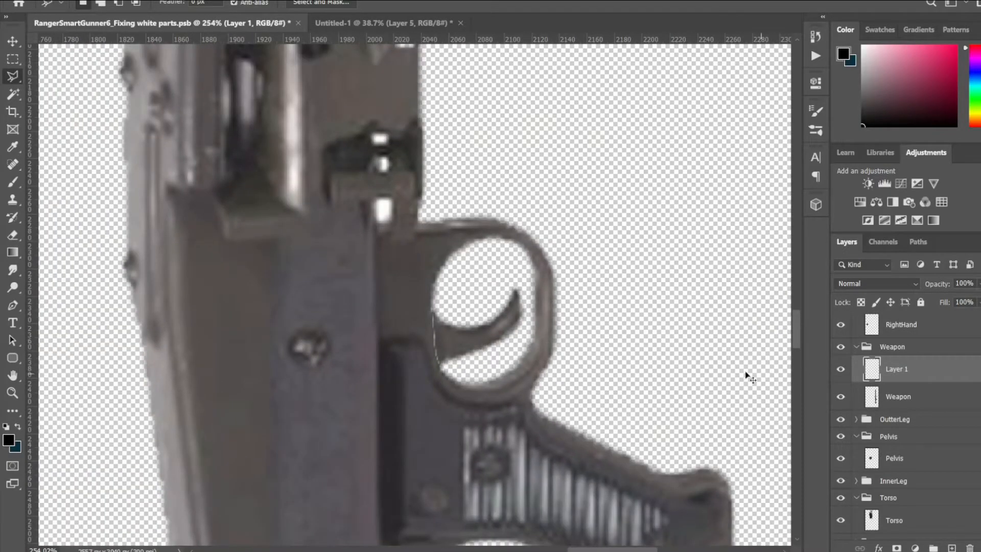
key("ctrl+t")
left_click_drag(480, 328, 434, 340)
scroll(534, 340, "down", 3, "alt")
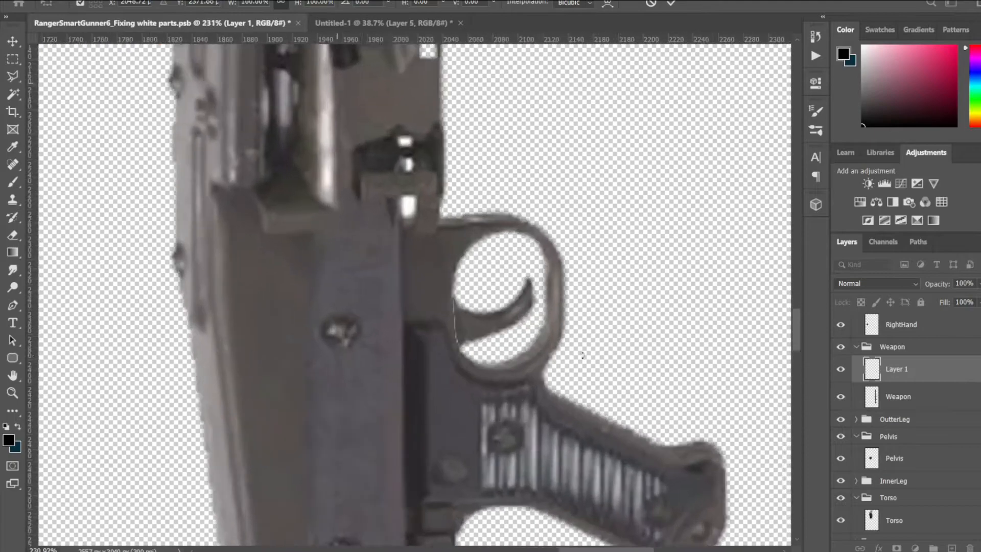
scroll(493, 346, "up", 3, "alt")
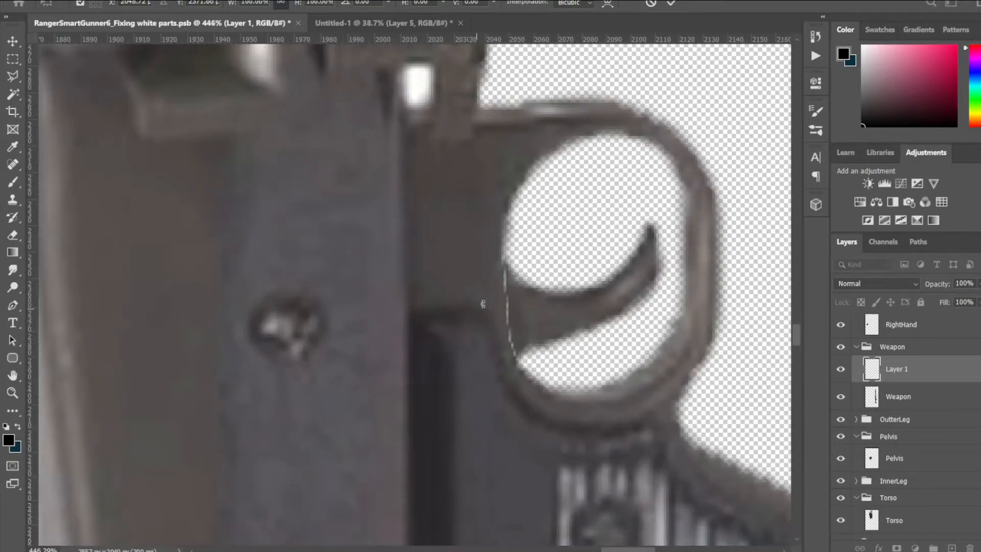
scroll(588, 354, "down", 1, "alt")
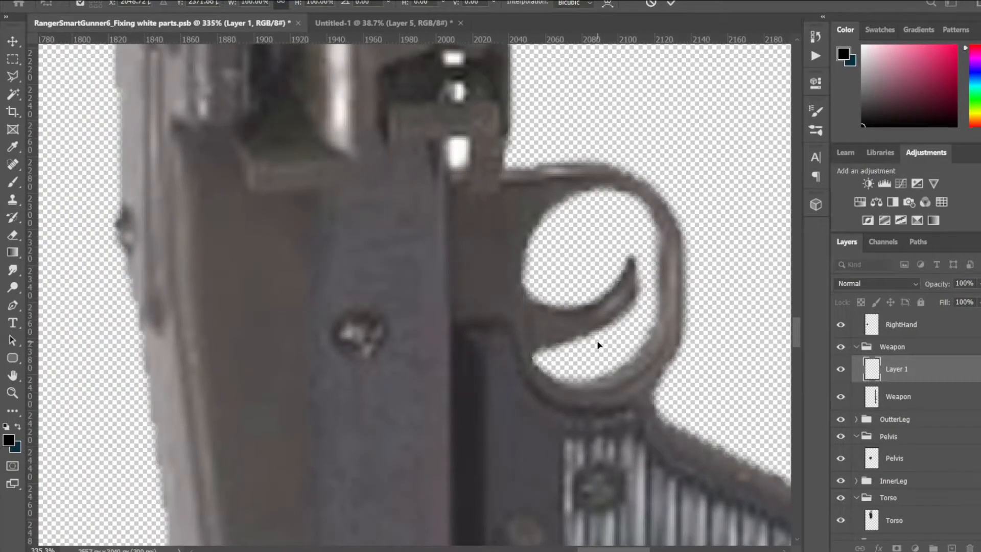
scroll(601, 338, "down", 2, "alt")
scroll(491, 276, "up", 2, "alt")
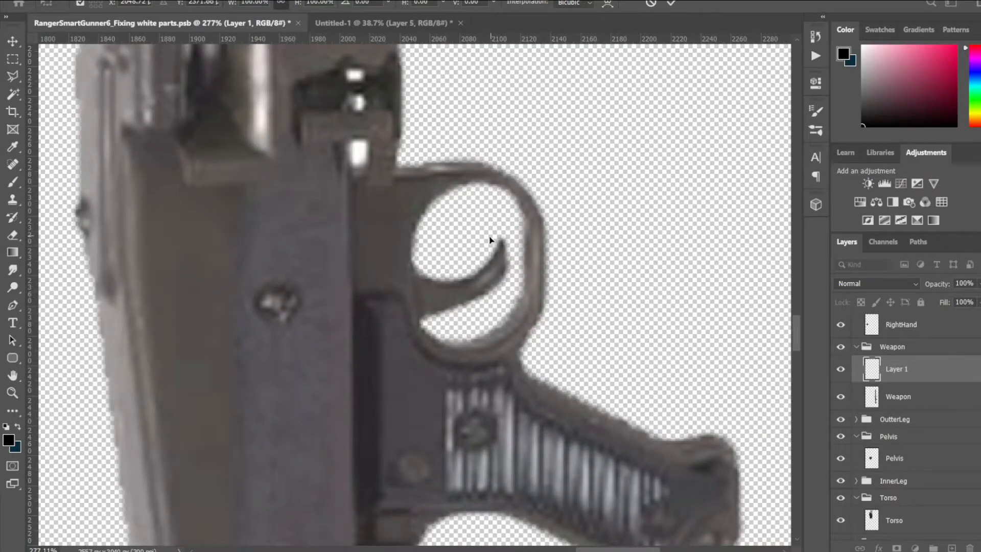
key("ctrl+t")
left_click_drag(459, 278, 415, 295)
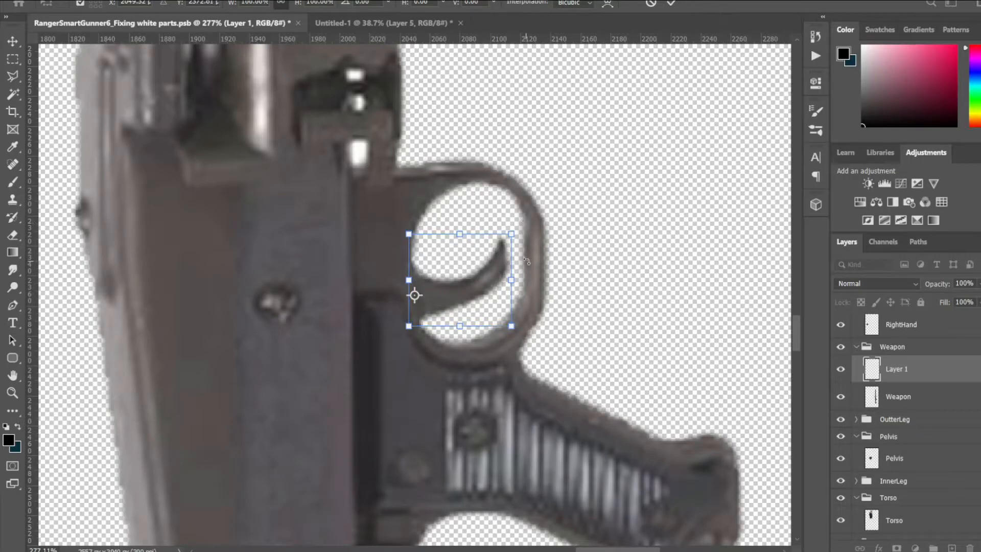
left_click(649, 5)
left_click_drag(555, 357, 505, 427)
left_click(648, 3)
Step: Move the trigger layer below the Weapon layer and test-rotate it about its base, discarding the rotation
left_click_drag(890, 378, 897, 405)
key("ctrl+t")
left_click_drag(459, 282, 417, 289)
left_click_drag(607, 364, 593, 451)
left_click_drag(596, 364, 398, 345)
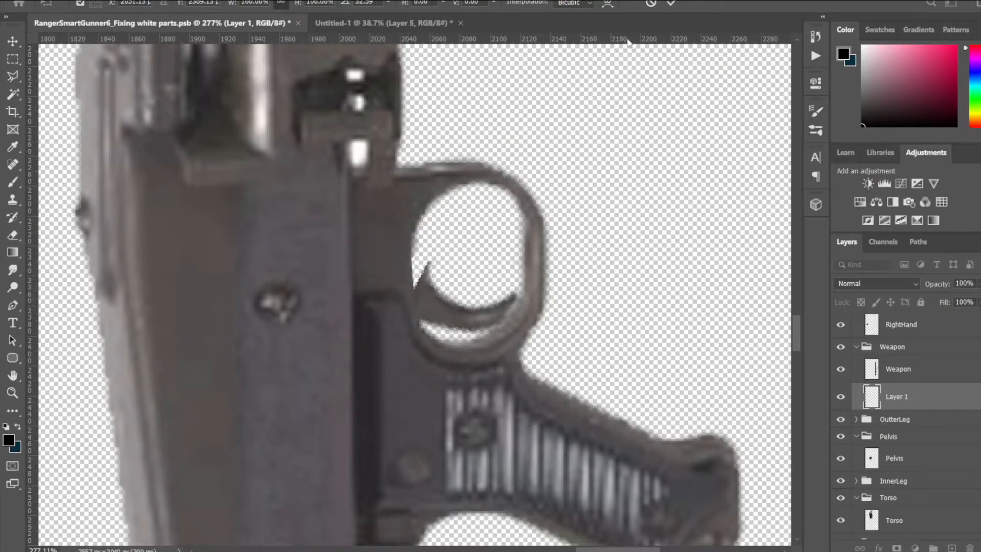
left_click(648, 5)
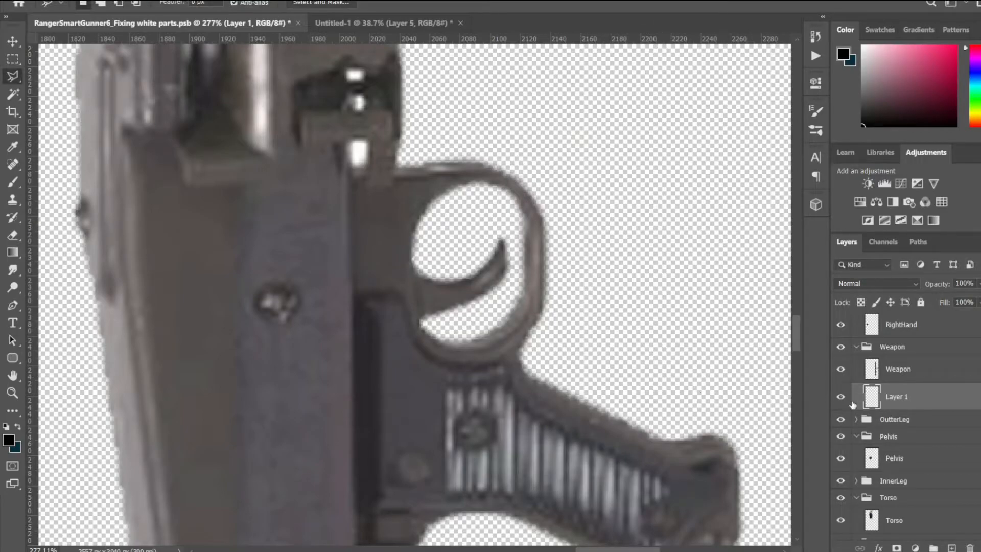
Step: Hide the Weapon layer and try extending the trigger's base using an 8 px brush in its sampled dark grey
left_click(841, 369)
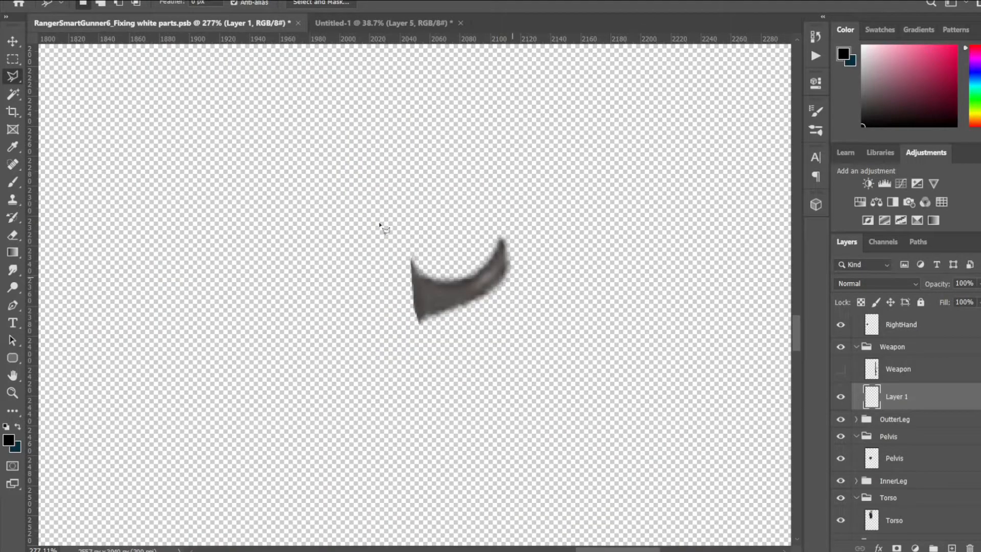
left_click(16, 184)
left_click(421, 295, "alt")
scroll(421, 295, "up", 5, "alt")
right_click_drag(423, 296, 423, 297, "alt")
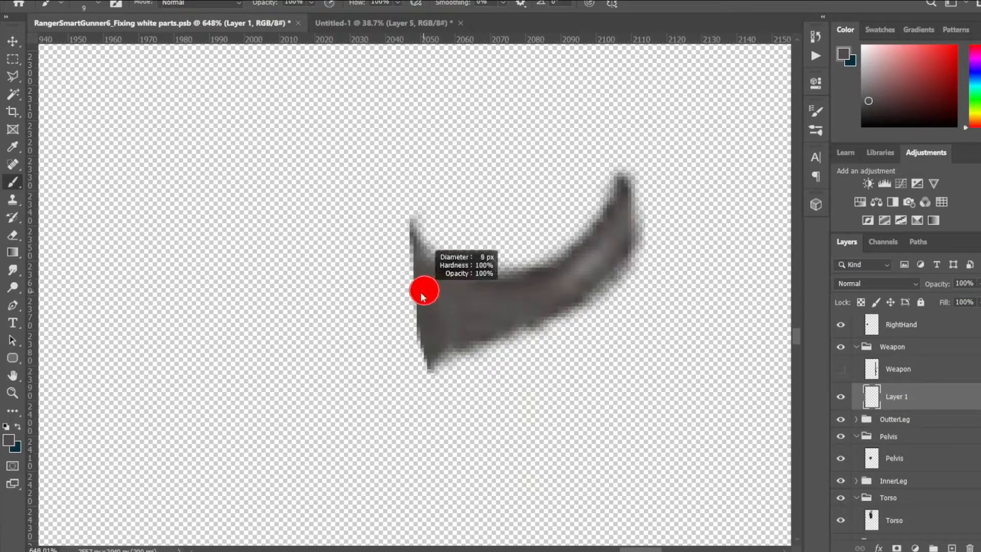
mouse_move(416, 276)
left_mouse_down()
mouse_move(350, 265)
mouse_move(414, 278)
left_mouse_up()
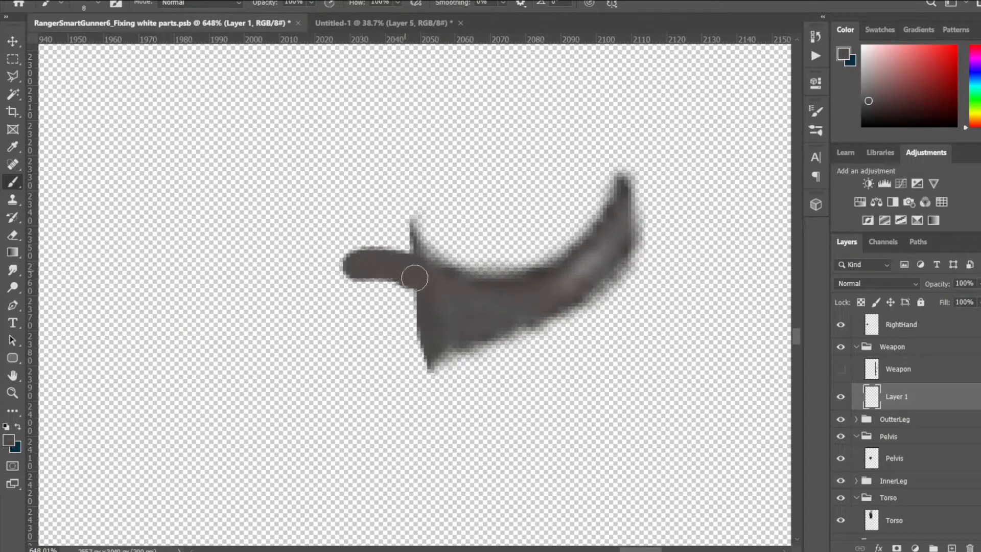
key("ctrl+z")
Step: Add a new layer beneath the trigger layer and paint a solid dark grey extension behind the trigger's base with 8, 3 and 6 px brushes
left_click(420, 297, "alt")
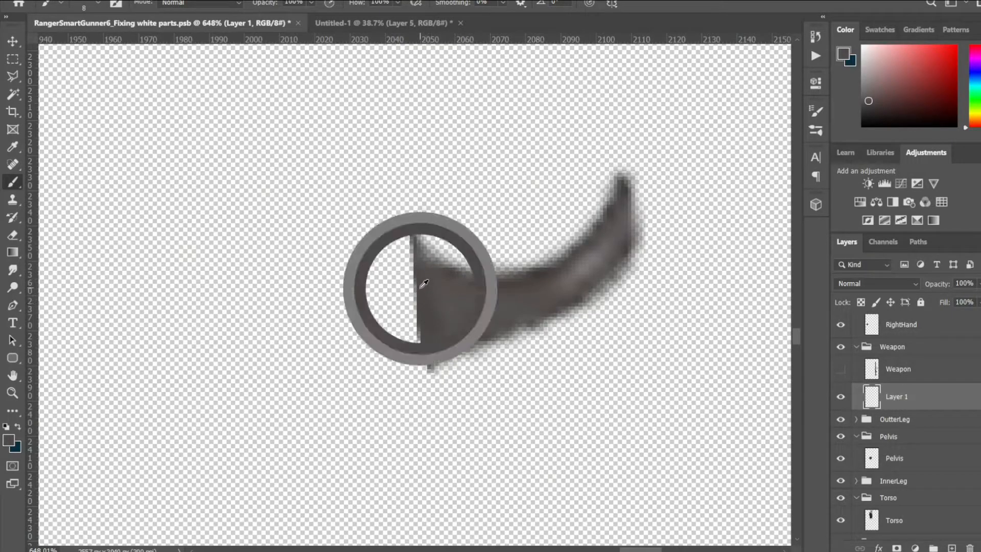
left_click(952, 547, "ctrl")
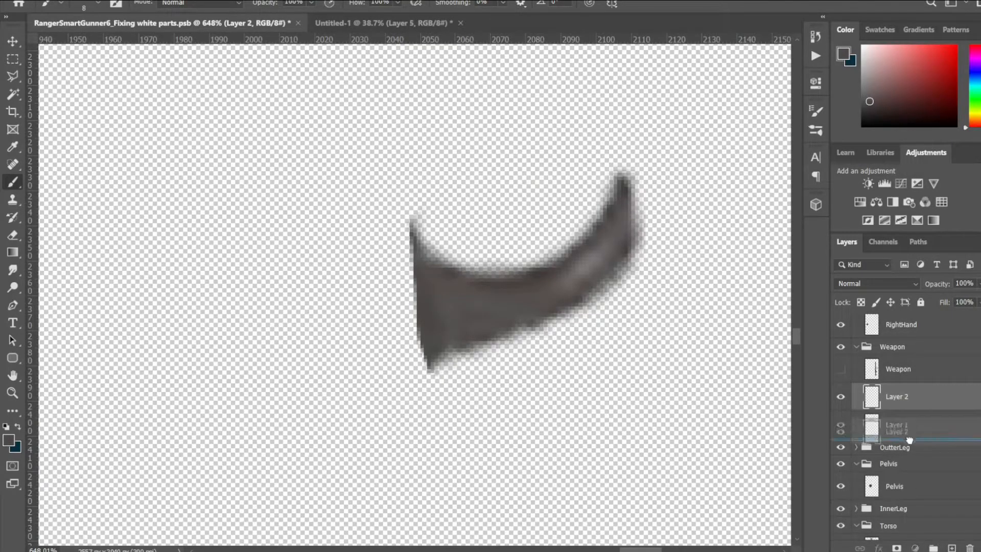
mouse_move(419, 270)
left_mouse_down()
mouse_move(353, 266)
mouse_move(416, 276)
mouse_move(388, 288)
mouse_move(405, 329)
mouse_move(373, 339)
mouse_move(411, 342)
mouse_move(377, 352)
left_mouse_up()
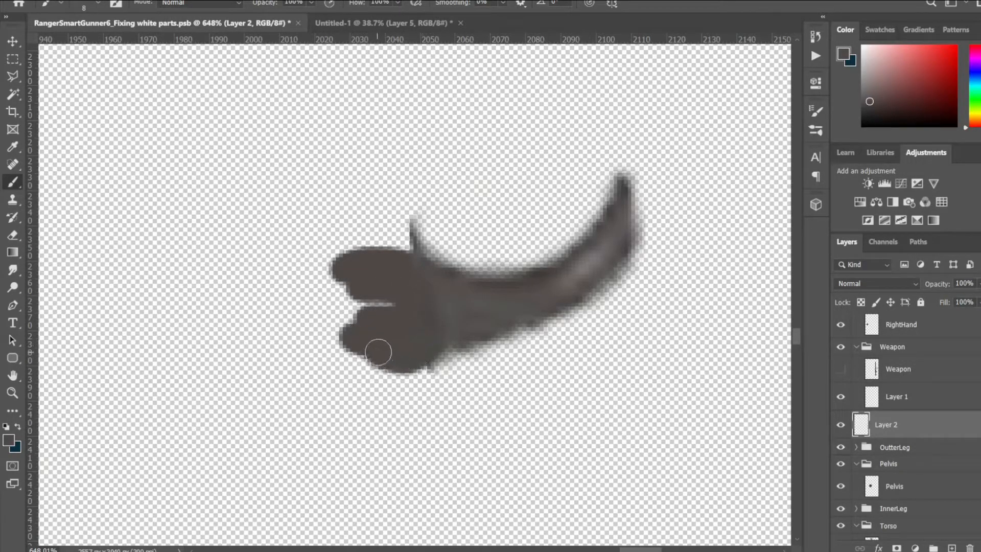
right_click_drag(392, 352, 393, 351, "alt")
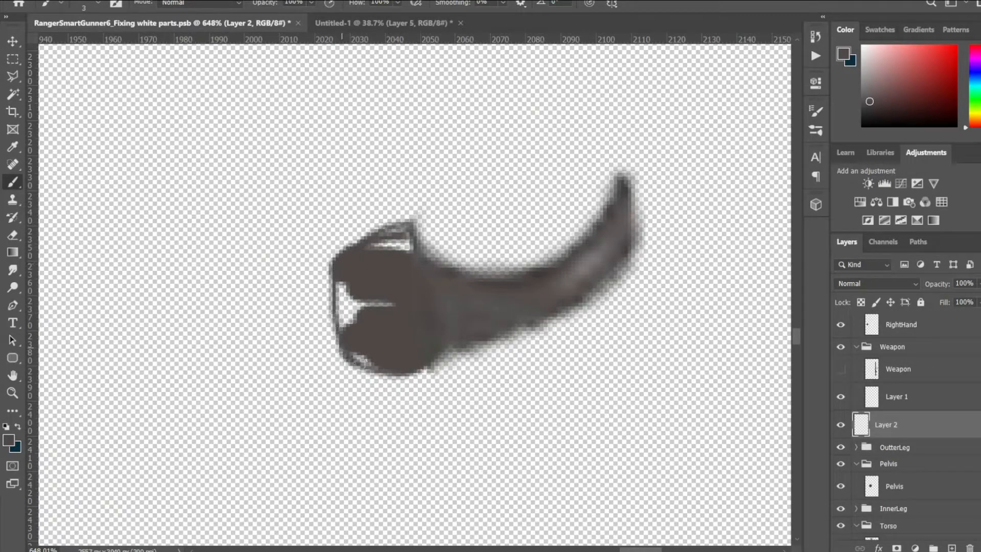
right_click_drag(378, 321, 384, 321, "alt")
left_click_drag(341, 286, 350, 344)
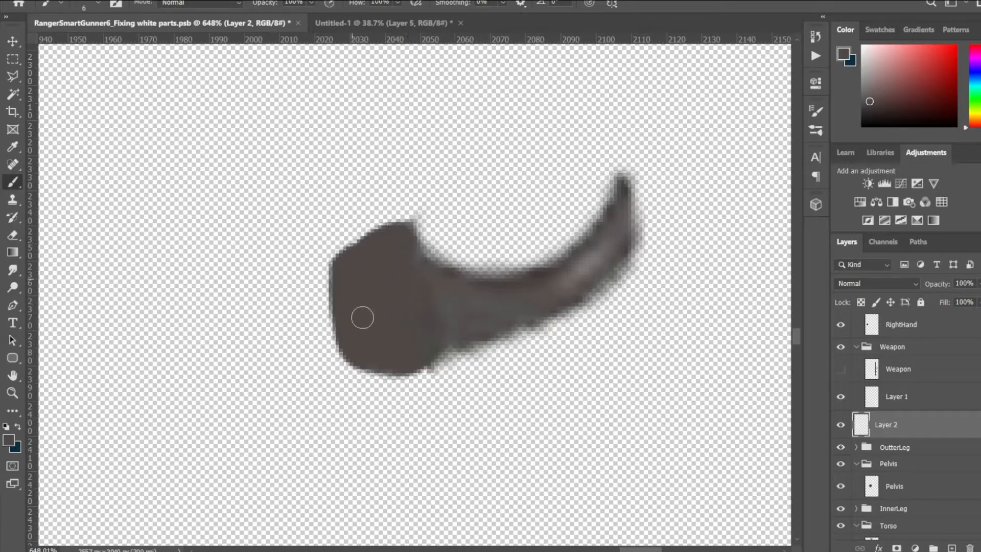
Step: Sample the grey near the trigger's base and add a new layer above the painted extension
scroll(406, 307, "down", 3, "alt")
scroll(428, 328, "up", 4, "alt")
left_click(436, 328, "alt")
left_click(952, 548)
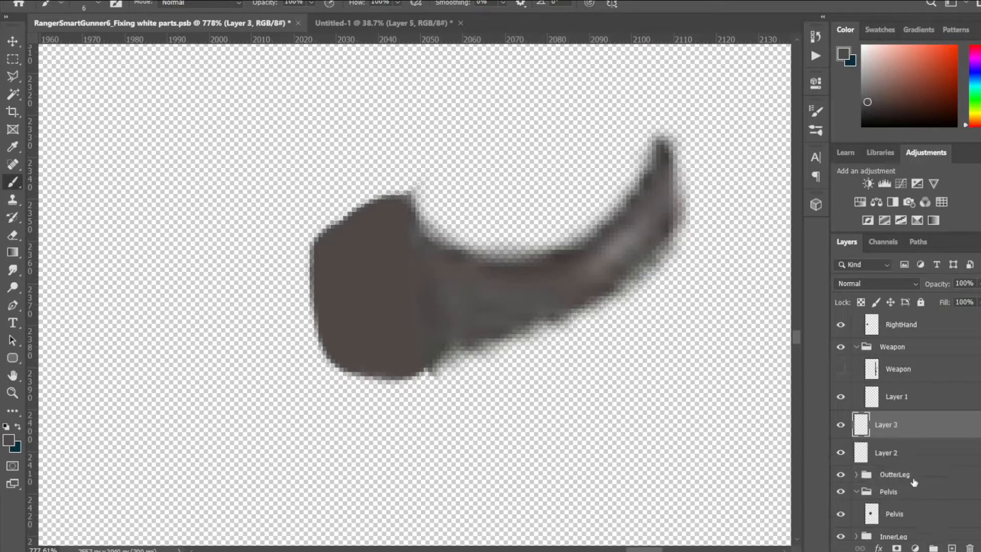
Step: Clip Layer 3 to Layer 2 and set the Gradient tool's end stop to a brown sampled from the trigger
left_click(910, 433, "alt")
scroll(401, 285, "up", 2, "alt")
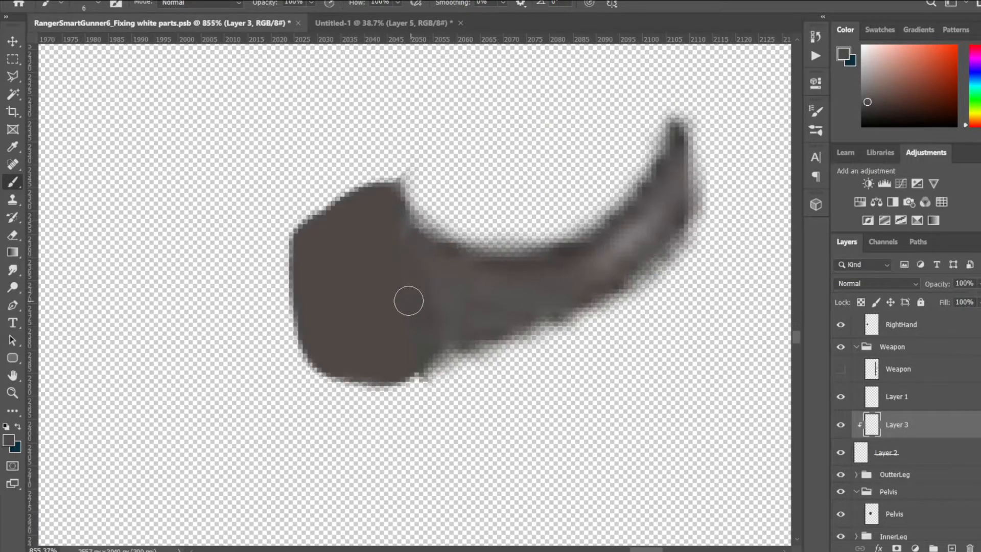
left_click(13, 252)
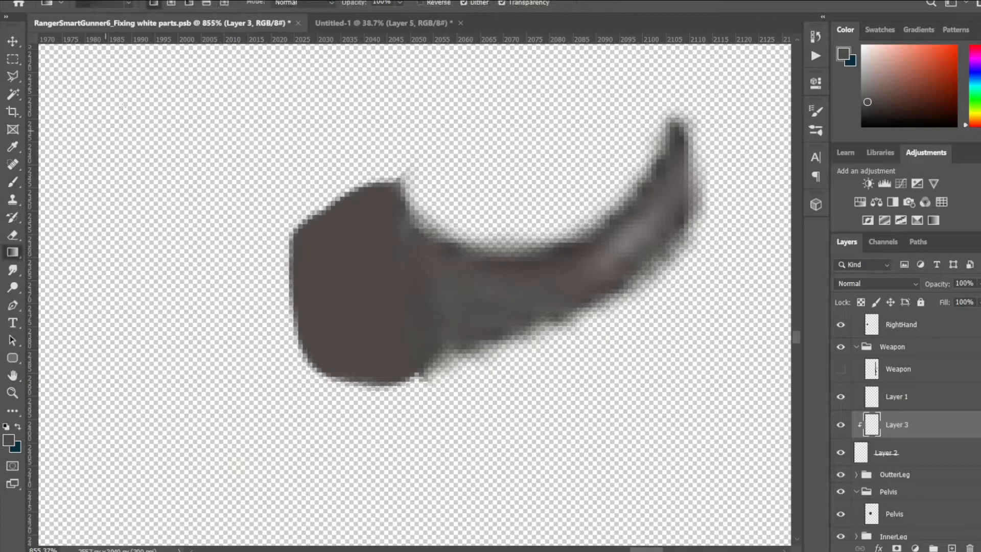
left_click(84, 3)
left_click(481, 372)
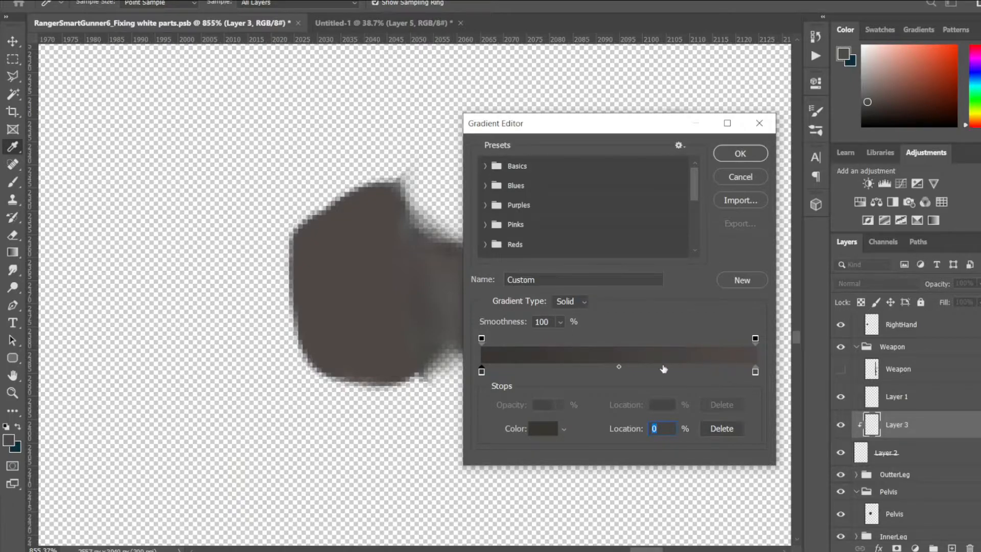
left_click(756, 372)
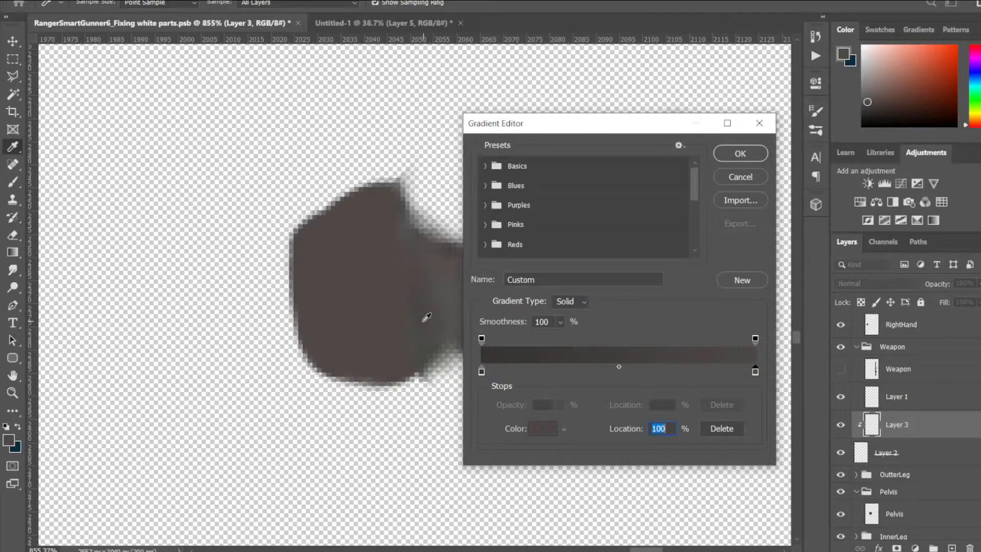
Step: Set the gradient's start stop to dark grey 343131 at location 1% and accept the gradient
left_click(484, 372)
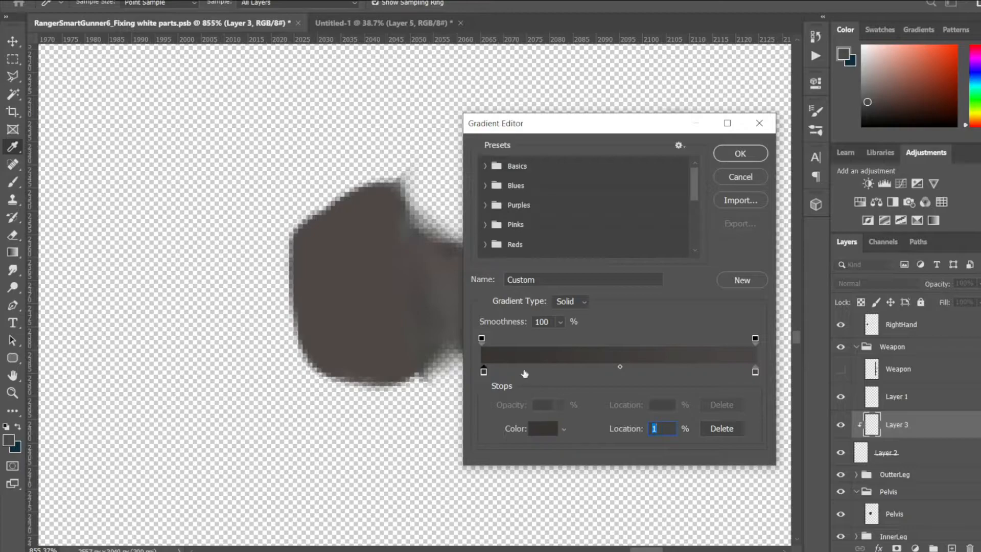
left_click(543, 429)
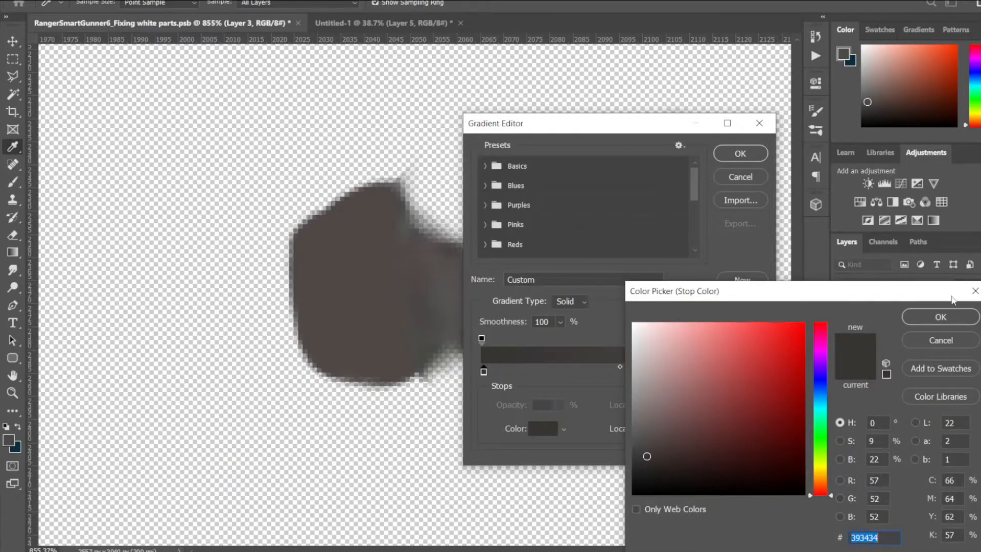
left_click(942, 316)
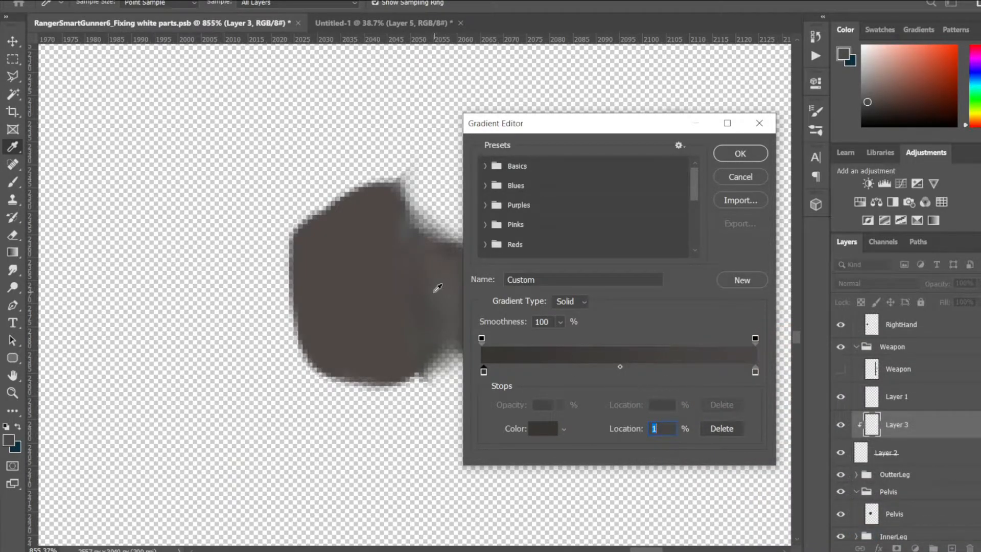
left_click(427, 327)
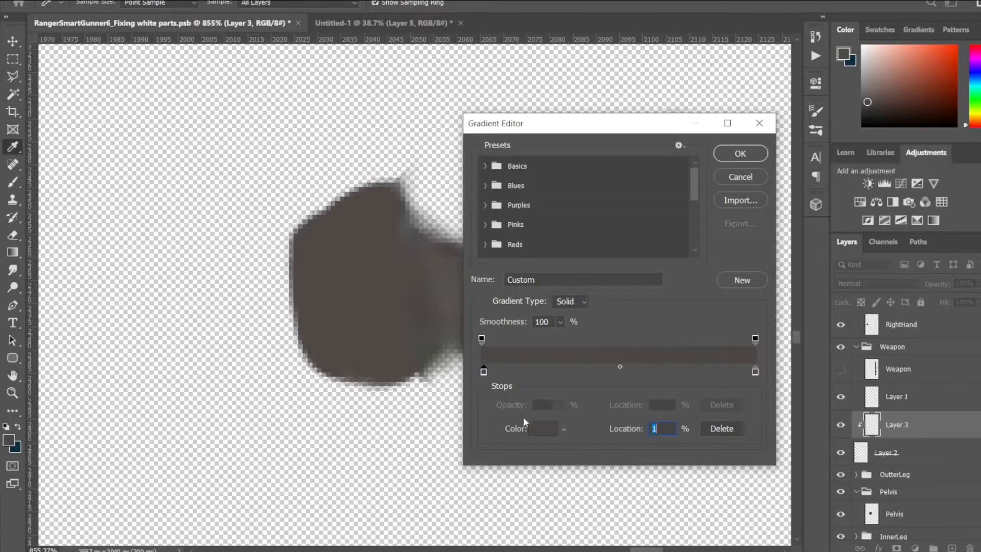
left_click(551, 432)
left_click(644, 460)
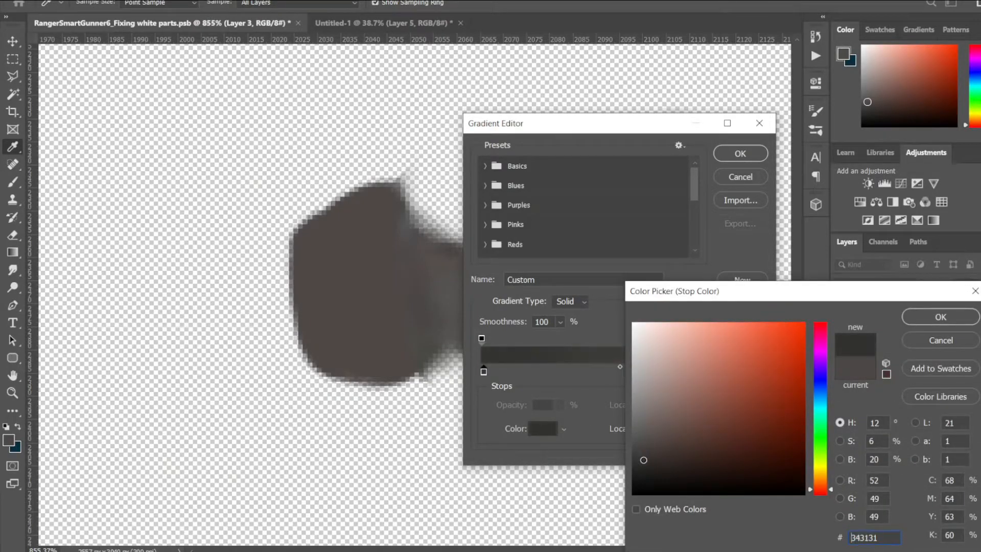
left_click(924, 317)
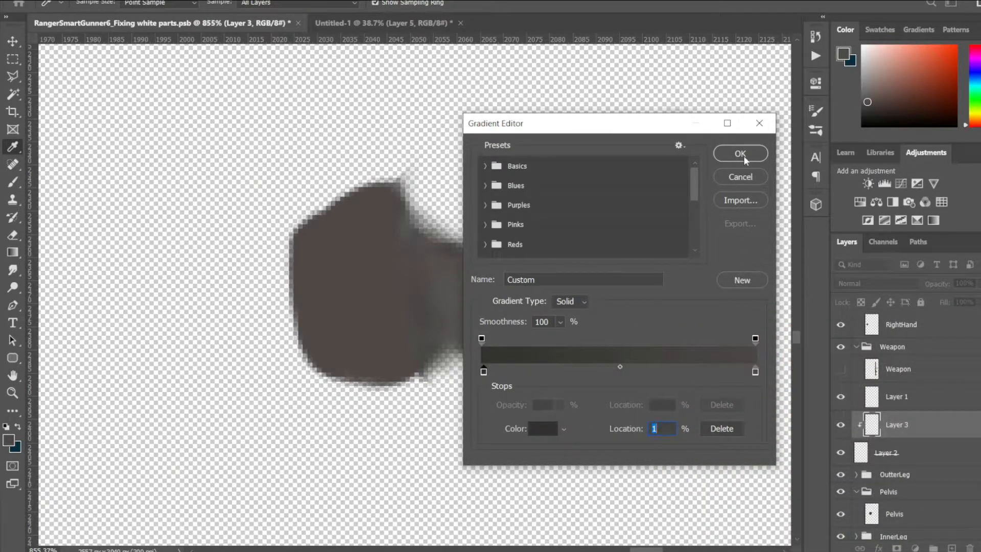
left_click(744, 155)
Step: Apply the gradient on Layer 3 across the trigger's base, dark at the outer edge and brown toward the curved part
scroll(401, 290, "down", 2, "alt")
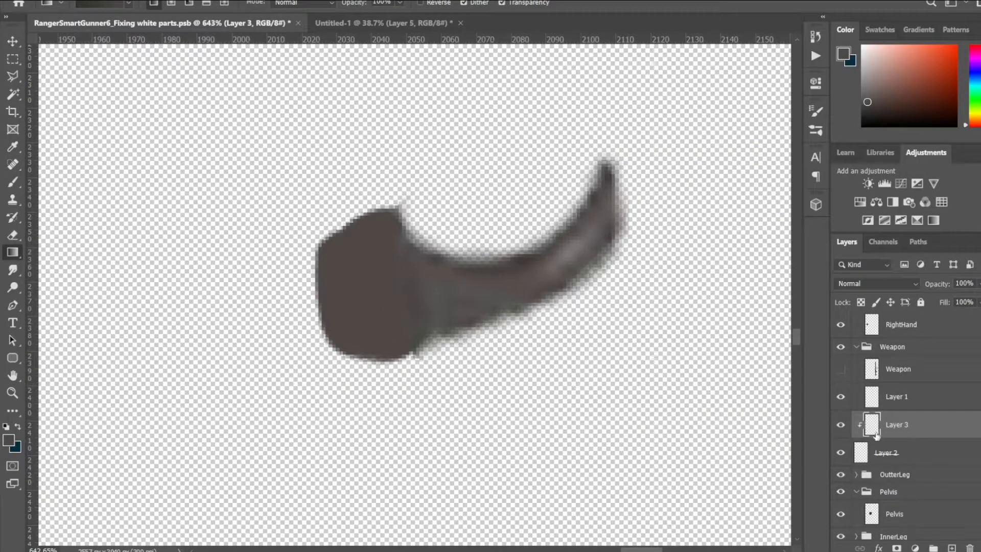
mouse_move(322, 295)
left_mouse_down()
mouse_move(400, 315)
mouse_move(331, 308)
mouse_move(342, 304)
mouse_move(260, 313)
left_mouse_up()
scroll(362, 312, "down", 2, "alt")
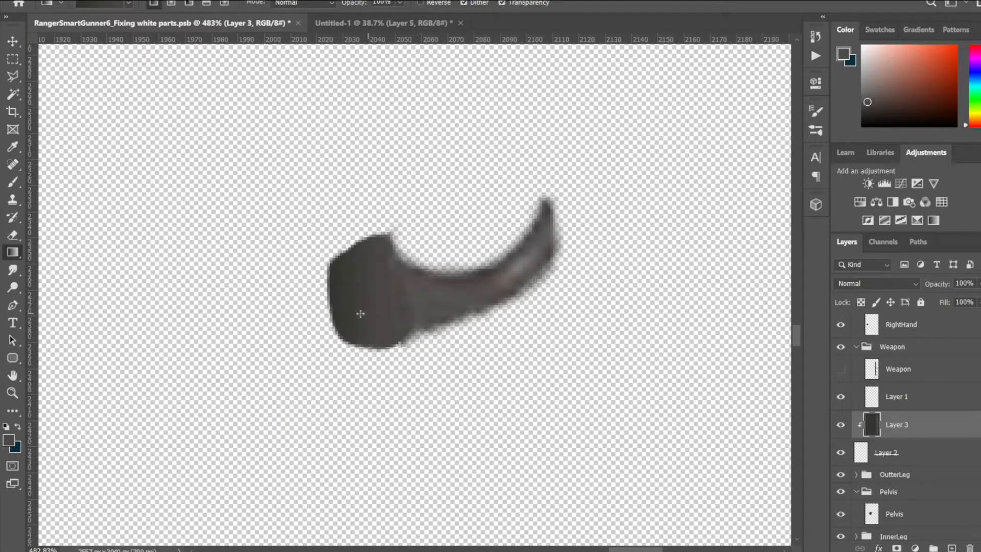
left_click_drag(338, 317, 415, 310)
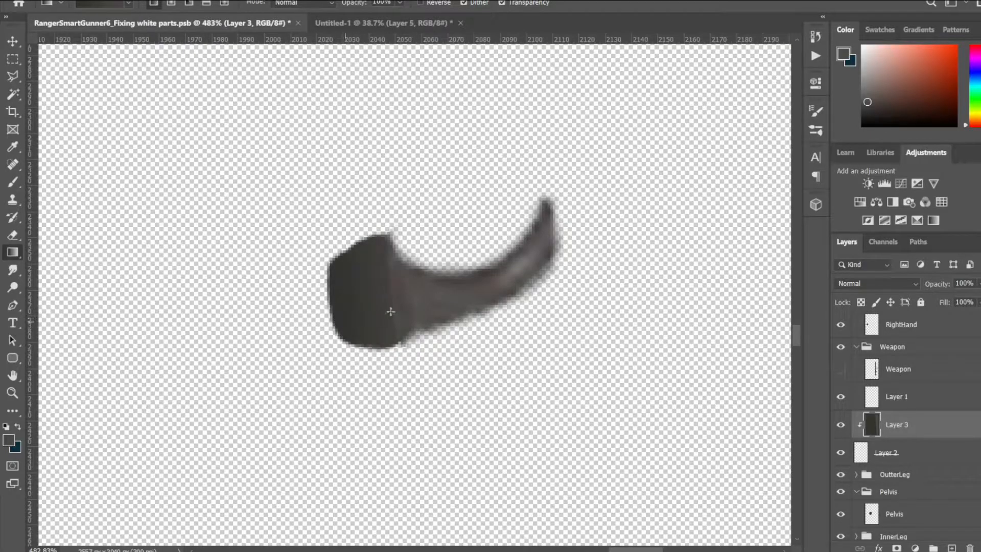
scroll(388, 339, "down", 5, "alt")
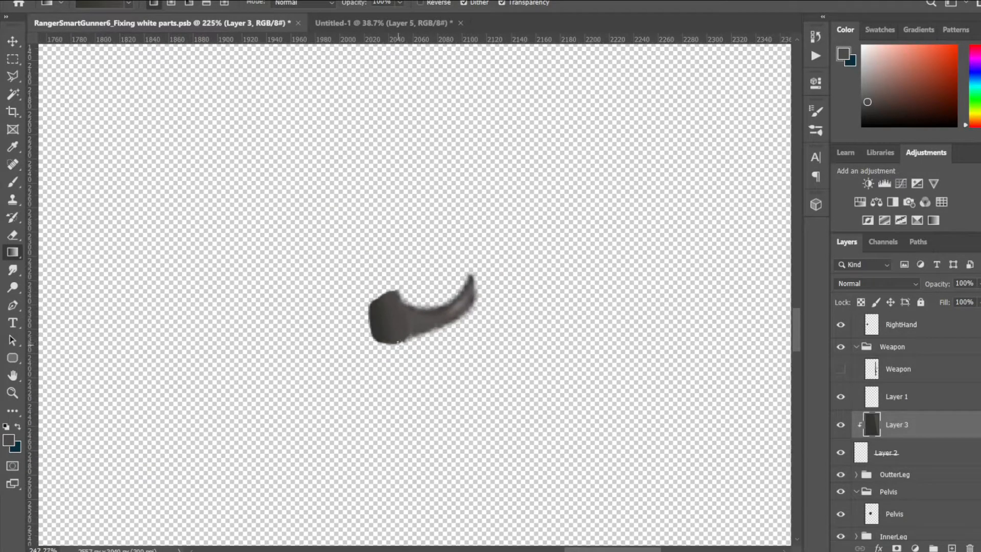
scroll(399, 344, "up", 5, "alt")
scroll(398, 343, "down", 4, "alt")
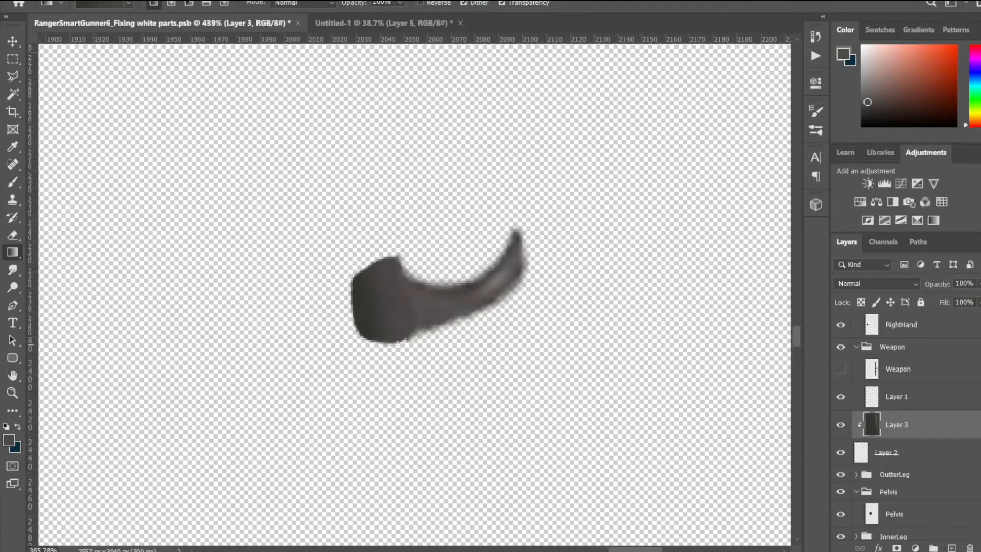
scroll(402, 335, "up", 5, "alt")
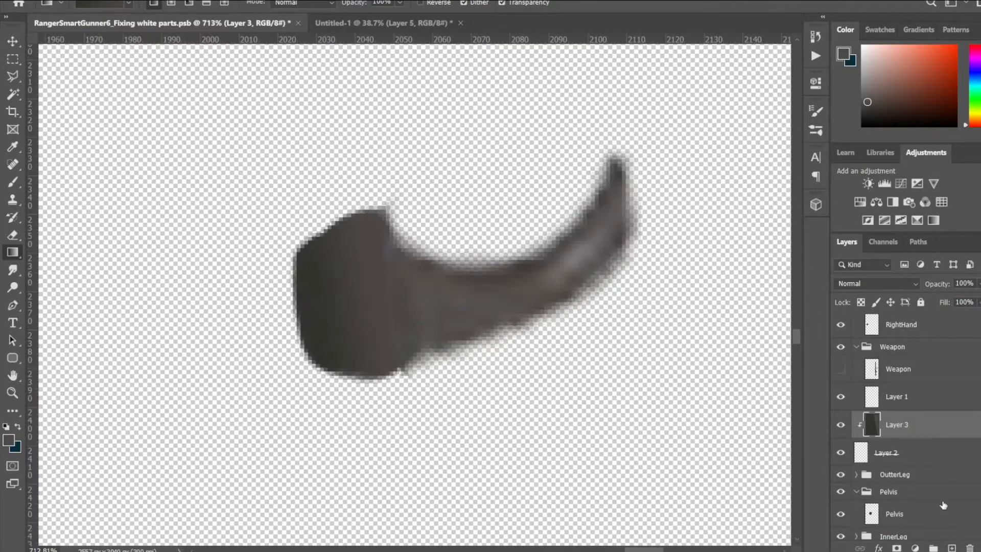
Step: Round off the angular upper outer corner of the trigger's base on Layer 2 with a size 10 eraser
left_click(885, 453)
key("e")
mouse_move(368, 248)
right_mouse_down("alt")
mouse_move(389, 266)
mouse_move(259, 238)
right_mouse_up("alt")
mouse_move(390, 215)
left_mouse_down()
mouse_move(363, 203)
mouse_move(402, 204)
mouse_move(320, 217)
mouse_move(276, 297)
left_mouse_up()
key("ctrl+z")
key("ctrl+z")
Step: Make the Weapon layer visible again around the isolated trigger
scroll(262, 383, "down", 8, "alt")
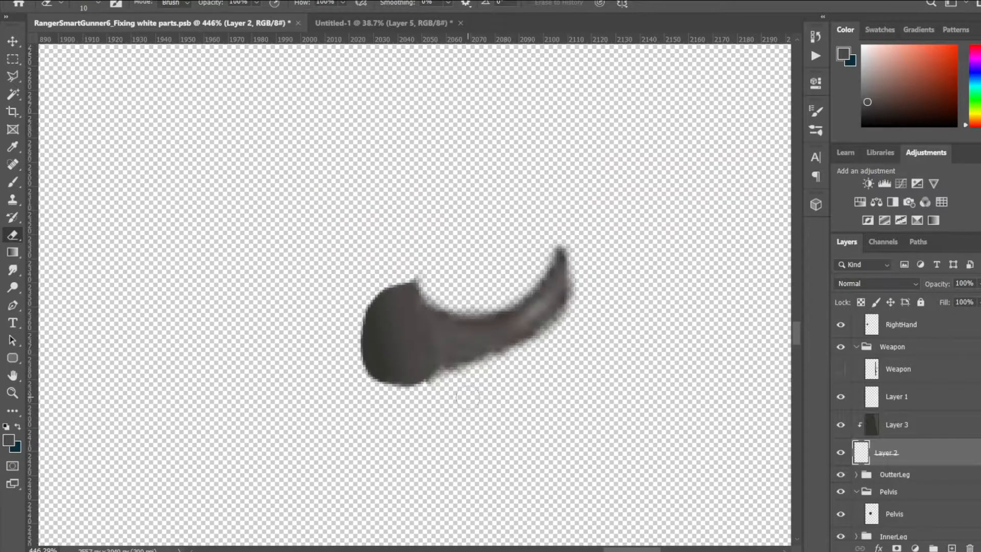
scroll(419, 292, "down", 4, "alt")
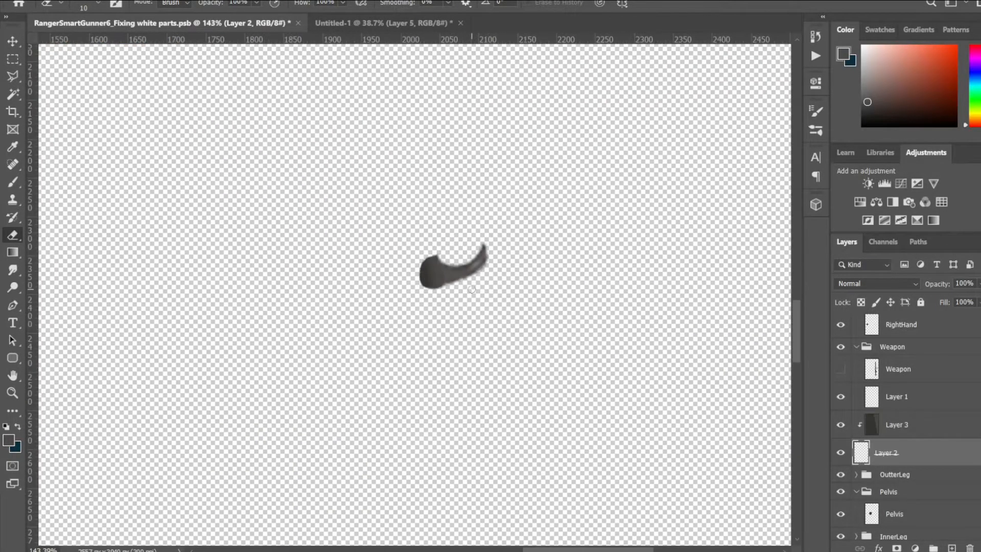
scroll(453, 276, "down", 2, "alt")
scroll(450, 281, "up", 7, "alt")
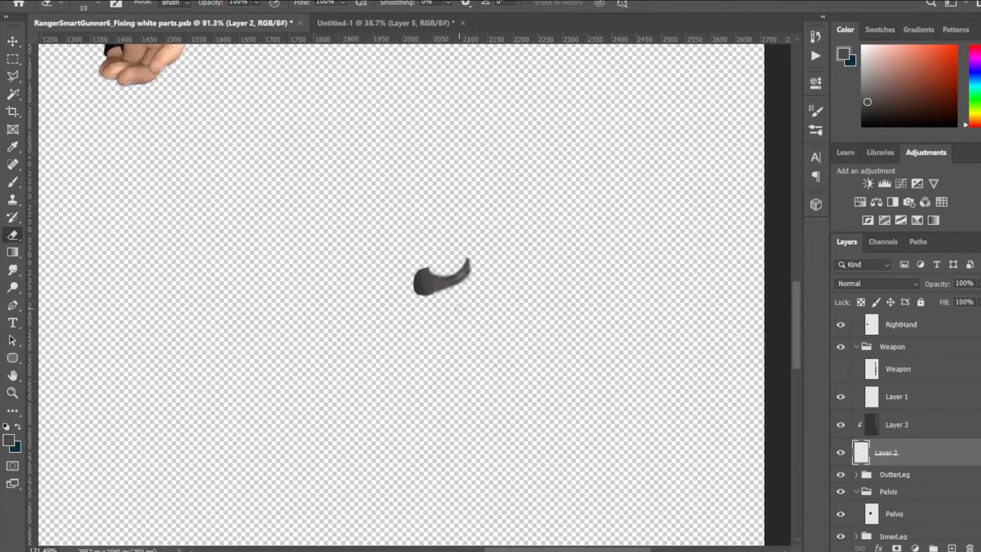
scroll(446, 288, "down", 3, "alt")
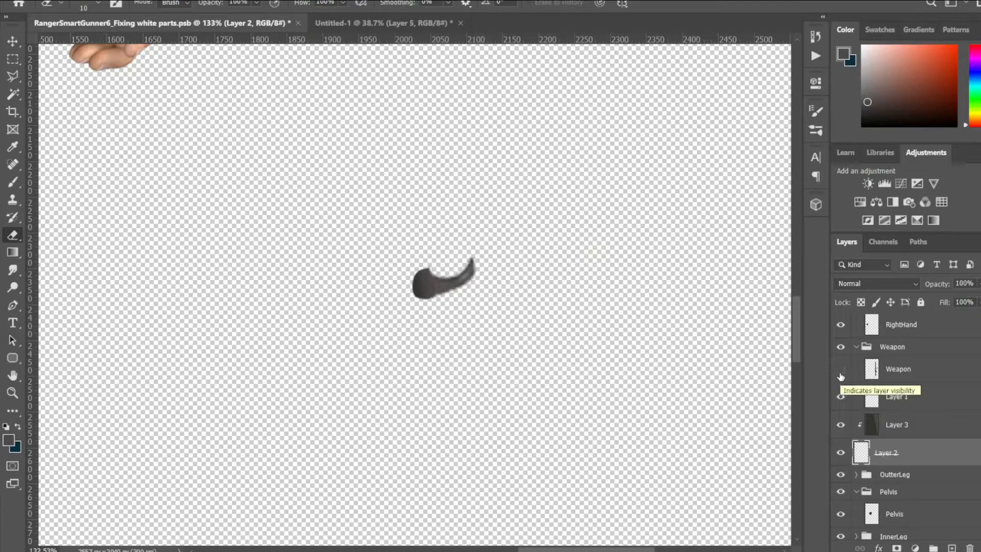
left_click(840, 369)
scroll(462, 292, "down", 3, "alt")
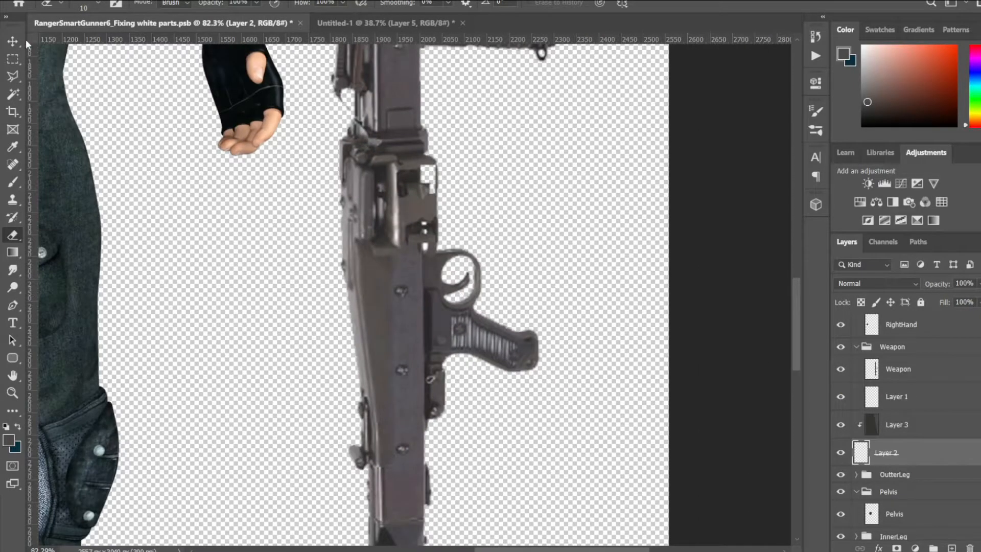
left_click(14, 42)
scroll(349, 168, "up", 5, "alt")
left_click(535, 350)
left_click_drag(555, 321, 473, 206)
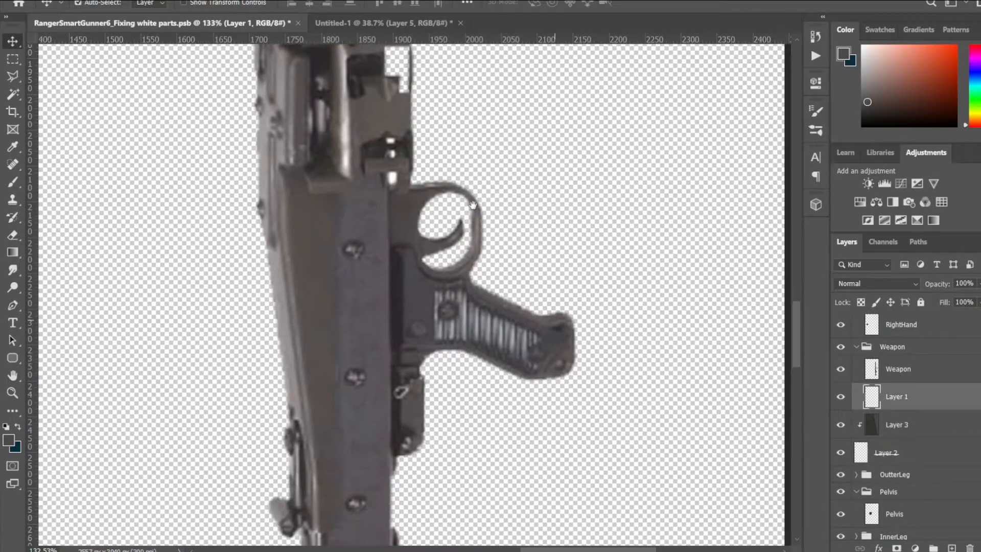
key("ctrl+t")
scroll(488, 258, "up", 2, "alt")
left_click_drag(418, 228, 383, 239)
scroll(510, 239, "down", 5, "alt")
scroll(510, 239, "down", 2, "alt")
scroll(501, 232, "up", 6, "alt")
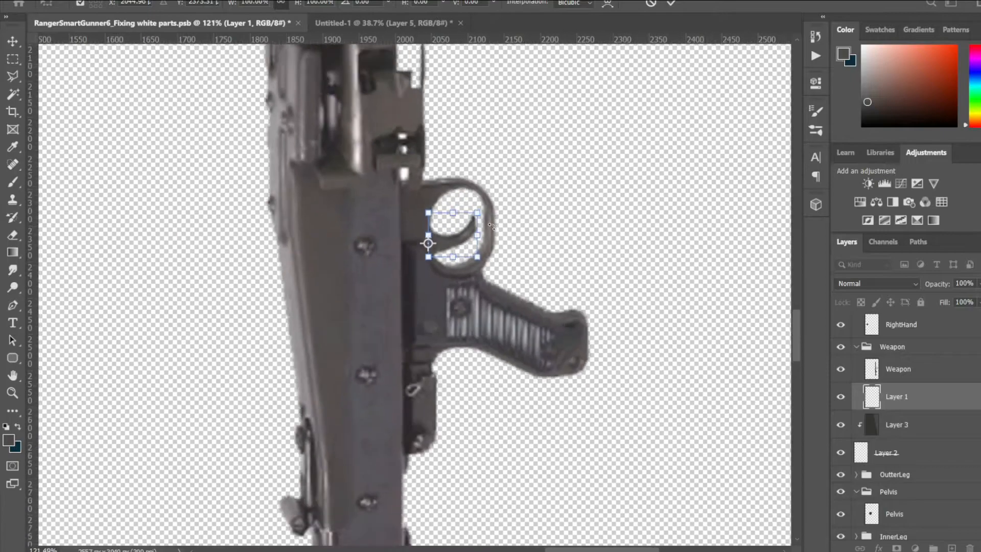
scroll(491, 226, "up", 4, "alt")
left_click_drag(510, 251, 503, 495)
left_click(654, 4)
Step: Merge Layer 2 and its clipped gradient, Layer 3, into a single layer
left_click(914, 452, "ctrl")
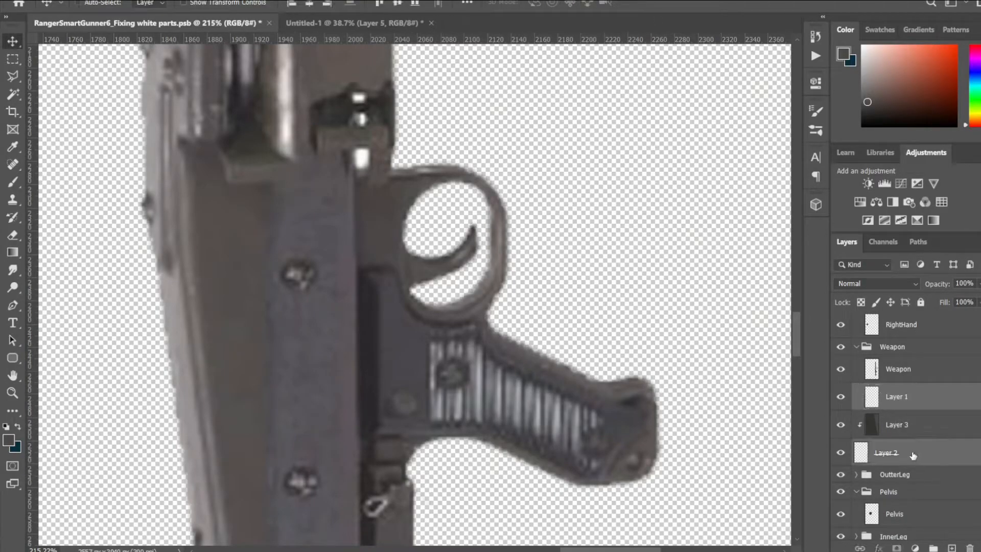
key("ctrl+t")
left_click(912, 431)
right_click(915, 444)
left_click(937, 453)
left_click(936, 434, "ctrl")
right_click(936, 434)
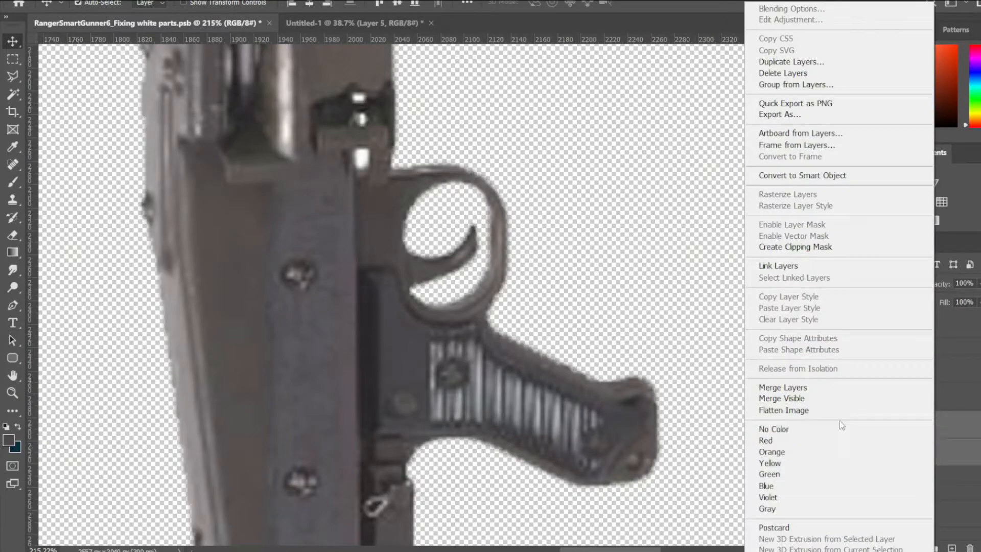
left_click(838, 387)
Step: Try rotating the two trigger parts on Layer 1 and Layer 3 together about a pivot at the trigger's base
key("ctrl+t")
left_click_drag(428, 257, 396, 267)
key("Return")
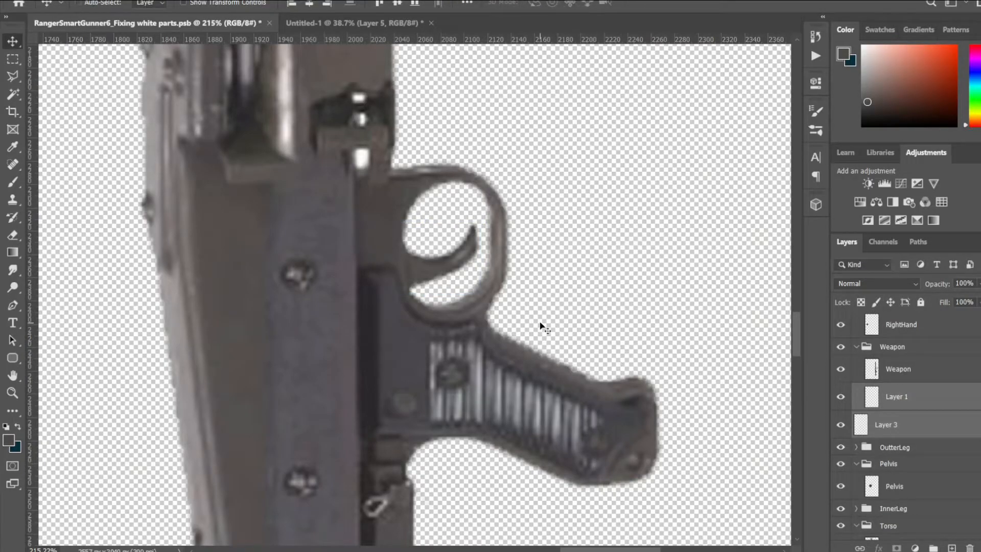
key("ctrl+t")
left_click_drag(506, 311, 518, 418)
key("ctrl+z")
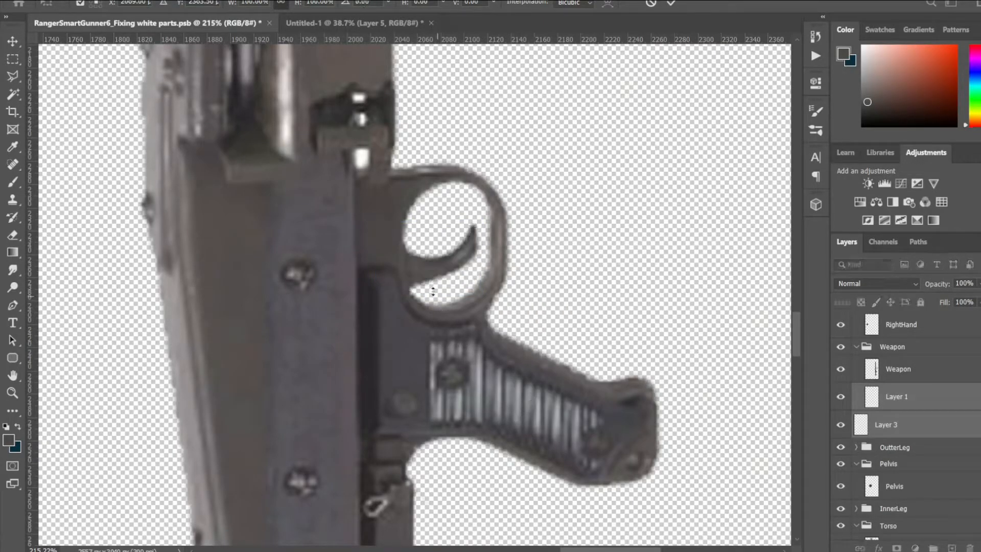
left_click_drag(433, 276, 402, 270, "alt")
left_click_drag(526, 338, 593, 498)
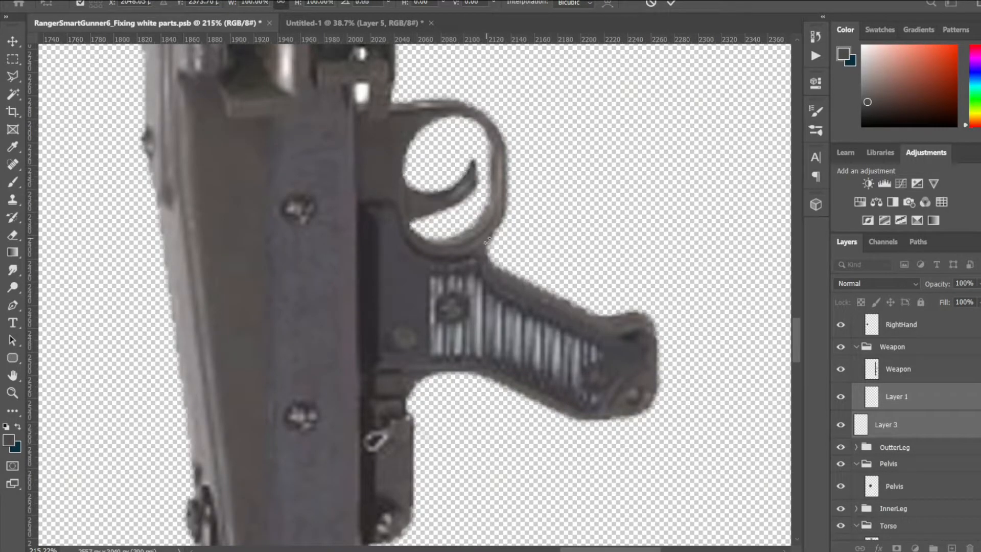
scroll(409, 181, "down", 5, "alt")
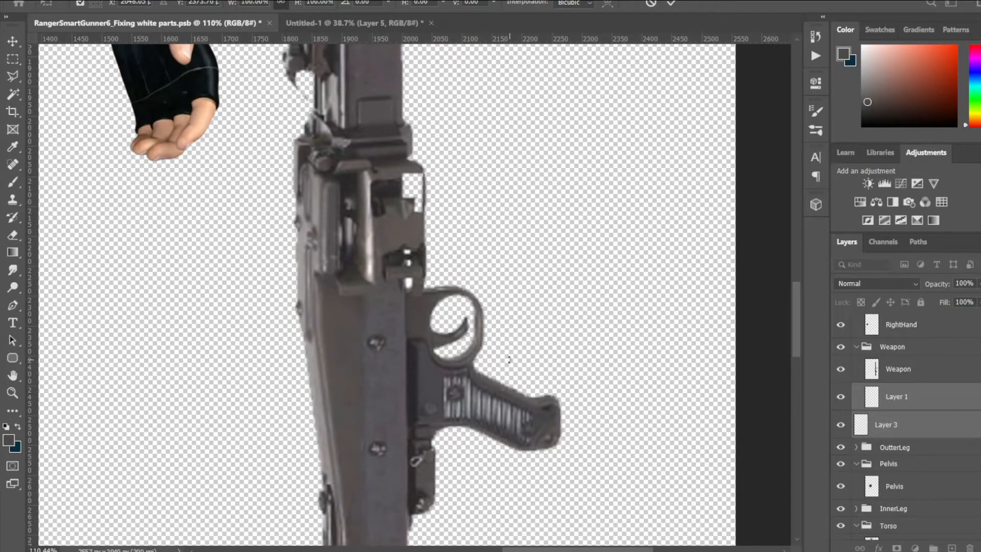
mouse_move(510, 379)
left_mouse_down()
mouse_move(502, 464)
mouse_move(533, 373)
mouse_move(523, 425)
mouse_move(531, 359)
mouse_move(533, 424)
mouse_move(526, 390)
mouse_move(517, 420)
mouse_move(532, 357)
mouse_move(503, 403)
mouse_move(507, 420)
mouse_move(509, 364)
mouse_move(509, 463)
mouse_move(508, 370)
mouse_move(506, 393)
left_mouse_up()
mouse_move(508, 425)
left_mouse_down()
mouse_move(507, 383)
mouse_move(511, 426)
left_mouse_up()
scroll(504, 360, "down", 7, "alt")
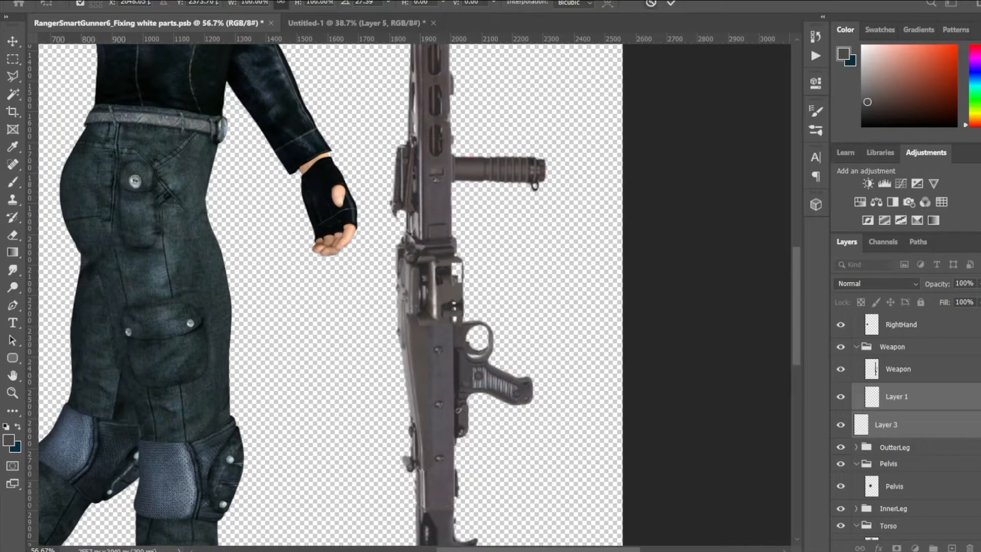
key("Return")
Step: Merge Layer 3 with Layer 1 and rename the merged layer Trigger
scroll(490, 373, "up", 5, "alt")
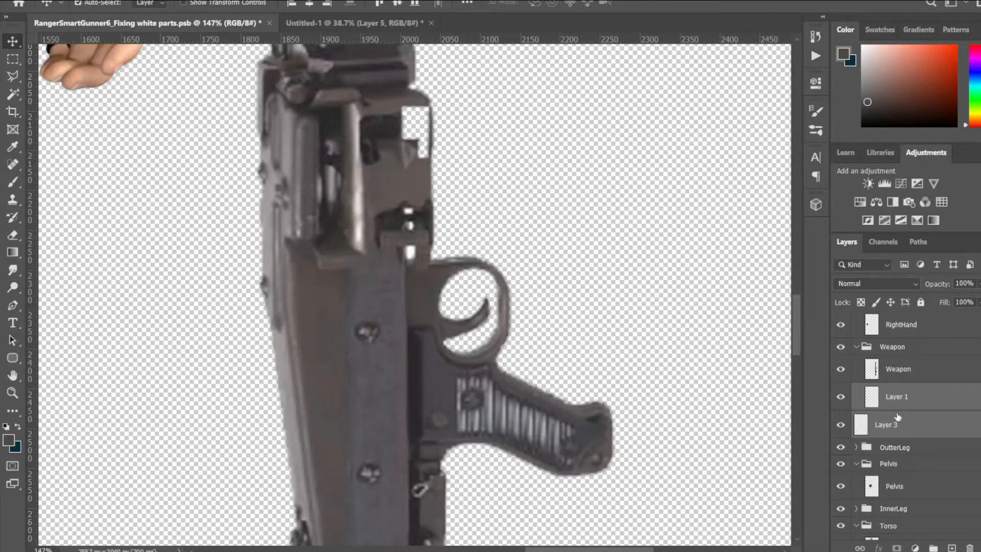
left_click(897, 419)
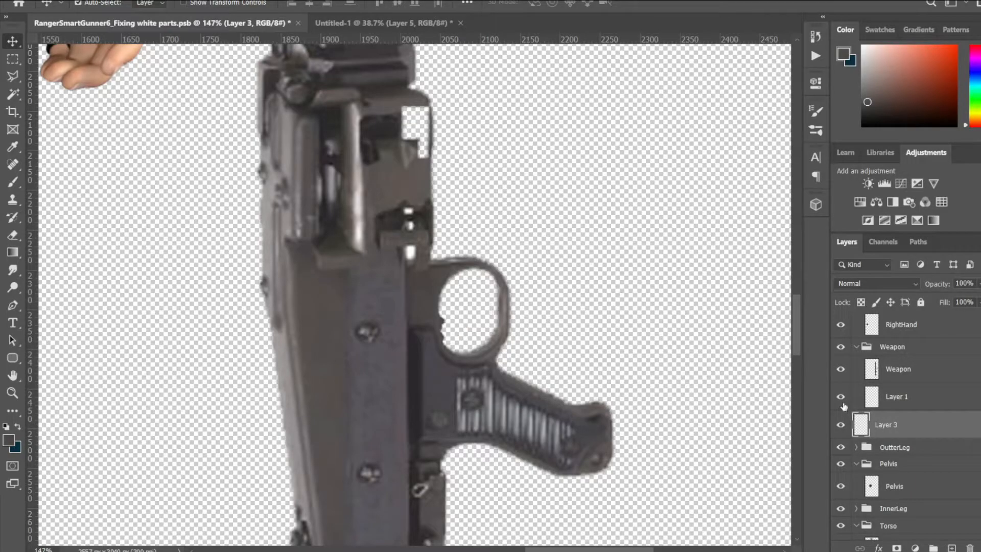
right_click(923, 425)
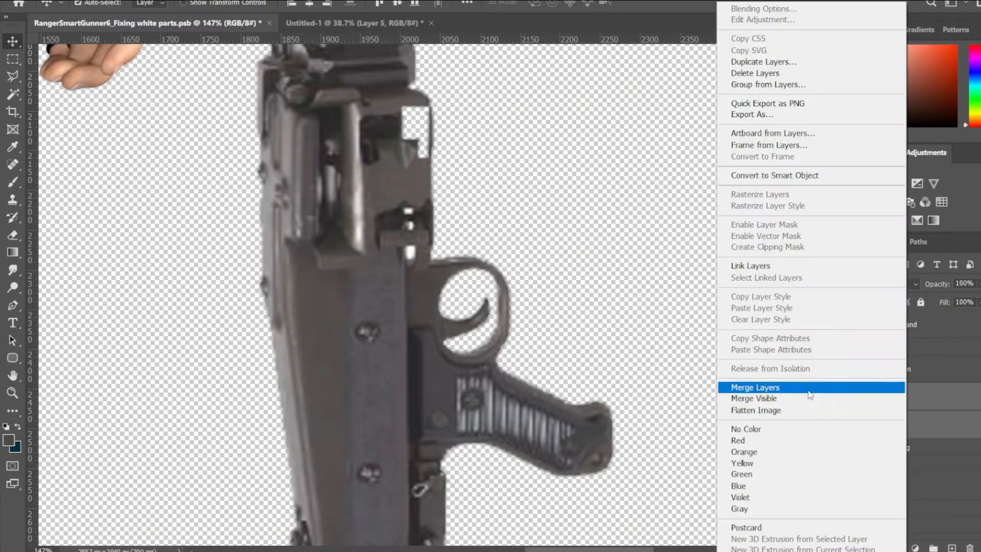
left_click(756, 386)
double_click(894, 397)
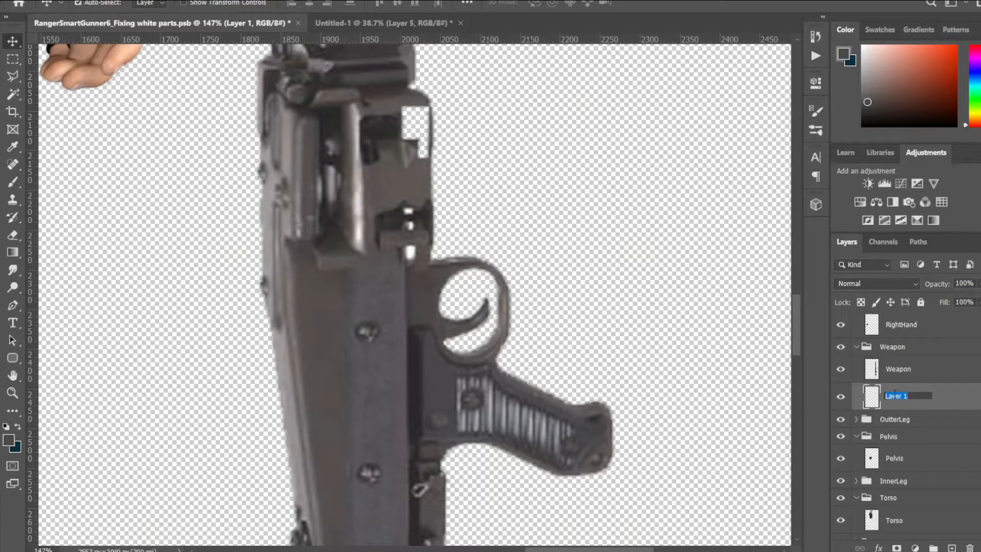
type("Trigger")
key("Return")
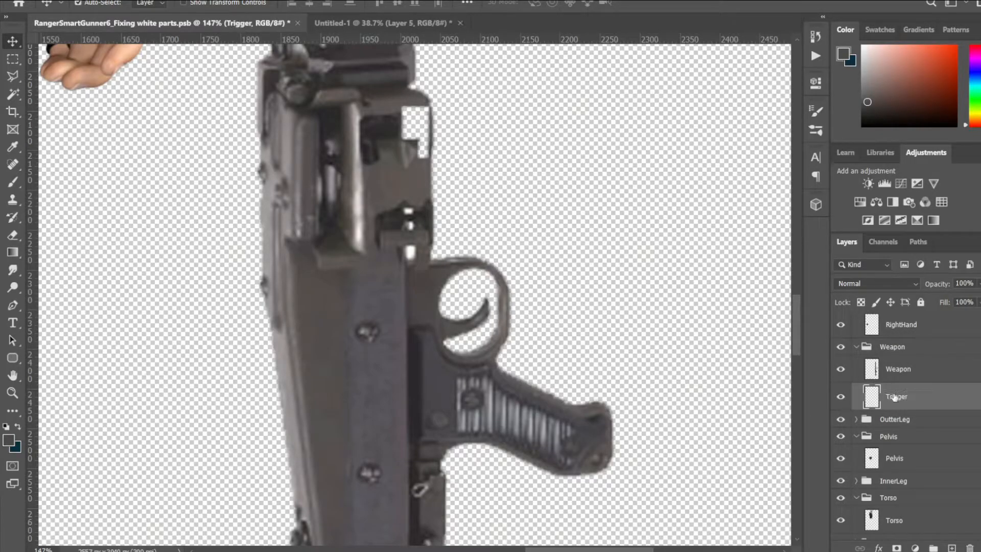
Step: Review the whole character and gun artwork, and select the Torso layer for inspection
scroll(897, 398, "up", 1)
scroll(434, 260, "down", 5, "alt")
left_click_drag(431, 296, 547, 388)
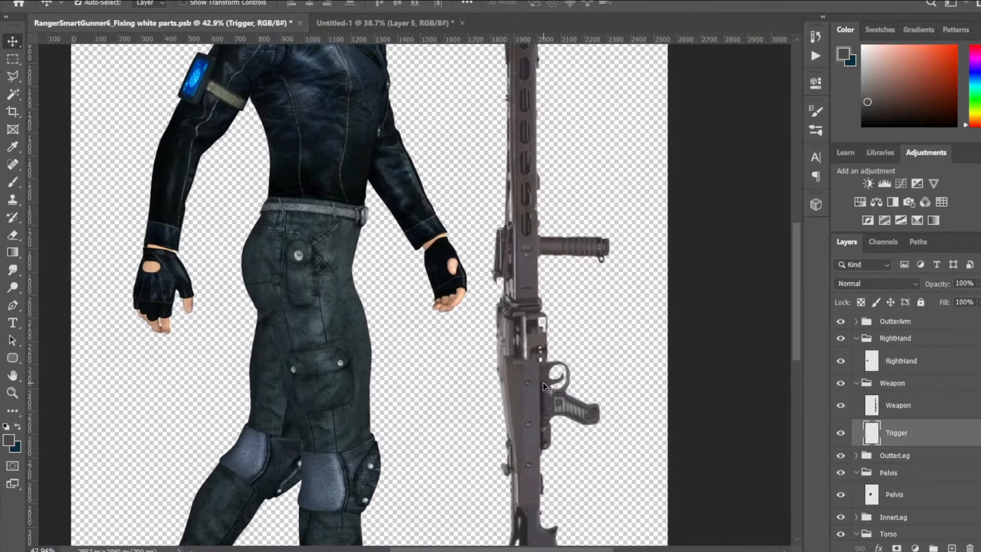
scroll(543, 389, "down", 2, "alt")
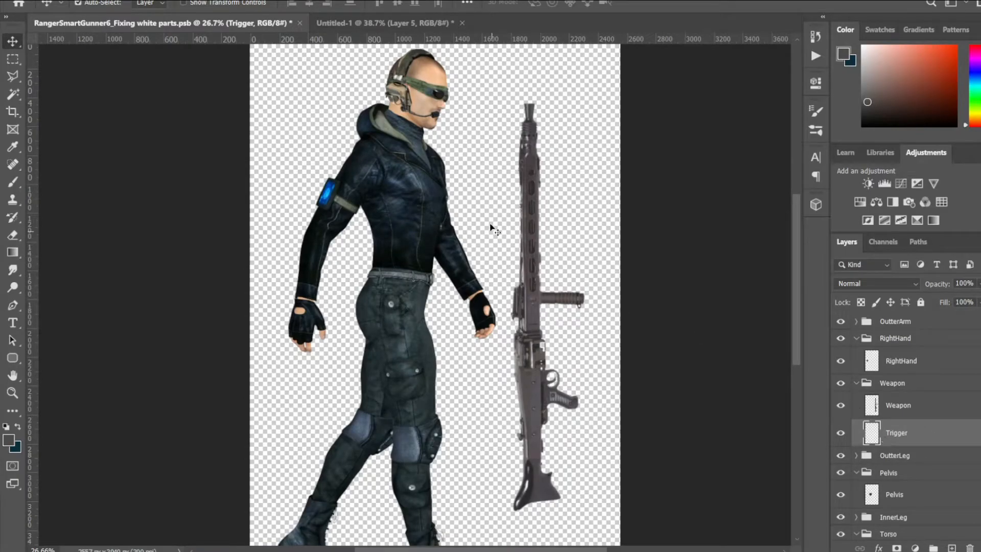
scroll(559, 382, "up", 2, "alt")
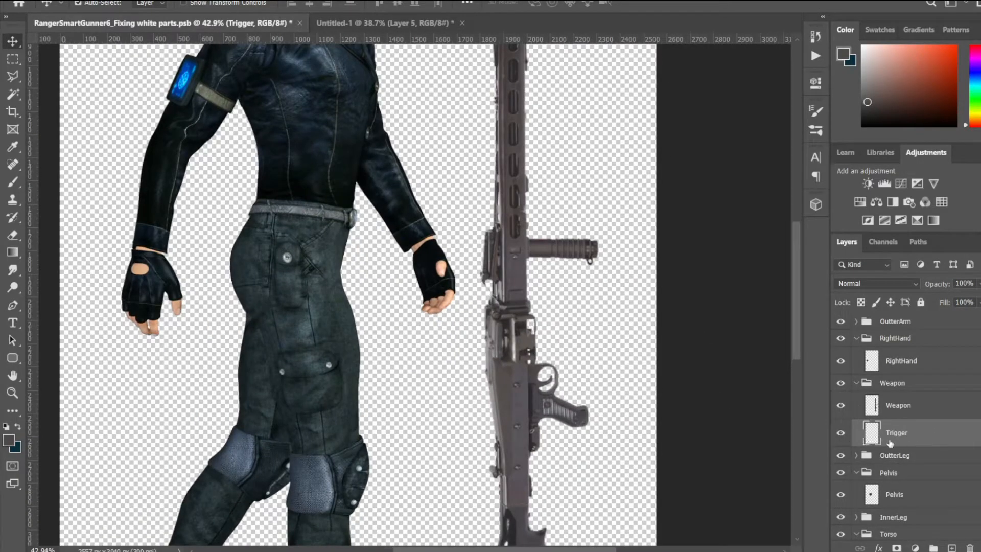
scroll(895, 442, "down", 3)
left_click(900, 492)
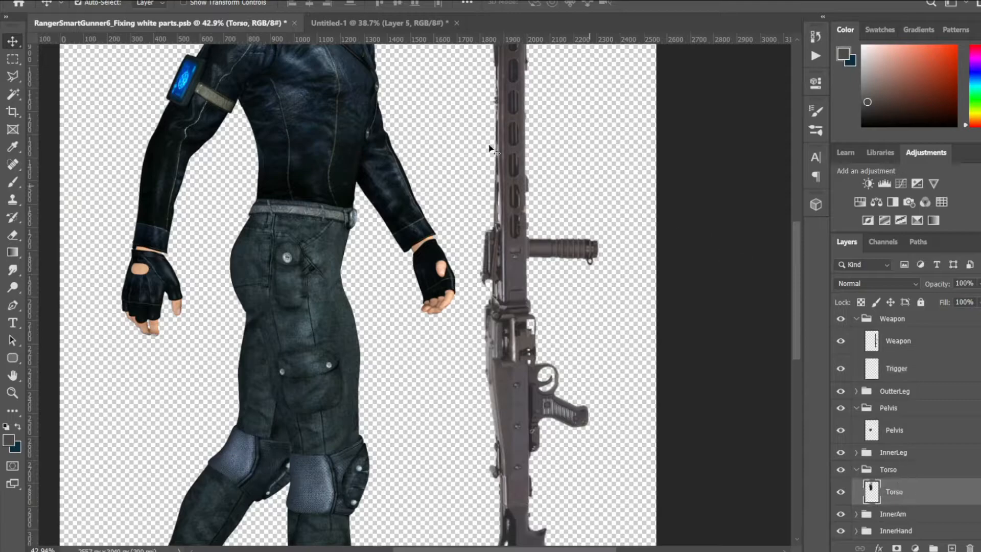
scroll(310, 186, "up", 2, "alt")
scroll(339, 181, "down", 2, "alt")
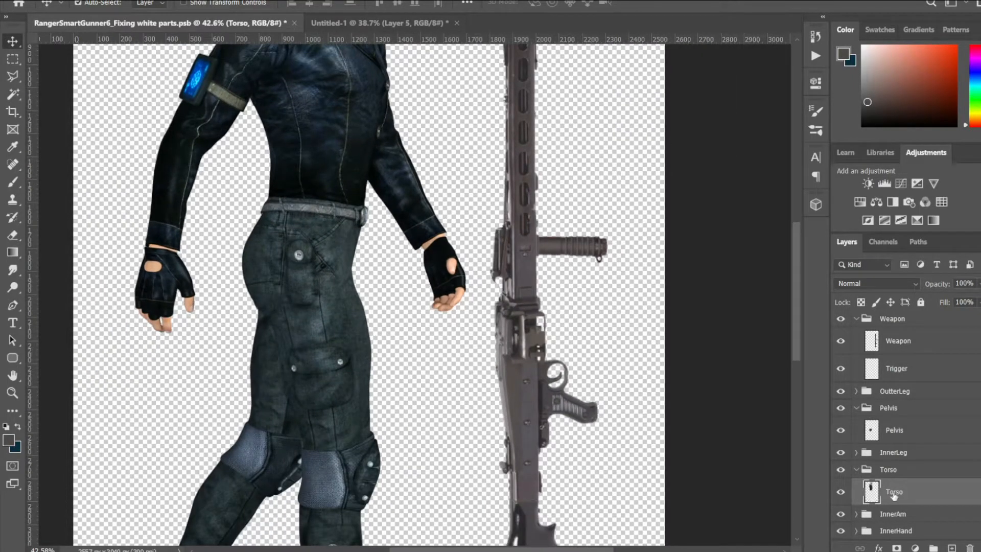
scroll(373, 285, "down", 3, "alt")
Step: Save the document on the computer as RangerSmartGunner7_Fixing Head and trigger.psb with Maximize Compatibility on
key("ctrl+shift+s")
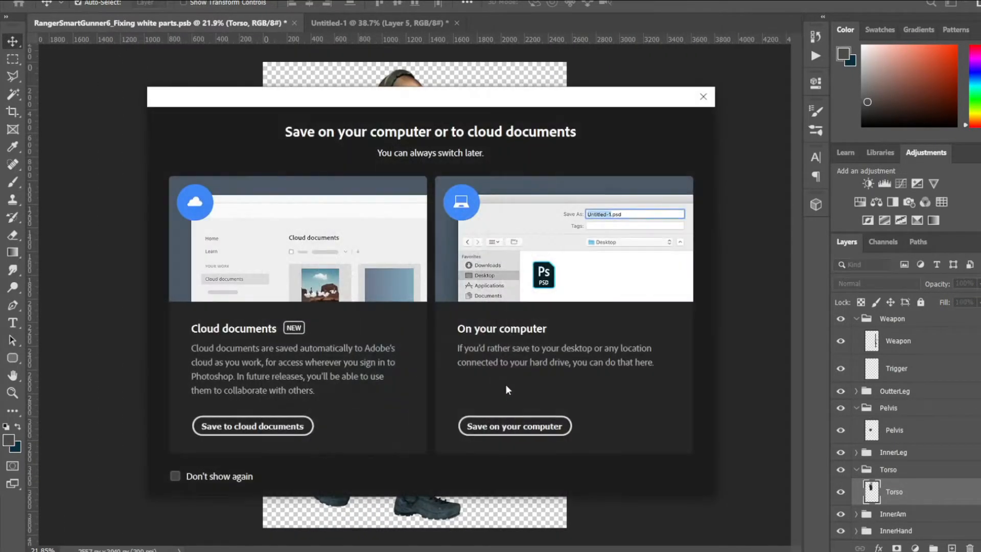
left_click(538, 427)
left_click(221, 251)
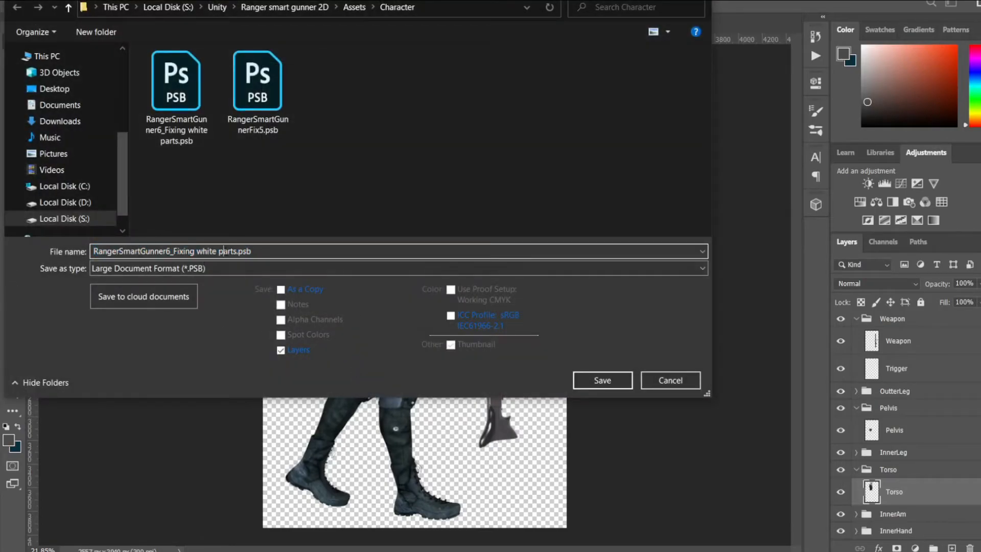
type("7")
key("Right")
key("ctrl+shift+Right")
key("ctrl+shift+Right")
key("ctrl+shift+Left")
key("ctrl+shift+Right")
key("ctrl+Right")
key("ctrl+shift+Left")
key("ctrl+shift+Left")
type("Head and trig")
key("Return")
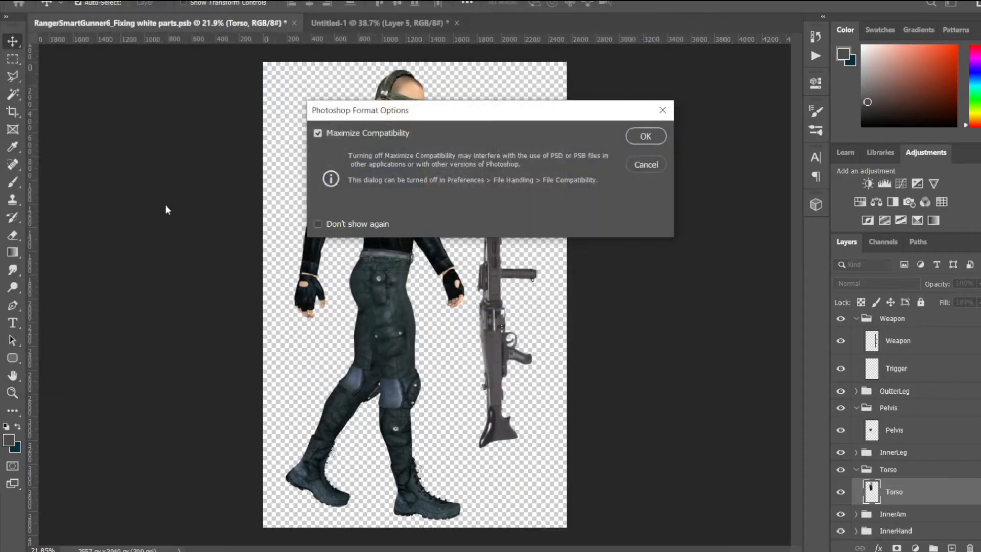
left_click(645, 136)
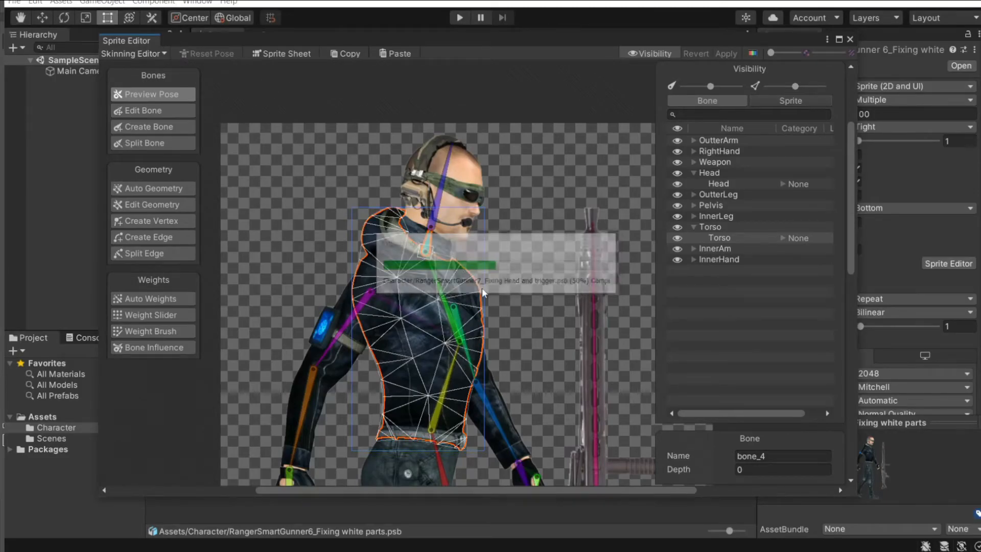
Step: In Unity, close the old sprite session and open RangerSmartGunner7_Fixing Head and trigger in the Skinning Editor
left_click(851, 39)
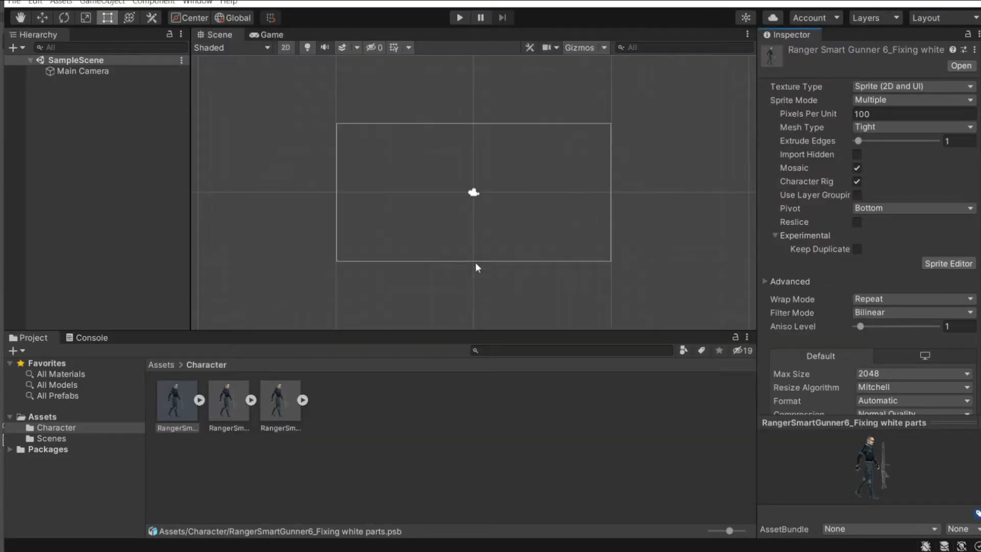
left_click(277, 425)
left_click(237, 415)
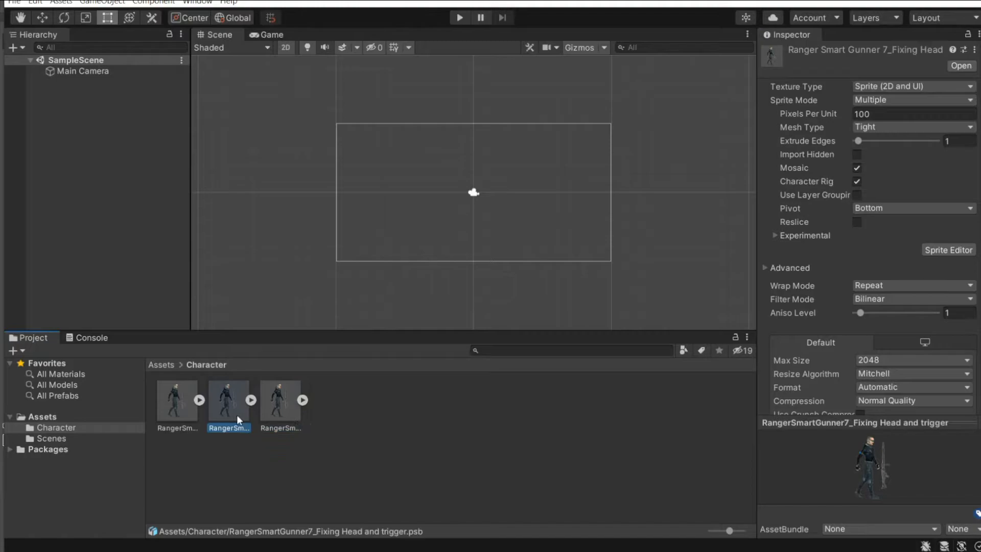
left_click(943, 252)
left_click(133, 55)
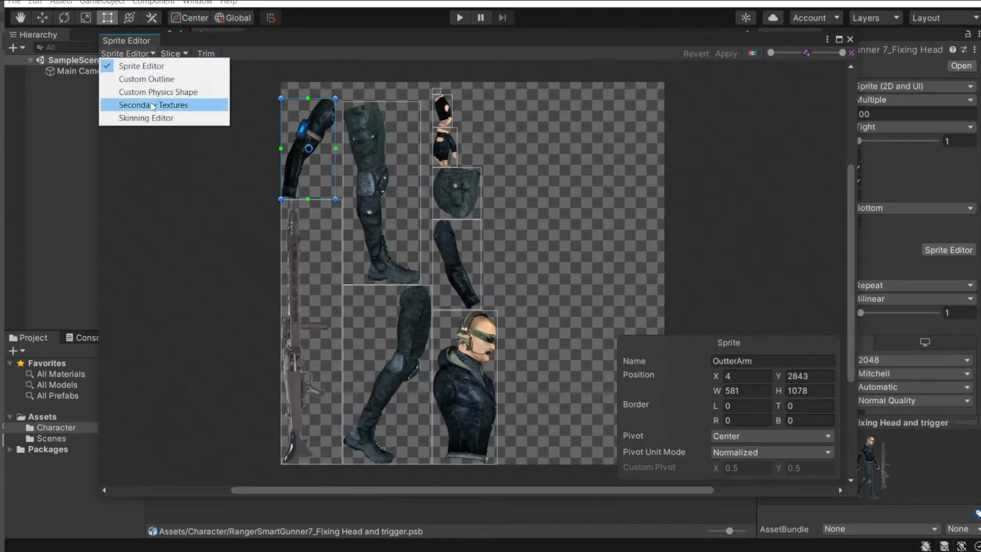
left_click(154, 120)
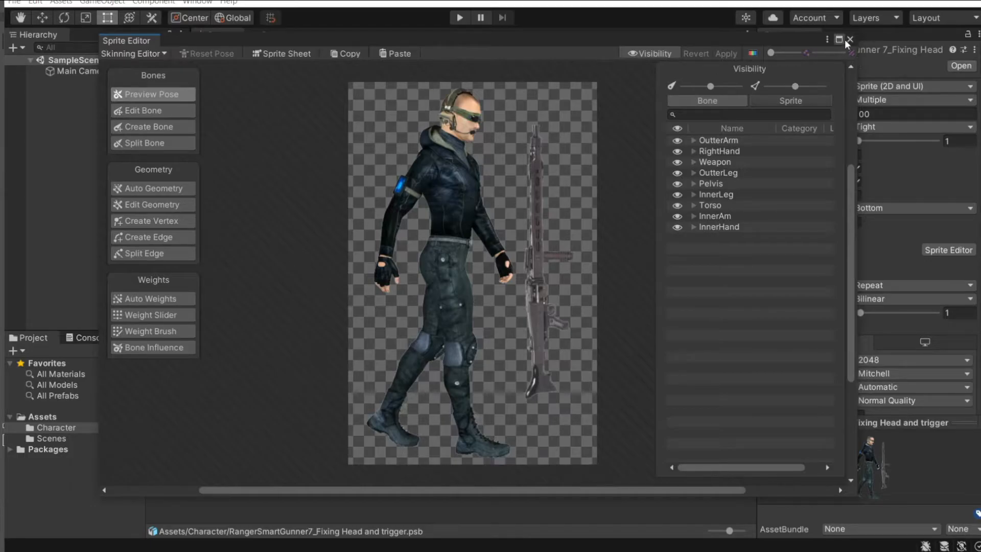
Step: Switch to the Sprite Editor module and examine the sliced parts, including the trigger, hands, torso and head
left_click(165, 54)
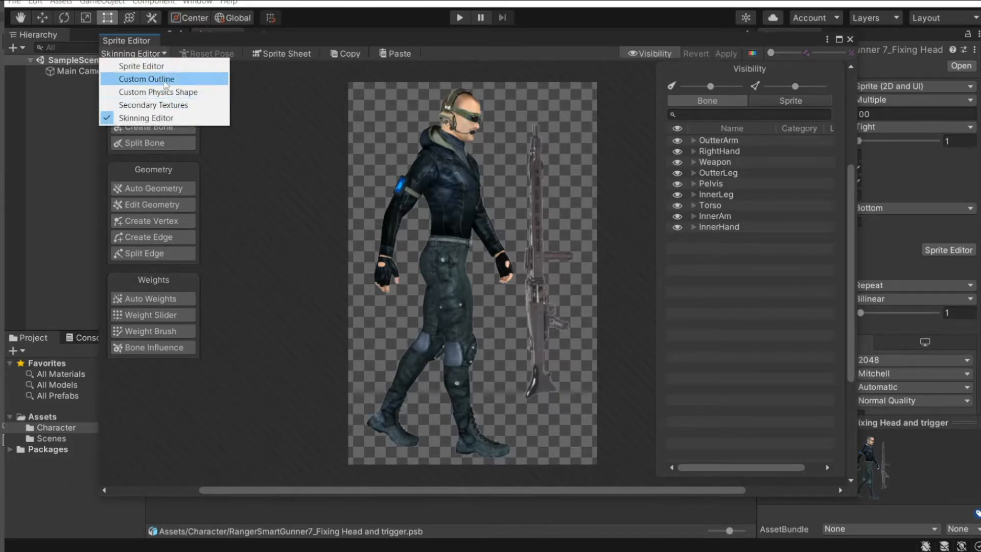
left_click(131, 66)
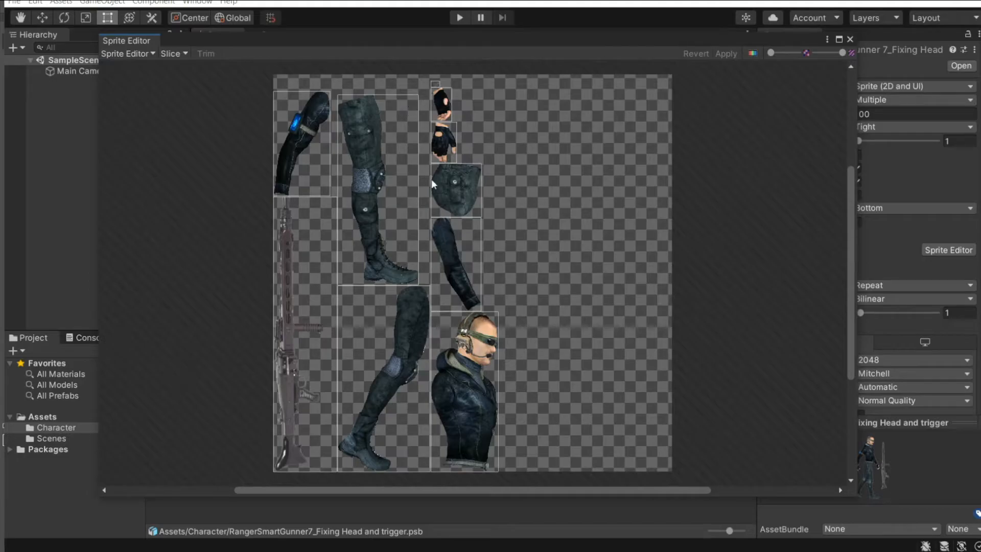
scroll(432, 97, "up", 6)
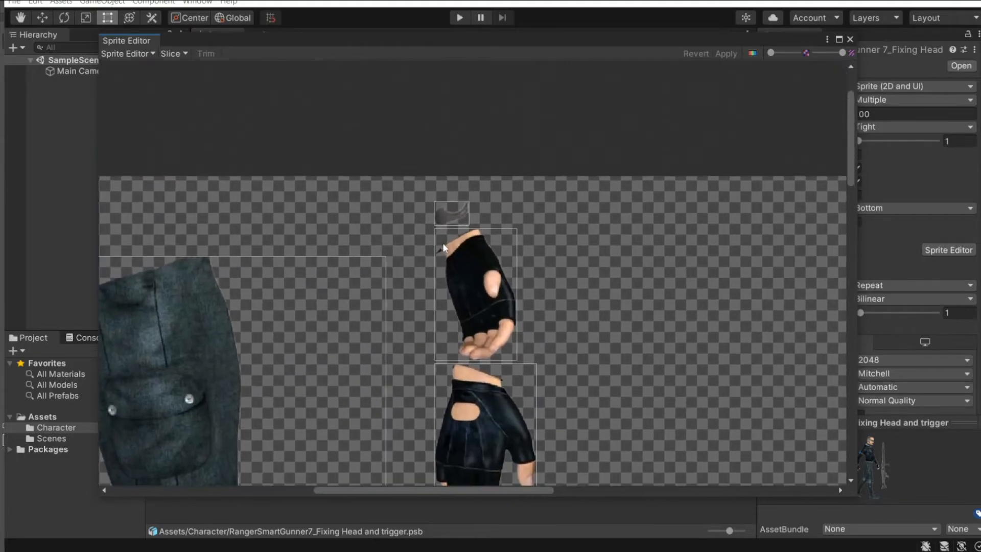
scroll(443, 248, "up", 3)
scroll(440, 173, "down", 10)
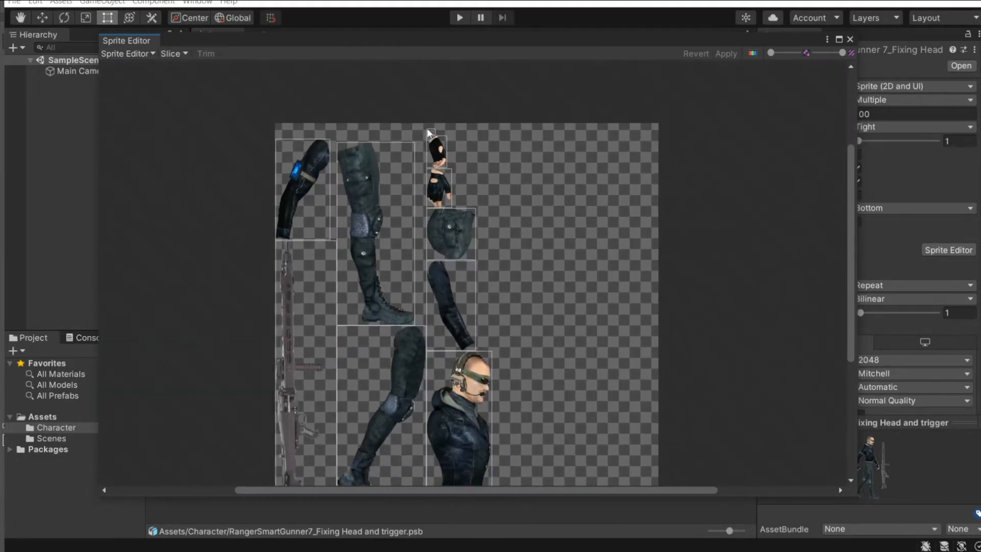
scroll(459, 320, "up", 8)
scroll(486, 213, "down", 6)
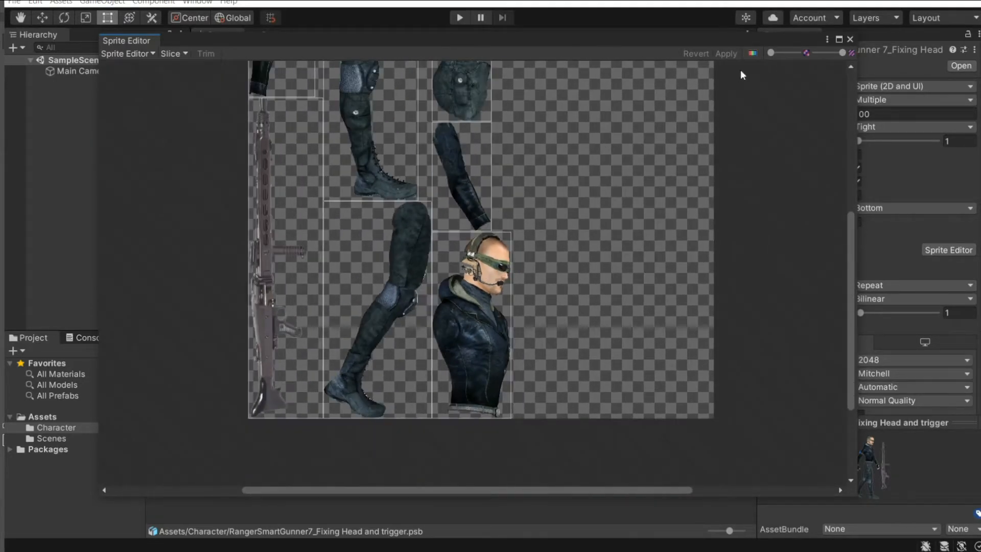
Step: Close the Sprite Editor and switch to the Character folder in File Explorer
left_click(850, 39)
key("alt+Tab")
key("alt+Tab")
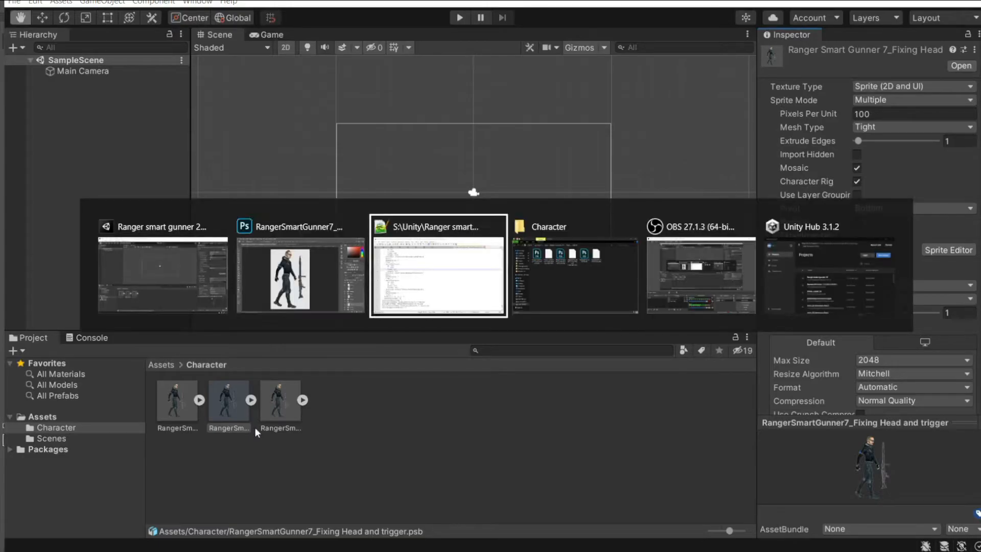
key("alt+Tab")
key("alt+Tab")
key("alt+Tab")
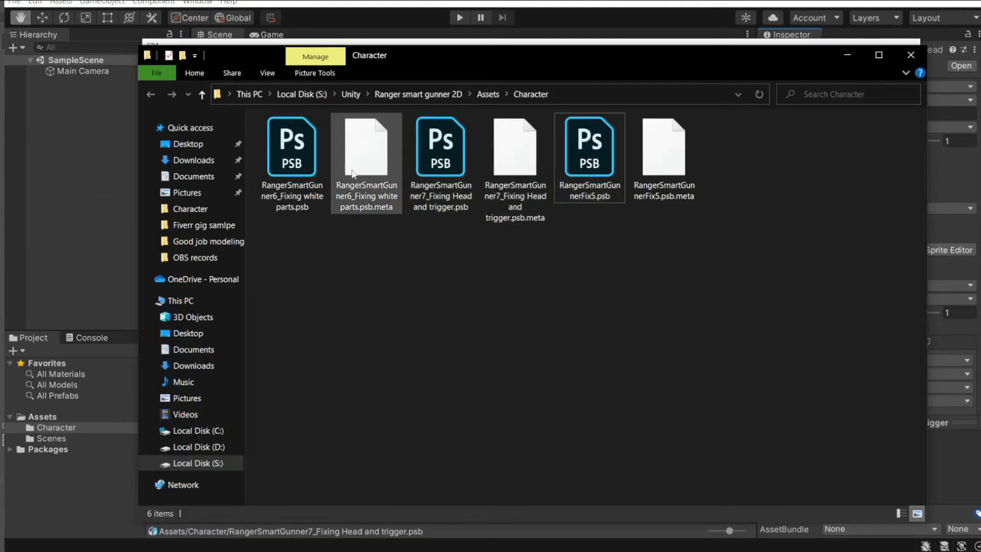
Step: Switch to Notepad++, reload RangerSmartGunner6_Fixing white parts.psb.meta, and close the RangerSmartGunnerFix5.psb.meta file
key("alt+Tab")
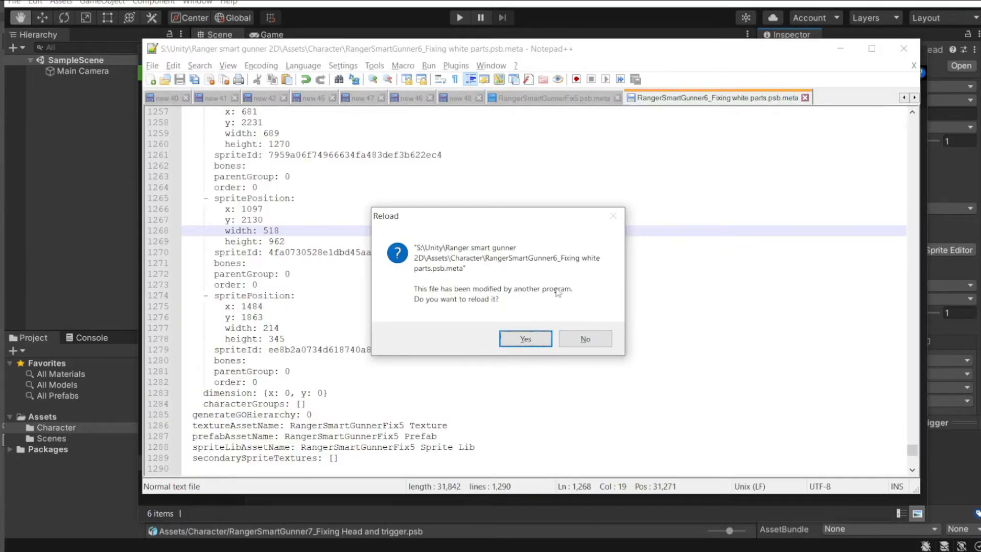
left_click(526, 339)
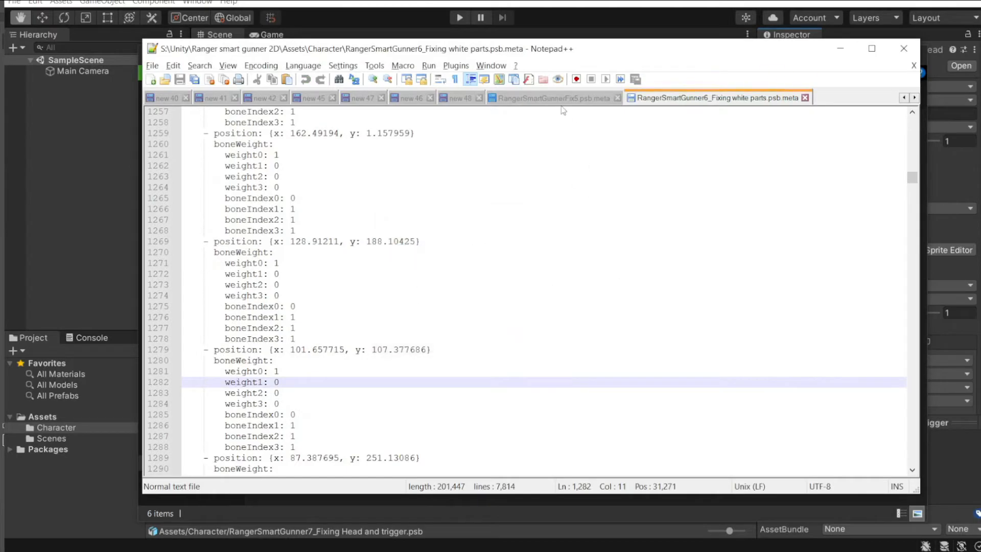
left_click(593, 102)
left_click(618, 98)
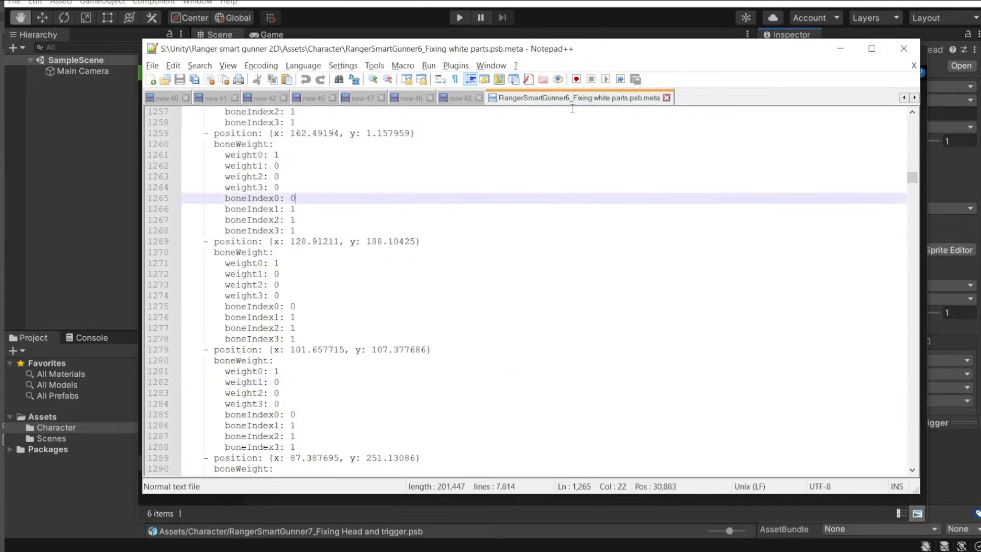
Step: From the Character folder, open RangerSmartGunner7_Fixing Head and trigger.psb.meta in Notepad++
key("alt+Tab")
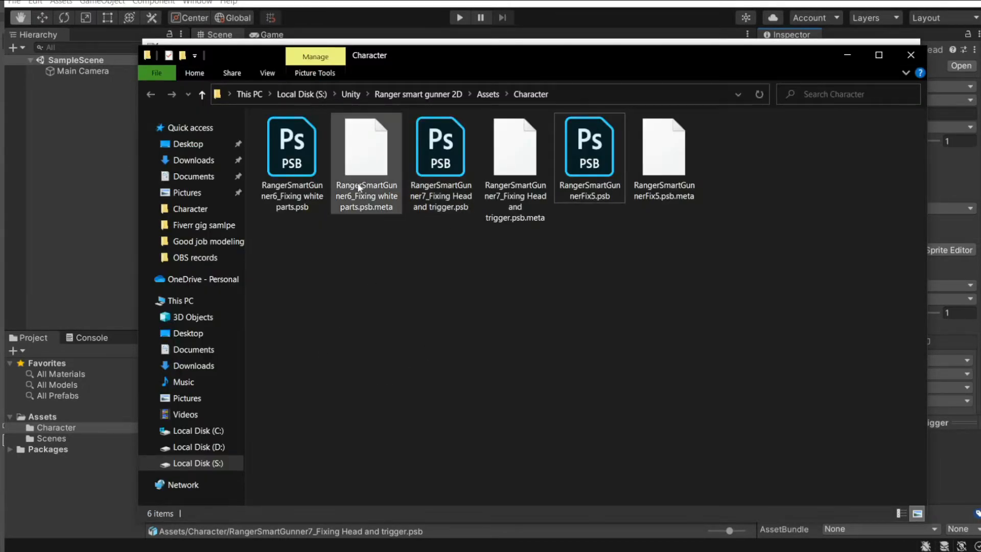
key("alt+Tab")
key("alt+Tab")
key("alt+Tab")
key("alt+Tab")
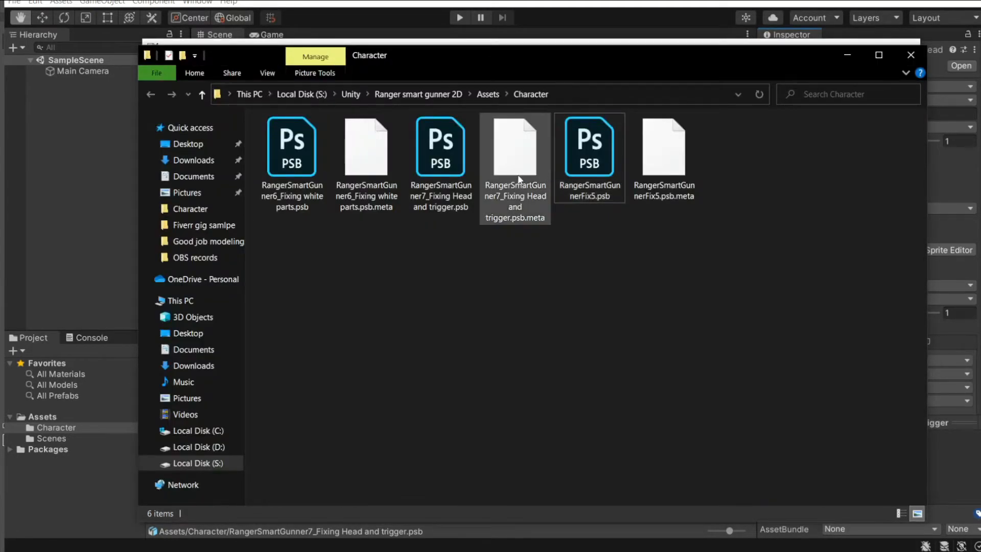
left_click(540, 203)
right_click(540, 203)
left_click(527, 231)
Step: Replace the entire RangerSmartGunner7 meta file content with the full text of the RangerSmartGunner6 meta file and save it
key("ctrl+Tab")
left_click(527, 230)
key("ctrl+a")
key("ctrl+c")
left_click(772, 97)
key("ctrl+a")
key("ctrl+v")
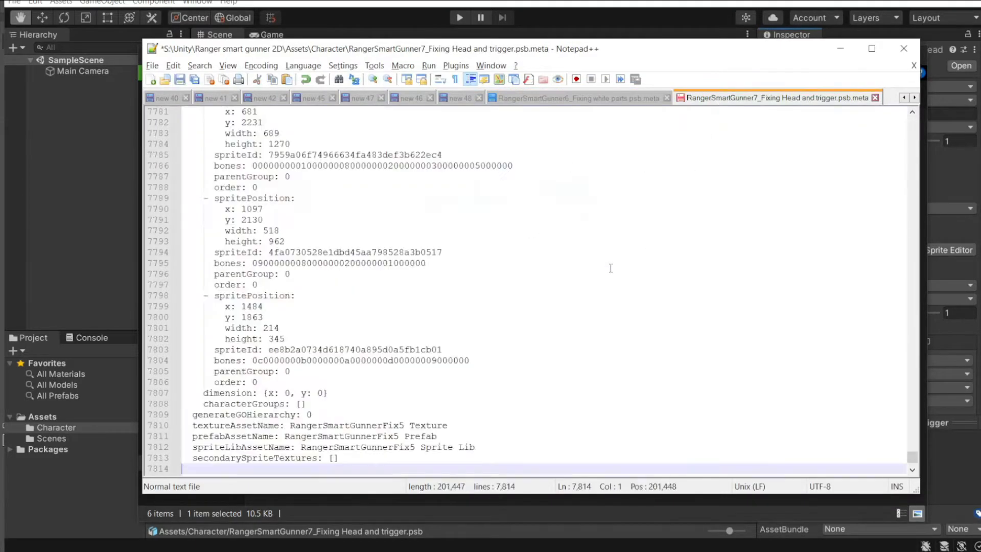
key("ctrl+s")
Step: Switch back to Unity so the RangerSmartGunner7 character file is reimported with the edited meta data
key("alt+Tab")
key("alt+Tab")
key("Tab")
key("Tab")
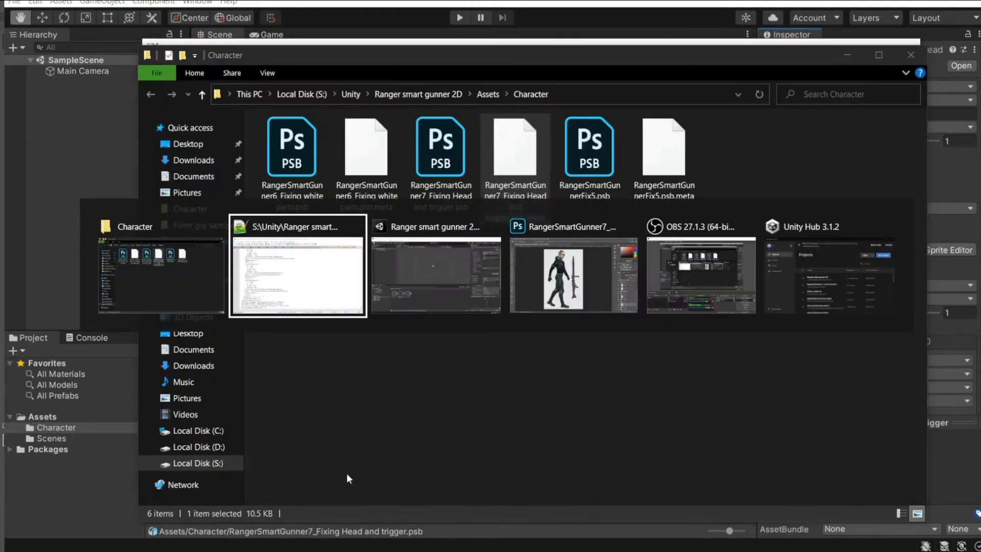
key("alt+Tab")
key("Tab")
key("Tab")
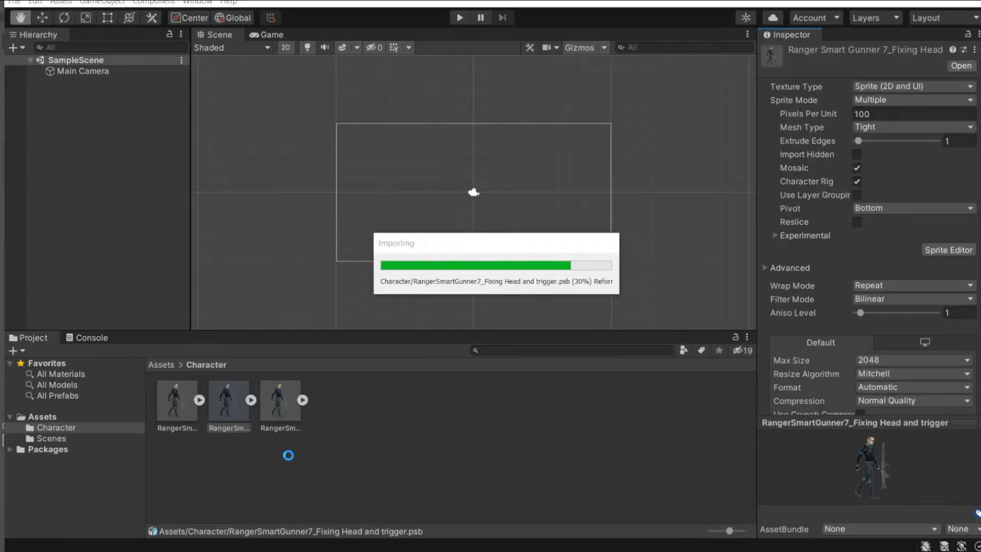
Step: Delete the backup asset RangerSmartGunner7_Fixing Head and trigger.psb.meta.bak from the Character folder
left_click(289, 413)
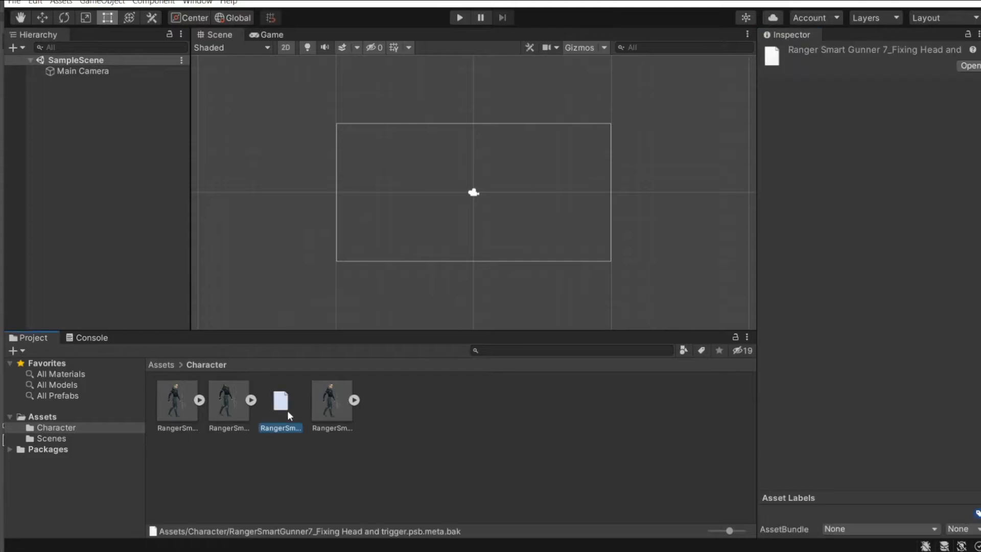
key("Delete")
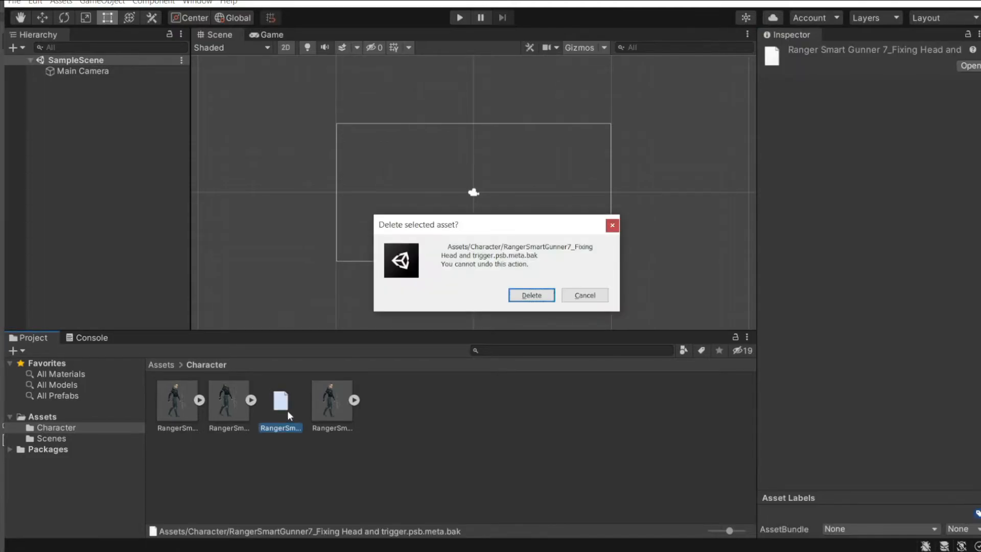
key("Return")
Step: Open RangerSmartGunner7_Fixing Head and trigger in the Sprite Editor and inspect the slices around the trigger, hands, head and torso
left_click(242, 413)
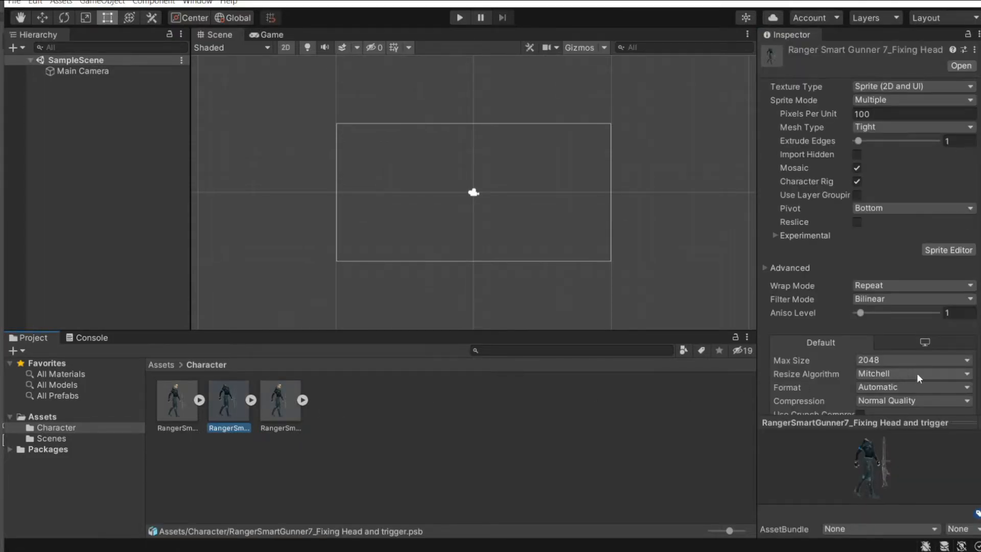
left_click(949, 250)
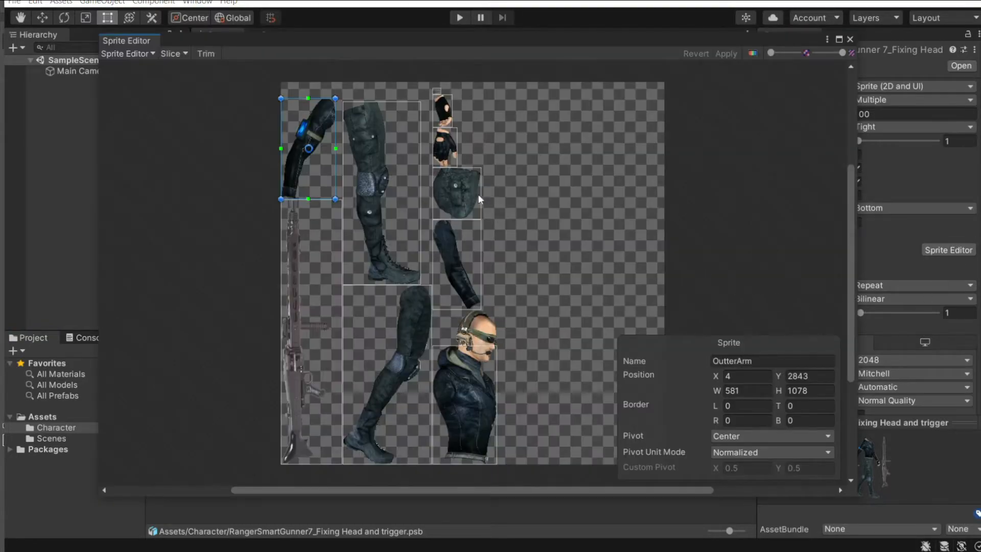
scroll(500, 306, "up", 4)
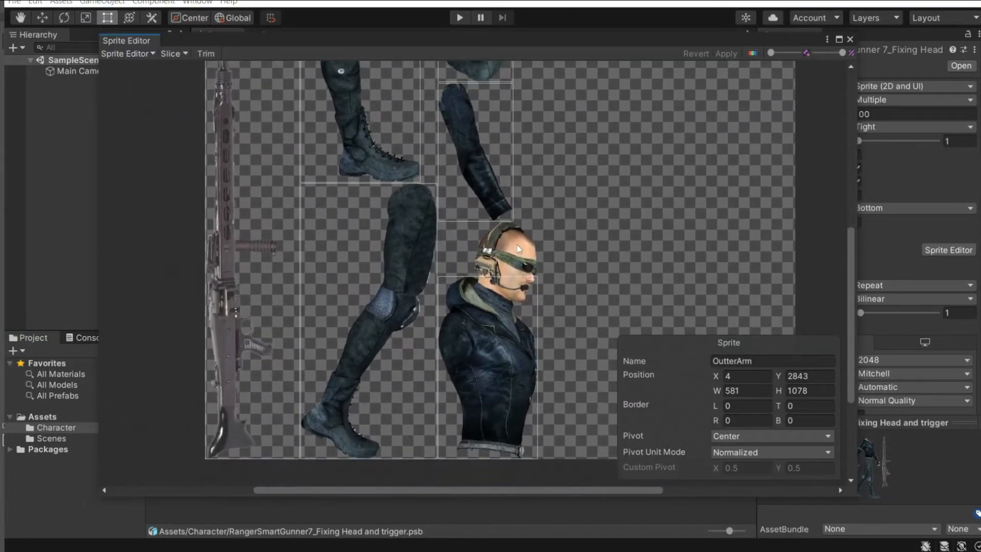
scroll(522, 317, "down", 3)
middle_click_drag(515, 231, 496, 340)
scroll(489, 263, "up", 4)
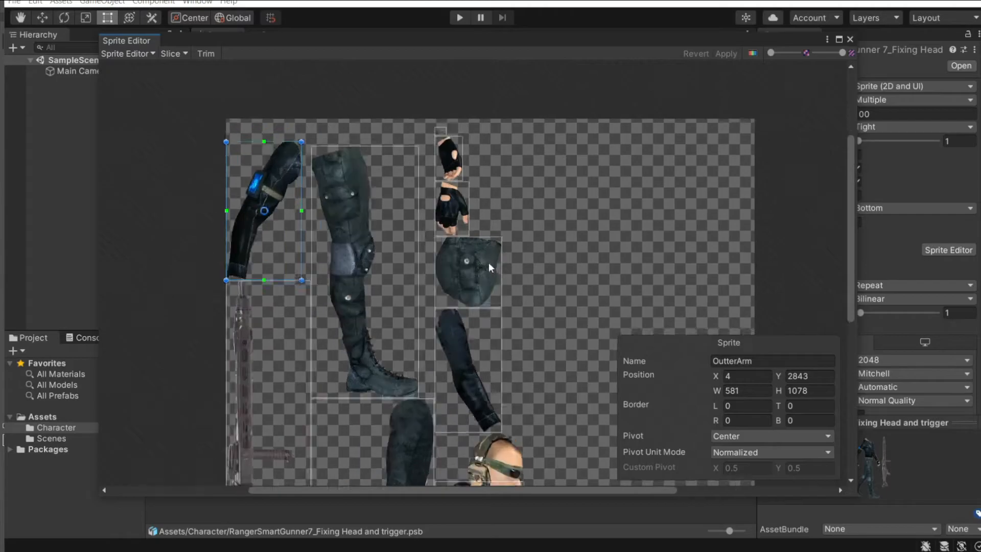
middle_click_drag(465, 185, 496, 340)
scroll(494, 327, "up", 5)
scroll(495, 327, "down", 5)
middle_click_drag(537, 425, 499, 170)
middle_click_drag(497, 381, 512, 222)
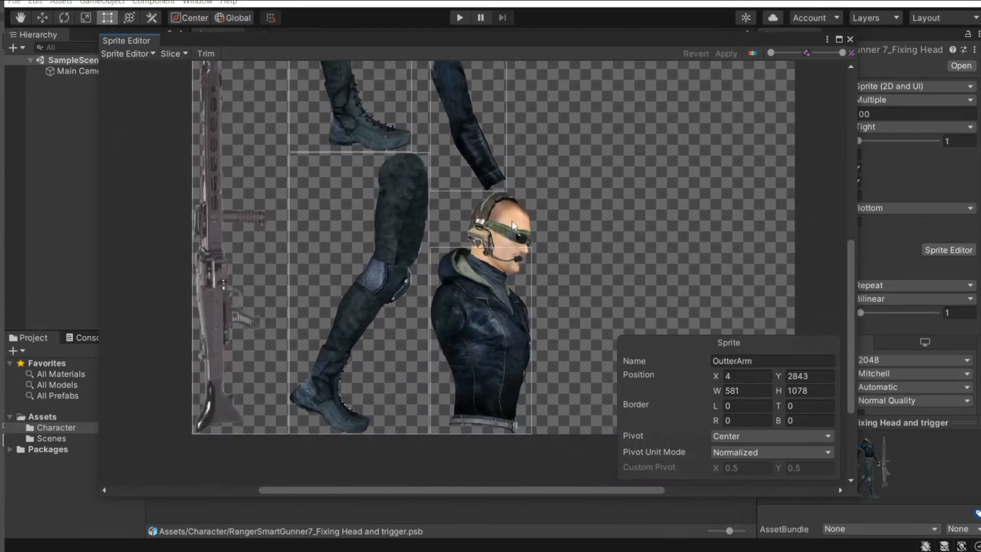
Step: Check the extent of the Torso slice around the head in RangerSmartGunner7_Fixing Head and trigger, and close the Sprite Editor
scroll(516, 280, "up", 4)
left_click(518, 274)
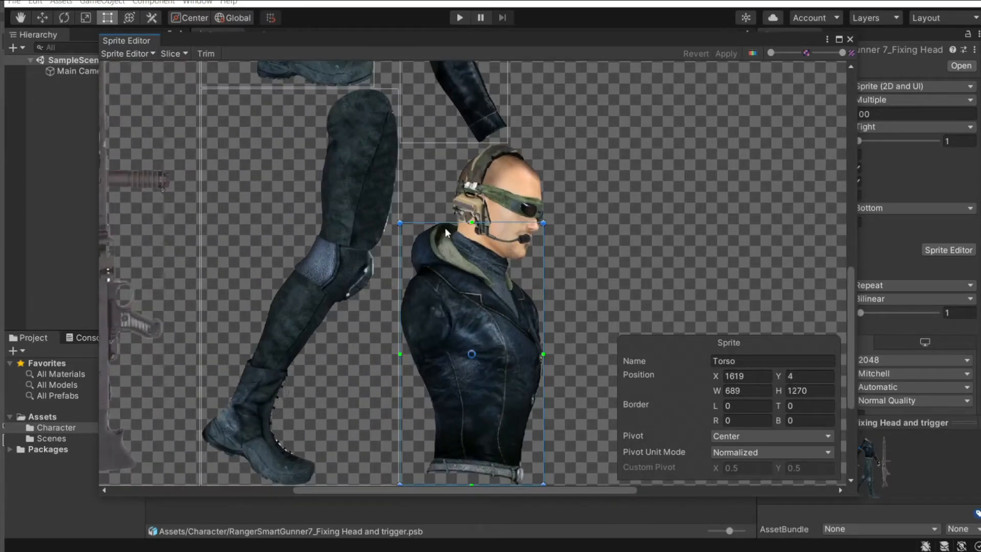
scroll(521, 312, "down", 2)
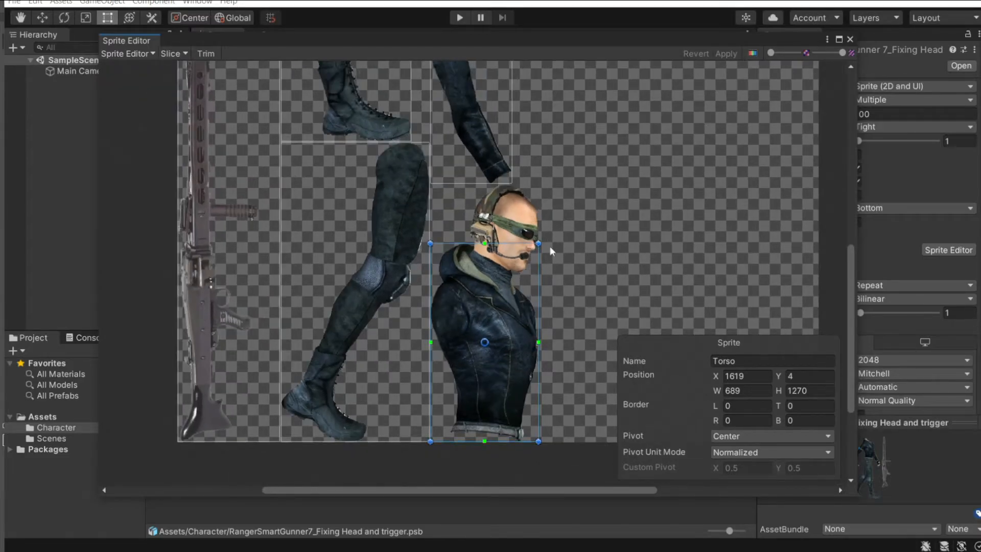
left_click(850, 39)
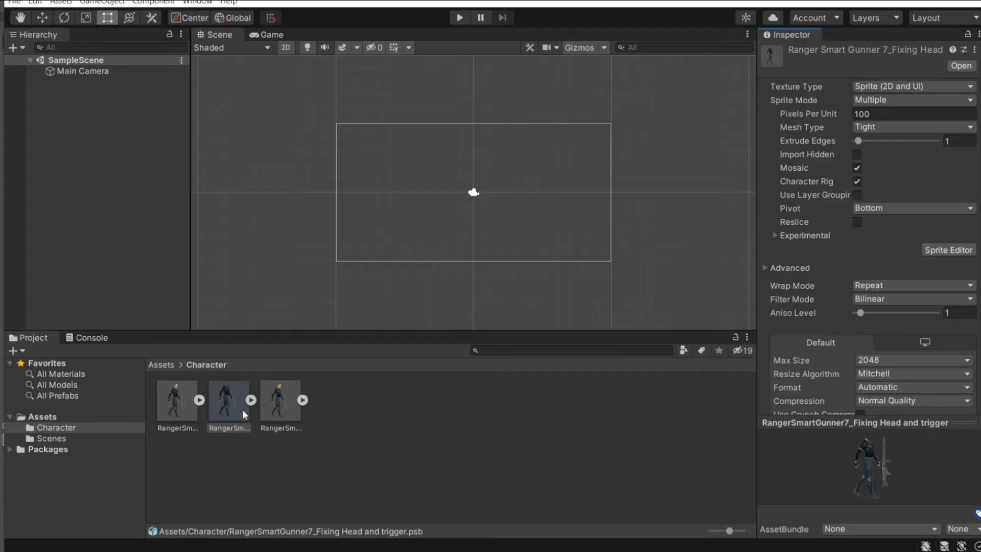
Step: Check the Torso slice of RangerSmartGunner6_Fixing white parts in the Sprite Editor for comparison, and close the editor
left_click(196, 416)
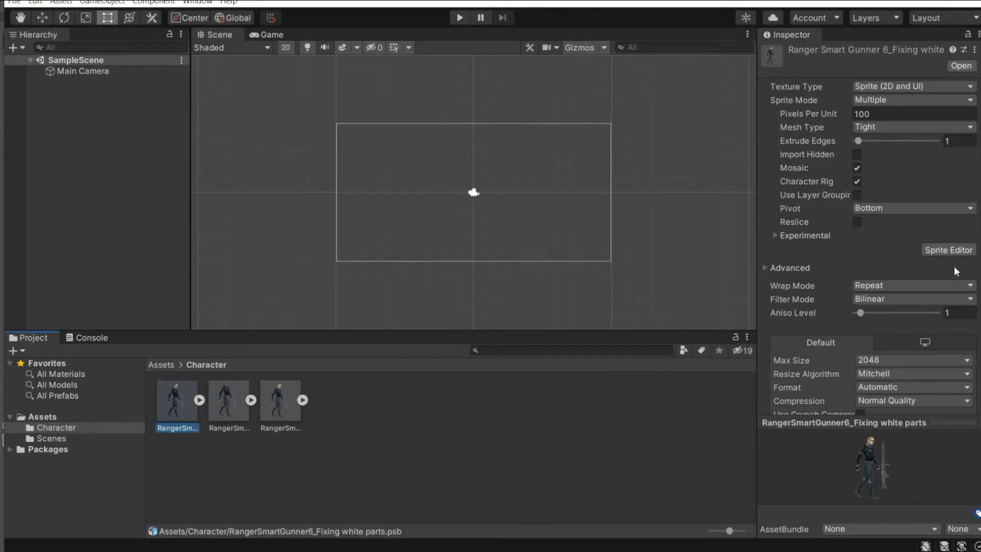
left_click(948, 250)
left_click(483, 375)
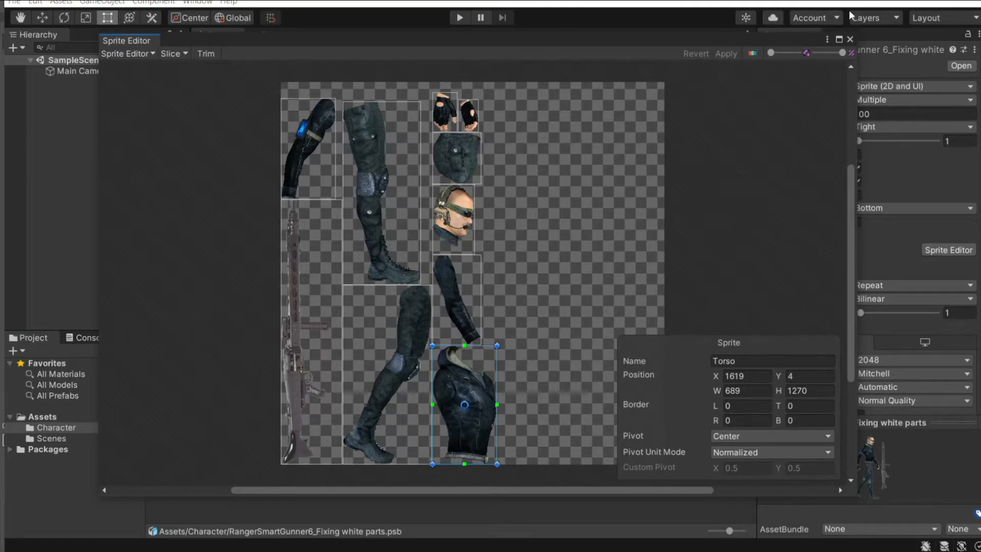
left_click(851, 40)
Step: Open RangerSmartGunner7_Fixing Head and trigger in the Skinning Editor and select the Torso sprite to examine its mesh
left_click(232, 405)
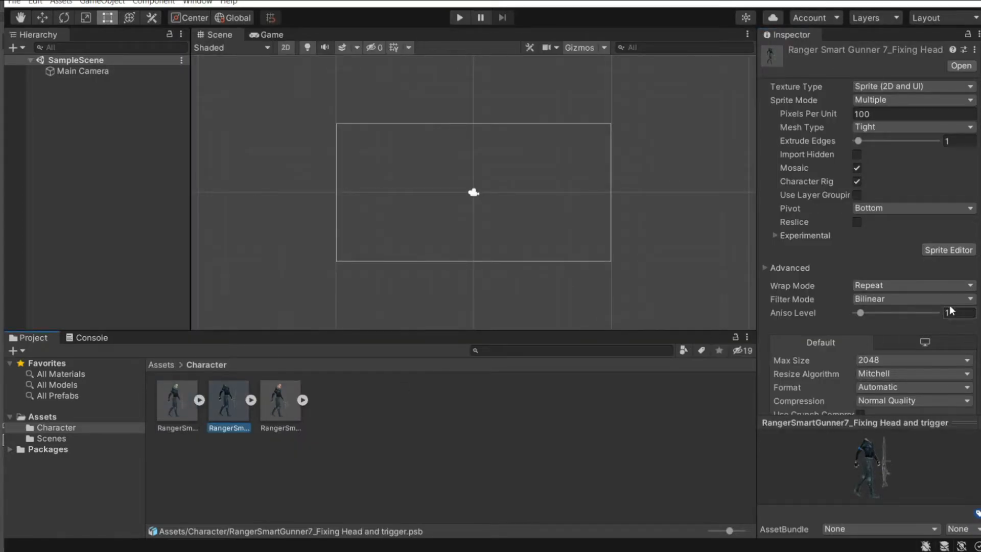
left_click(943, 250)
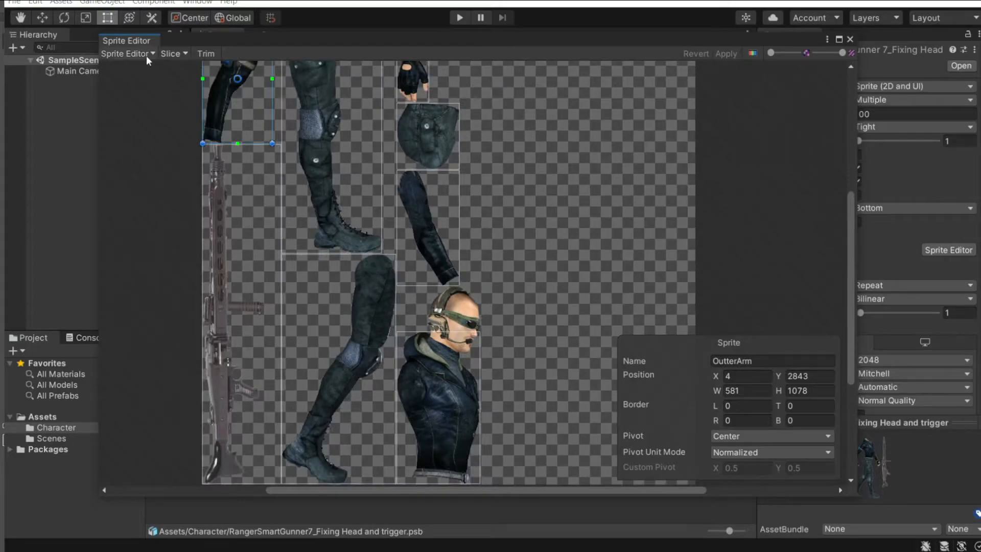
left_click(147, 54)
left_click(153, 118)
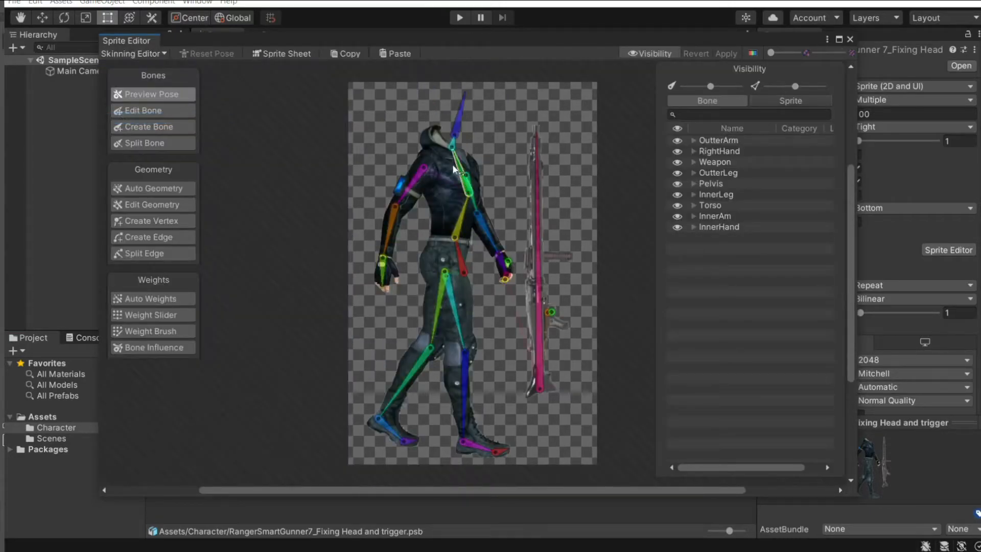
left_click(458, 204)
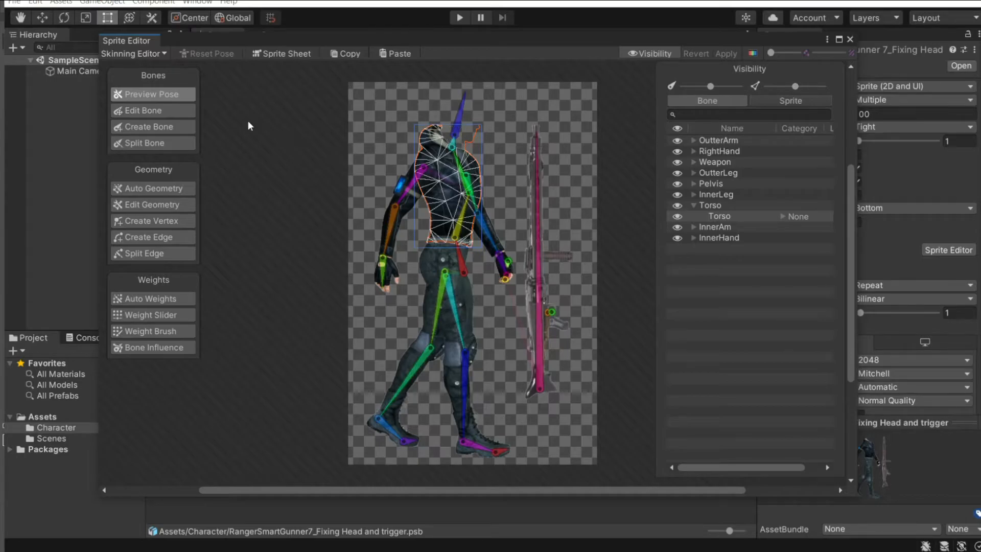
Step: Return to slice editing and extend the Torso slice upward to a height of 1652 so it encloses the whole head
left_click(143, 53)
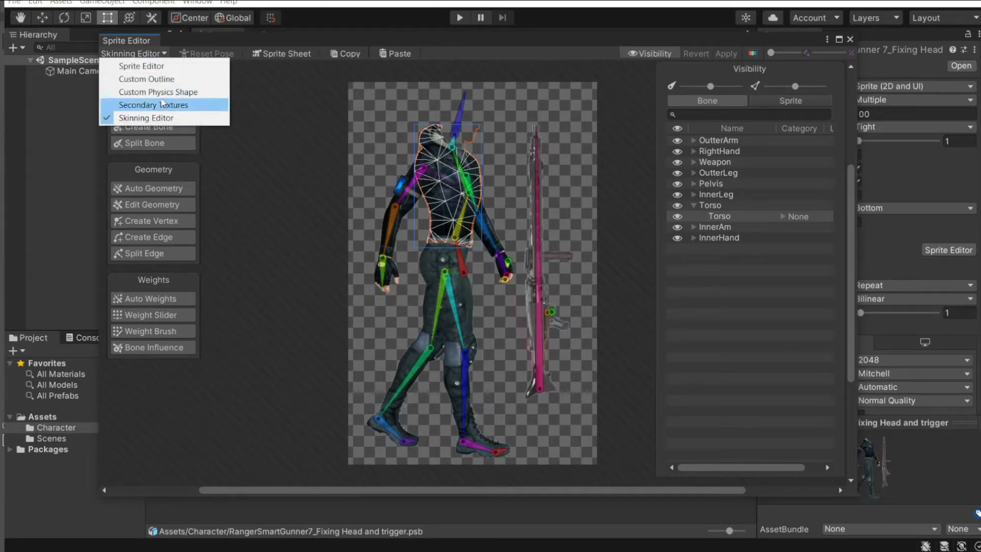
left_click(141, 66)
scroll(492, 350, "up", 2)
scroll(485, 348, "up", 2)
left_click_drag(485, 349, 488, 255)
scroll(482, 278, "up", 2)
scroll(481, 278, "up", 2)
scroll(462, 324, "down", 6)
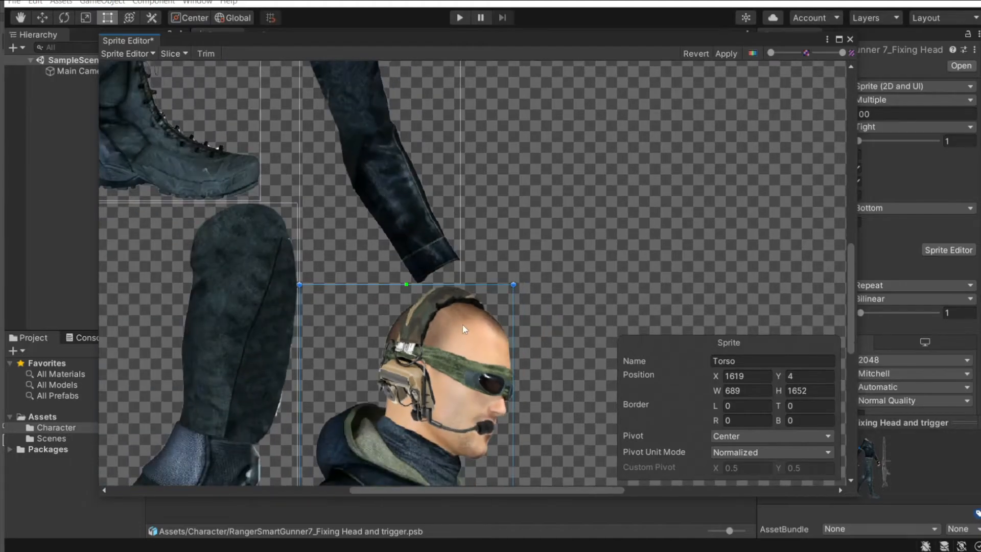
scroll(489, 370, "up", 1)
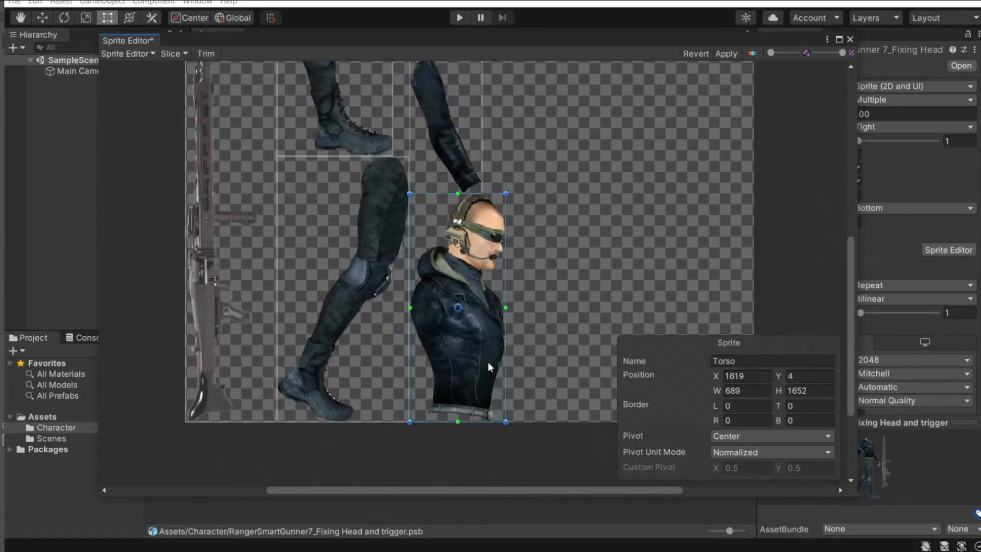
scroll(489, 362, "down", 2)
Step: Apply the resized Torso slice and switch back to the Skinning Editor to check the torso mesh against the head outline
left_click(126, 53)
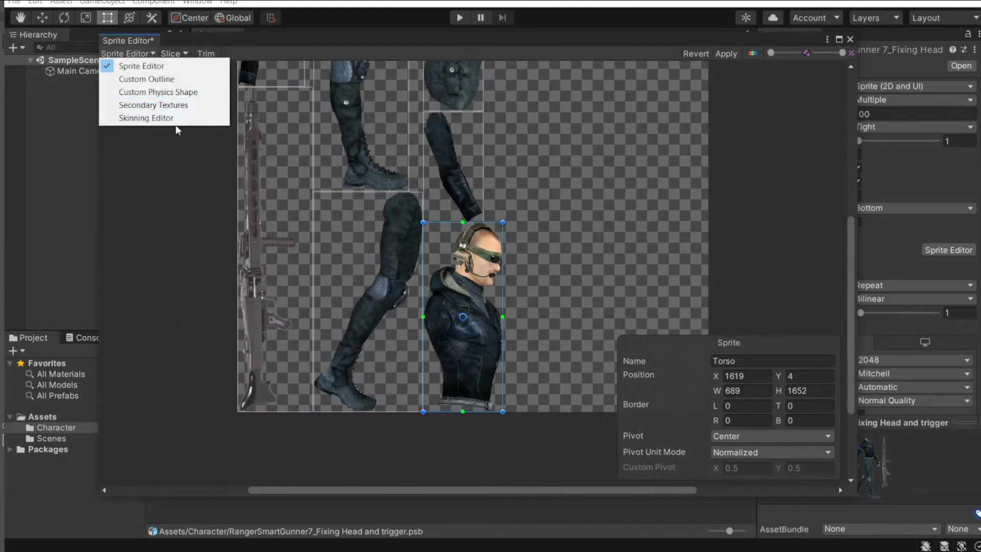
left_click(154, 118)
left_click(512, 295)
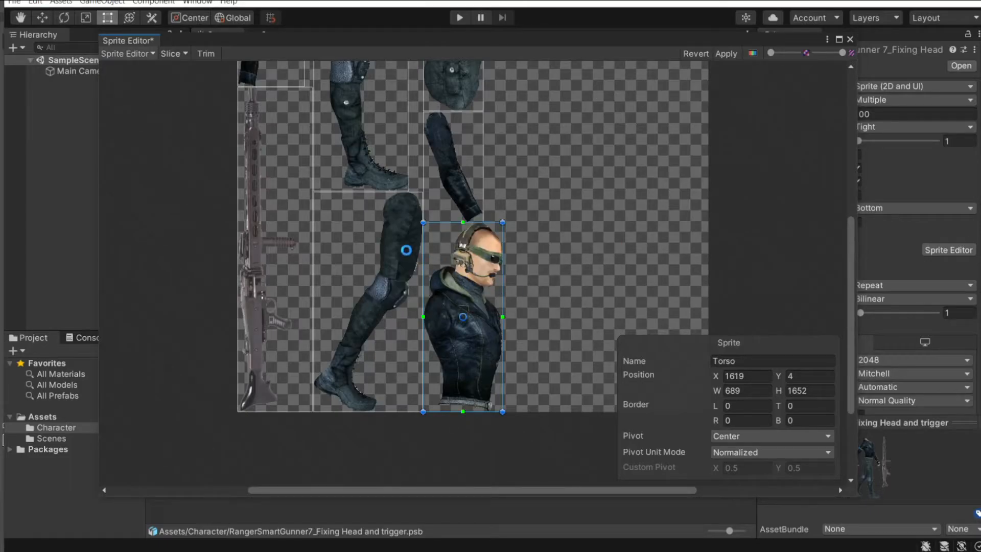
scroll(470, 249, "down", 2)
scroll(448, 167, "up", 2)
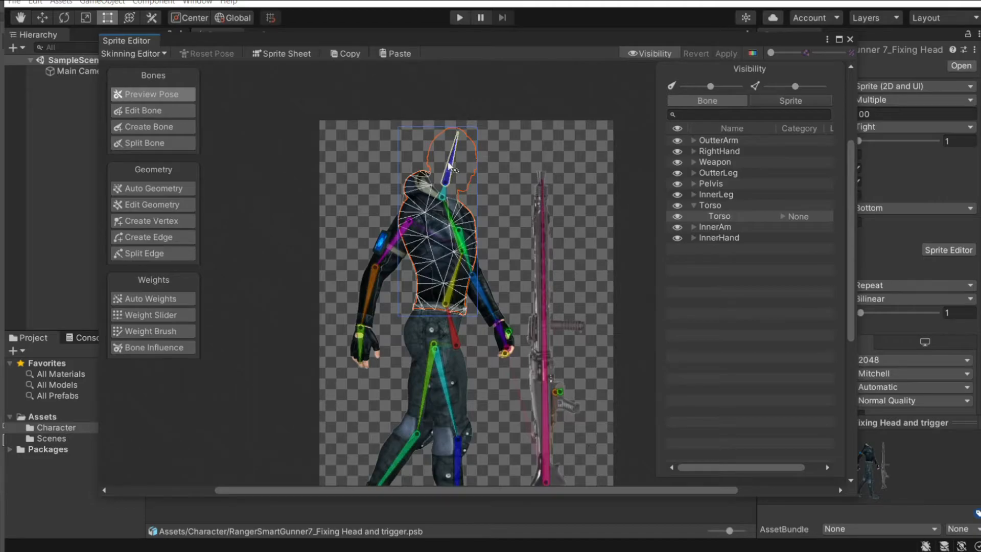
scroll(457, 180, "up", 2)
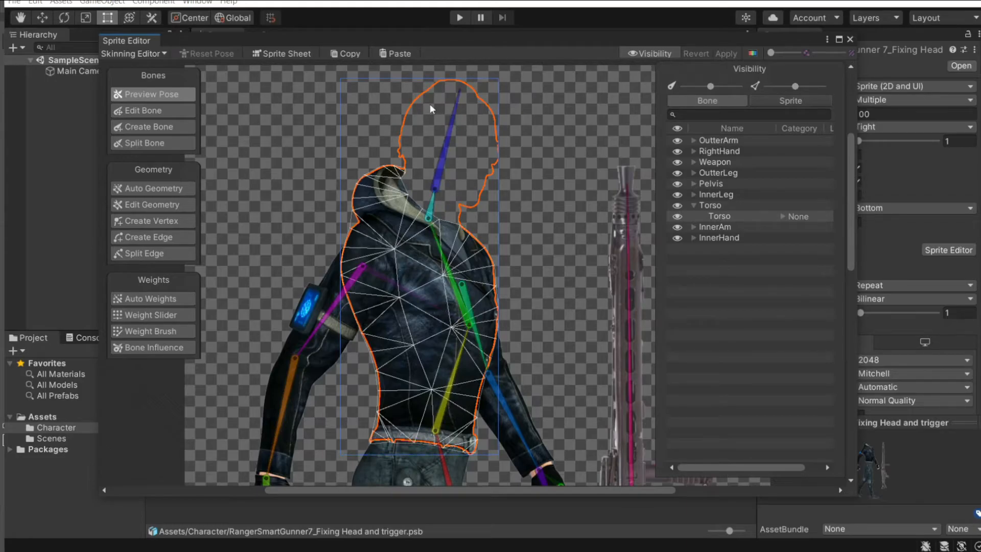
scroll(424, 164, "up", 1)
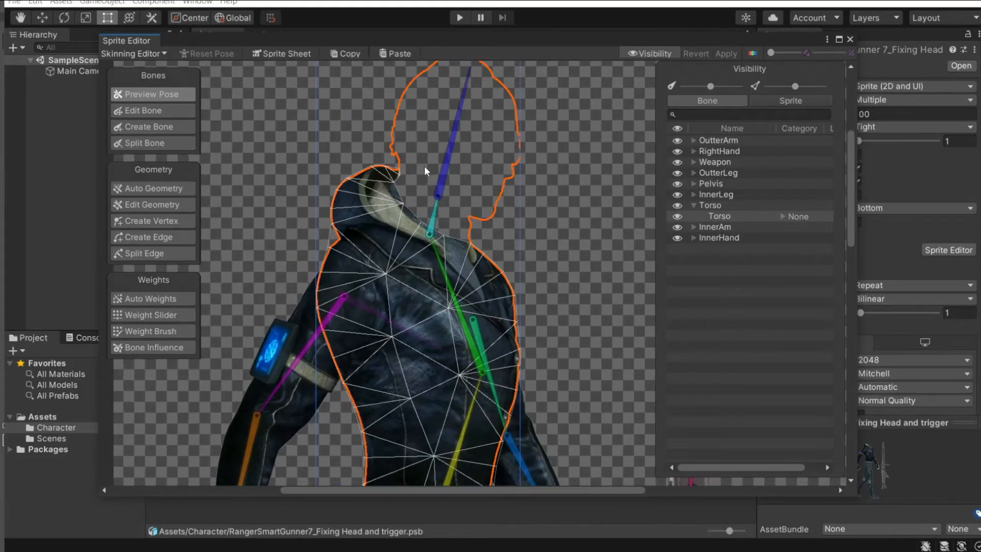
Step: Try to extend the Torso mesh over the head by moving its collar vertices, and return to pose preview
left_click(167, 205)
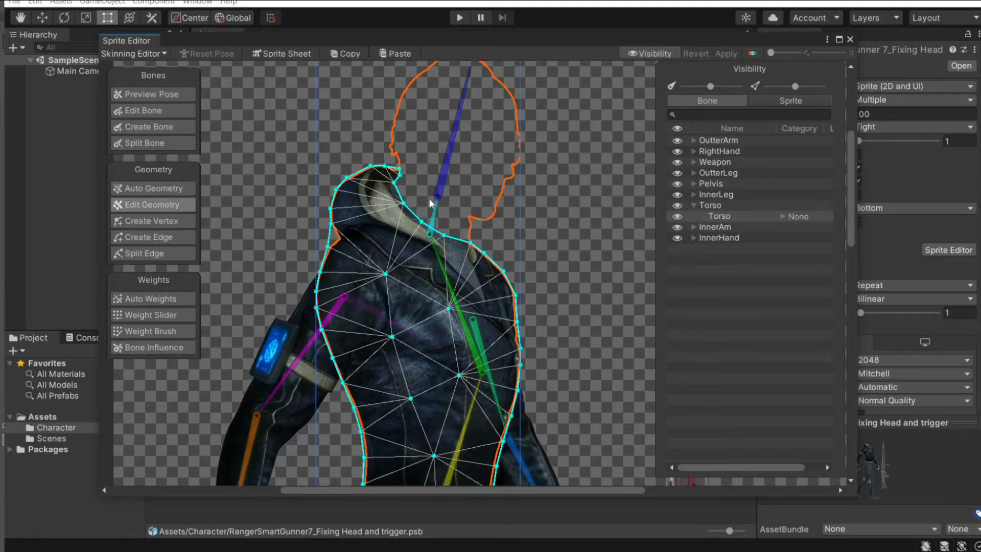
left_click_drag(404, 204, 516, 121)
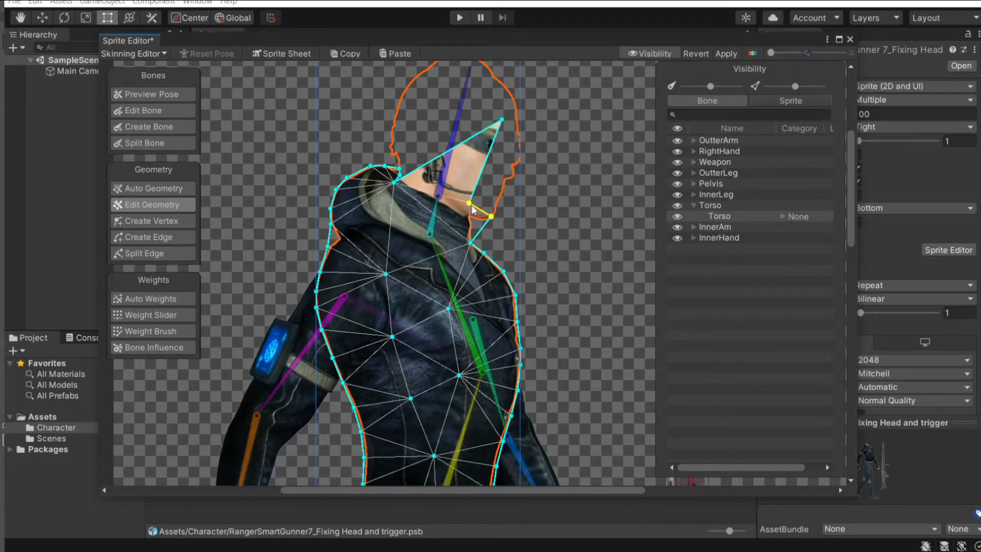
key("ctrl+z")
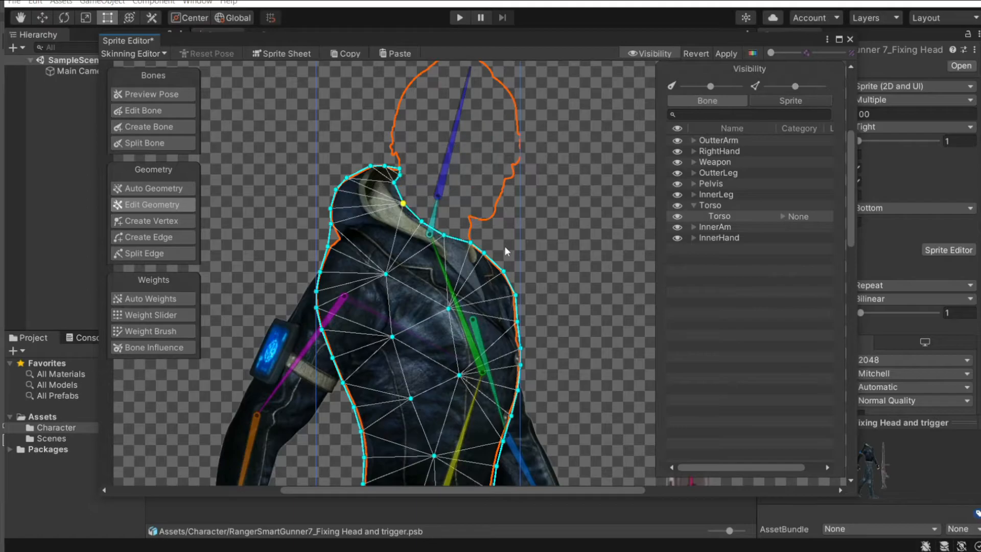
scroll(504, 246, "down", 3)
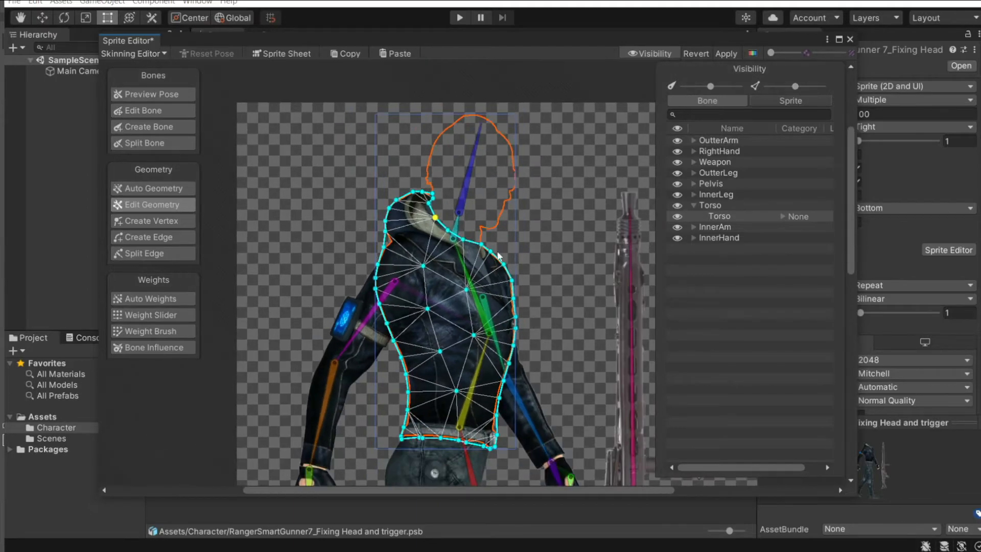
left_click(148, 93)
scroll(378, 241, "down", 1)
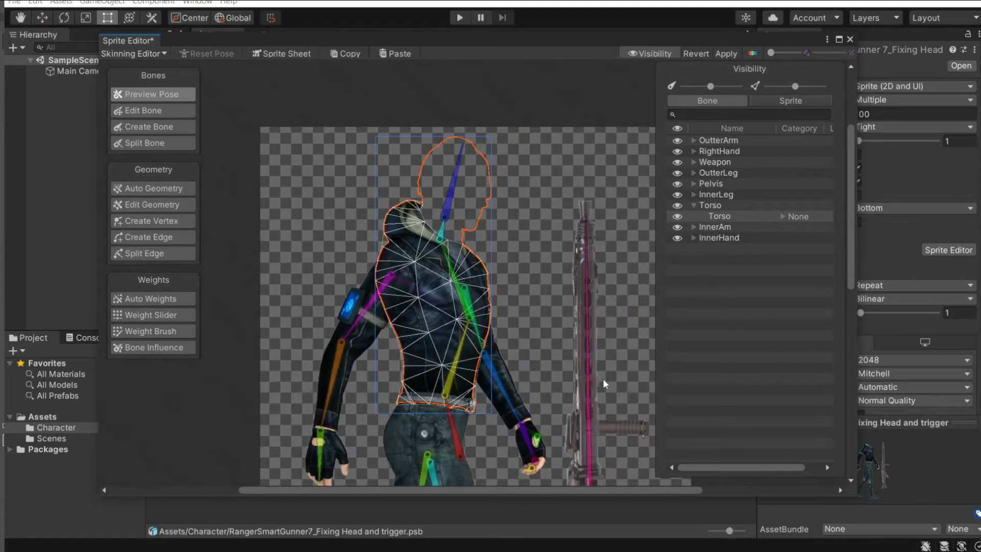
Step: Auto-generate geometry with weights for all visible sprites, using outline detail 40, alpha tolerance 10 and subdivide 30, and preview the pose
left_click(154, 298)
left_click(164, 189)
left_click(739, 466)
left_click(545, 170)
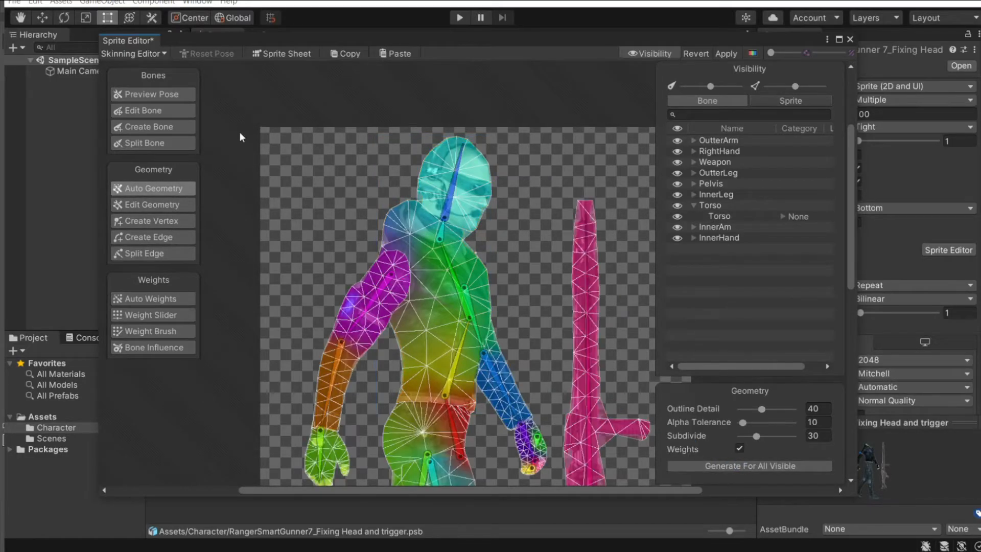
left_click(174, 109)
left_click(177, 96)
scroll(389, 205, "down", 2)
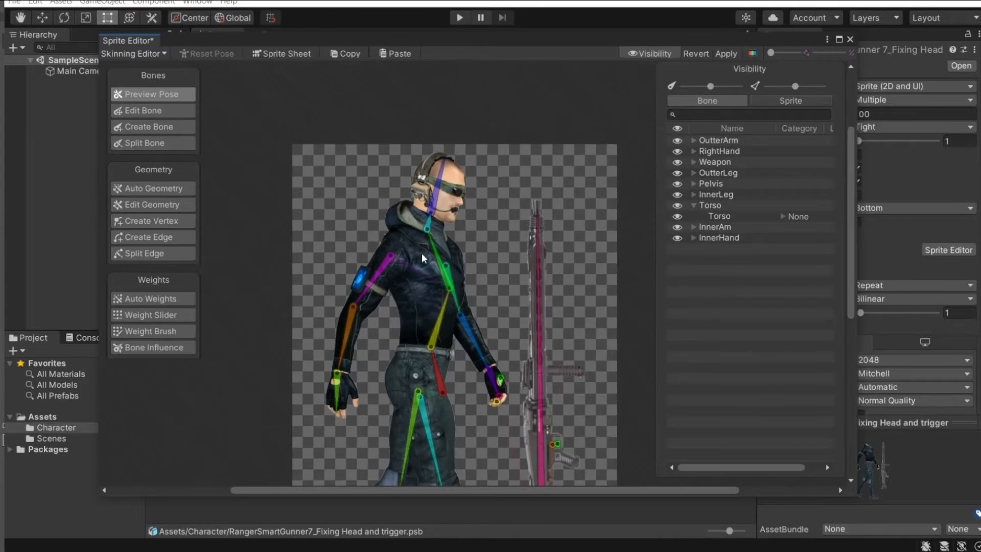
Step: Examine the character's generated mesh and weight colours, and check the head and neck in pose preview
scroll(422, 251, "up", 1)
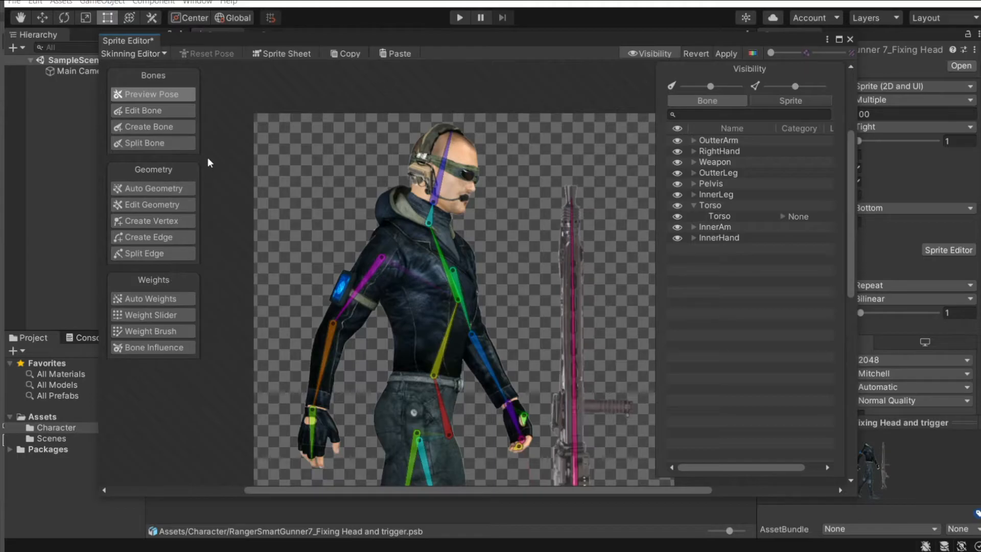
scroll(368, 259, "down", 4)
scroll(405, 254, "up", 5)
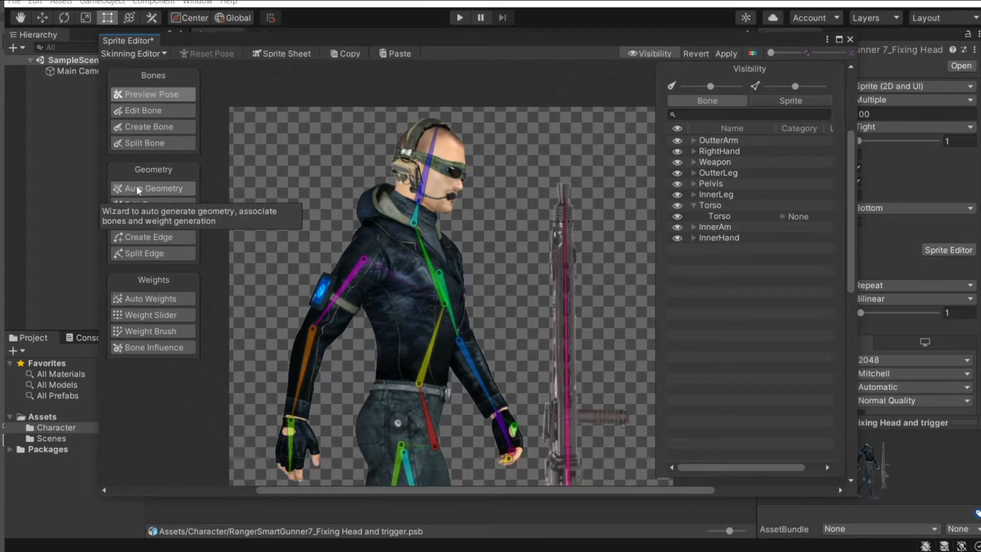
left_click(137, 186)
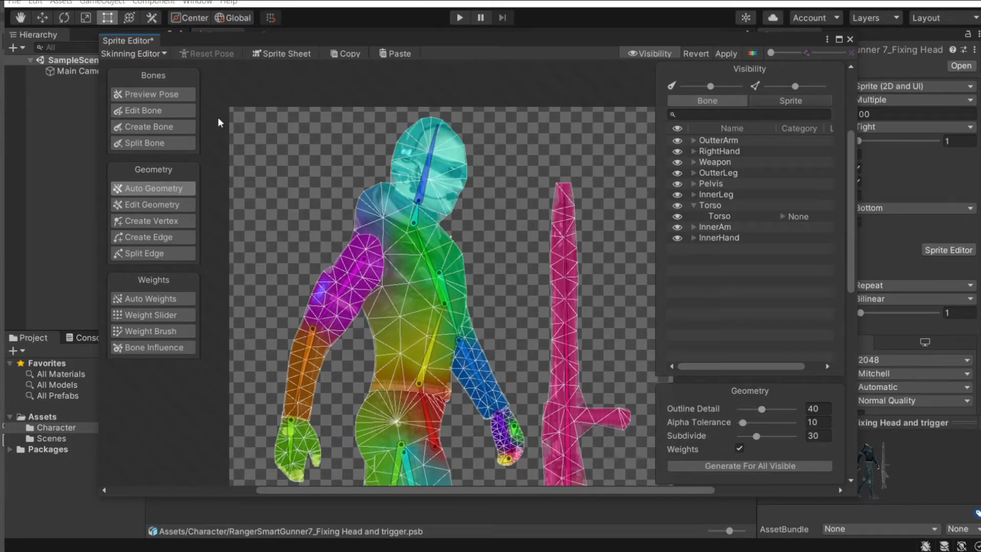
left_click(153, 94)
scroll(377, 182, "down", 2)
scroll(414, 213, "up", 5)
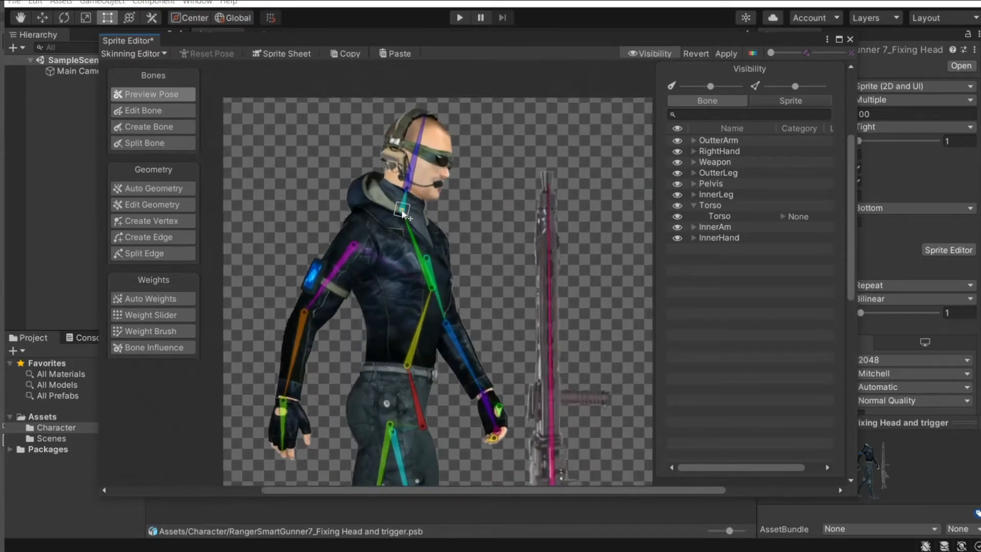
scroll(411, 239, "up", 2)
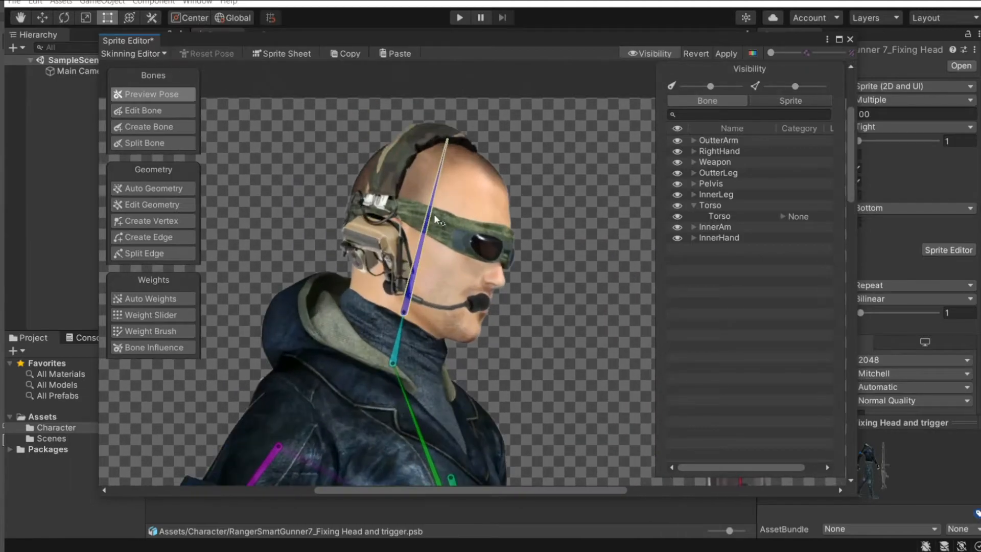
Step: Test the head deformation by rotating the head bone in pose preview, and undo the rotations
left_click_drag(435, 203, 395, 211)
key("ctrl+z")
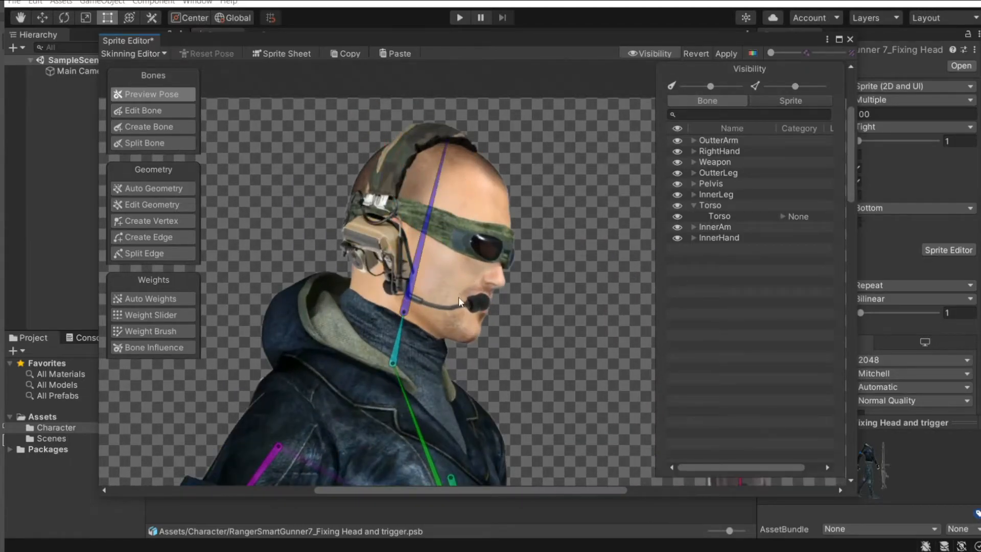
middle_click_drag(377, 337, 360, 254)
left_click_drag(379, 252, 428, 184)
scroll(381, 238, "down", 5)
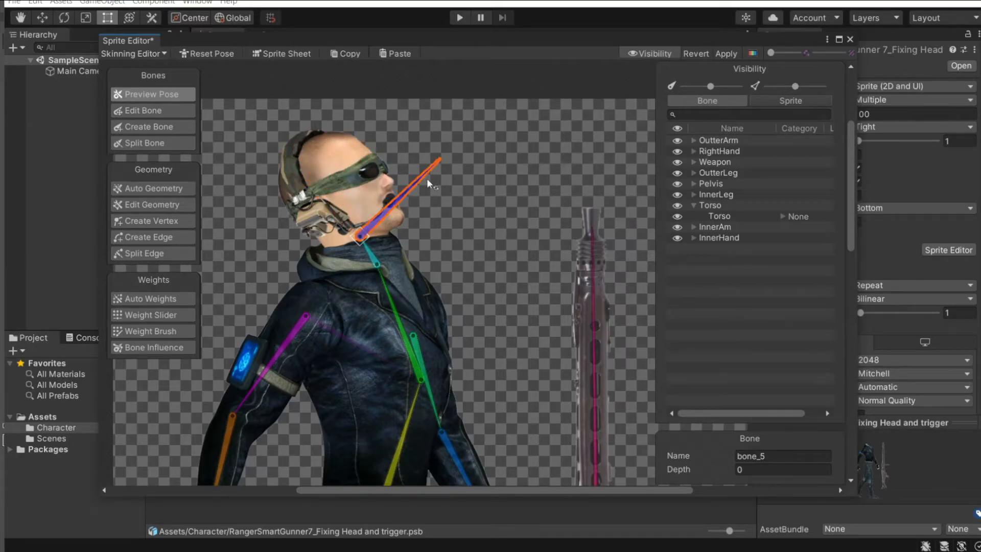
key("ctrl+z")
Step: Test the neck deformation with bone_4 in pose preview, tilting the head backward
scroll(373, 243, "up", 6)
scroll(373, 256, "down", 5)
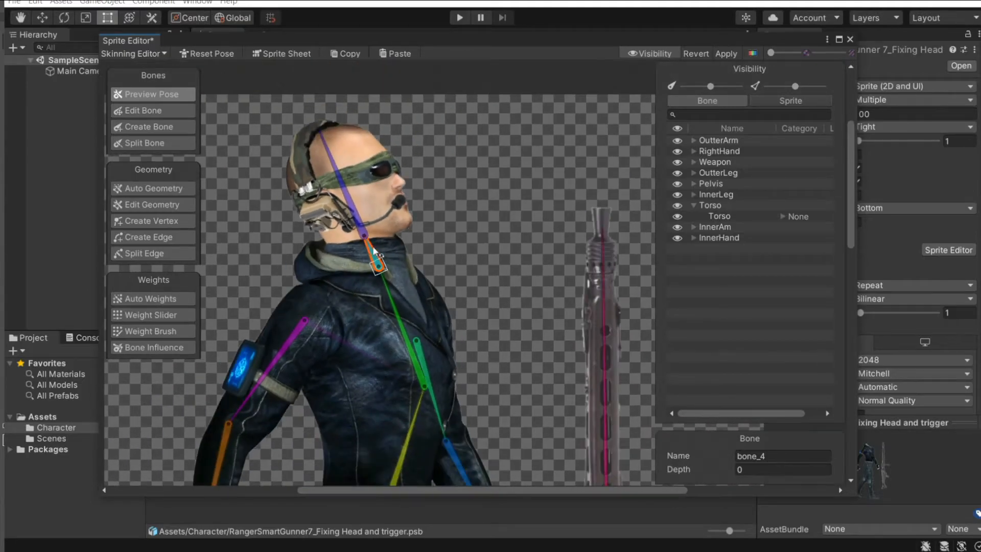
left_click_drag(374, 248, 375, 248)
scroll(366, 240, "down", 5)
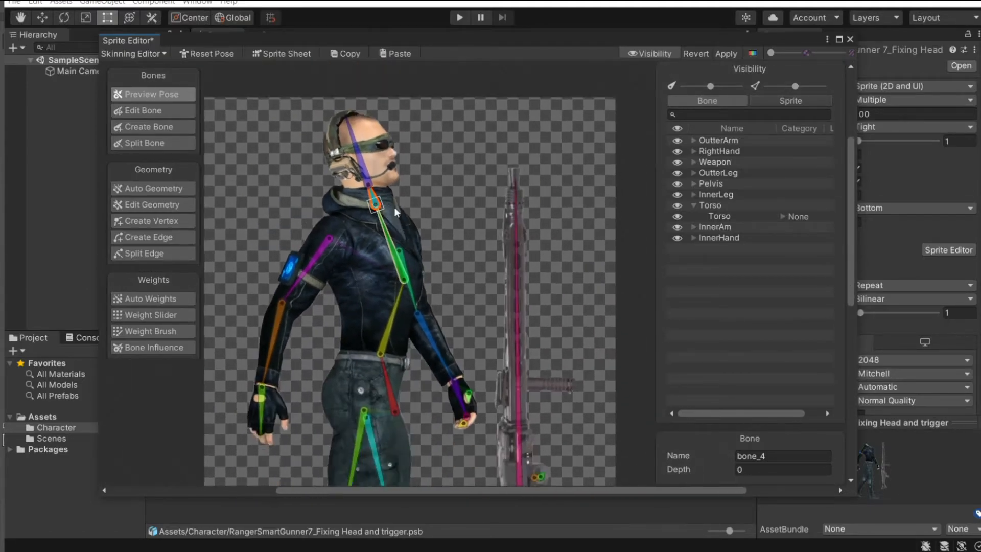
Step: Rotate forearm bone_10 forward and weapon bone_23 back to near vertical in pose preview to check the trigger area
scroll(428, 275, "up", 5)
left_click_drag(429, 275, 456, 258)
middle_click_drag(584, 307, 455, 239)
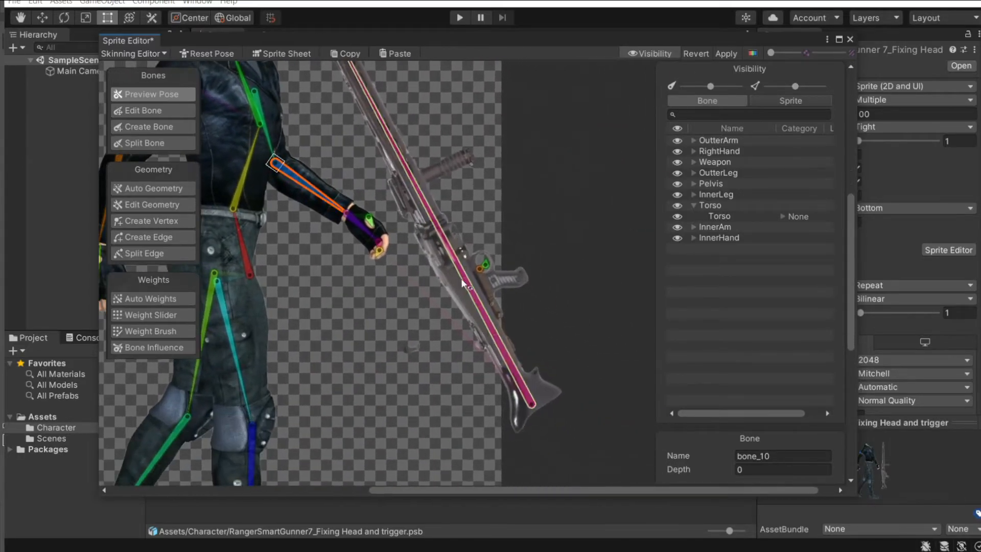
left_click_drag(452, 249, 538, 228)
scroll(486, 280, "up", 5)
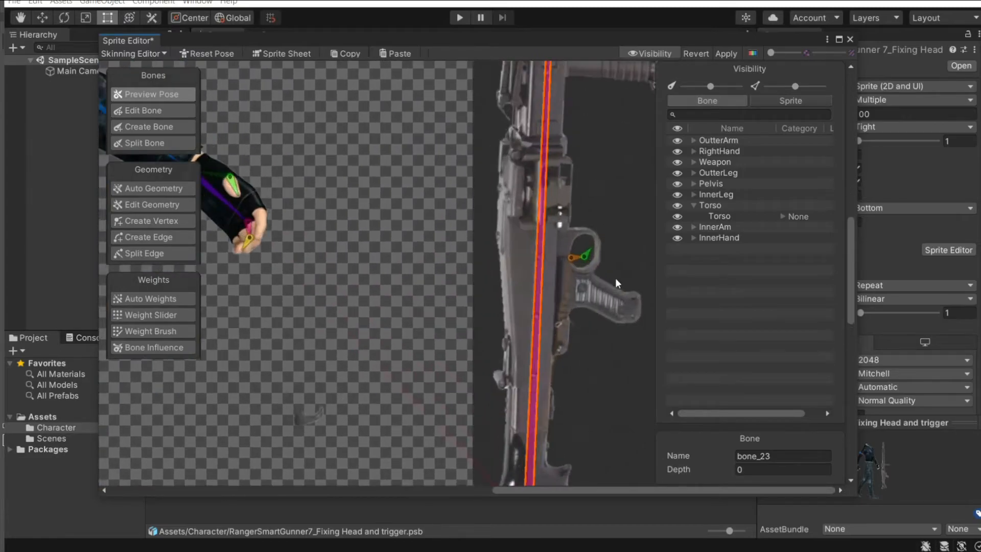
Step: Reset the preview pose so the weapon returns to its original position for checking the trigger
scroll(533, 354, "down", 2)
middle_click_drag(533, 354, 536, 249)
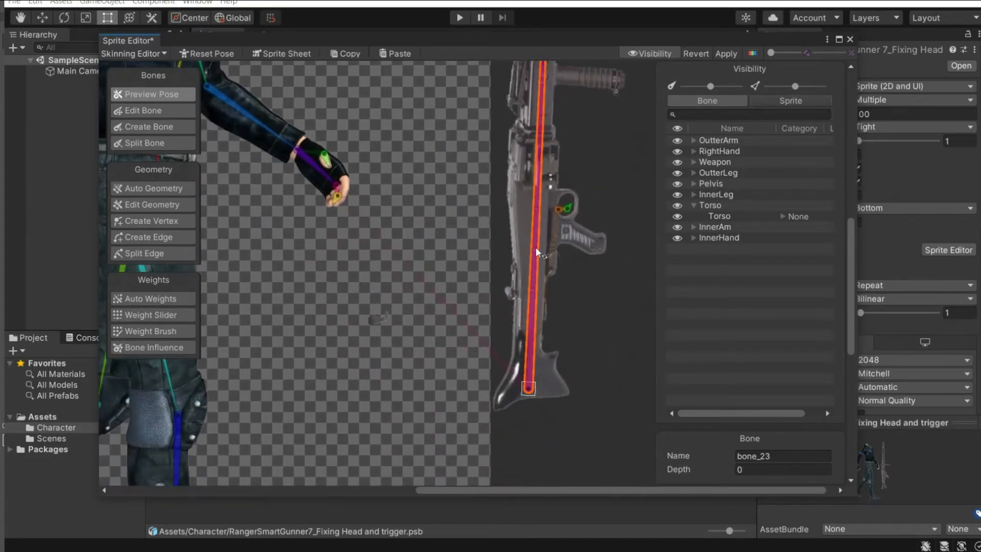
left_click(204, 53)
scroll(398, 313, "up", 12)
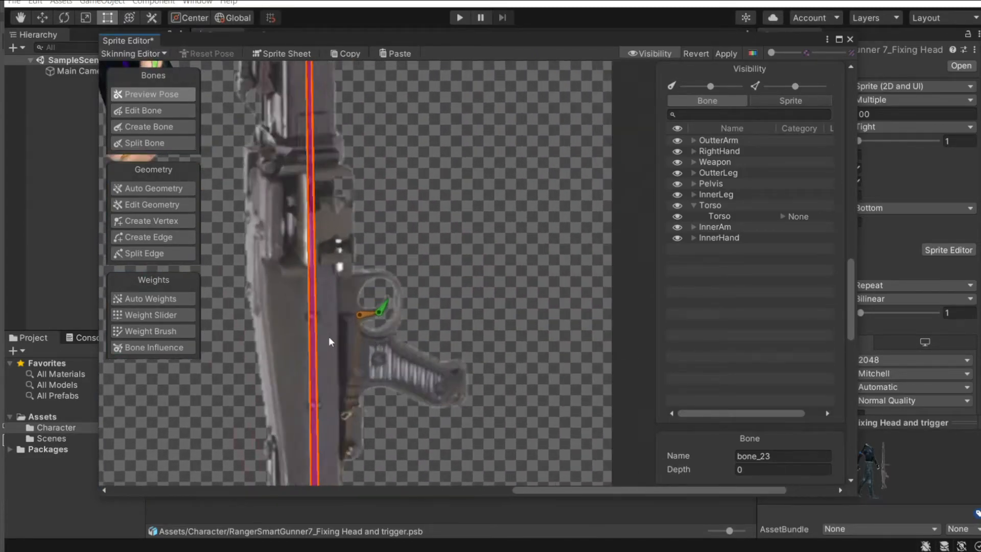
Step: Test moving trigger bone_24 in pose preview to check the weapon's deformation, and undo the move
left_click_drag(363, 310, 533, 269)
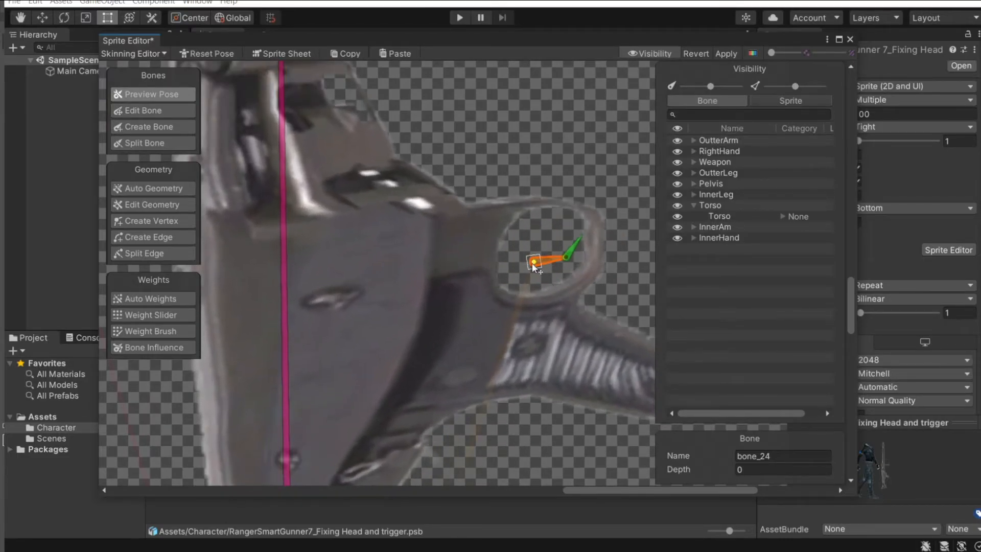
key("ctrl+z")
scroll(378, 300, "down", 5)
scroll(382, 308, "down", 2)
scroll(376, 308, "up", 3)
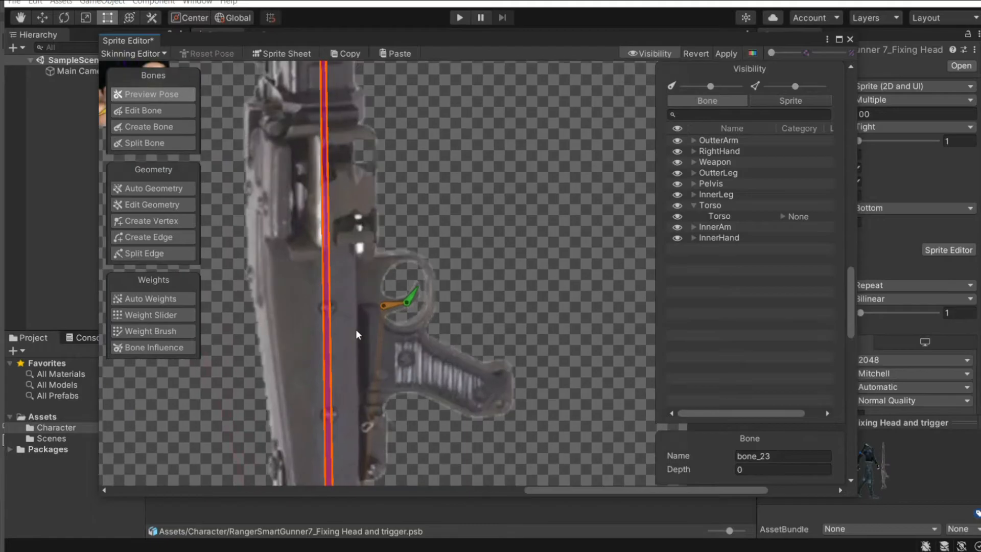
Step: Select the Weapon sprite to examine its mesh, and test its deformation again with the trigger bone, undoing the move
double_click(356, 330)
scroll(388, 297, "down", 5)
scroll(394, 286, "up", 2)
scroll(404, 220, "down", 3)
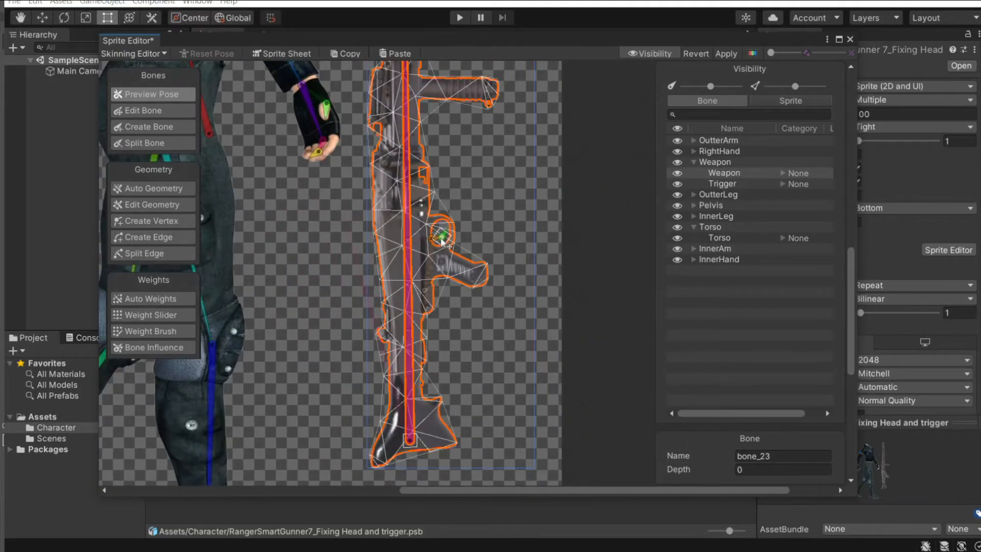
scroll(408, 171, "up", 4)
scroll(409, 172, "down", 4)
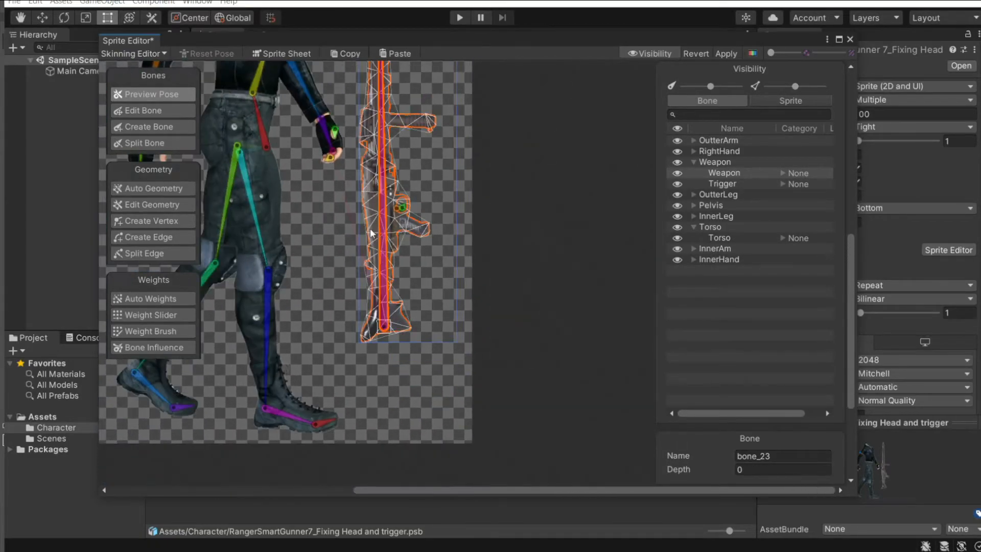
scroll(415, 295, "up", 4)
left_click_drag(431, 290, 519, 260)
key("ctrl+z")
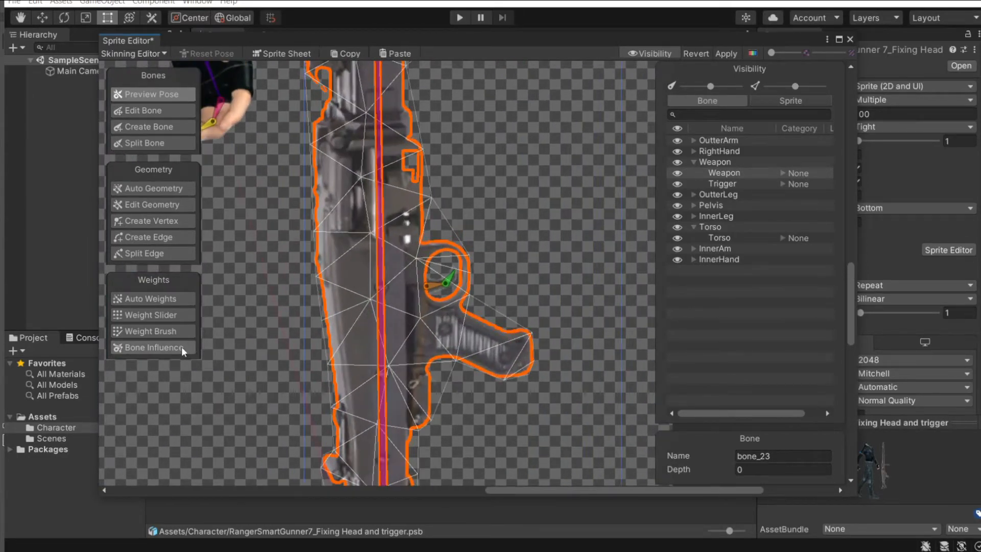
Step: Remove bone_24 and bone_25 from the Weapon sprite's bone influences
left_click(182, 347)
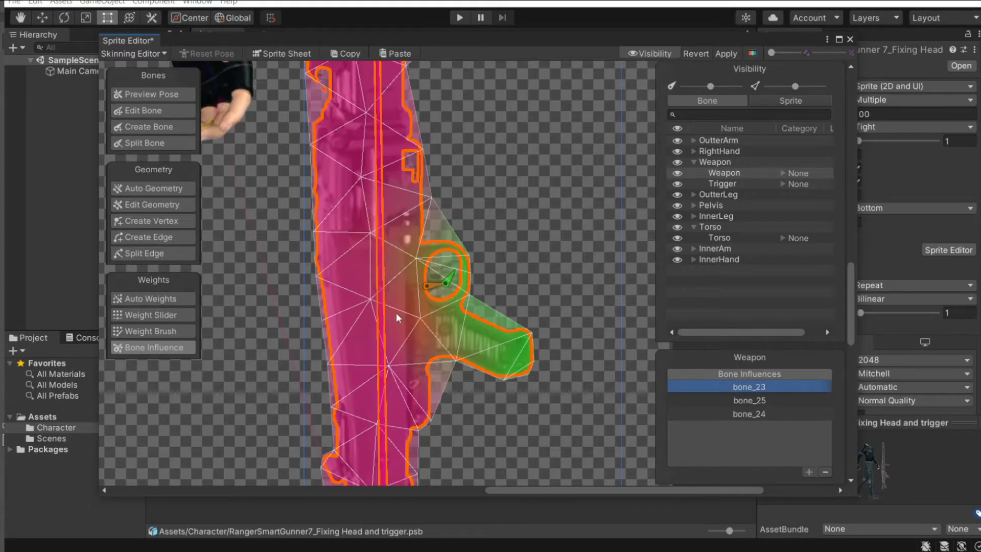
left_click(439, 284)
left_click(450, 284, "ctrl")
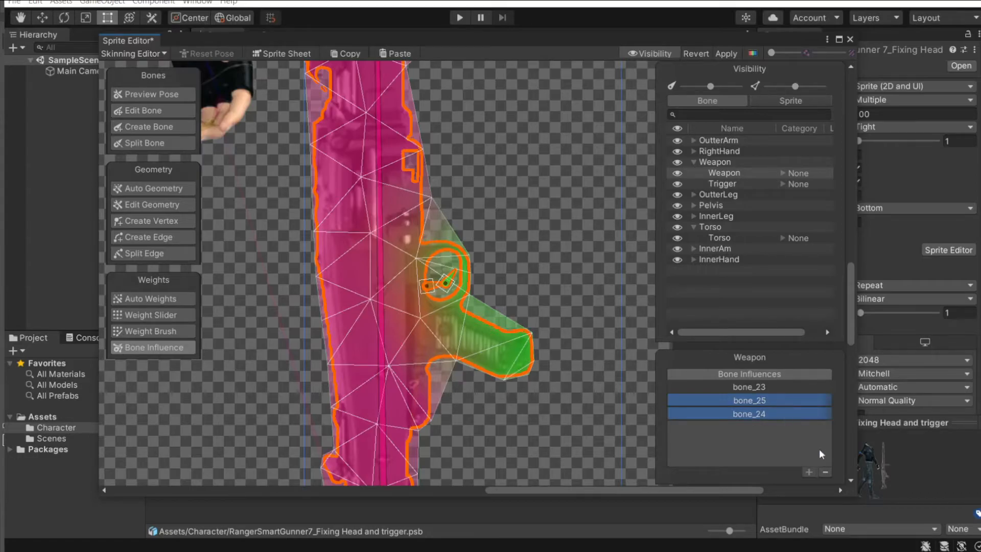
left_click(825, 472)
Step: Generate geometry with weights for the Trigger sprite using outline detail 40, alpha tolerance 10 and subdivide 30
scroll(463, 306, "up", 3)
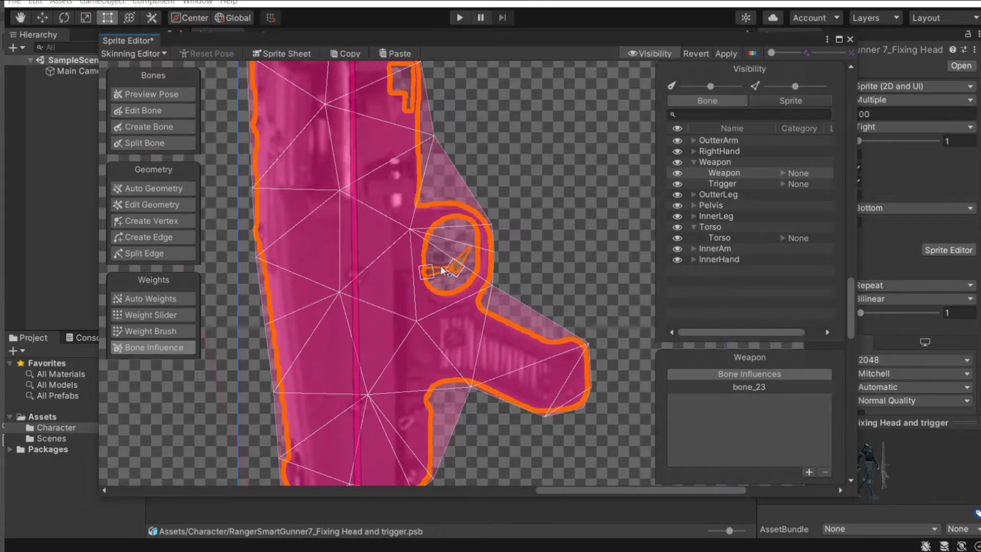
left_click(513, 241)
scroll(445, 280, "up", 4)
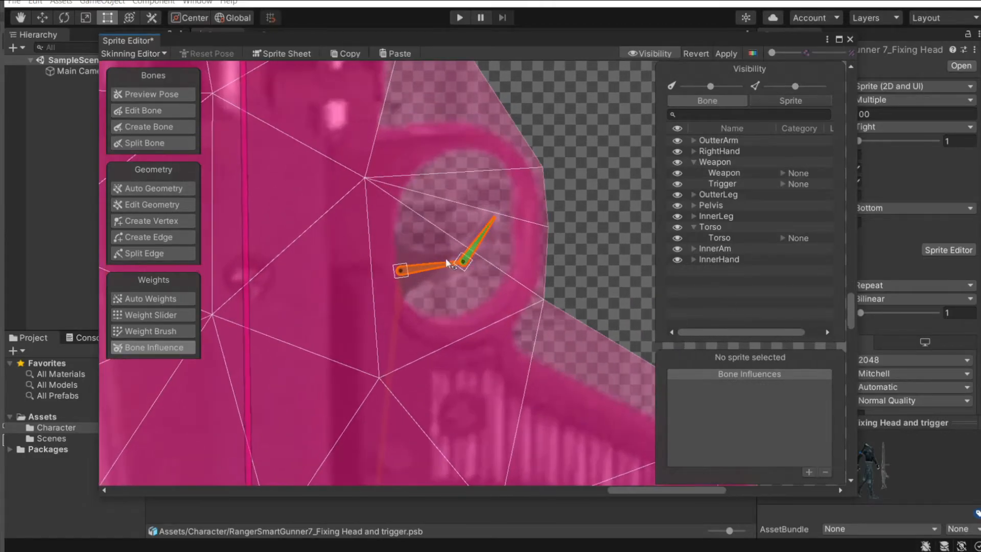
left_click(430, 307)
scroll(430, 351, "down", 4)
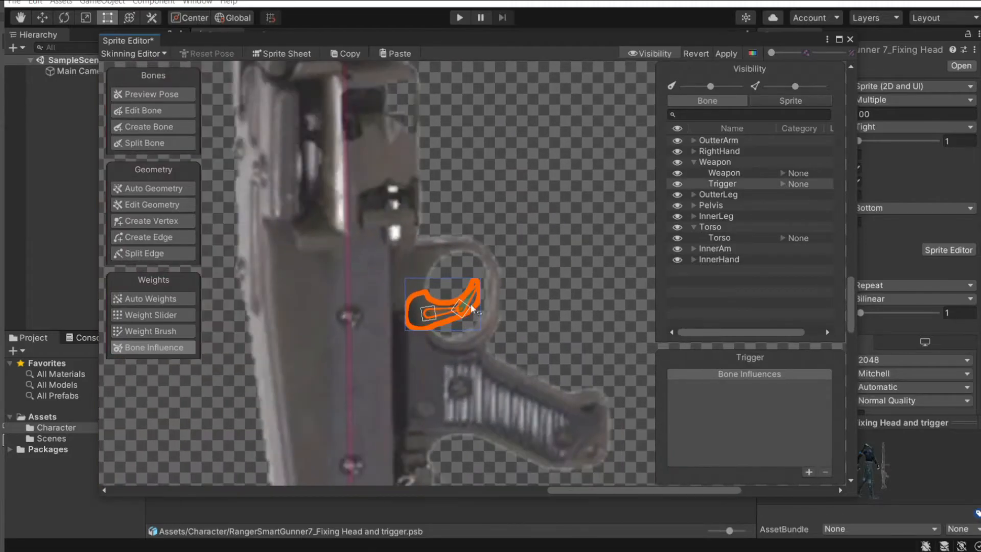
left_click(151, 188)
left_click(680, 466)
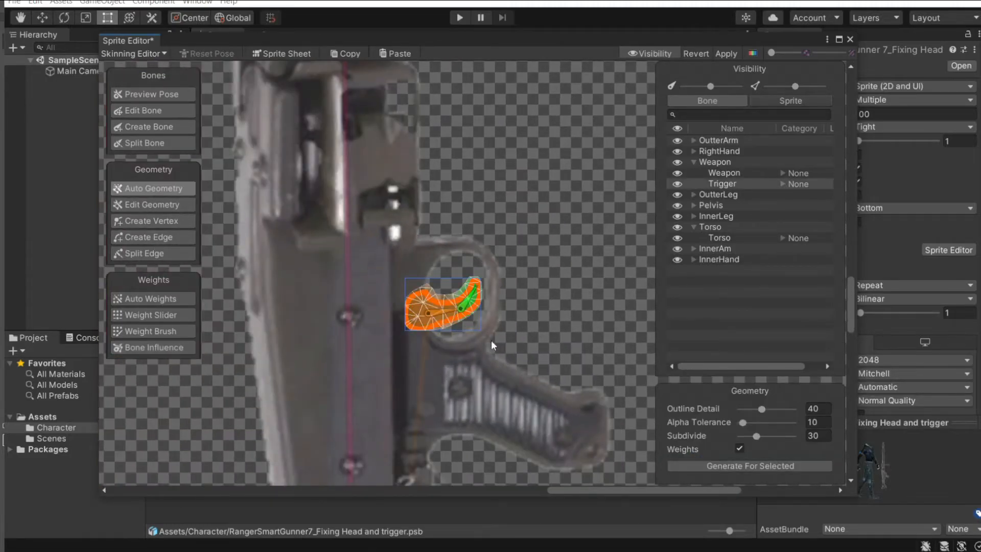
Step: Test the trigger in pose preview by rotating bone_24 downward, and reset the pose
scroll(466, 322, "up", 2)
scroll(434, 320, "up", 3)
left_click_drag(425, 308, 433, 392)
key("ctrl+z")
left_click(555, 303)
left_click(134, 53)
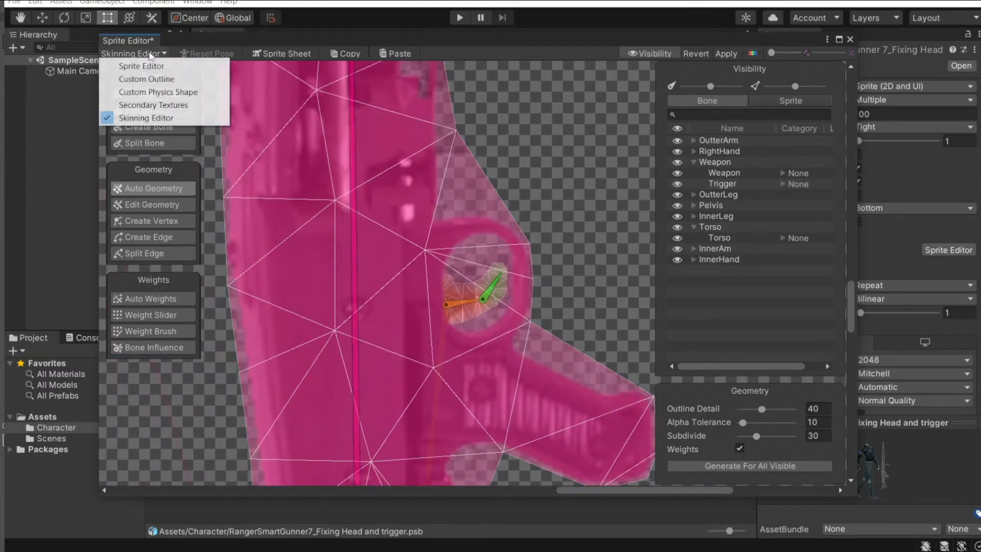
left_click(128, 121)
left_click(163, 94)
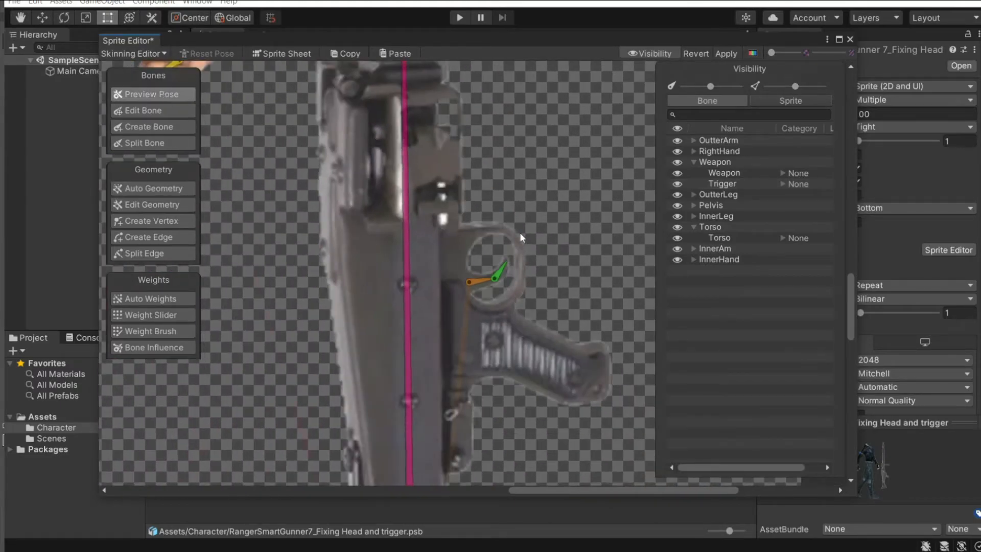
left_click(486, 284)
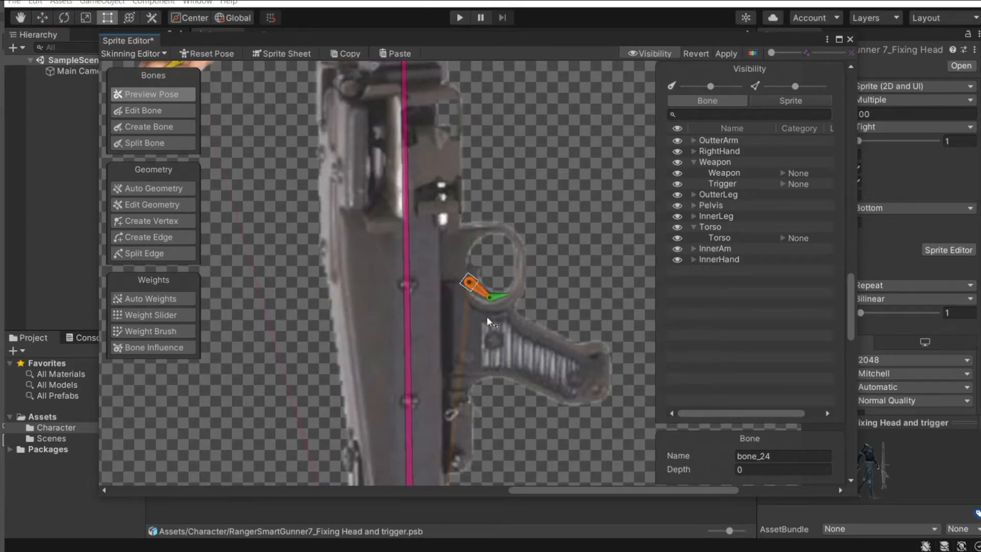
scroll(490, 311, "down", 8)
left_click(209, 54)
Step: Examine the whole rig in pose preview, from the head and arms down to the legs and weapon
scroll(378, 293, "up", 3)
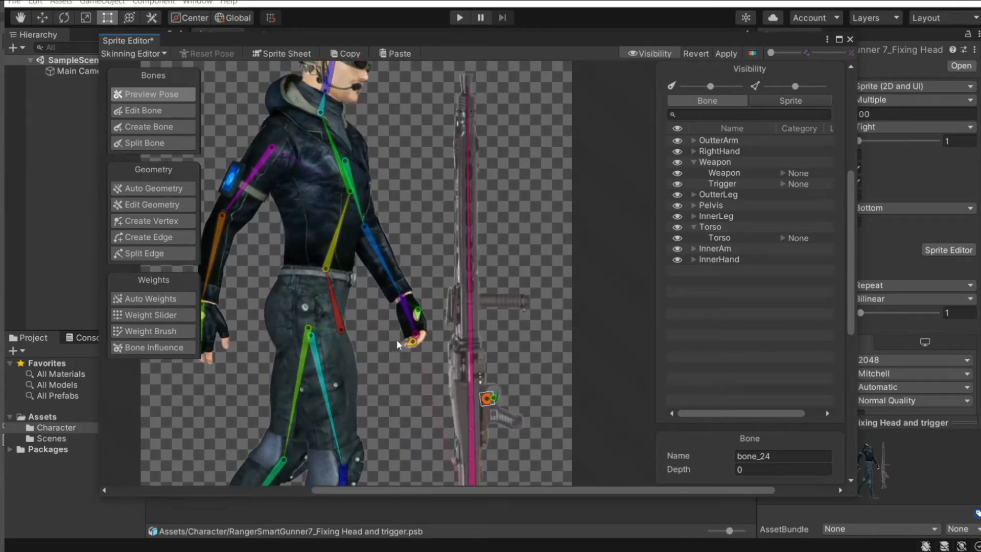
scroll(397, 338, "down", 2)
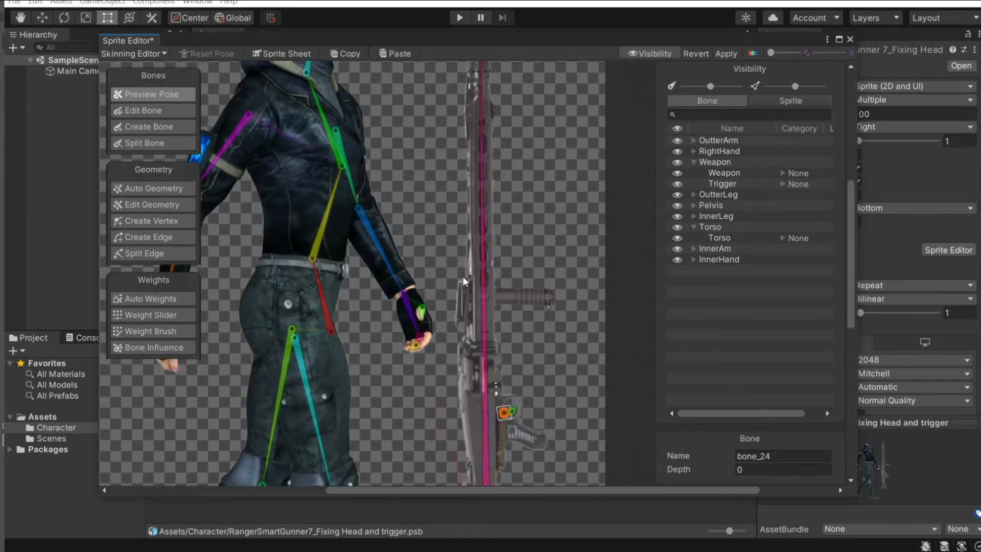
scroll(476, 296, "up", 2)
scroll(353, 197, "down", 1)
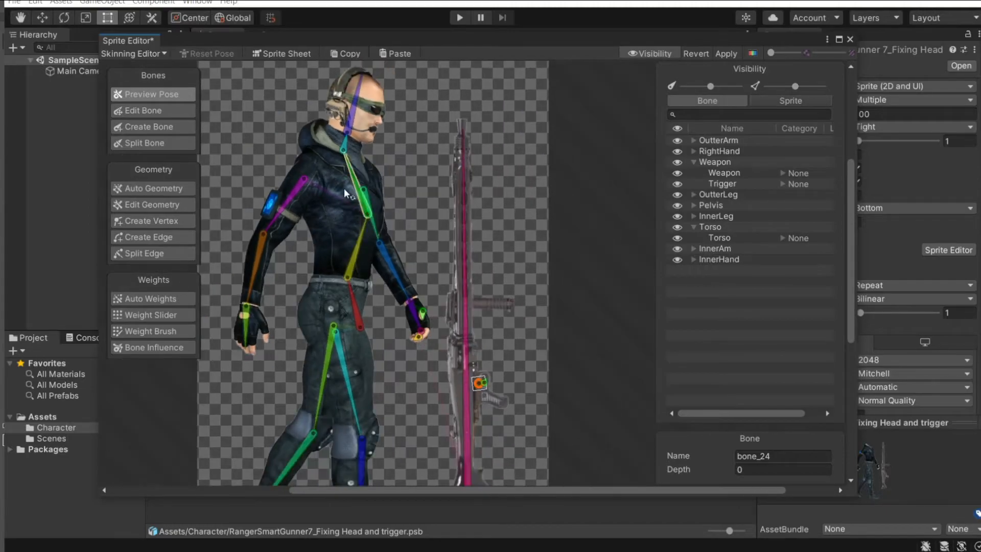
scroll(358, 205, "up", 2)
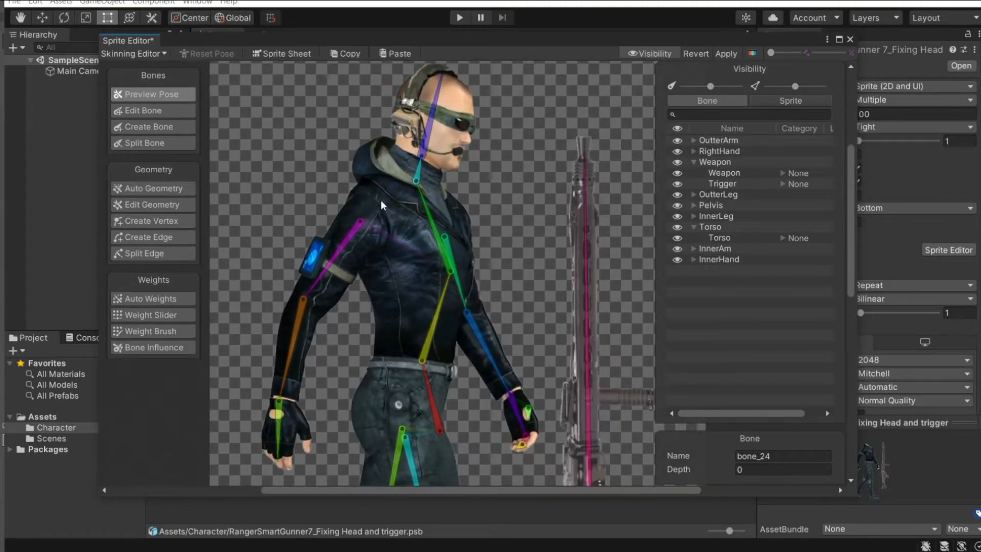
scroll(381, 200, "up", 5)
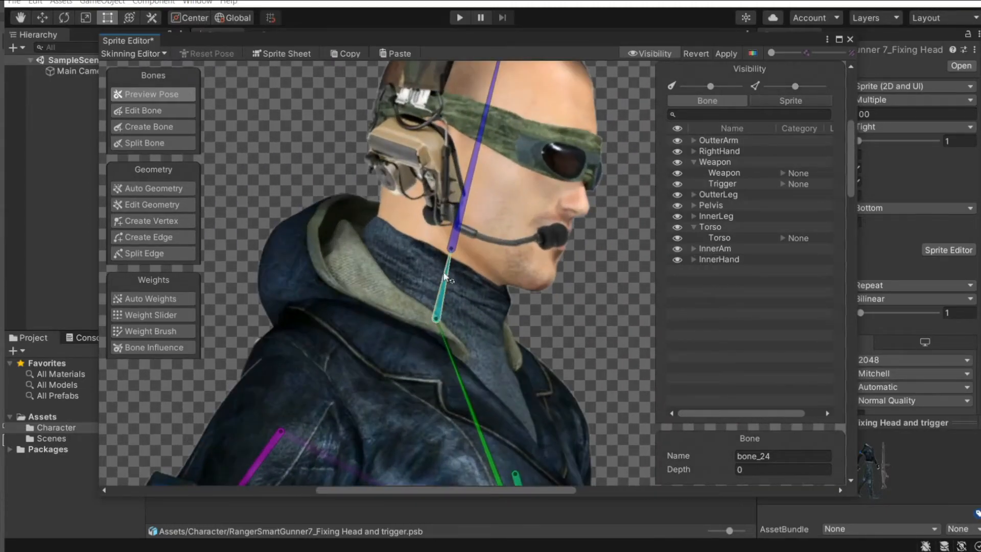
scroll(445, 277, "down", 7)
left_click(310, 247)
left_click_drag(315, 262, 294, 256)
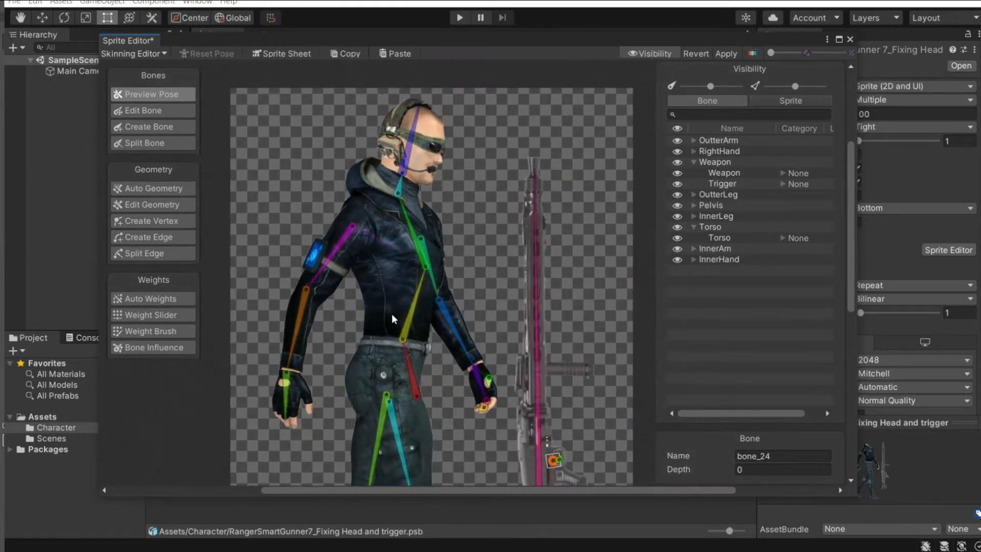
middle_click_drag(392, 310, 368, 219)
left_click_drag(378, 359, 458, 333)
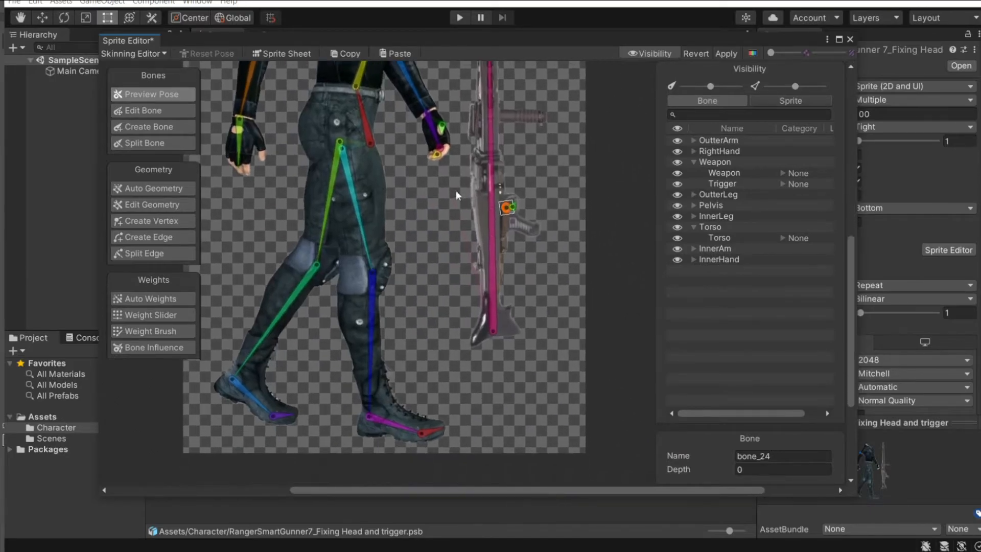
scroll(474, 344, "up", 3)
left_click_drag(488, 280, 508, 293)
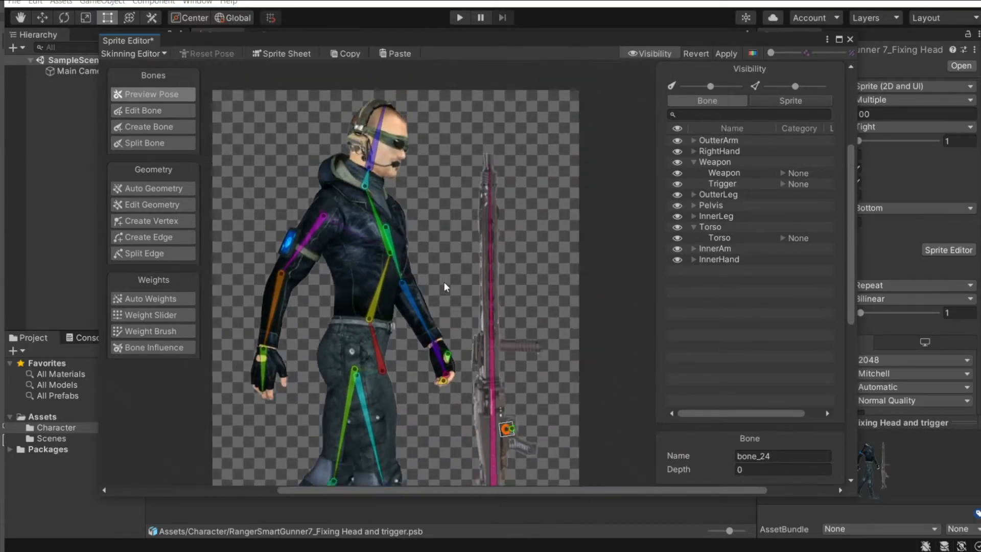
scroll(444, 281, "down", 2)
scroll(443, 280, "up", 3)
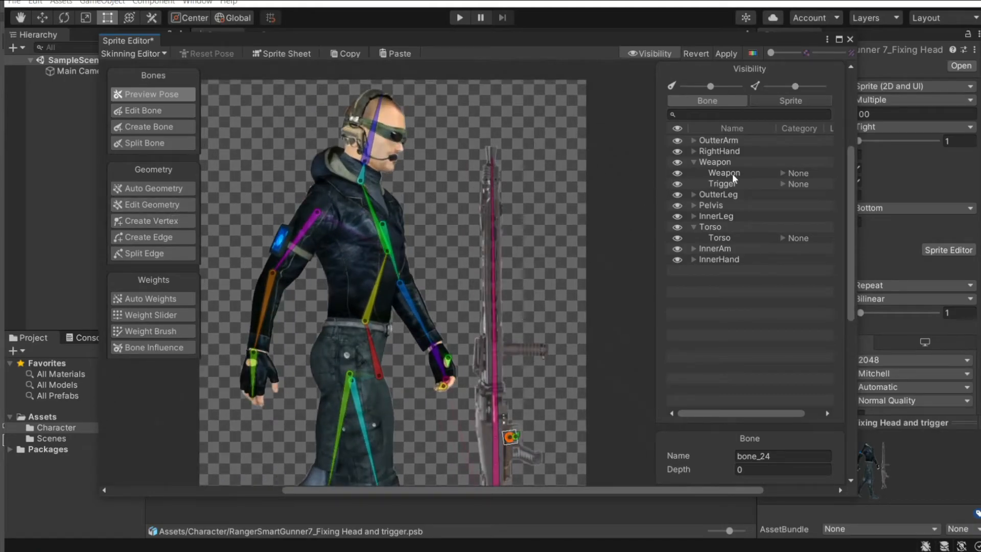
Step: Show the bone hierarchy and select its bones one by one to examine which body part each controls
left_click(715, 101)
left_click(725, 142)
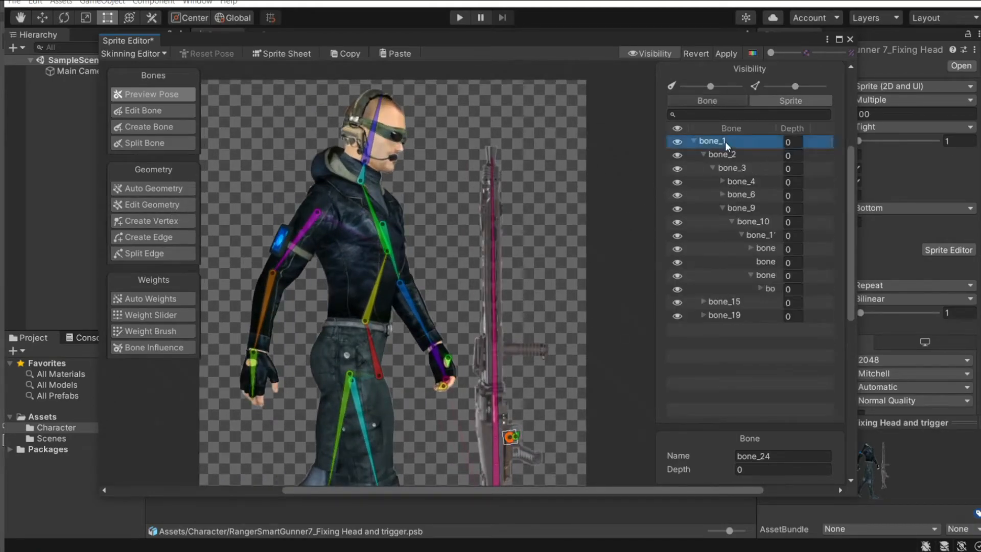
left_click(728, 154)
left_click(736, 167)
left_click(740, 183)
left_click(747, 208)
left_click(757, 248)
left_click(754, 261)
left_click(738, 302)
left_click(715, 316)
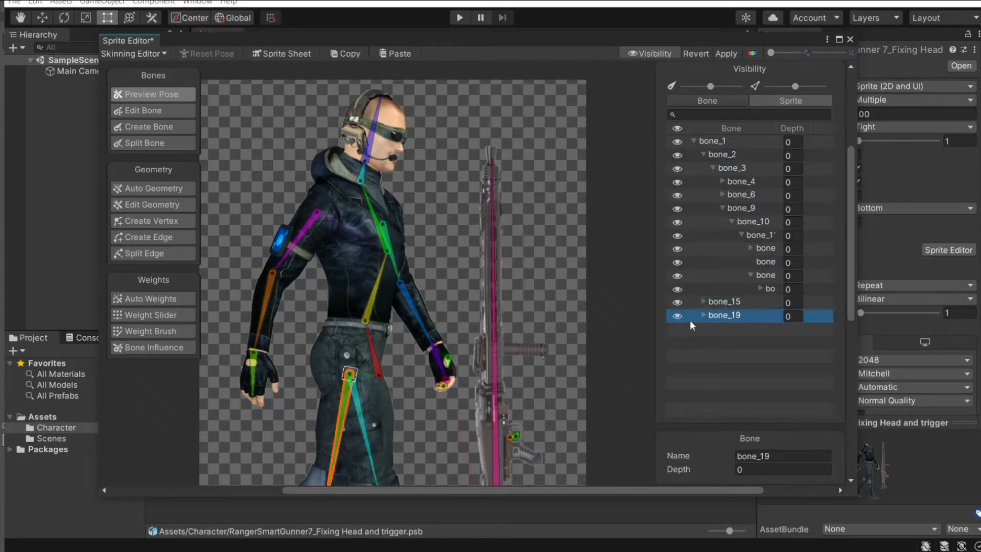
Step: Expand the bone_15 and bone_19 leg branches in the bone hierarchy
left_click(703, 315)
left_click(703, 301)
left_click(713, 343)
scroll(395, 307, "down", 2)
scroll(465, 269, "up", 5)
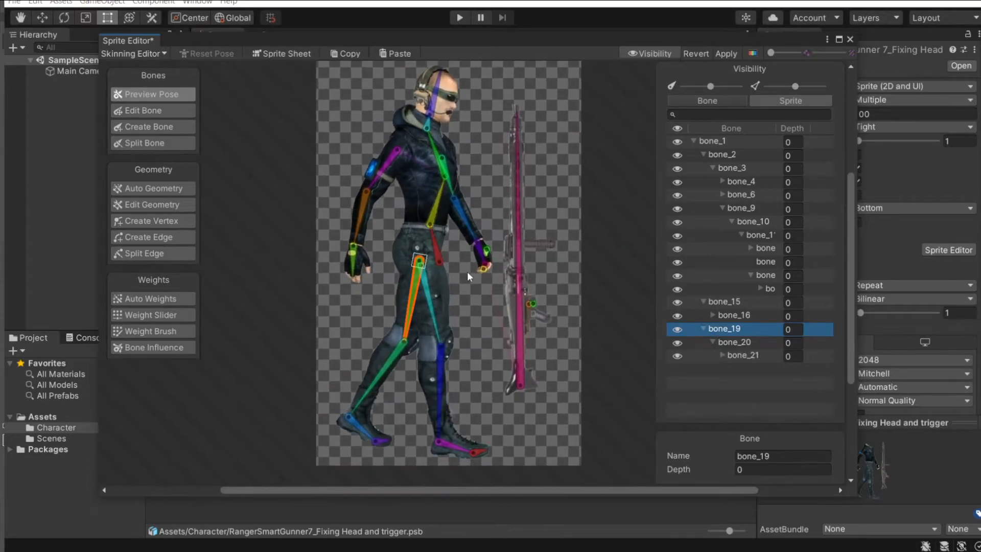
scroll(467, 271, "down", 6)
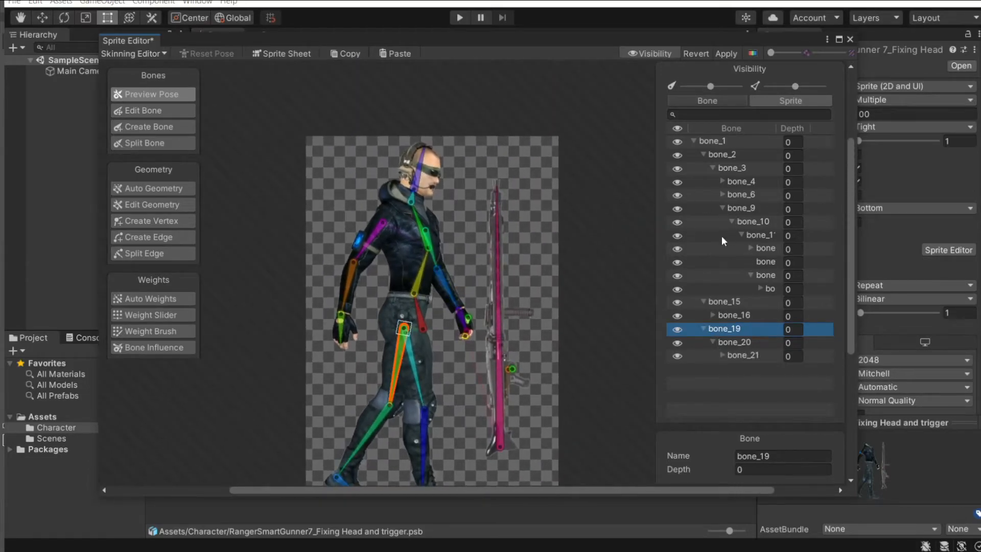
scroll(332, 255, "up", 2)
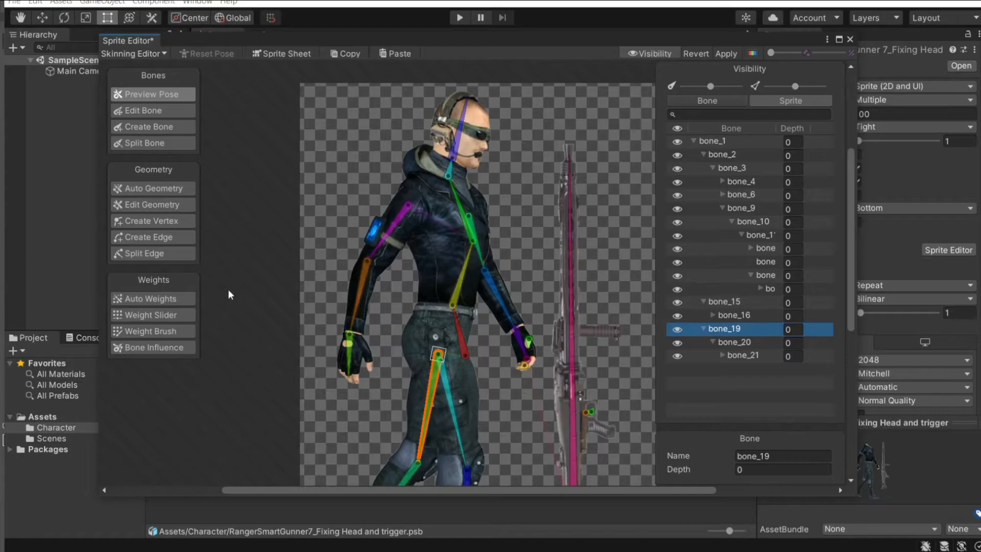
Step: Rename the pelvis bone at the base of the hierarchy to Root
left_click(462, 339)
mouse_move(489, 291)
middle_mouse_down()
mouse_move(456, 205)
mouse_move(478, 297)
middle_mouse_up()
left_click(772, 456)
type("Root")
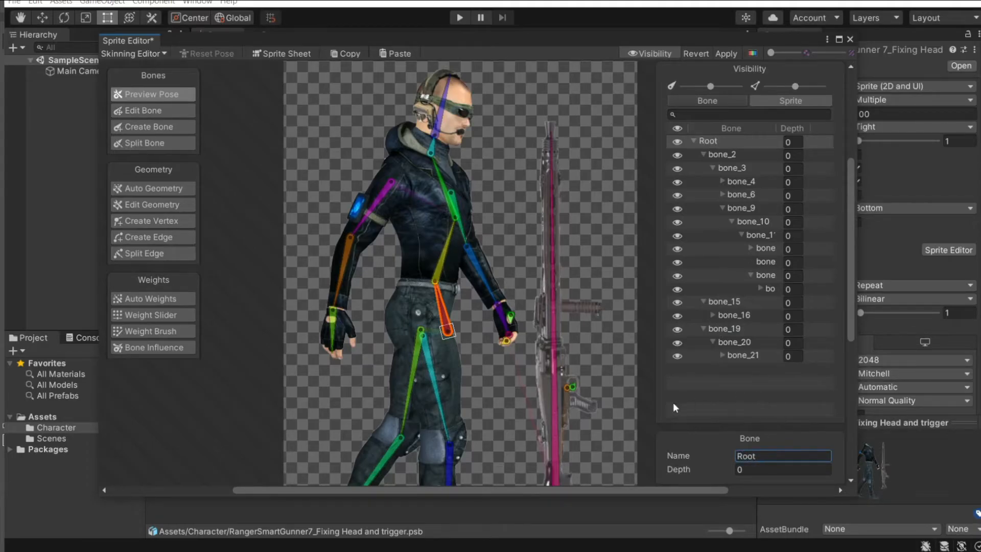
Step: Rename bone_2, the lower torso bone, to Stomach
left_click(439, 276)
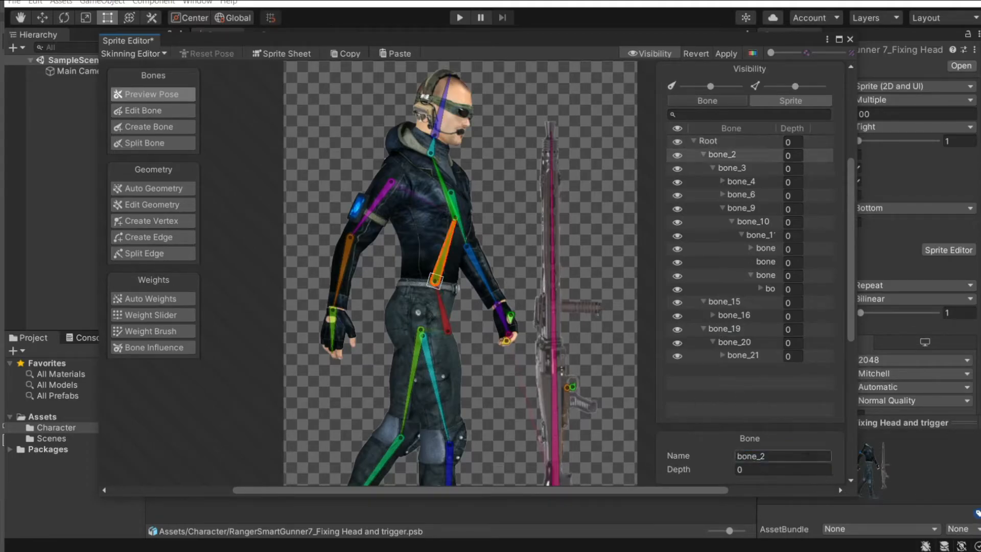
left_click(801, 456)
type("Stomach")
key("Return")
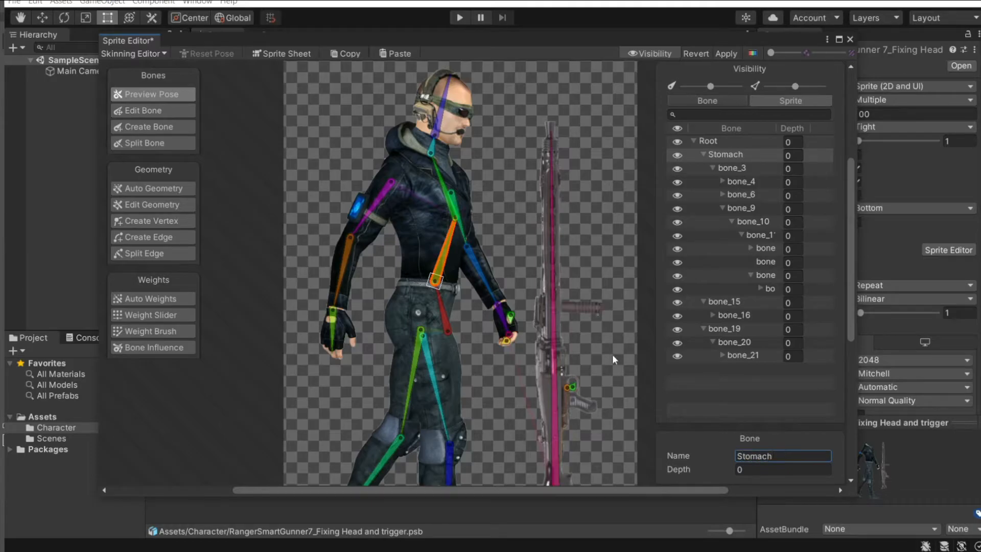
Step: Rename bone_3, the upper torso bone, to Chest
left_click(443, 189)
left_click(751, 456)
type("Chest")
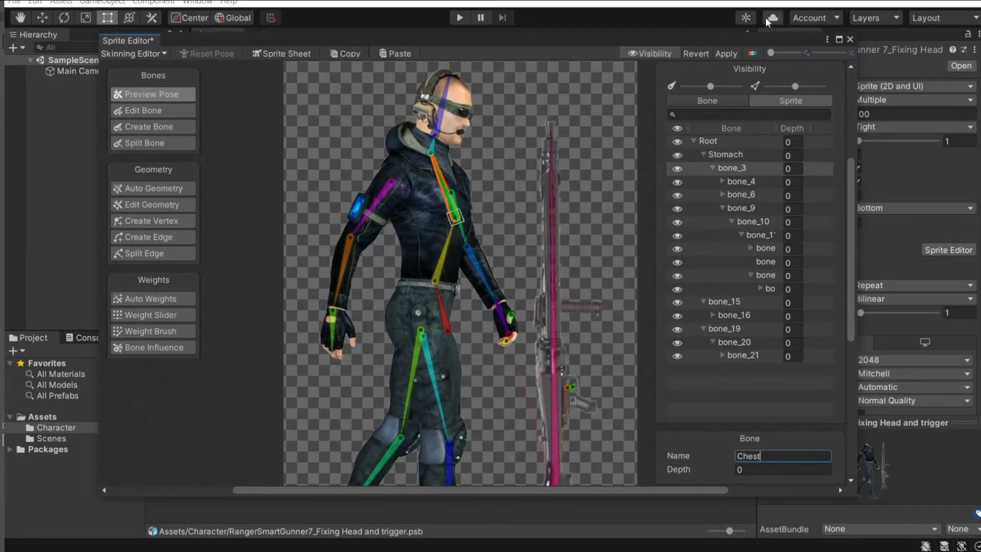
key("Return")
Step: Rename the outer upper arm bone to Outter ARm
left_click(389, 186)
left_click(773, 456)
type("Outter ARm")
key("Return")
Step: Rename the outer upper arm bone to Outter Shoulder
left_click(346, 278)
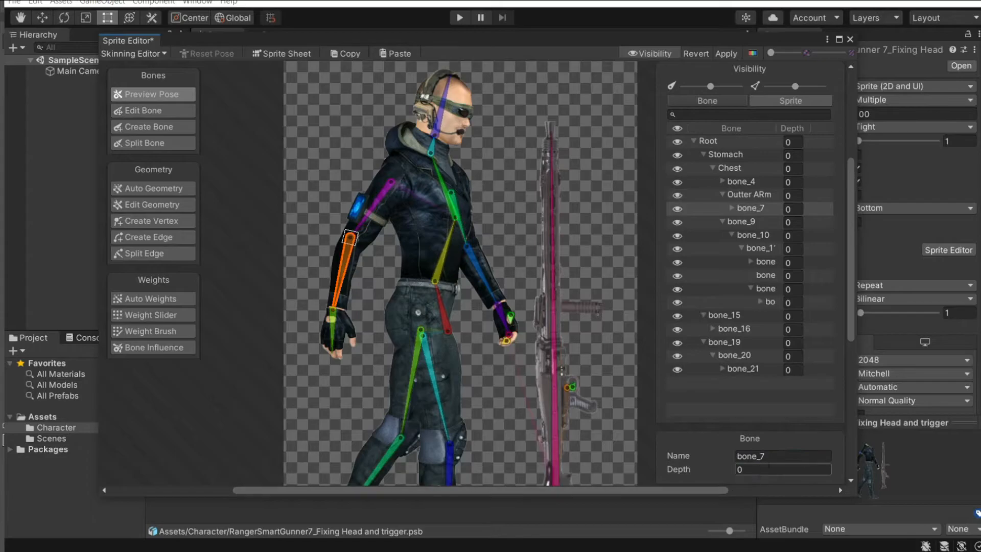
left_click(363, 226)
left_click(799, 452)
type("Out")
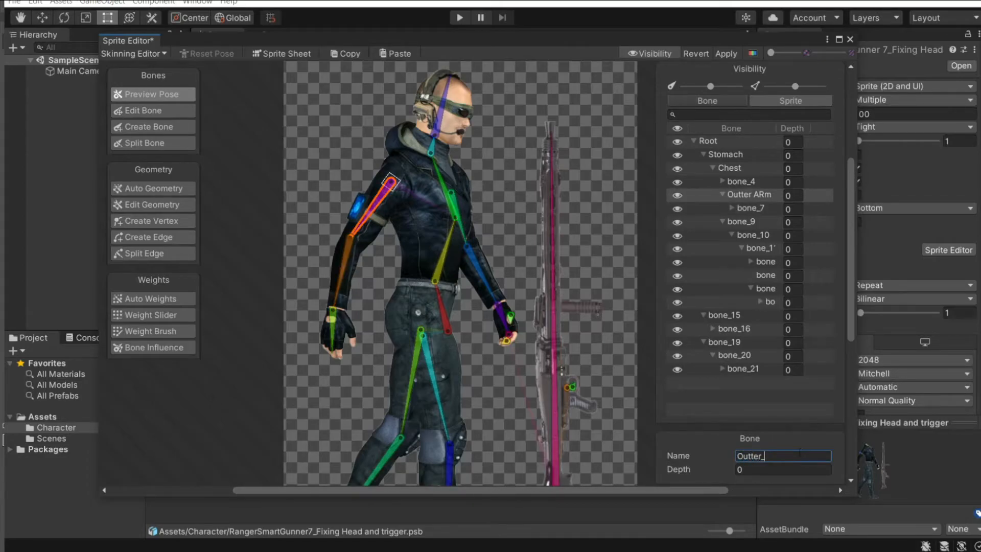
type("ter Shoulder")
Step: Rename the outer forearm bone to Outter Arm
left_click(340, 279)
left_click(809, 456)
type("Outter Arm")
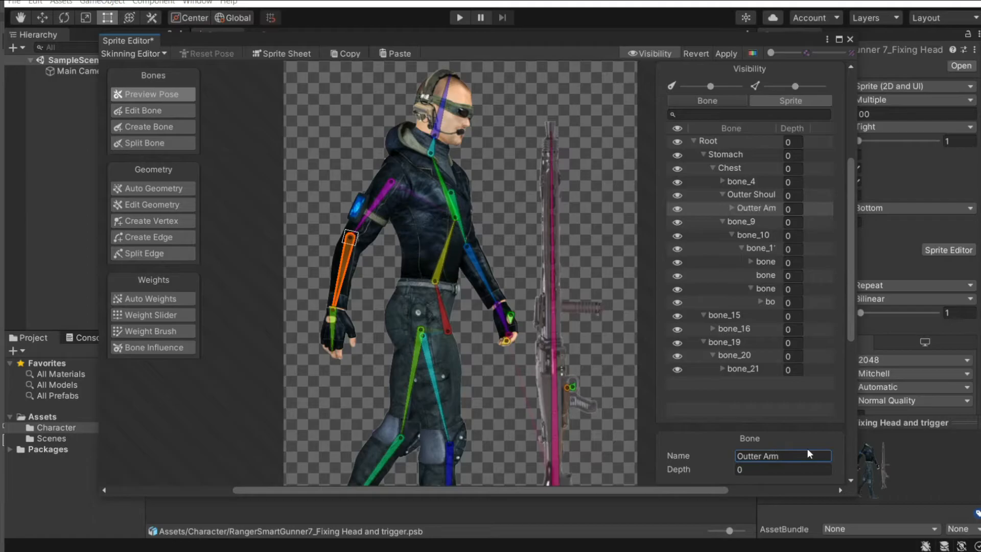
scroll(401, 231, "down", 2)
scroll(445, 263, "up", 1)
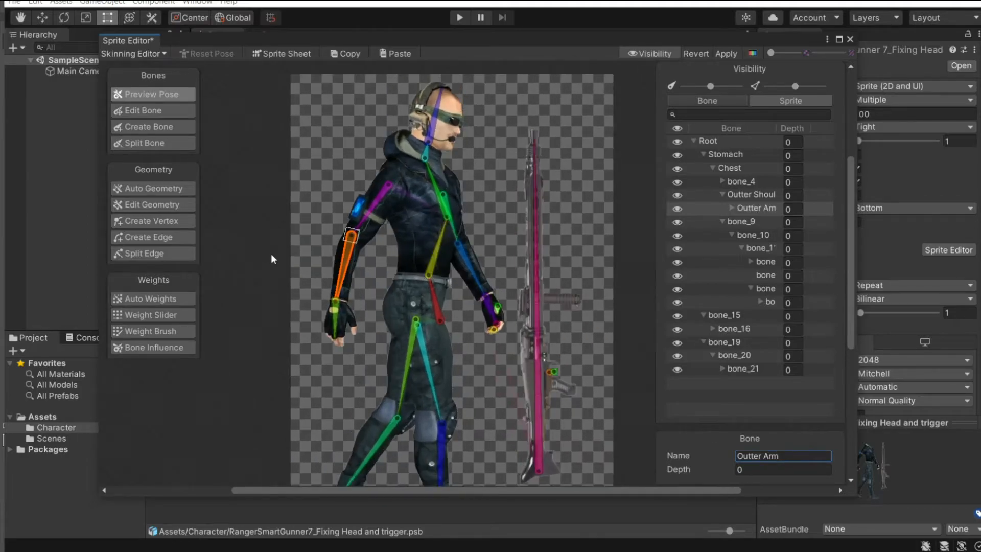
Step: Examine the outer shoulder, head, torso, pelvis and thigh bones by selecting them one after another
left_click(384, 190)
left_click(432, 134)
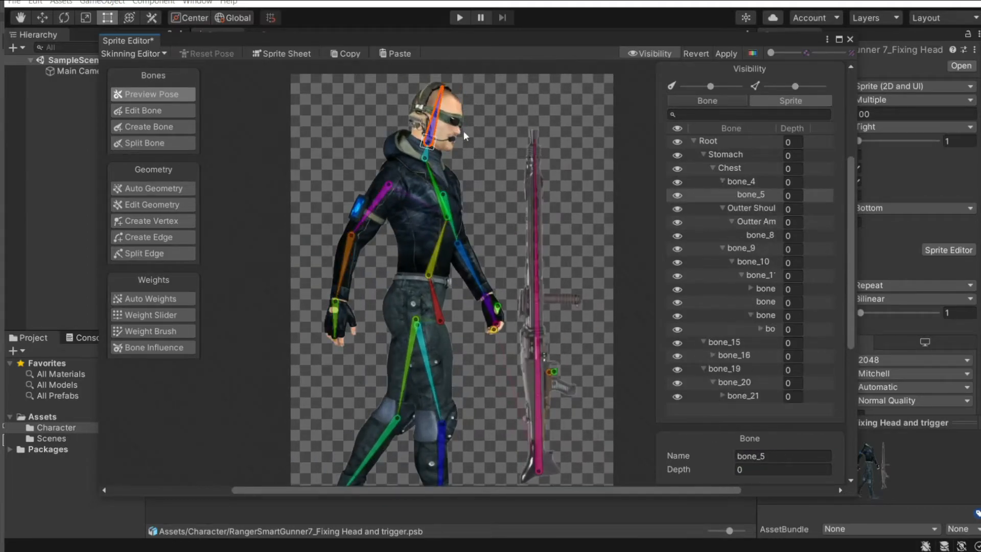
left_click(437, 201)
left_click(448, 211)
left_click(436, 306)
left_click(411, 345)
left_click(428, 364)
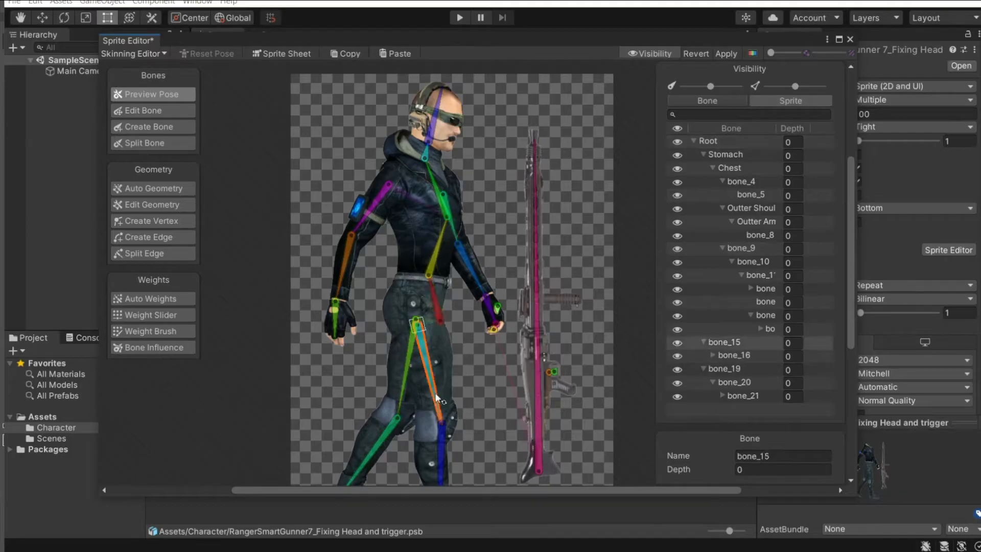
left_click(408, 366)
scroll(416, 388, "down", 2)
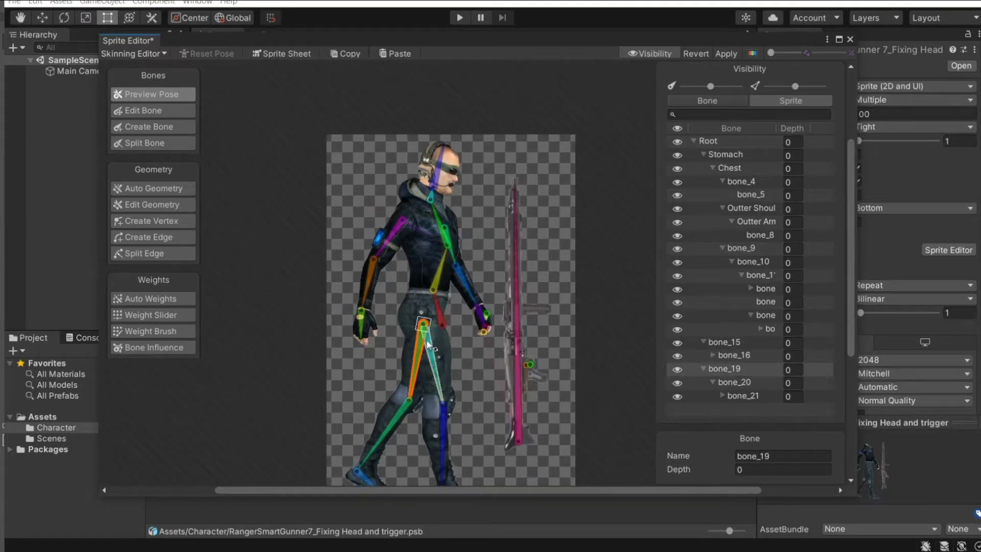
scroll(422, 330, "up", 3)
middle_click_drag(405, 248, 420, 293)
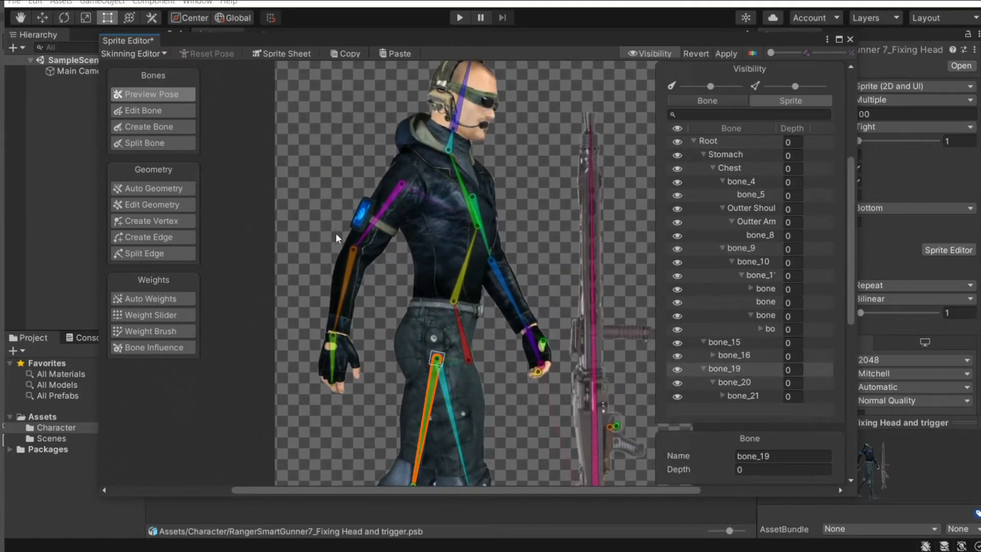
scroll(404, 280, "down", 3)
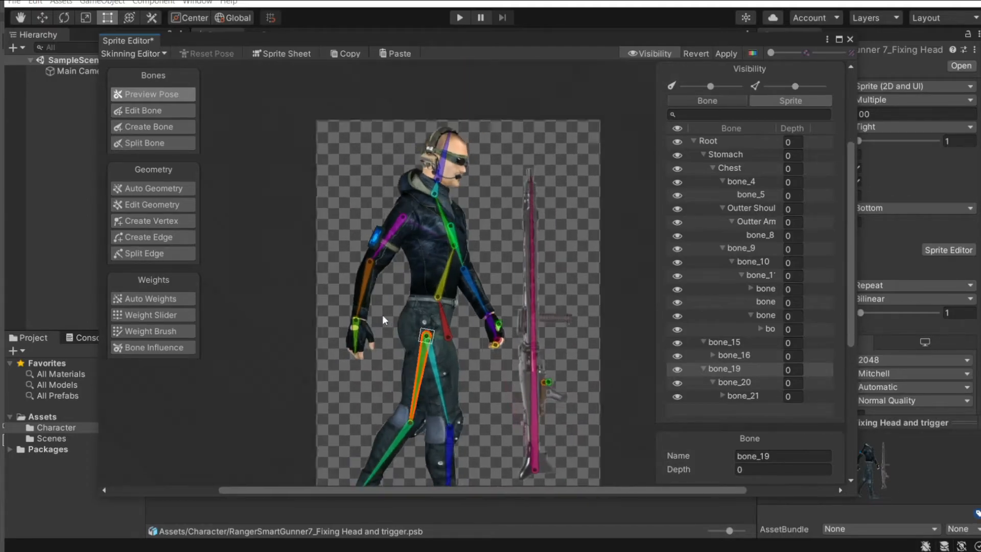
scroll(383, 315, "up", 2)
Step: Inspect which bones influence the outer arm sprite
left_click(390, 220)
left_click(180, 348)
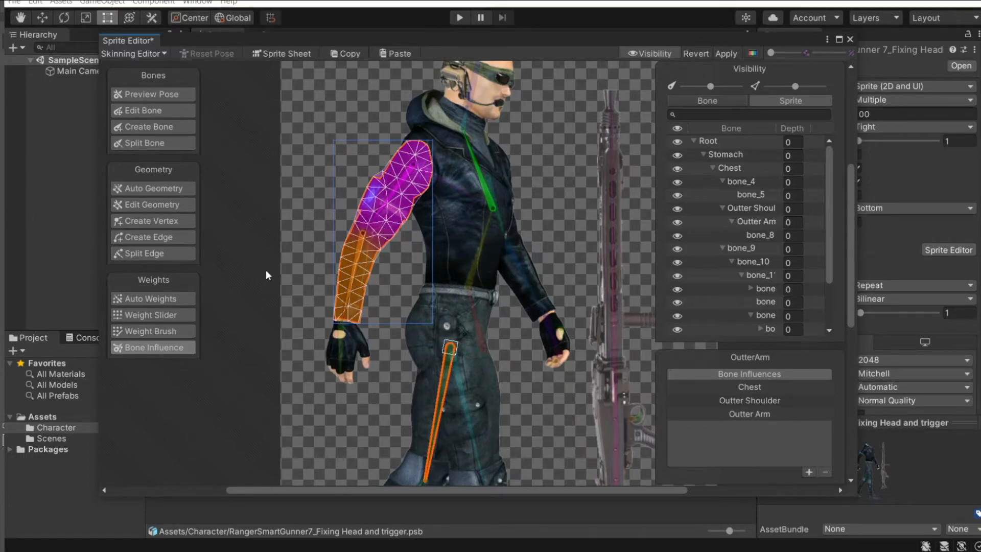
scroll(425, 232, "up", 2)
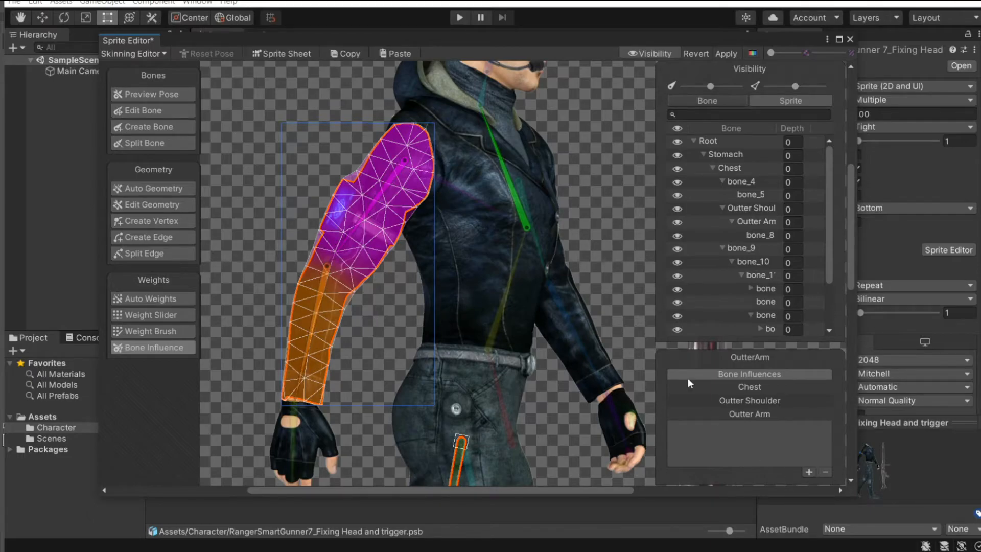
scroll(353, 252, "down", 2)
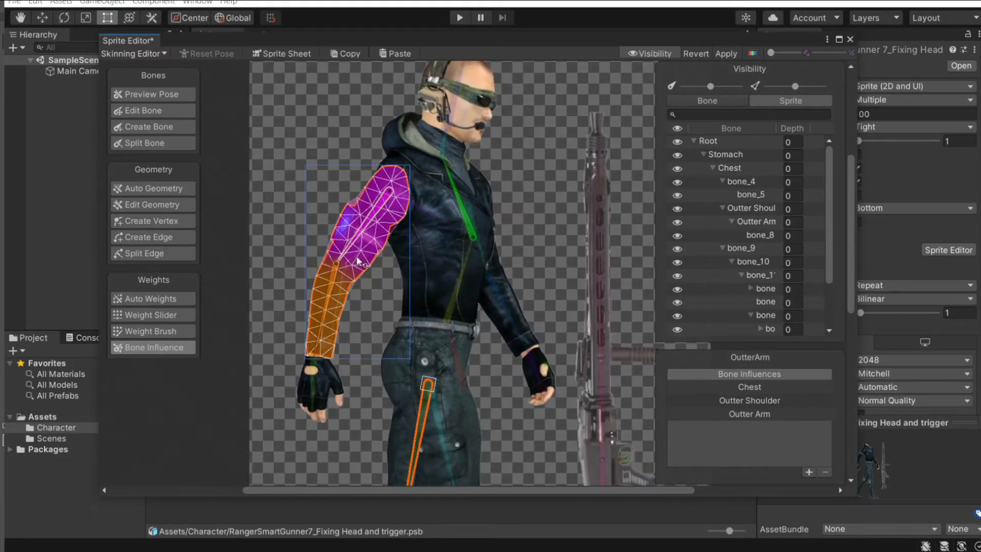
Step: Return to Preview Pose and examine the torso and leg sprite meshes
left_click(180, 95)
scroll(286, 127, "down", 1)
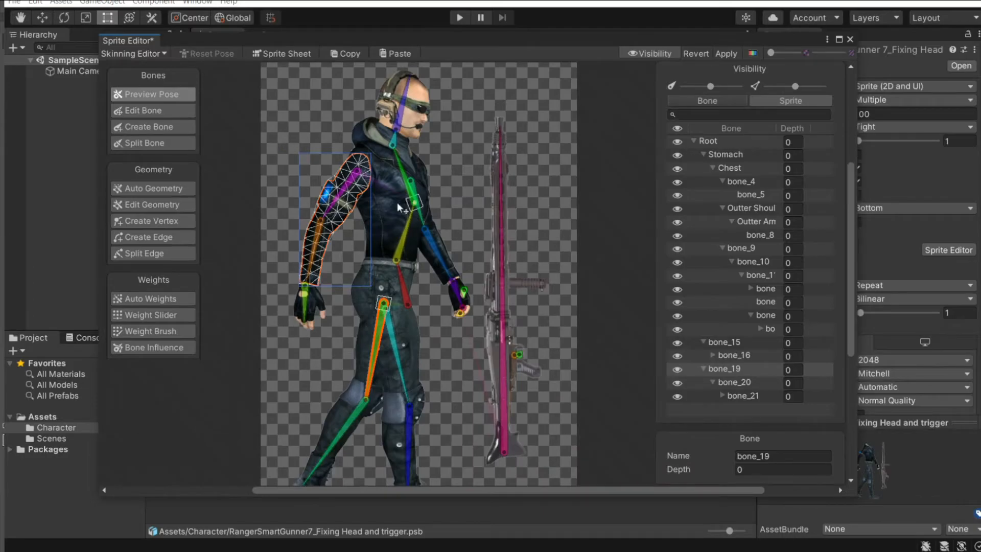
left_click(380, 246)
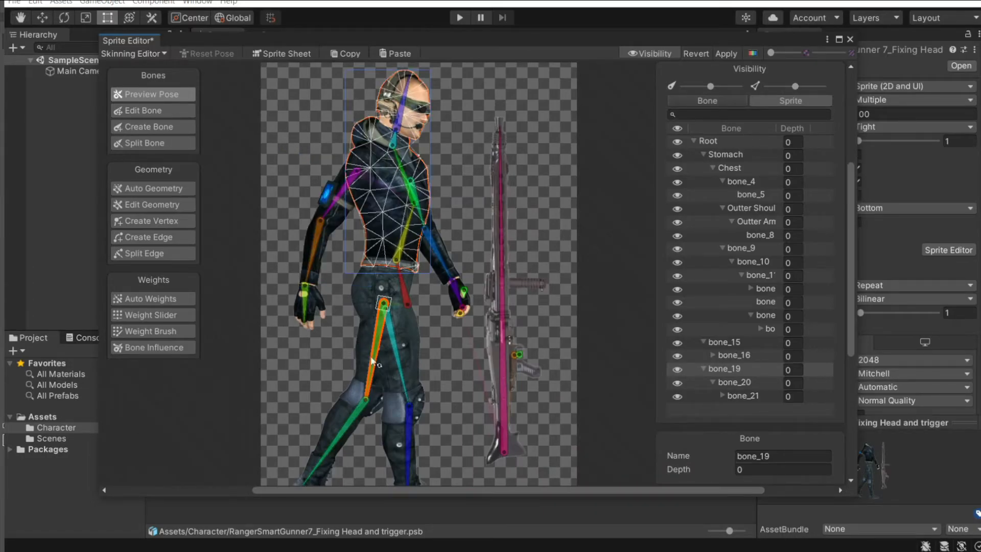
left_click(416, 333)
left_click(348, 391)
scroll(350, 316, "up", 2)
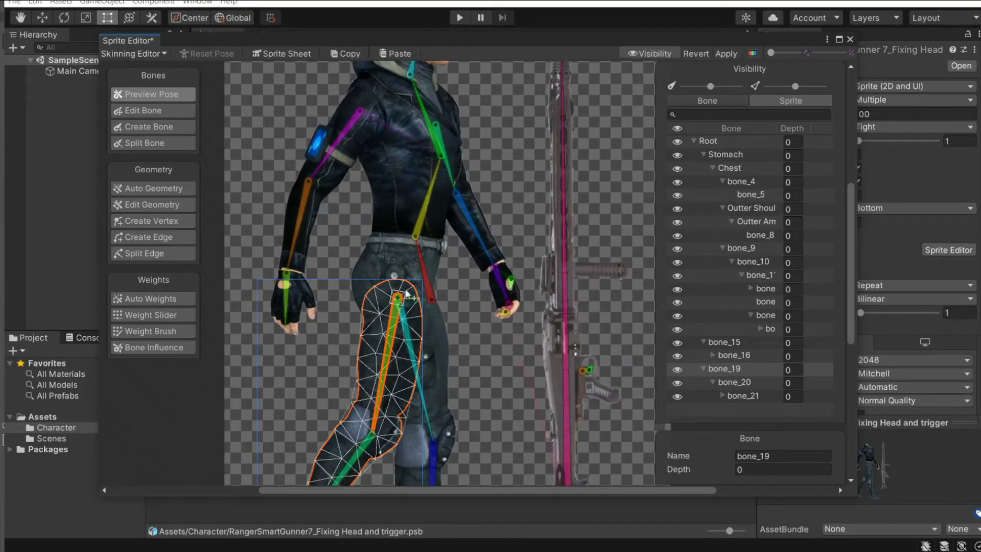
Step: Select the OutterArm sprite in the sprite list and show its bone influences
left_click(783, 101)
left_click(732, 161)
left_click(725, 183)
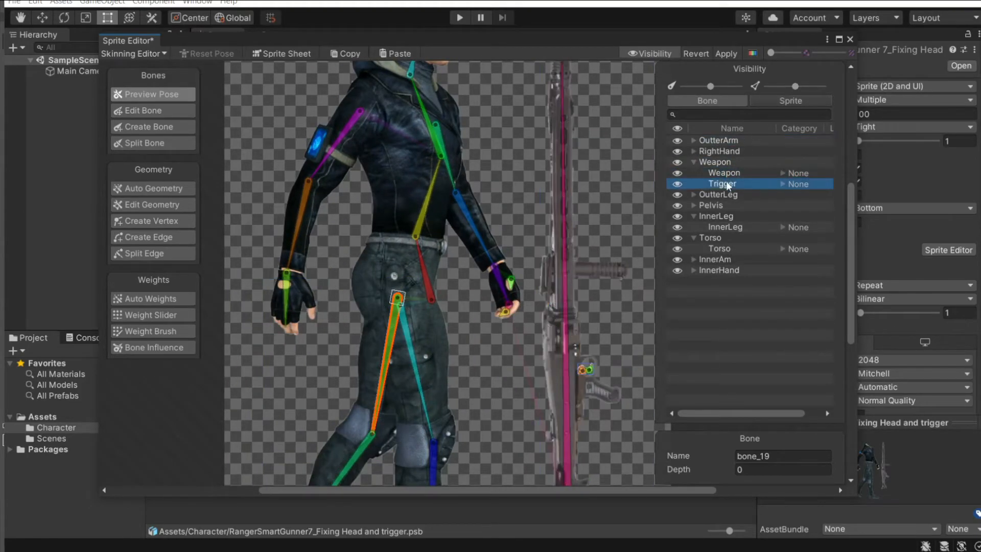
scroll(441, 210, "down", 3)
scroll(487, 293, "up", 2)
left_click(707, 142)
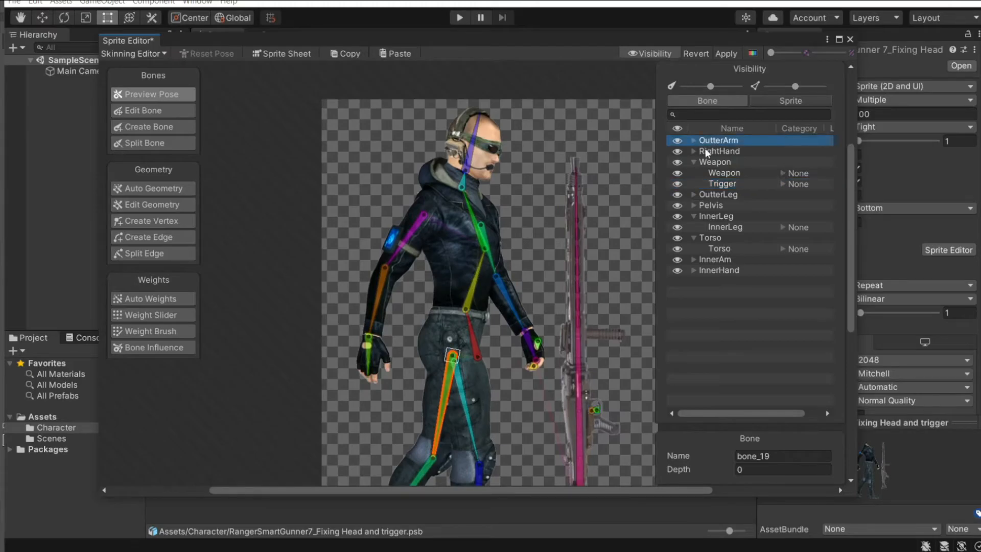
left_click(693, 140)
left_click(734, 152)
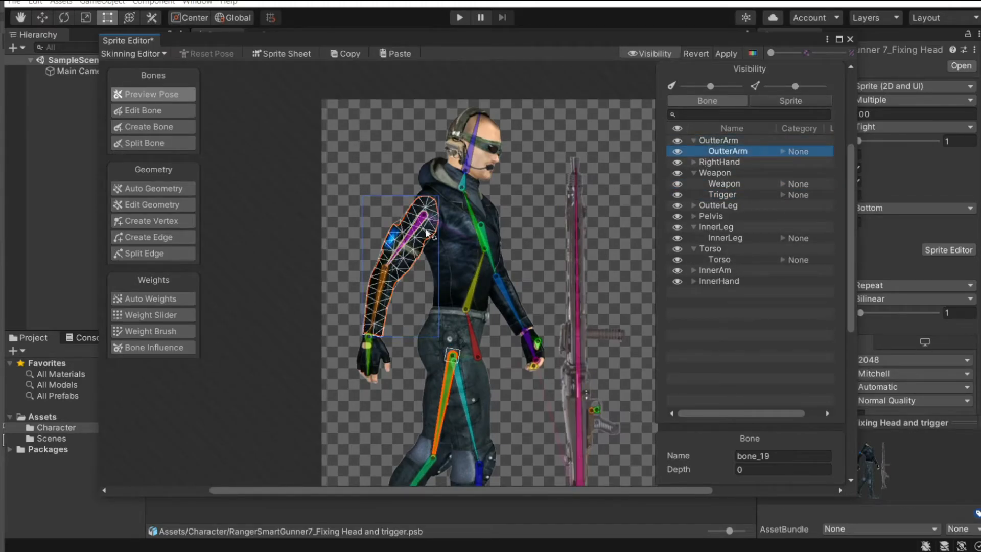
left_click(169, 348)
scroll(387, 332, "up", 3)
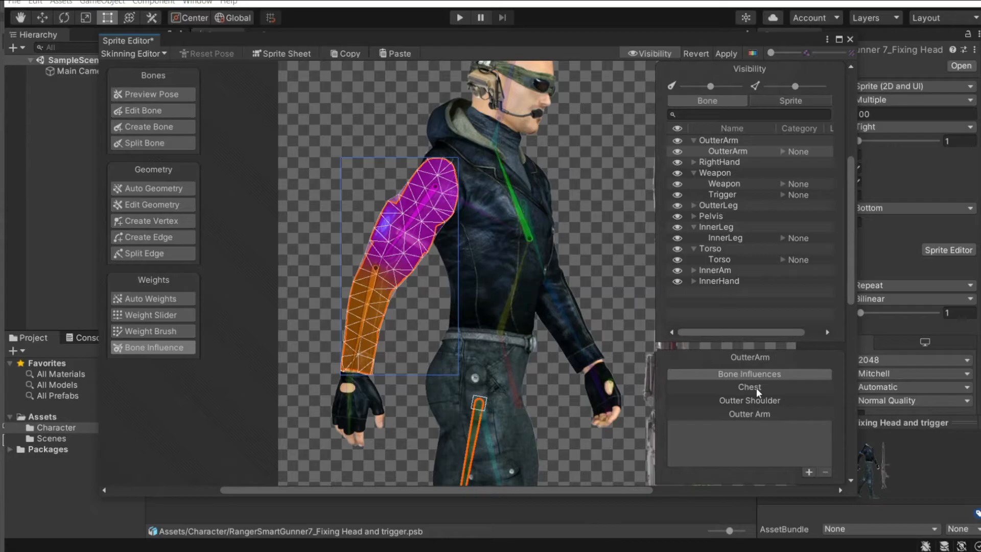
Step: Test the chest bone's pull on the outer arm, undo the rotation, and remove Chest from the OutterArm sprite's bone influences
left_click_drag(513, 189, 553, 183)
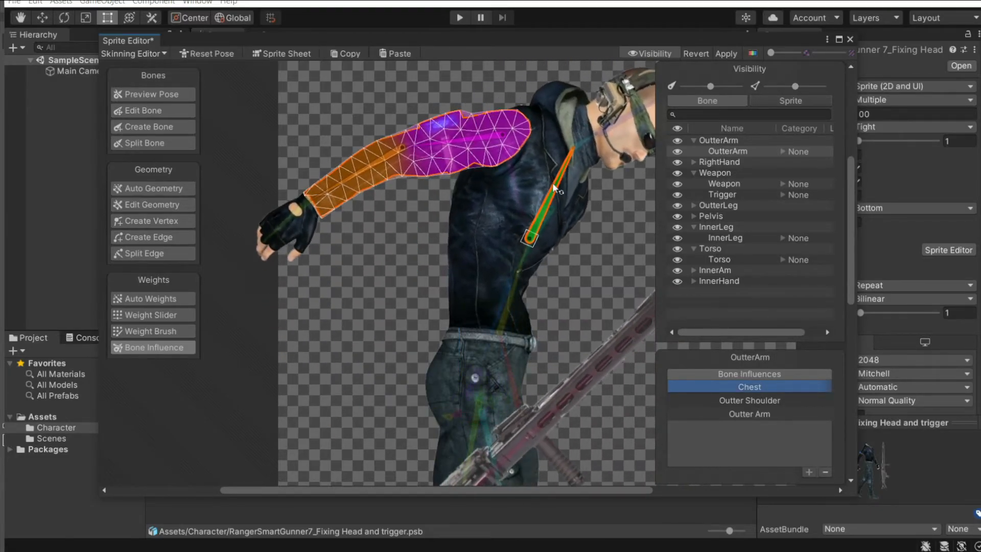
key("ctrl+z")
left_click(777, 387)
left_click(826, 471)
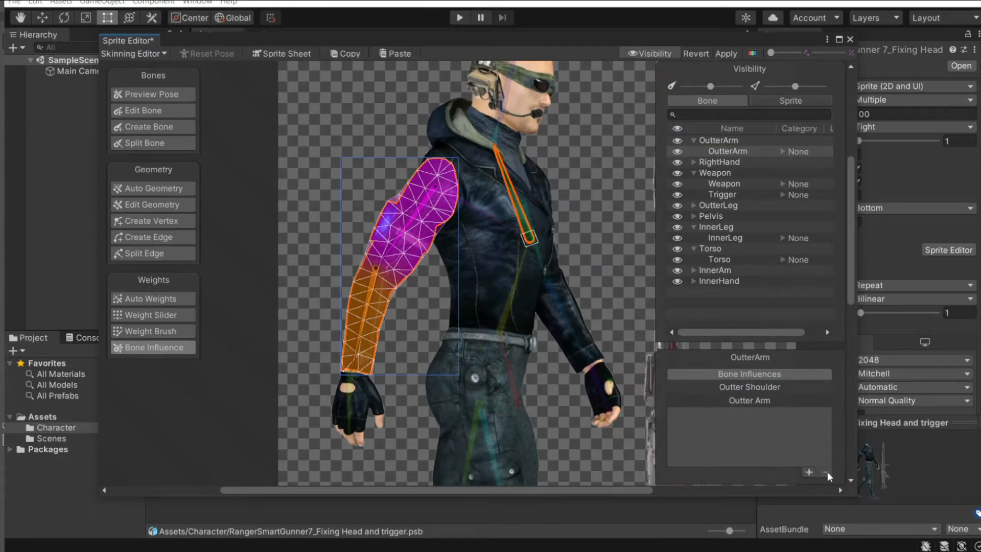
Step: Rotate the outer shoulder and outer forearm bones to test the arm's deformation, undoing each rotation
left_click_drag(411, 222, 377, 189)
key("ctrl+z")
middle_click_drag(501, 250, 442, 267)
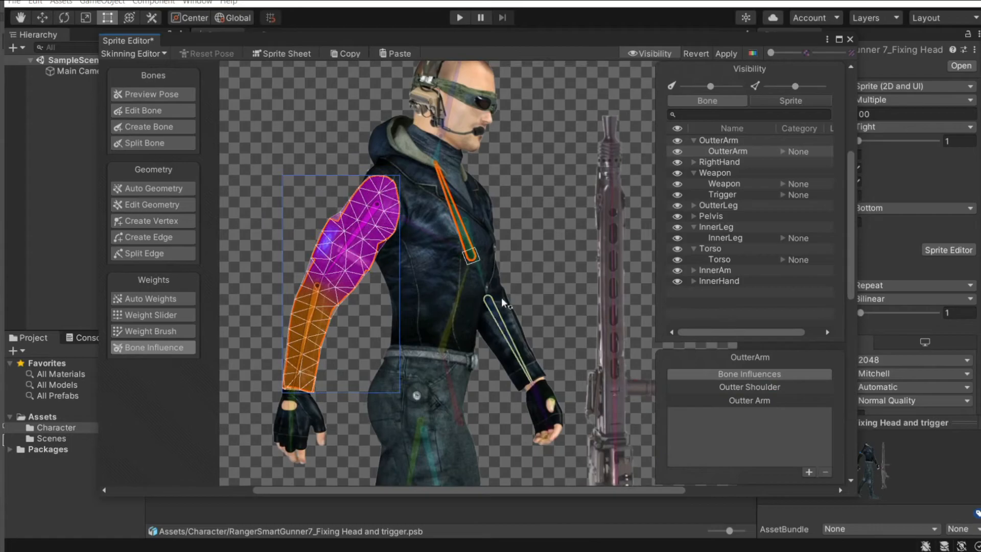
left_click_drag(322, 313, 422, 278)
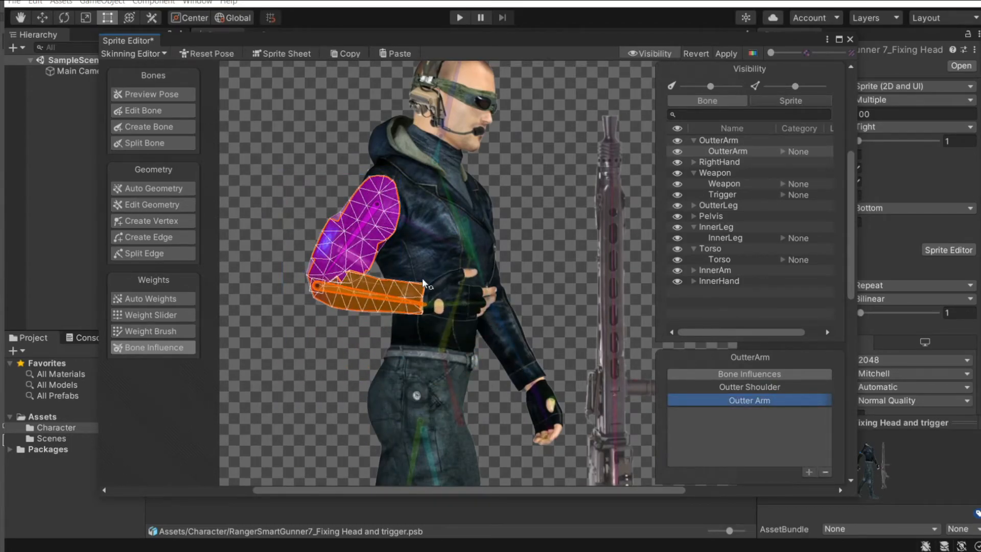
key("ctrl+z")
middle_click_drag(414, 275, 358, 271)
Step: Rename bone_9, the inner upper arm bone, to InnerShoulder in Edit Bone mode
left_click_drag(422, 286, 427, 330)
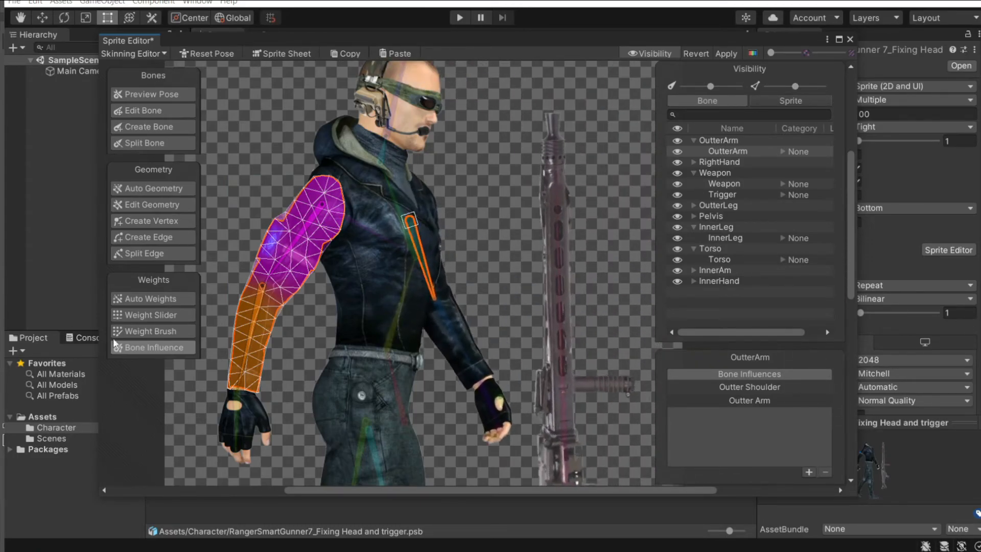
left_click(164, 108)
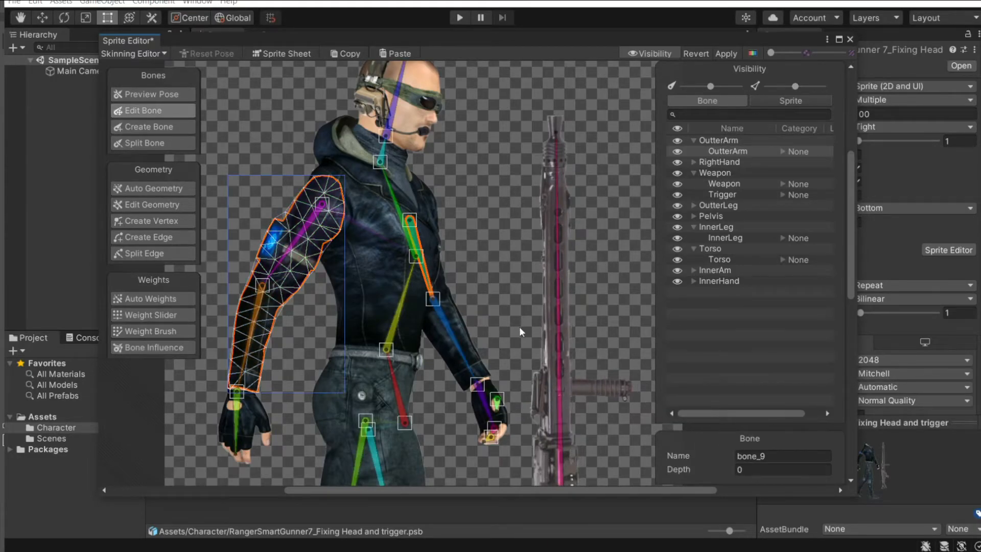
left_click(762, 455)
type("InnerShoulder")
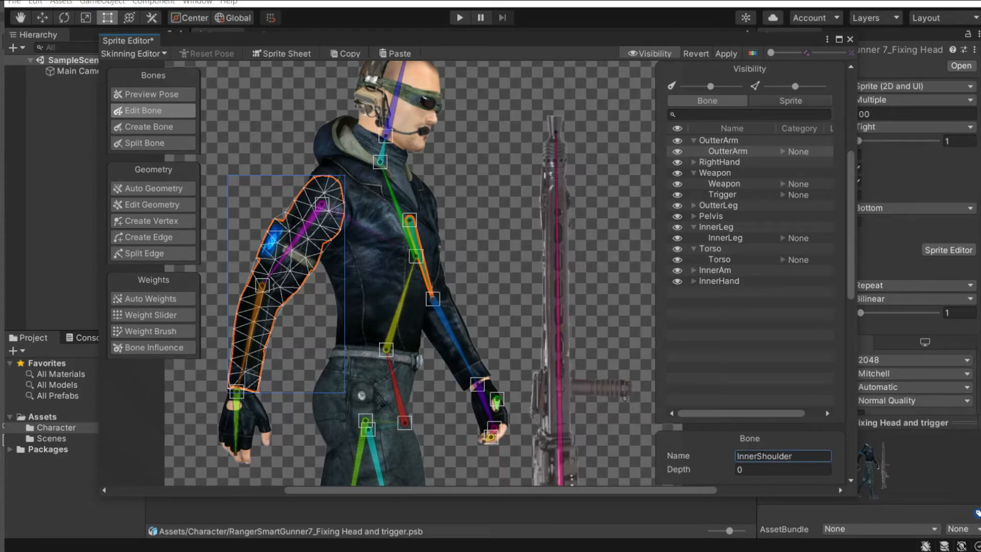
Step: Rename bone_10, the inner forearm bone, to InnerARm
left_click(453, 343)
left_click(796, 457)
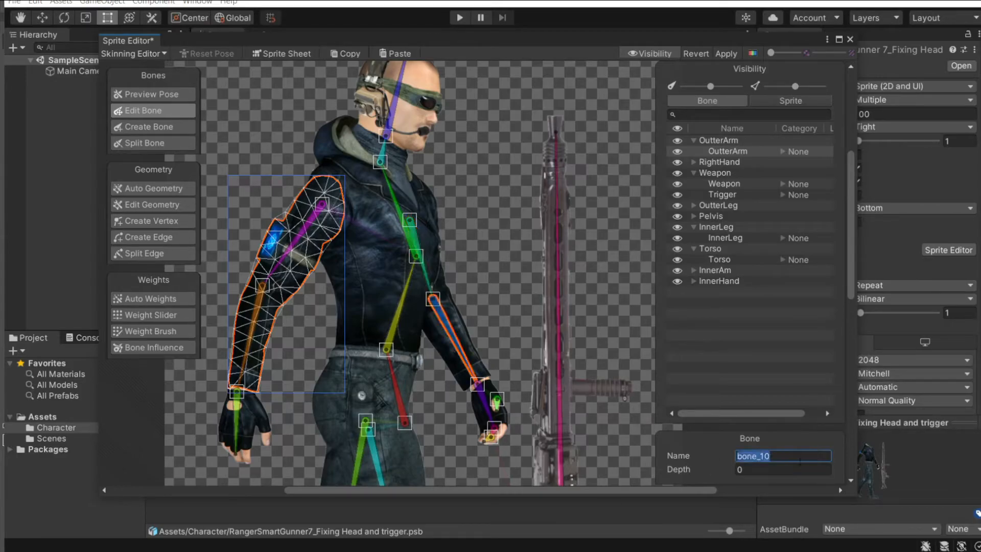
type("InnerARm")
Step: Remove InnerShoulder and Outter Shoulder from the Torso sprite's bone influences
left_click(722, 259)
left_click(189, 347)
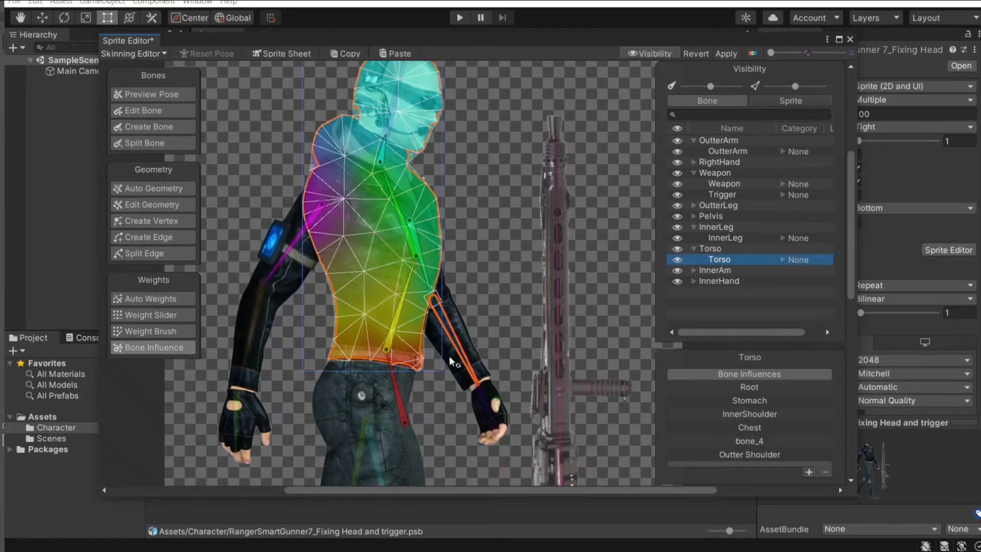
left_click(762, 414)
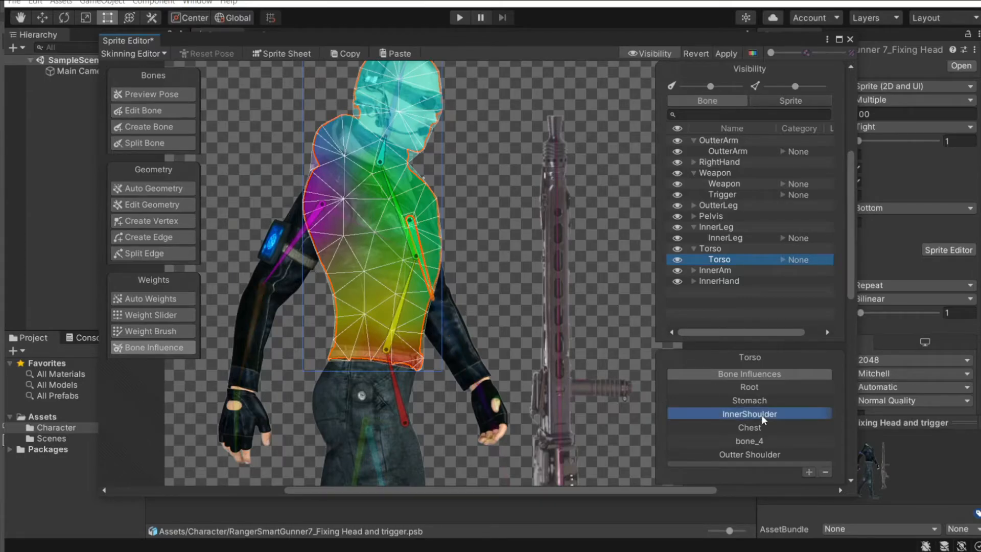
left_click(831, 474)
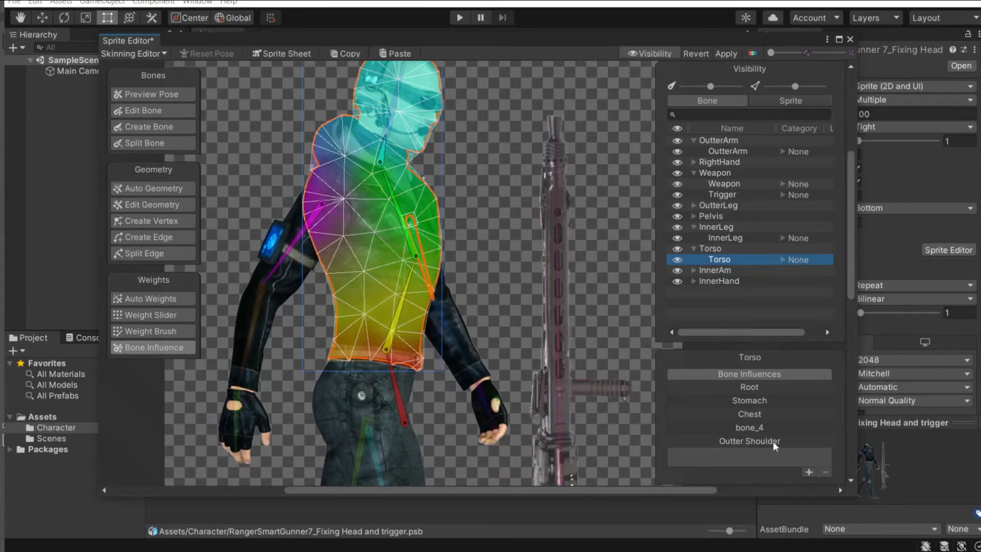
left_click(774, 442)
left_click(826, 471)
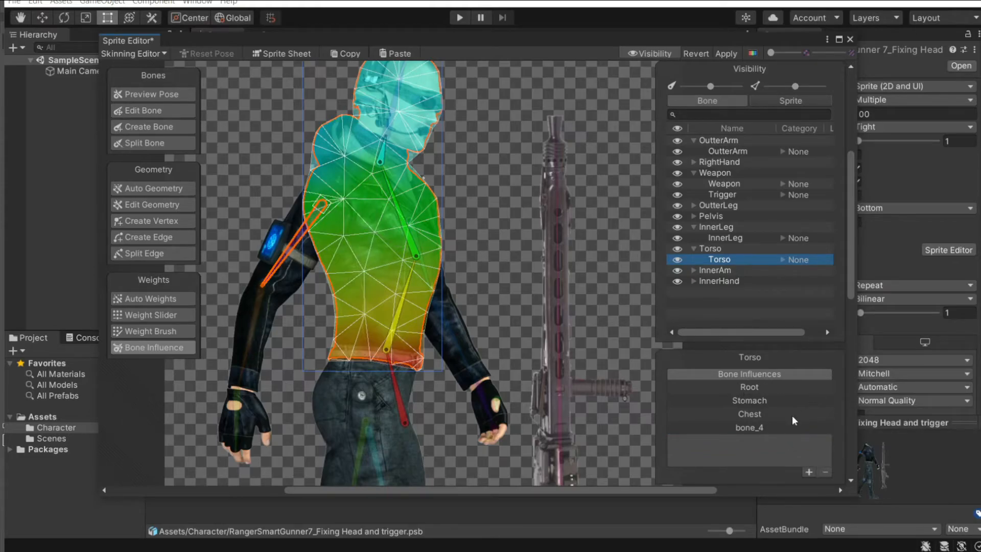
left_click(757, 429)
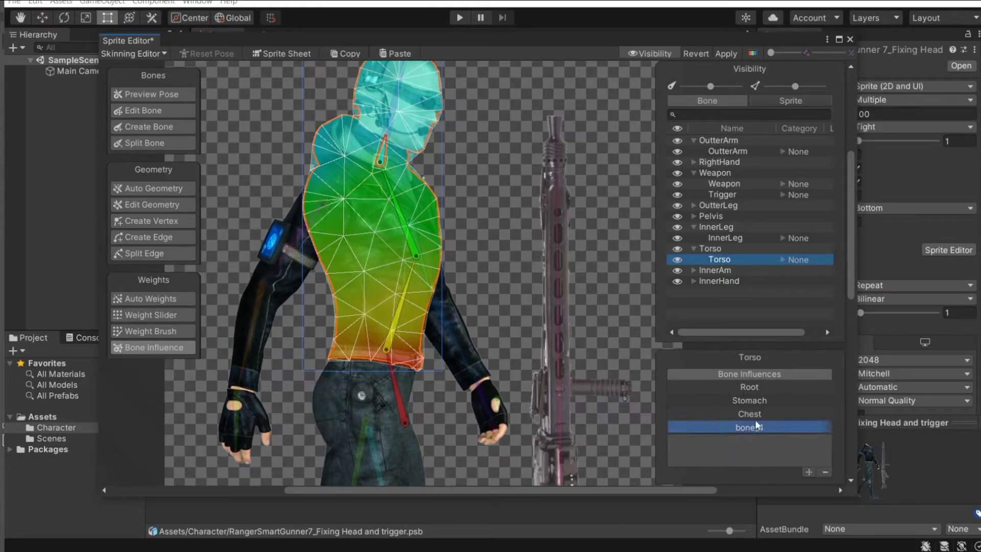
Step: Test the deformation in Preview Pose by rotating the torso bones, the InnerShoulder bone and the InnerARm bone
left_click(168, 94)
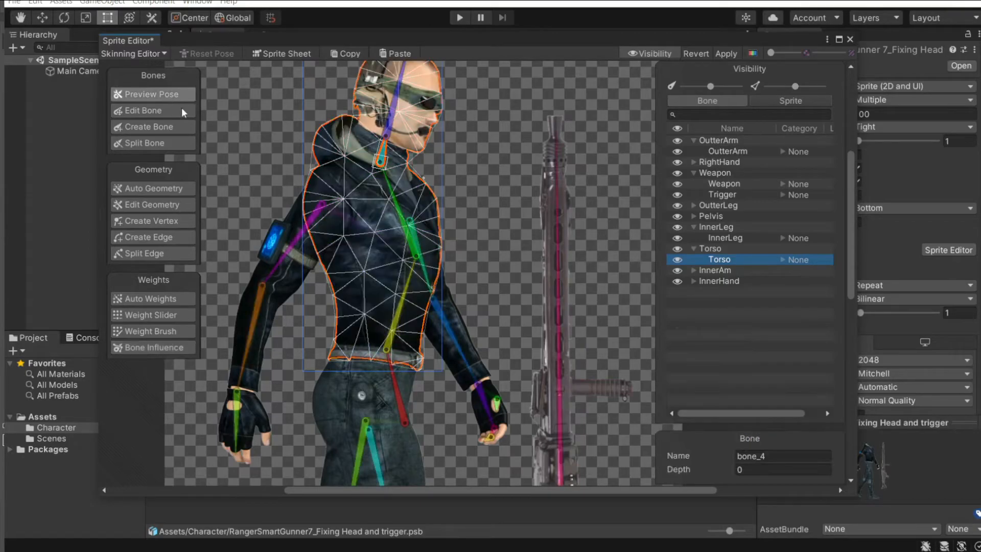
scroll(434, 264, "down", 3)
left_click_drag(431, 273, 425, 292)
left_click_drag(422, 233, 449, 256)
scroll(449, 257, "up", 2)
scroll(448, 256, "up", 1)
left_click_drag(416, 287, 440, 274)
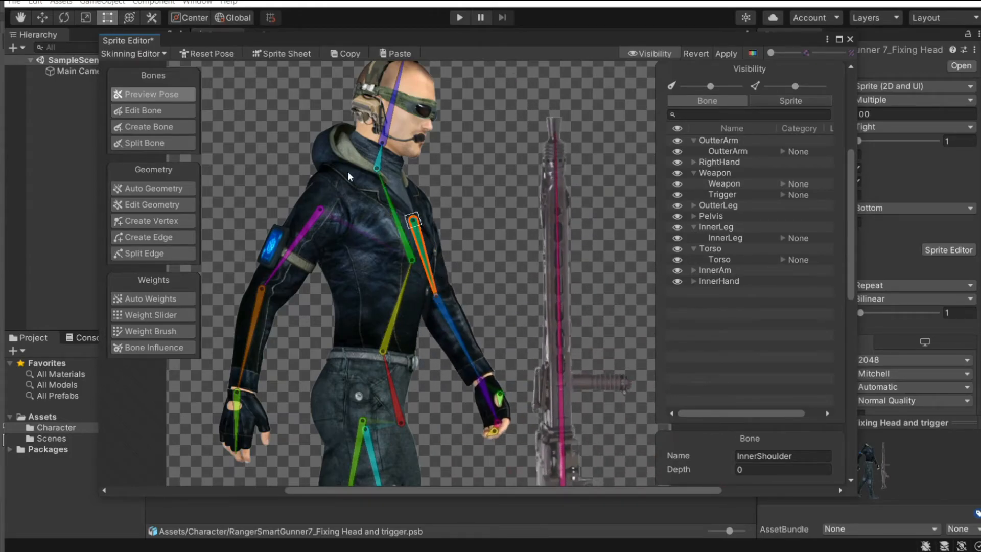
scroll(461, 275, "down", 3)
mouse_move(449, 308)
left_mouse_down()
mouse_move(465, 288)
mouse_move(467, 318)
mouse_move(468, 309)
left_mouse_up()
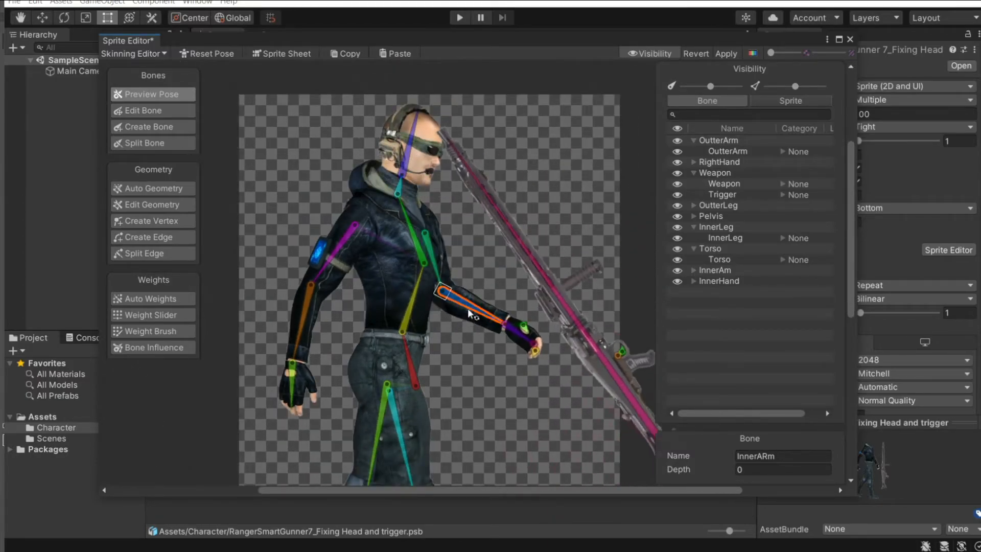
Step: Test the arm deformation by rotating the InnerShoulder, Outter Shoulder and Outter Arm bones in Preview Pose
left_click(432, 256)
left_click_drag(433, 257, 464, 309)
middle_click_drag(450, 343, 460, 297)
middle_click_drag(446, 215, 464, 337)
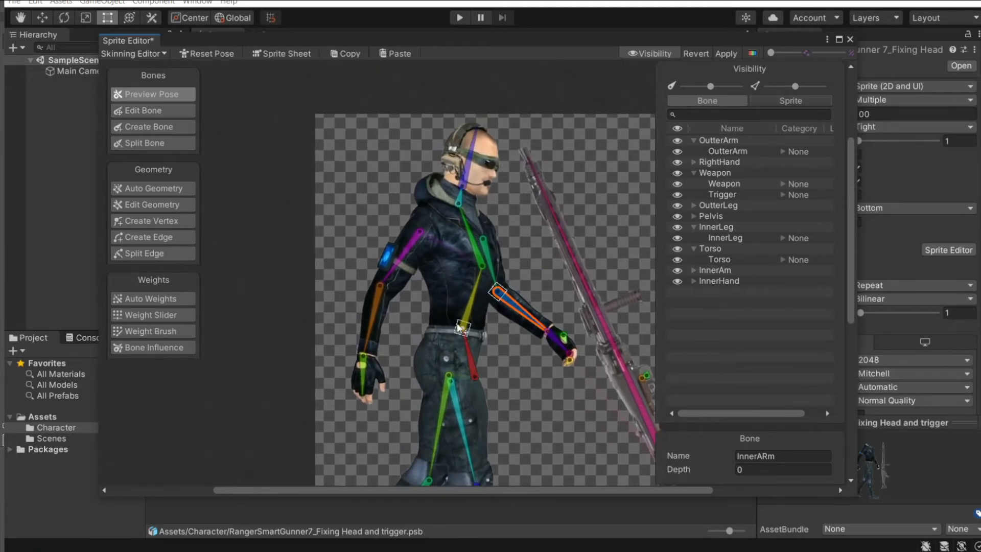
scroll(408, 264, "up", 3)
left_click_drag(409, 261, 390, 250)
left_click_drag(272, 284, 362, 284)
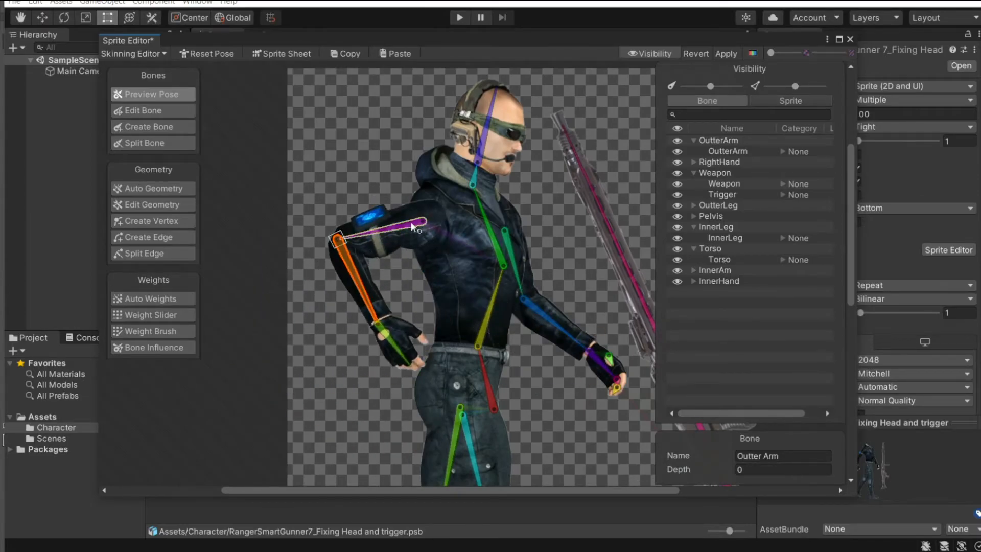
Step: Rotate the outer hand bone, bone_8, back and forth to check the wrist joint between the RightHand and OutterArm sprites
left_click_drag(403, 352, 359, 349)
scroll(384, 346, "up", 5)
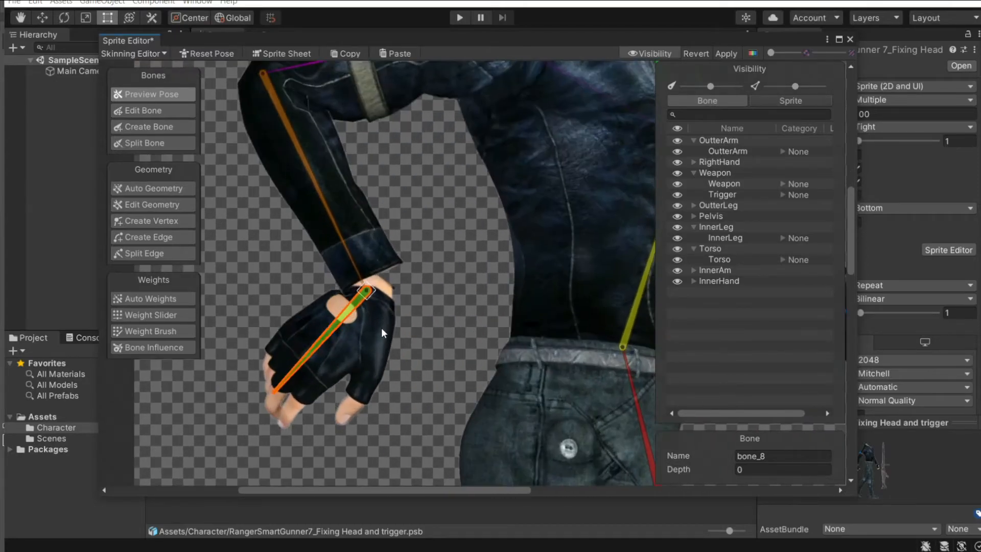
left_click_drag(328, 321, 369, 360)
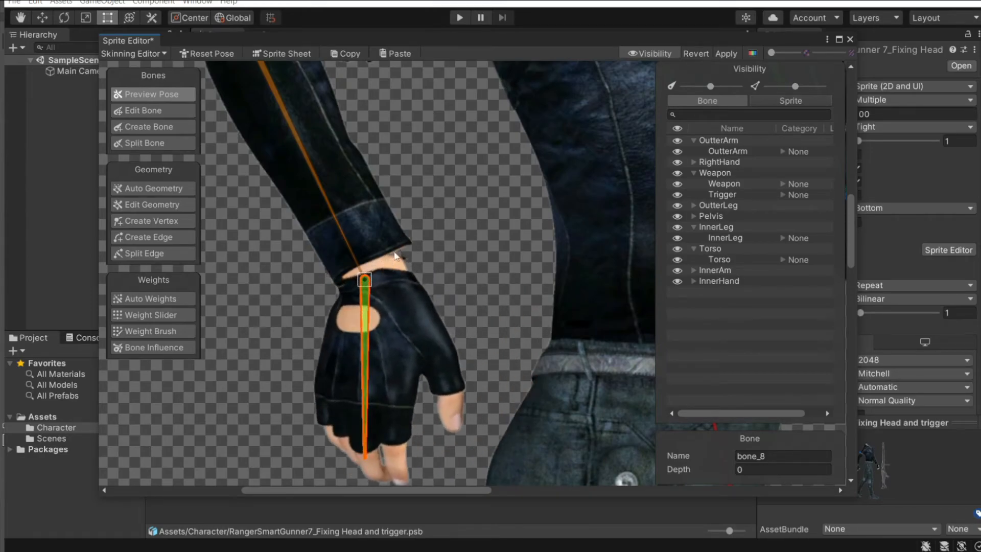
left_click_drag(376, 345, 397, 342)
left_click(409, 313)
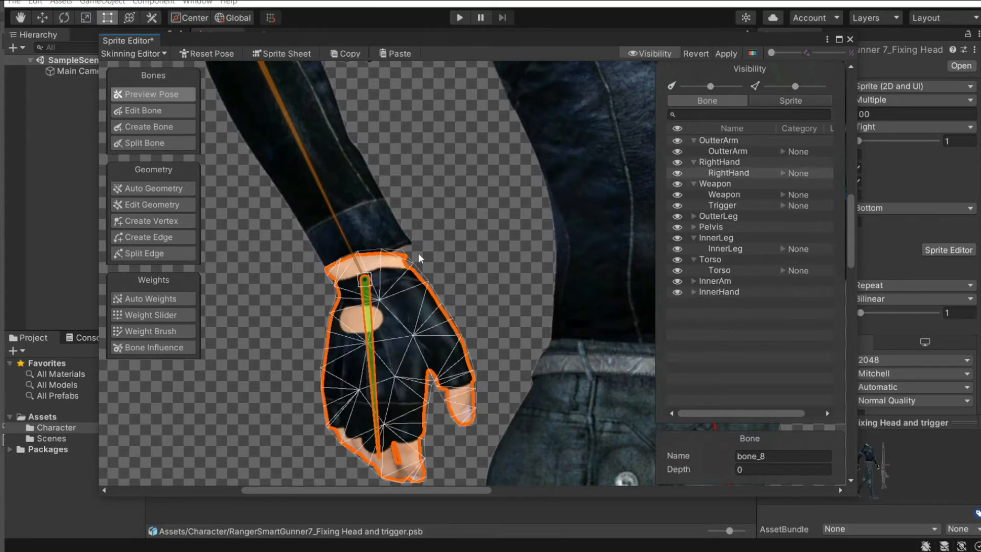
left_click(400, 238)
scroll(427, 260, "down", 2)
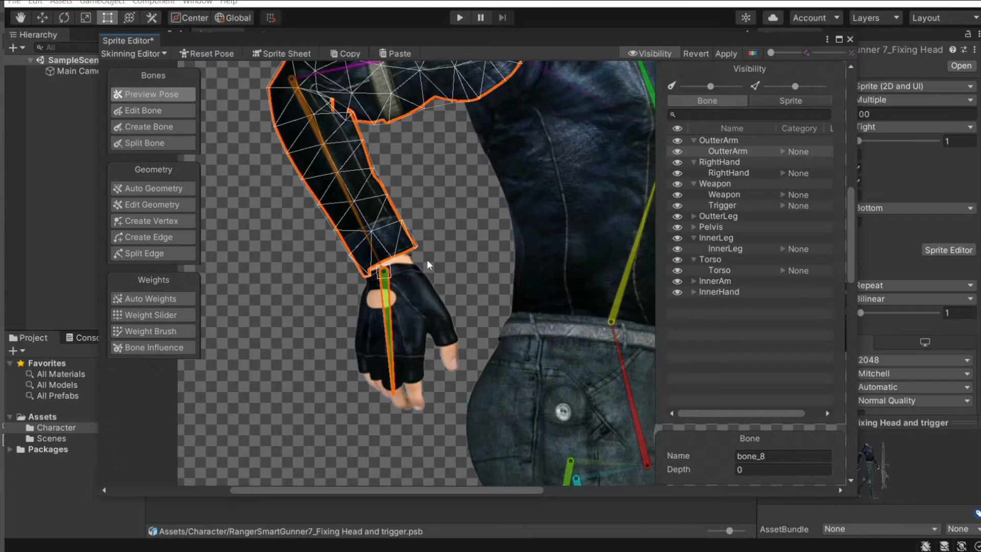
scroll(385, 310, "down", 2)
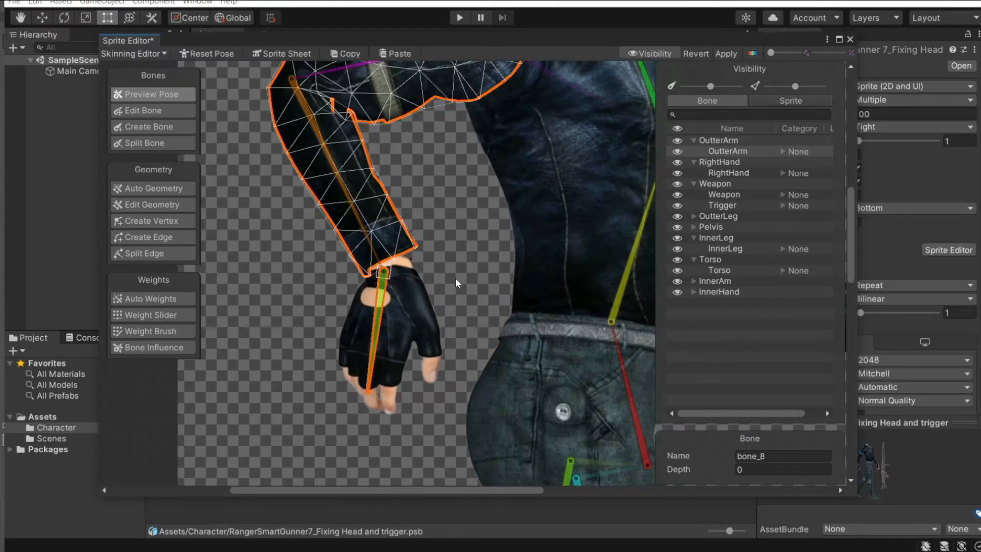
scroll(478, 317, "down", 2)
scroll(449, 290, "up", 6)
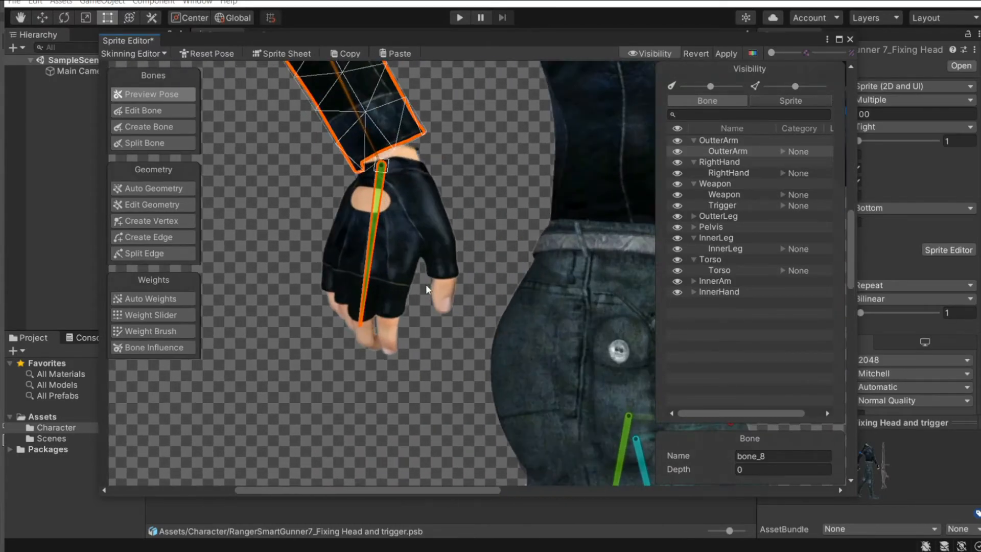
middle_click_drag(426, 287, 420, 378)
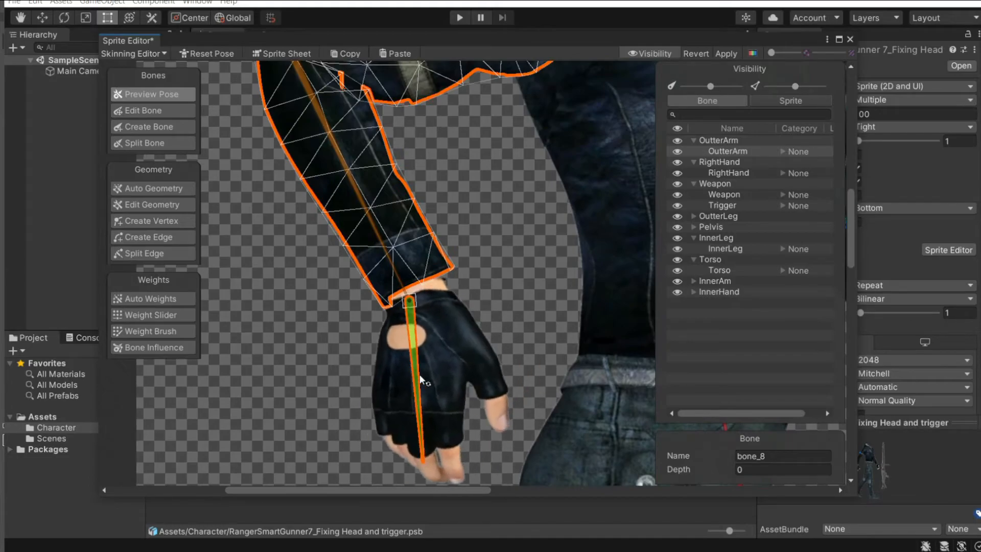
mouse_move(429, 334)
left_mouse_down()
mouse_move(447, 345)
mouse_move(429, 351)
left_mouse_up()
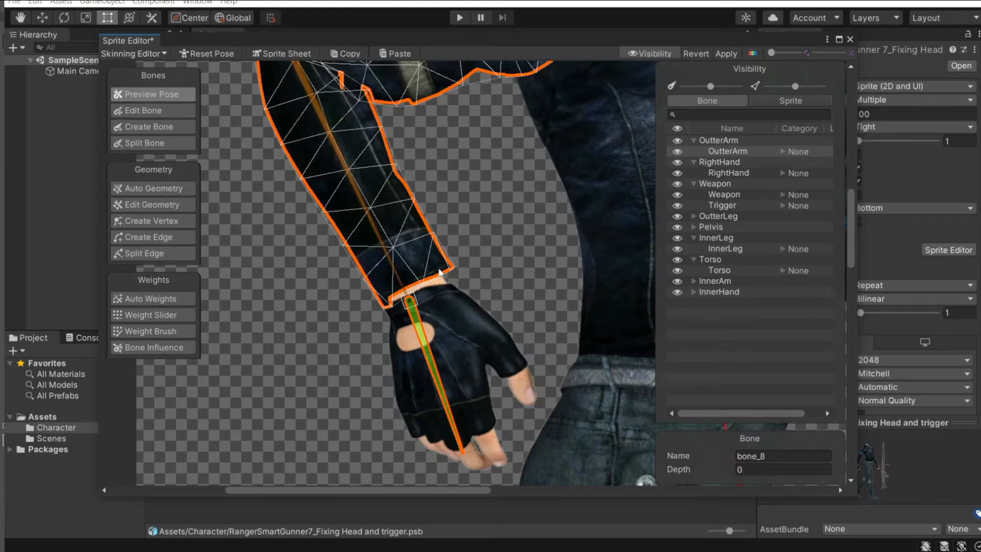
mouse_move(421, 336)
left_mouse_down()
mouse_move(415, 343)
mouse_move(428, 325)
left_mouse_up()
Step: Swing the outer thigh bone, bone_15, forward in Preview Pose and select the OutterLeg sprite
scroll(494, 342, "down", 8)
scroll(489, 309, "up", 5)
scroll(480, 305, "down", 2)
left_click_drag(480, 305, 526, 257)
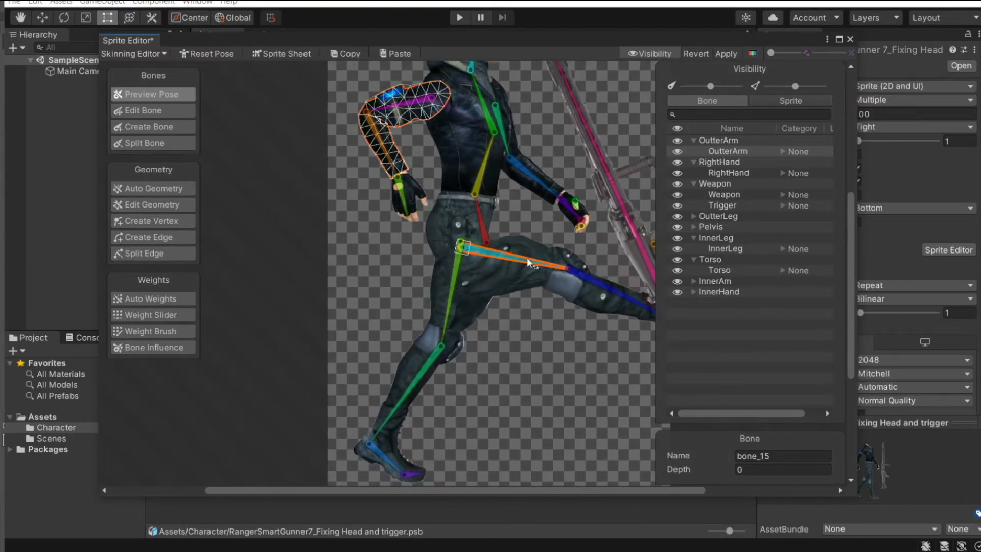
left_click(506, 289)
scroll(531, 311, "down", 2)
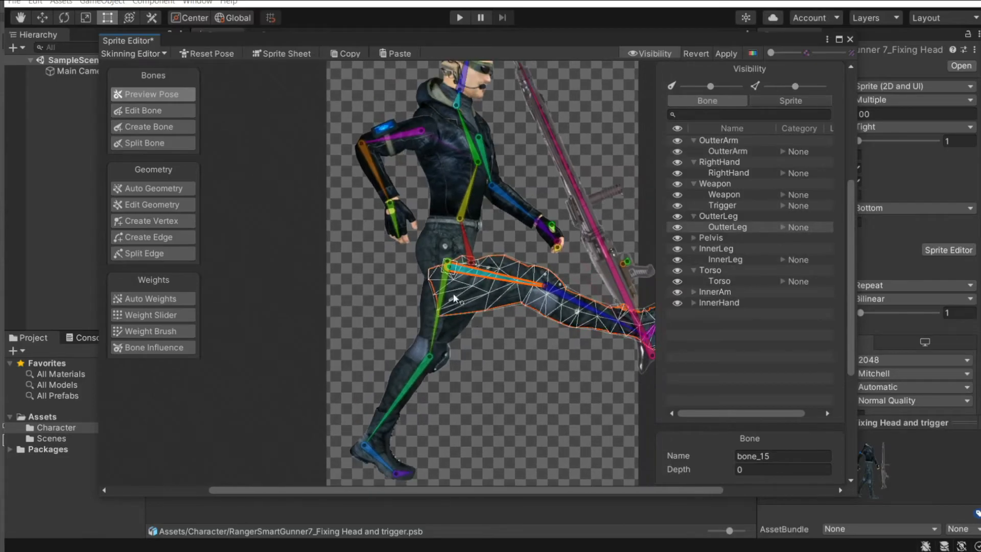
Step: Examine the OutterLeg sprite's bone influences, highlighting bone_19 and swinging bone_15 back down to compare their weight areas
left_click(143, 348)
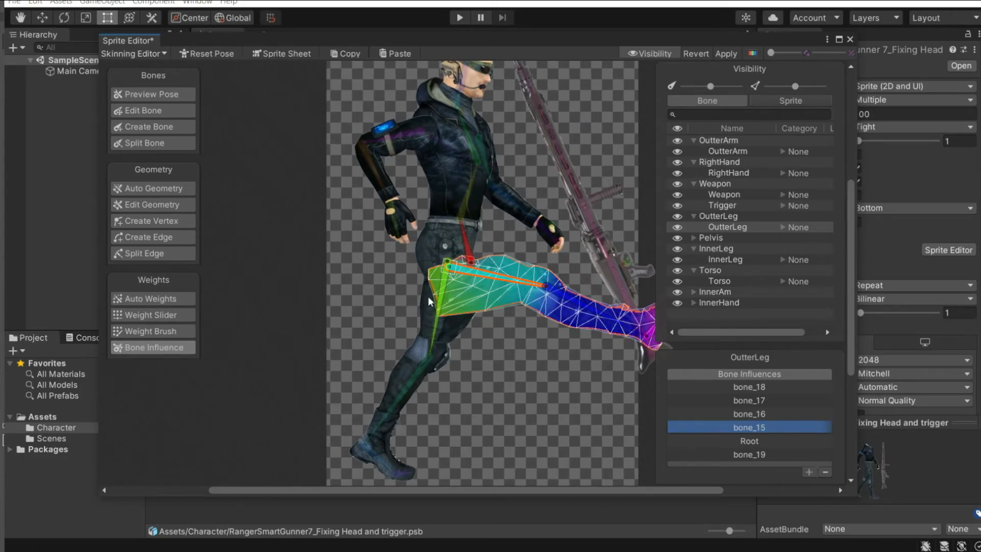
scroll(522, 273, "up", 4)
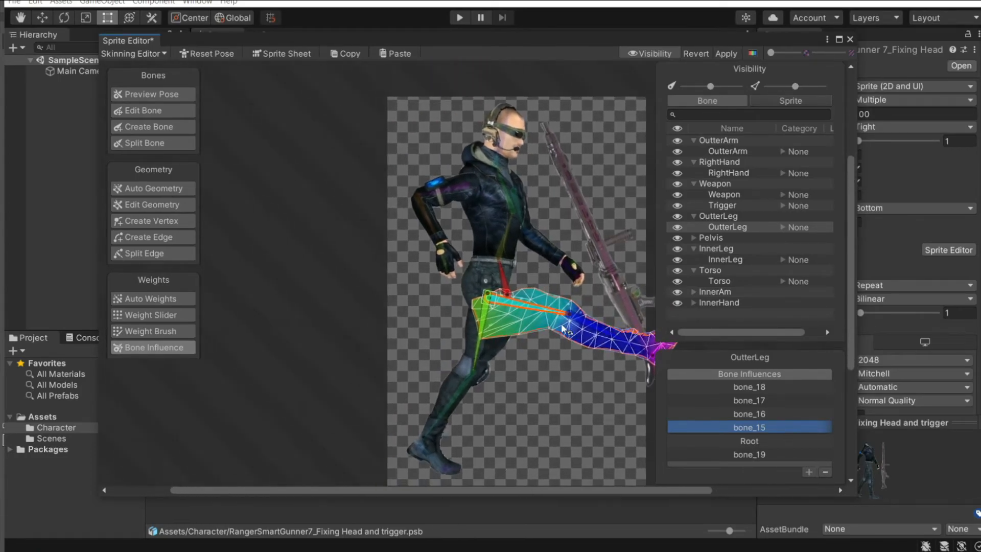
scroll(555, 342, "down", 3)
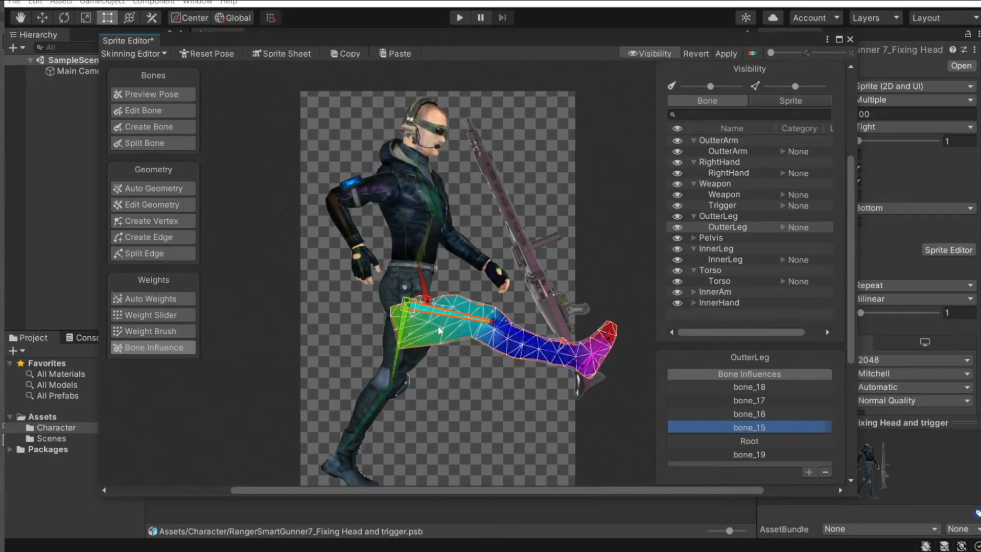
left_click(410, 336)
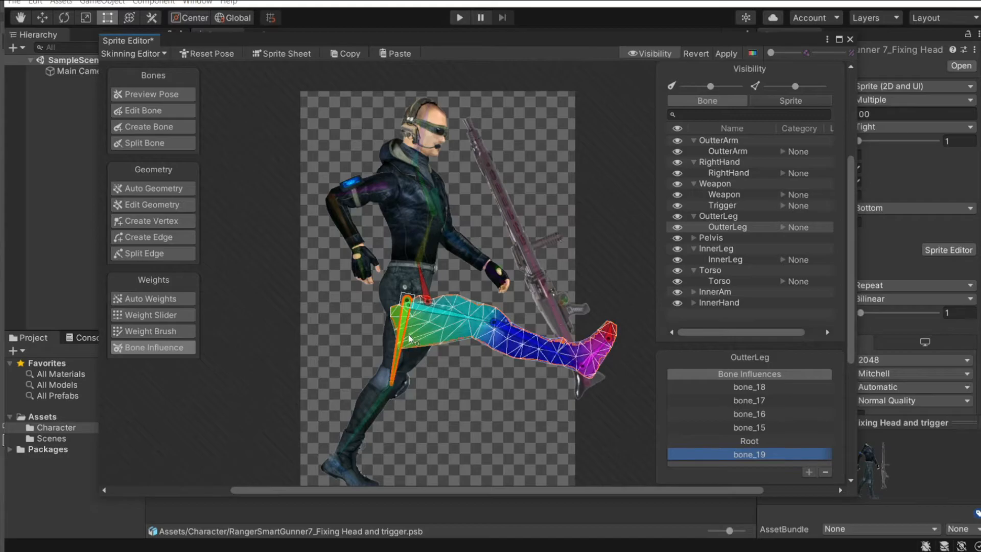
scroll(412, 338, "up", 2)
left_click_drag(460, 309, 463, 345)
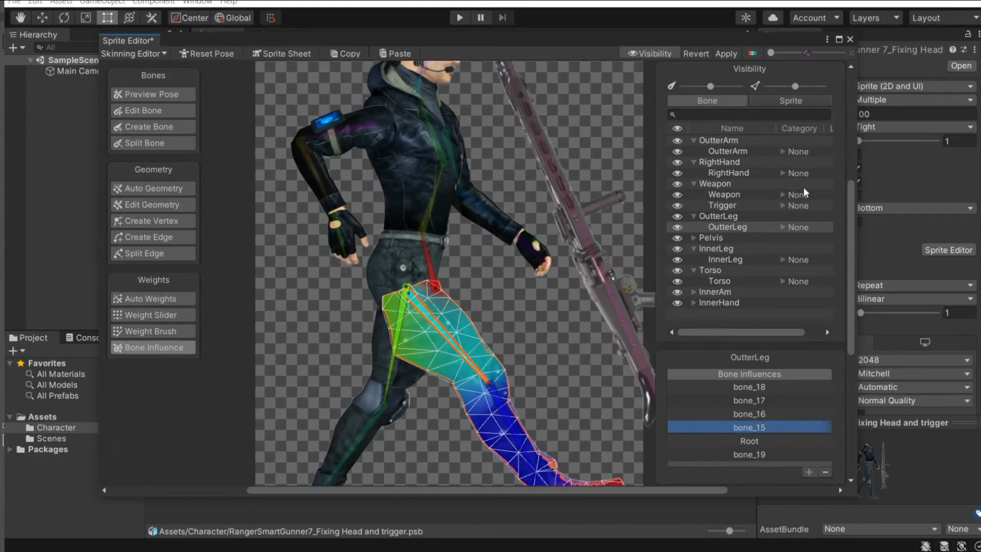
Step: Examine the OutterArm sprite's bone influences, highlighting Outter Shoulder and Outter Arm in turn
left_click(736, 151)
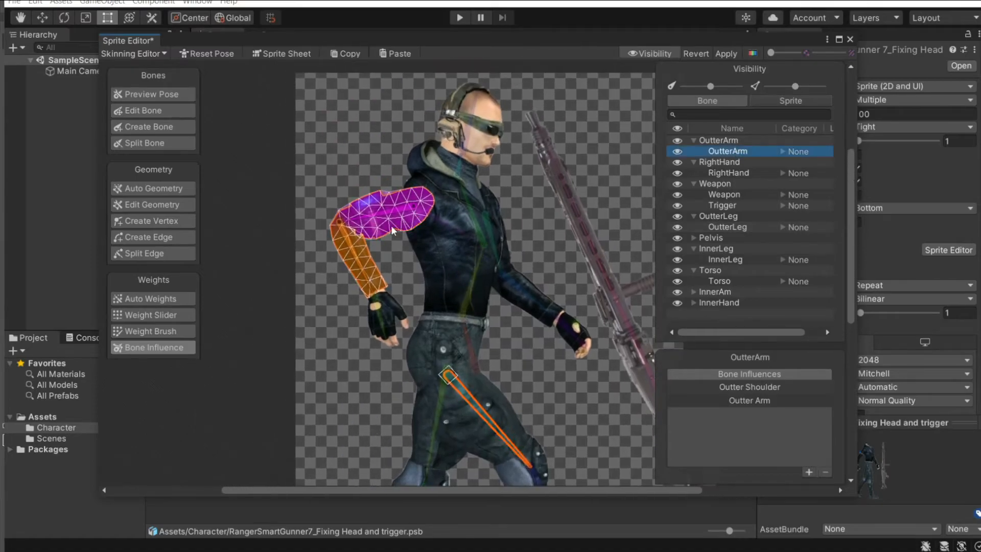
left_click(744, 386)
left_click(752, 401)
left_click(756, 388)
left_click(755, 399)
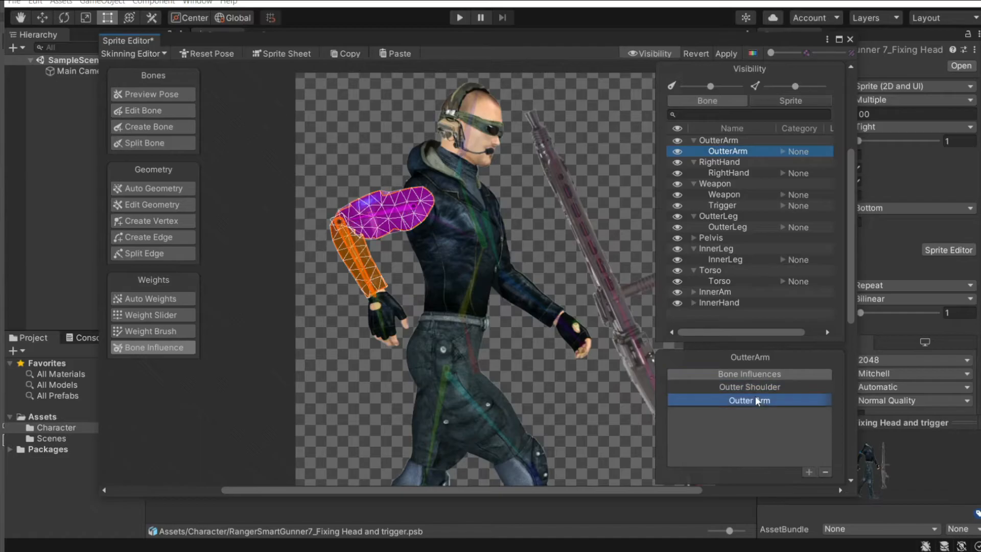
left_click(749, 386)
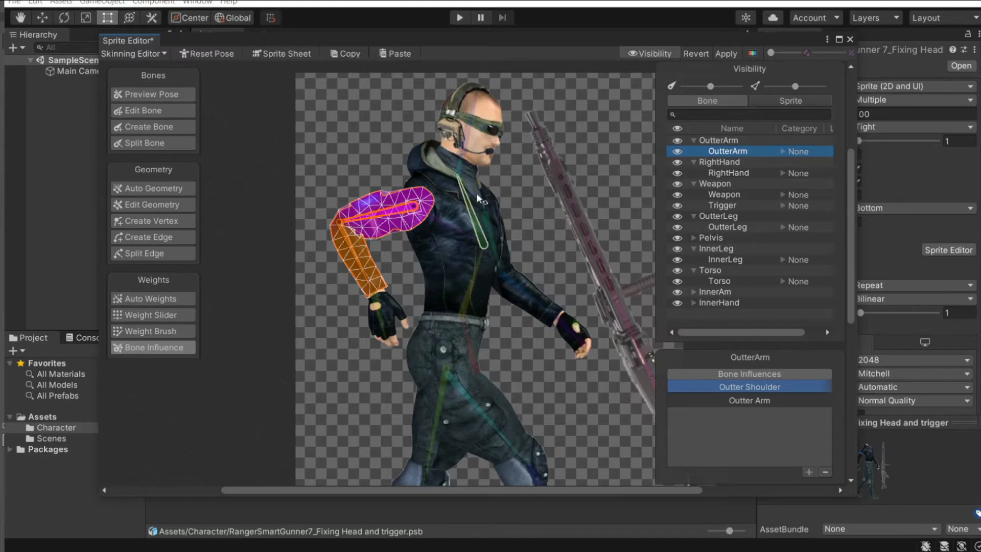
left_click(411, 209)
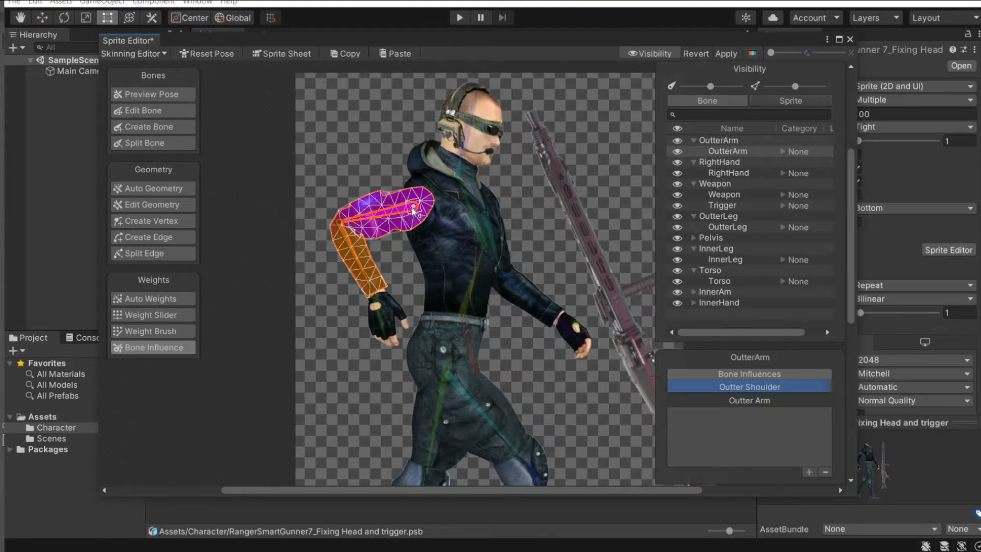
left_click(712, 153)
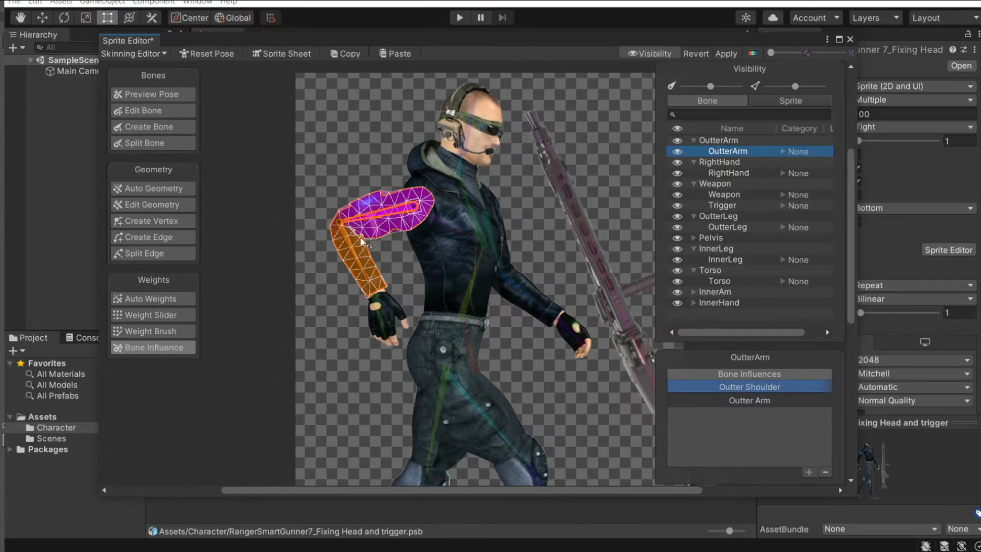
left_click(364, 280)
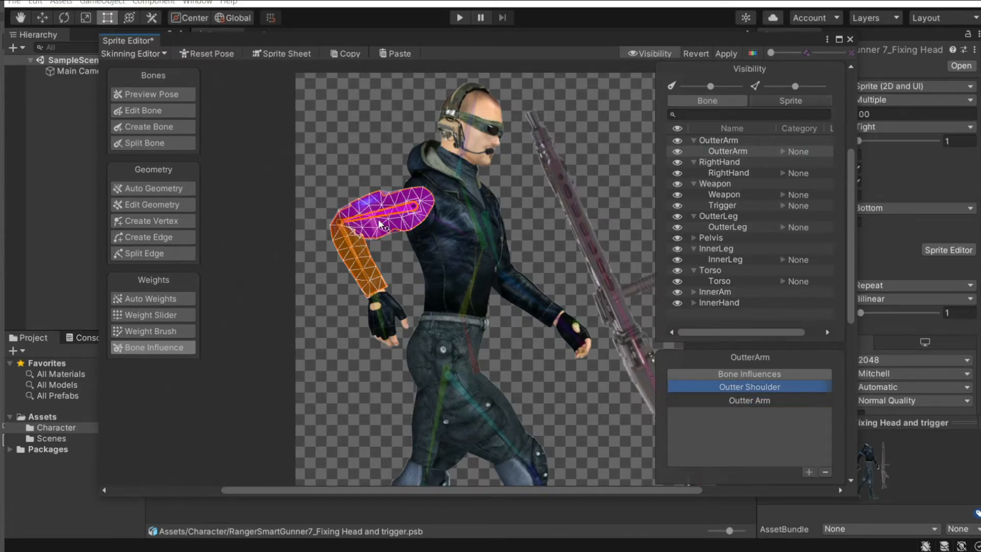
Step: Create three separate multi-bone chains in the empty space behind the character's head and outer arm
scroll(408, 283, "down", 3)
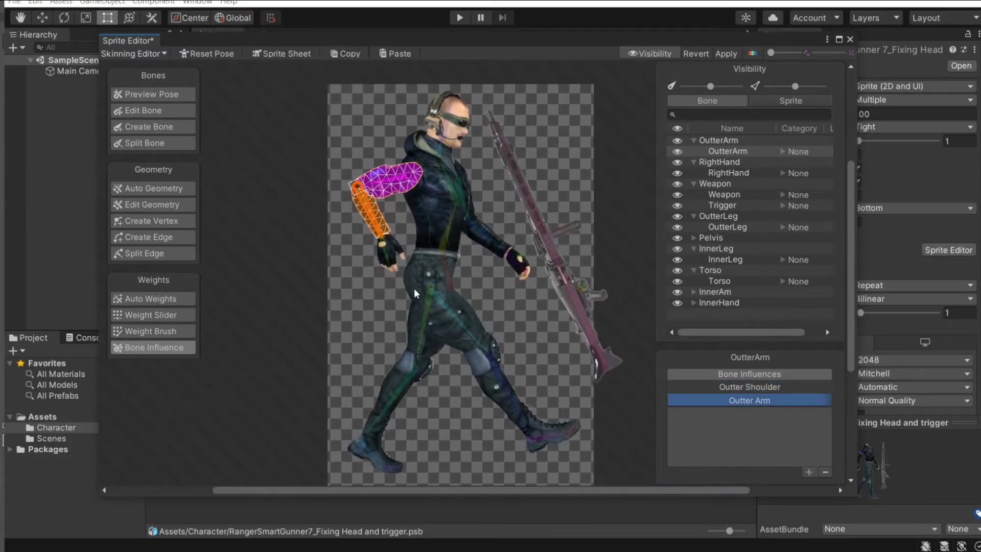
scroll(414, 287, "up", 4)
scroll(440, 317, "down", 3)
scroll(467, 321, "up", 5)
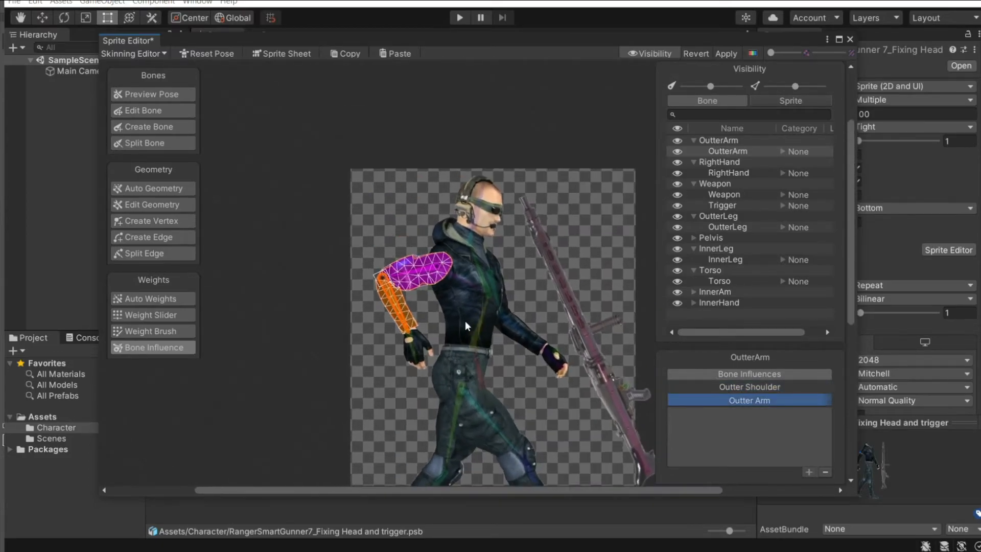
left_click(154, 127)
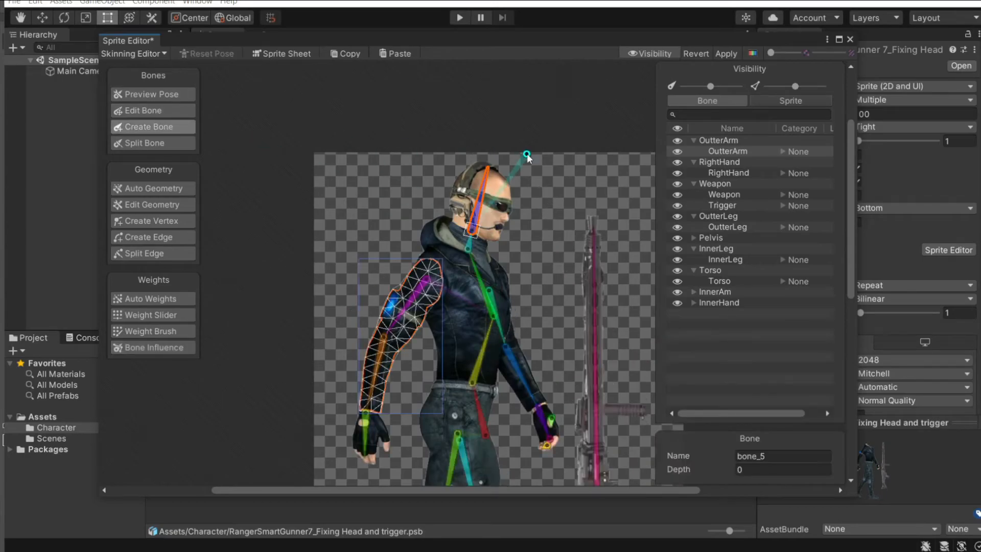
left_click(388, 190)
left_click(328, 402)
right_click(329, 401)
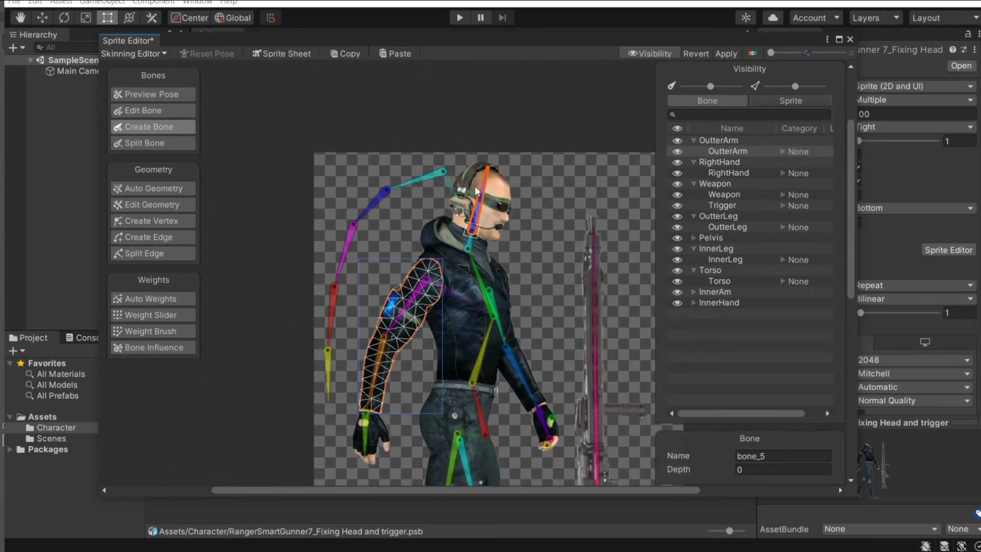
left_click(409, 158)
left_click(360, 180)
left_click(336, 216)
left_click(301, 336)
right_click(301, 336)
left_click(357, 152)
left_click(271, 233)
left_click(267, 282)
left_click(275, 341)
left_click(277, 402)
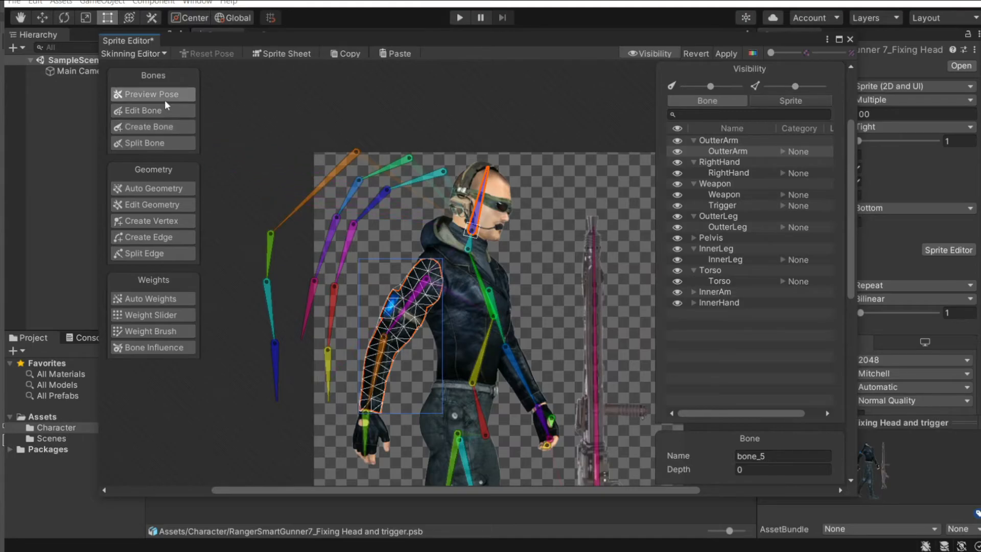
Step: Delete all the extra bone chains behind the character in Edit Bone mode
left_click(148, 110)
scroll(306, 187, "down", 3)
left_click(314, 182)
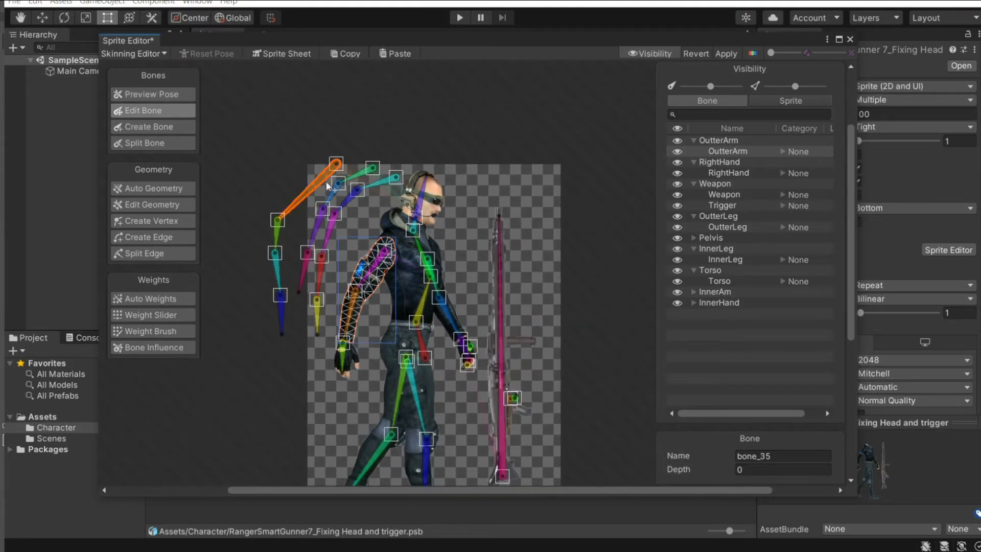
left_click(275, 234)
left_click(278, 276)
left_click(281, 308)
left_click_drag(266, 123, 332, 297)
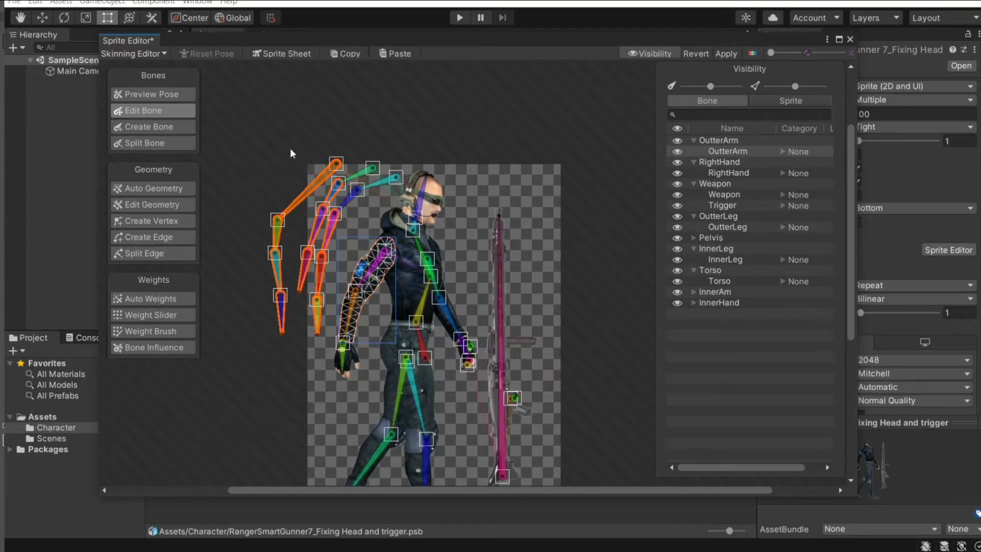
left_click_drag(358, 147, 260, 256)
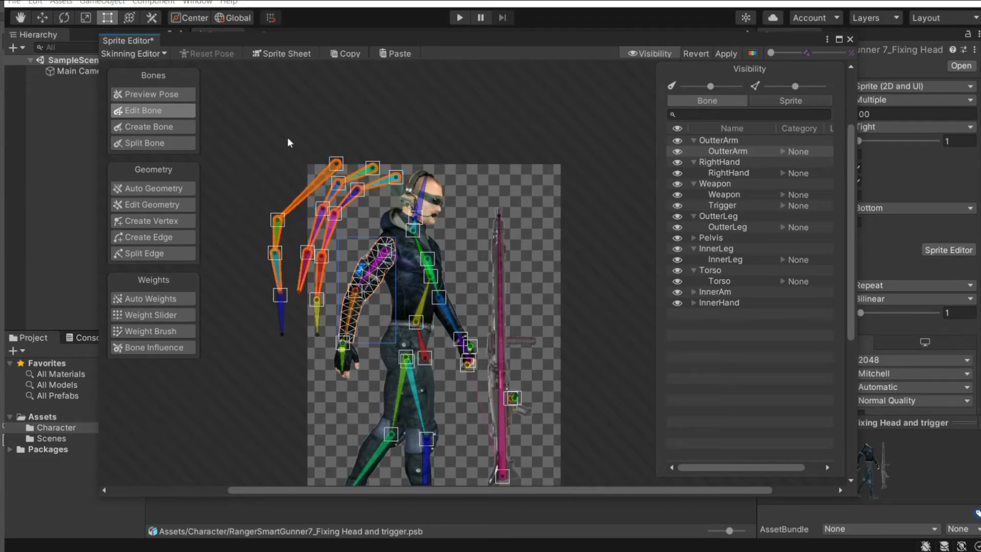
key("Delete")
left_click_drag(236, 267, 328, 342)
key("Delete")
Step: Inspect the outer arm, outer leg and inner leg meshes, and show the OutterLeg sprite's bone influences
scroll(380, 290, "up", 5)
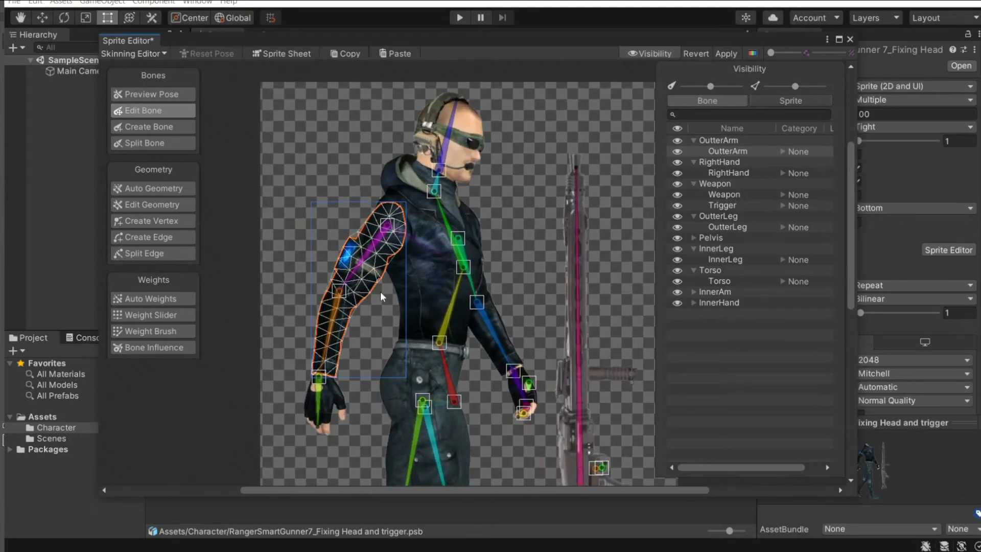
middle_click_drag(377, 245, 367, 123)
double_click(421, 301)
double_click(474, 324)
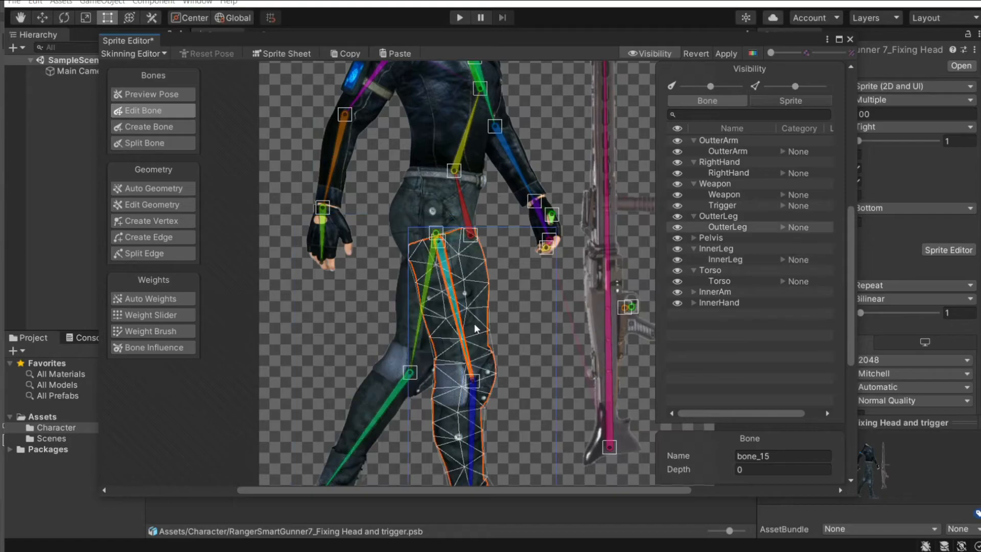
scroll(474, 324, "down", 3)
scroll(459, 345, "up", 2)
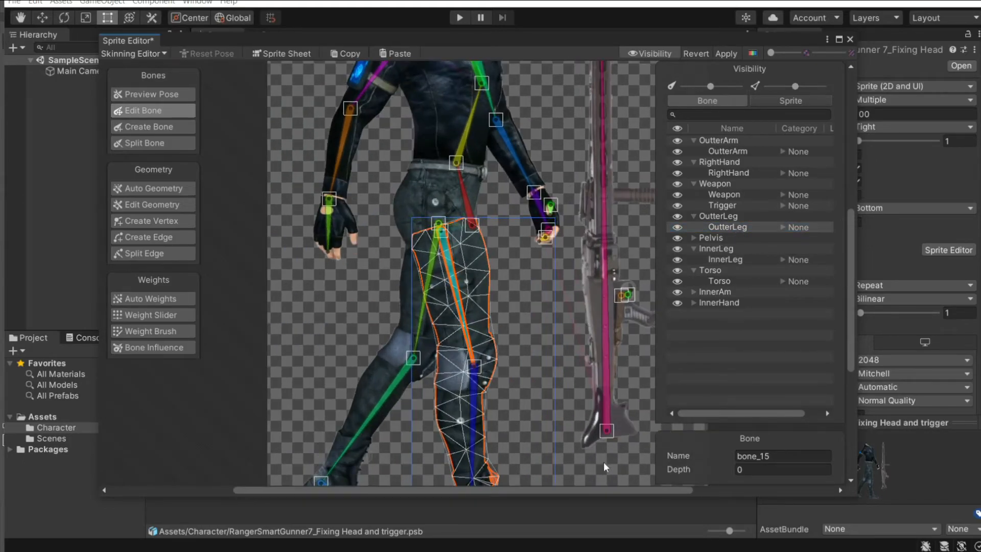
double_click(375, 360)
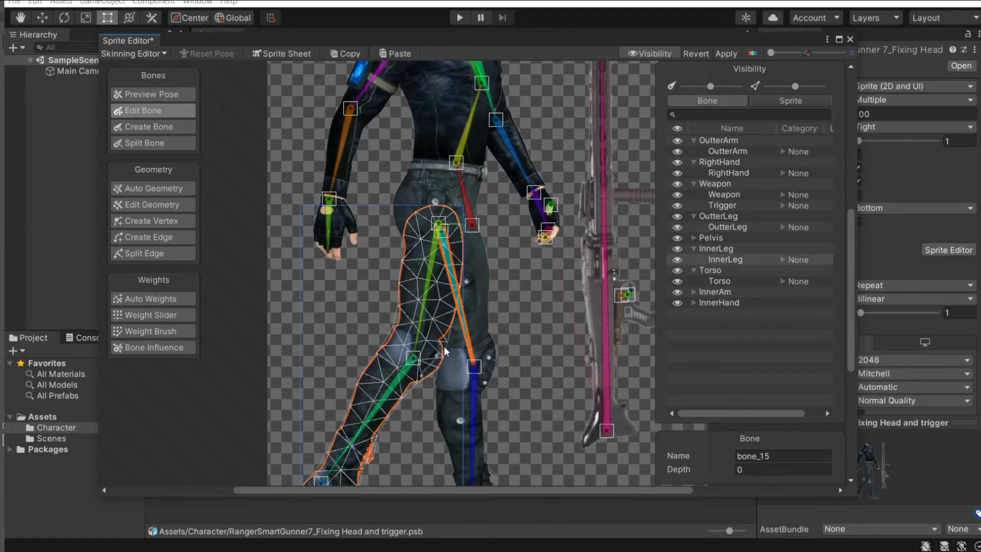
double_click(478, 325)
left_click(153, 347)
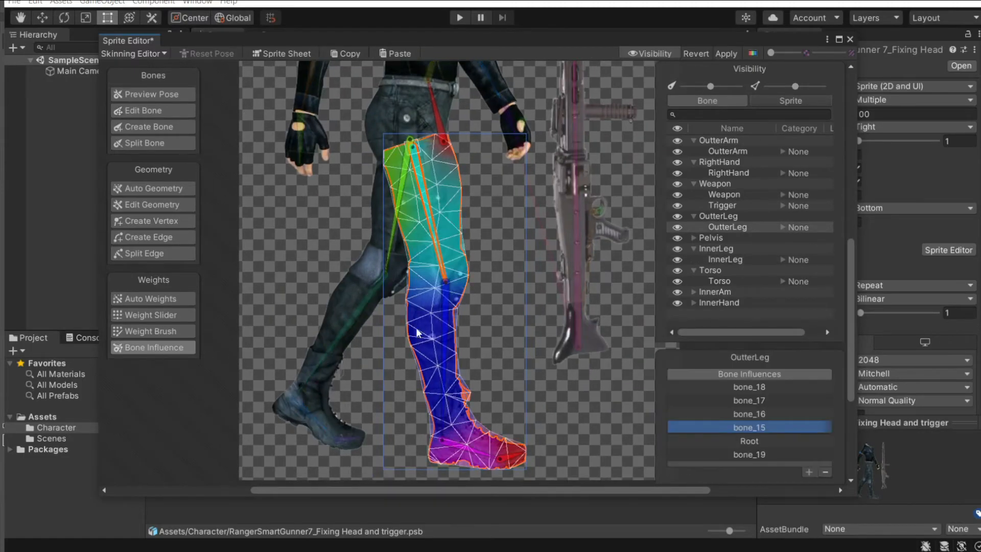
Step: Remove bone_19 from the OutterLeg sprite's bone influences and swing the outer leg forward to test it
scroll(414, 333, "down", 2)
scroll(366, 331, "down", 2)
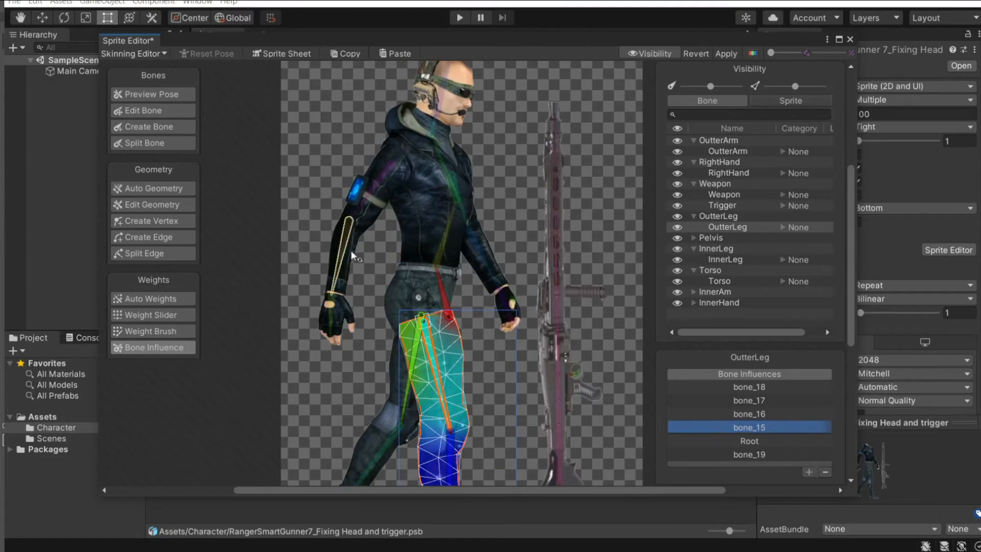
scroll(396, 331, "up", 2)
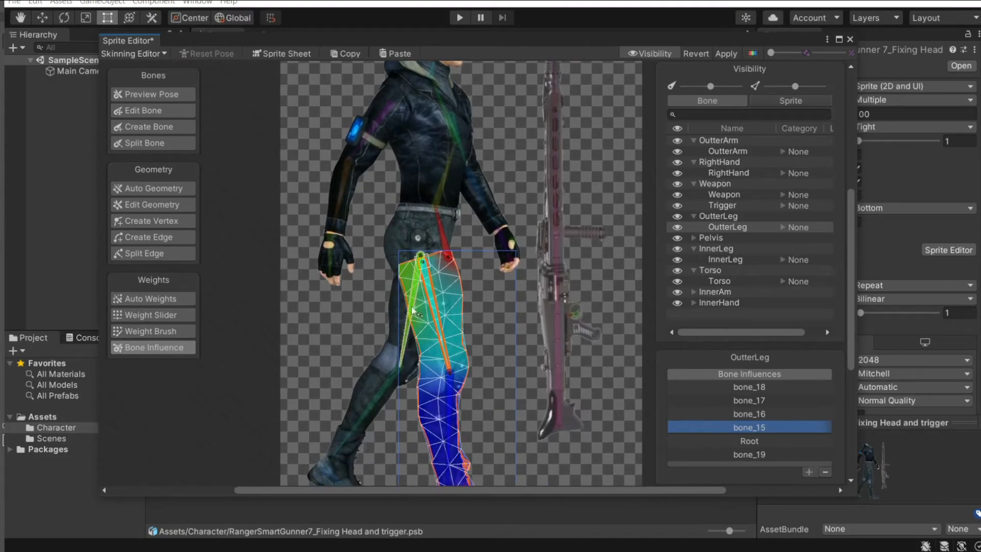
scroll(409, 325, "down", 2)
scroll(411, 206, "up", 2)
scroll(401, 266, "up", 3)
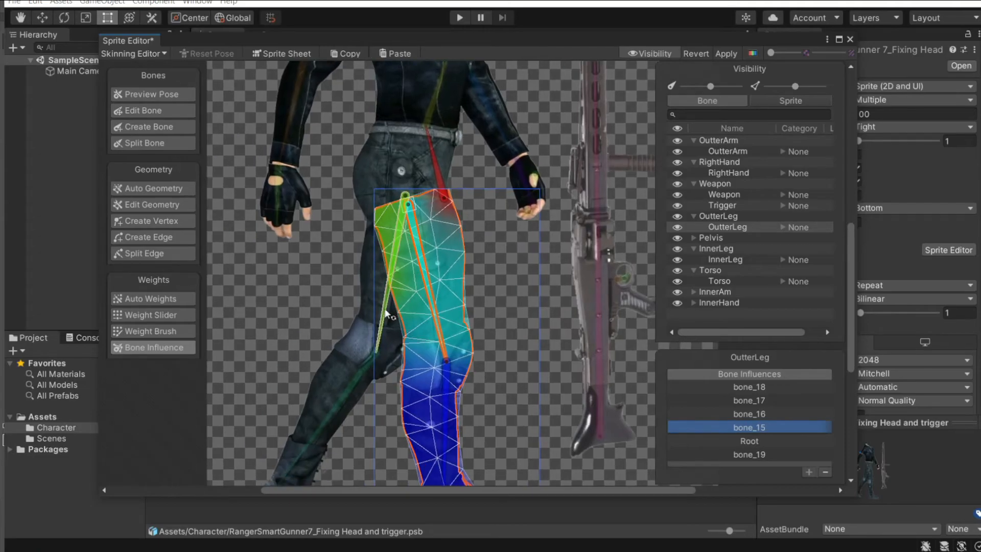
scroll(389, 312, "down", 2)
scroll(425, 281, "up", 1)
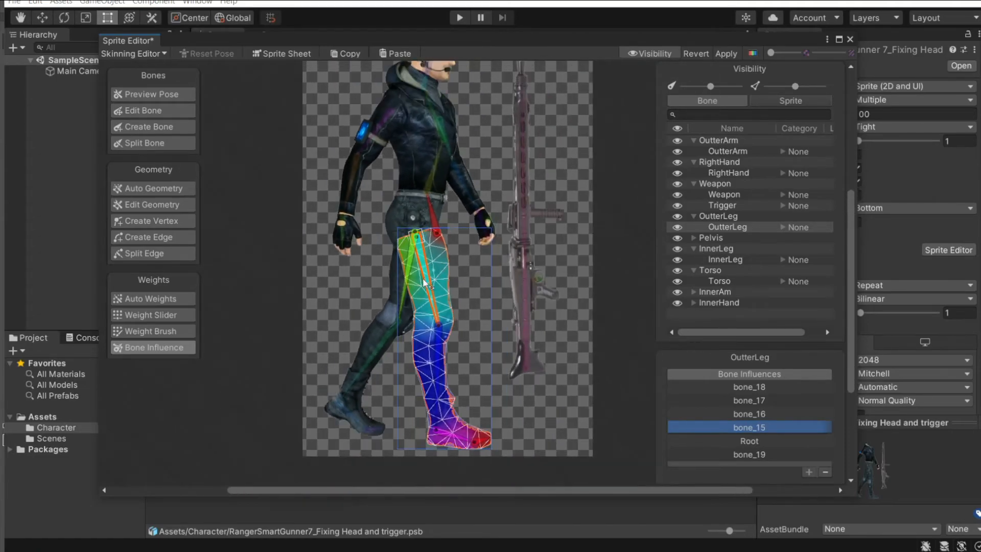
left_click(787, 455)
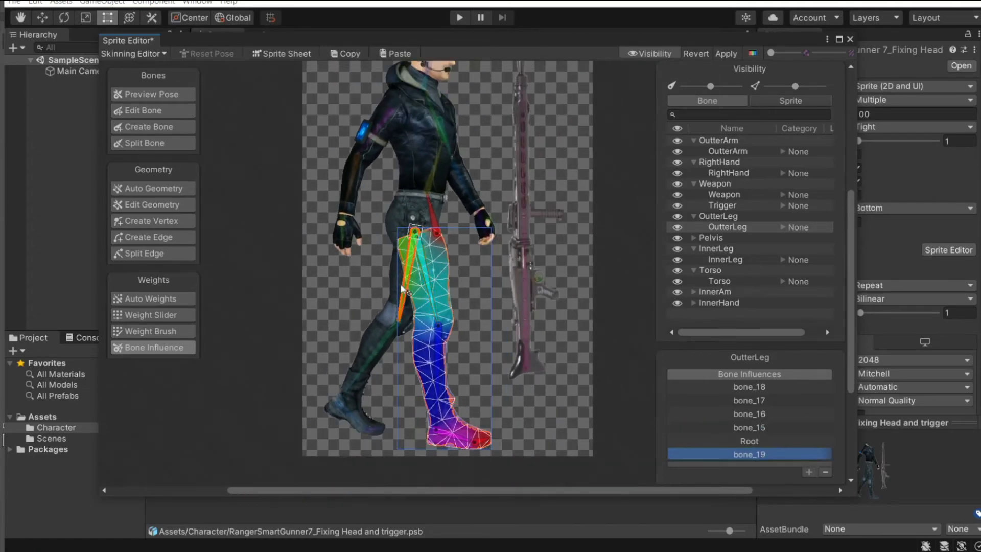
left_click(825, 472)
middle_click_drag(480, 311, 471, 326)
left_click_drag(403, 314, 474, 278)
Step: Remove bone_15 from the InnerLeg sprite's bone influences
left_click(404, 311)
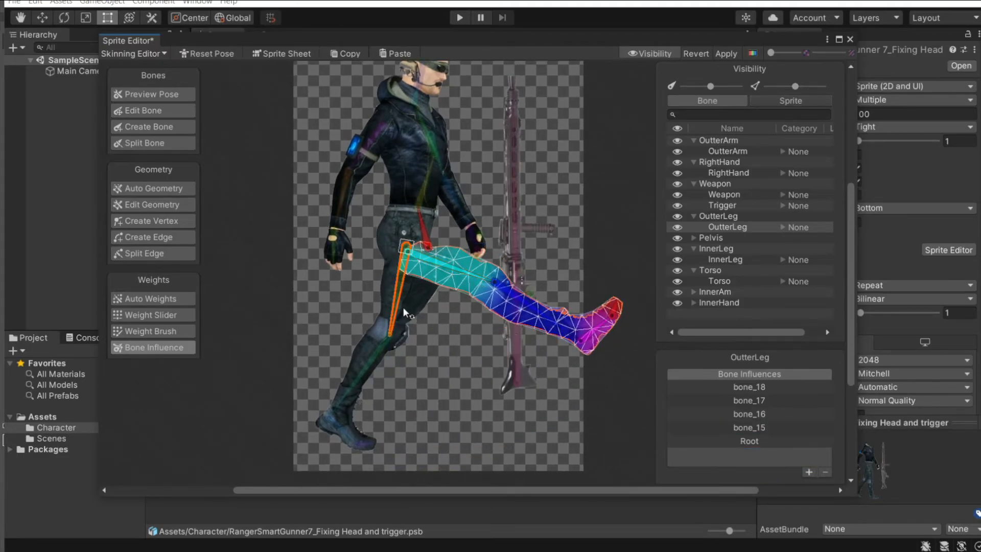
left_click(406, 313)
left_click(450, 273)
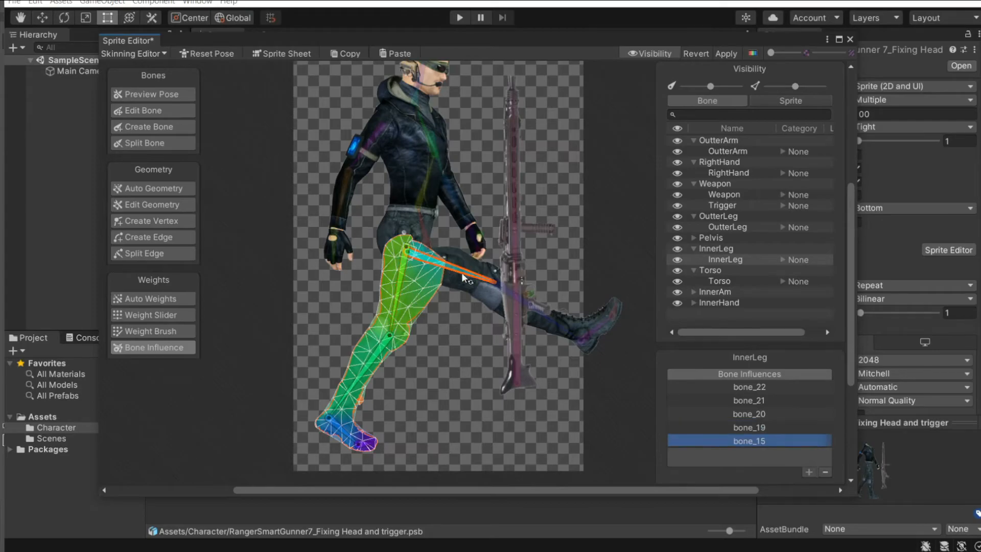
left_click(825, 472)
middle_click_drag(428, 329, 426, 351)
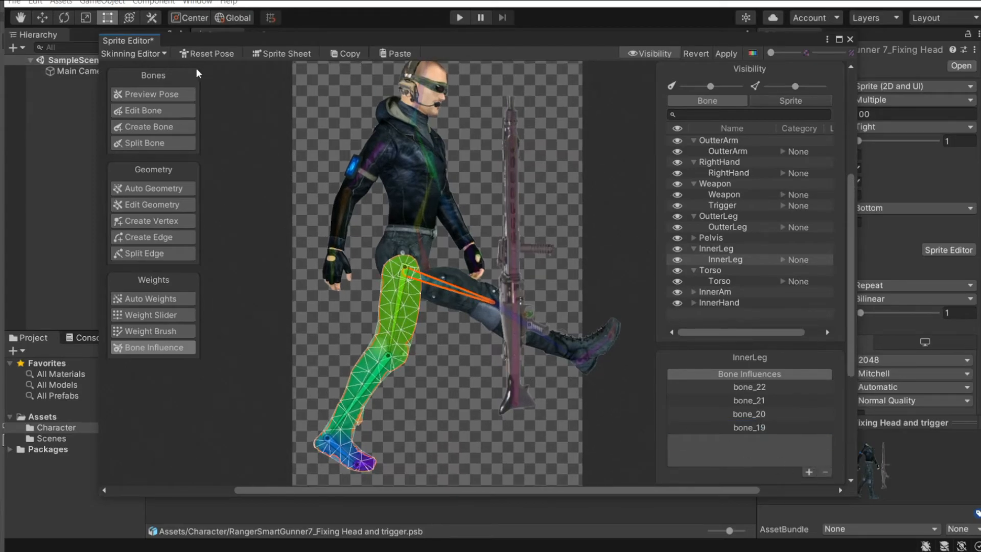
Step: Reset the pose and swing both legs back and forth in Preview Pose mode to test their deformation
left_click(211, 53)
left_click(154, 94)
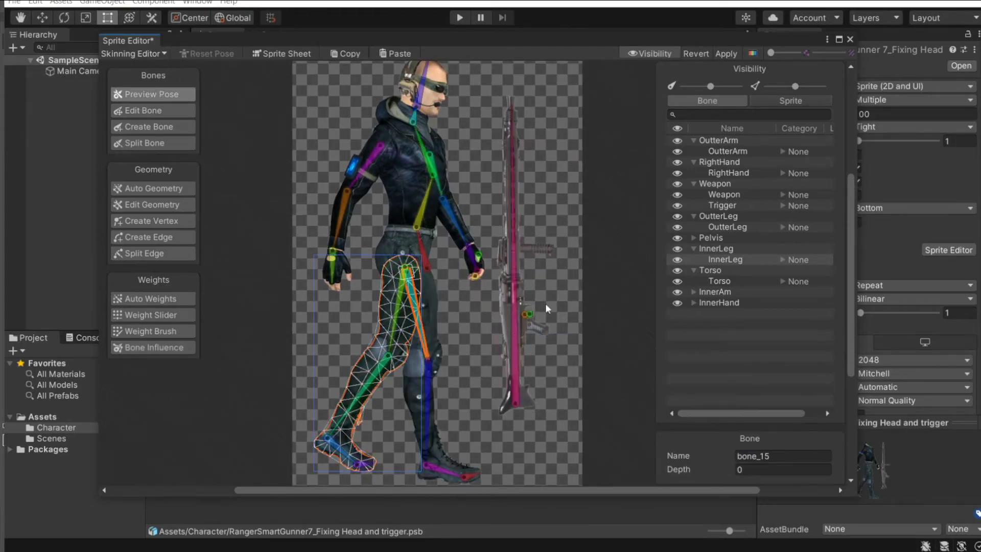
left_click_drag(424, 325, 462, 287)
left_click_drag(388, 314, 355, 323)
left_click_drag(459, 293, 441, 335)
left_click_drag(379, 323, 425, 320)
Step: Show the bone hierarchy in the visibility settings and toggle all bones off and on again
left_click(711, 102)
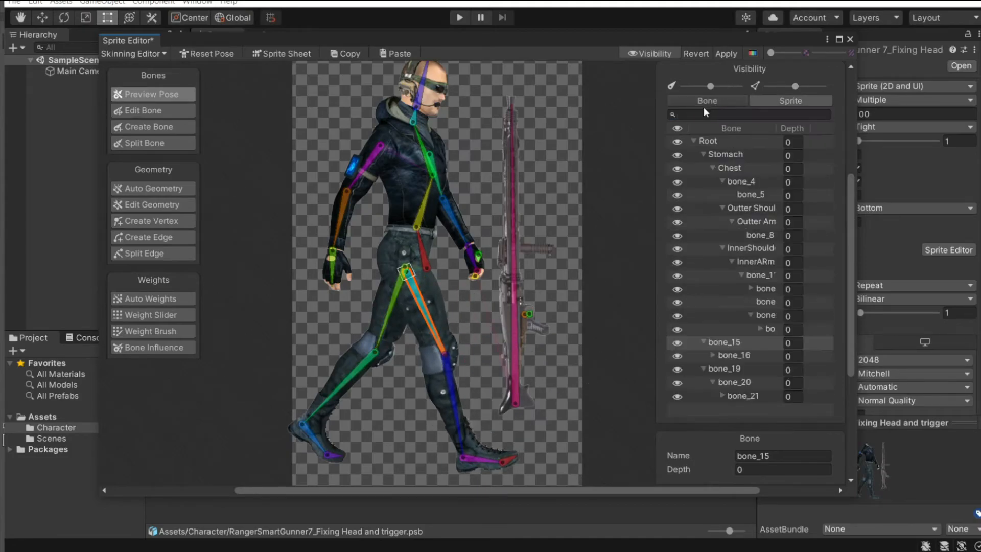
left_click(678, 128)
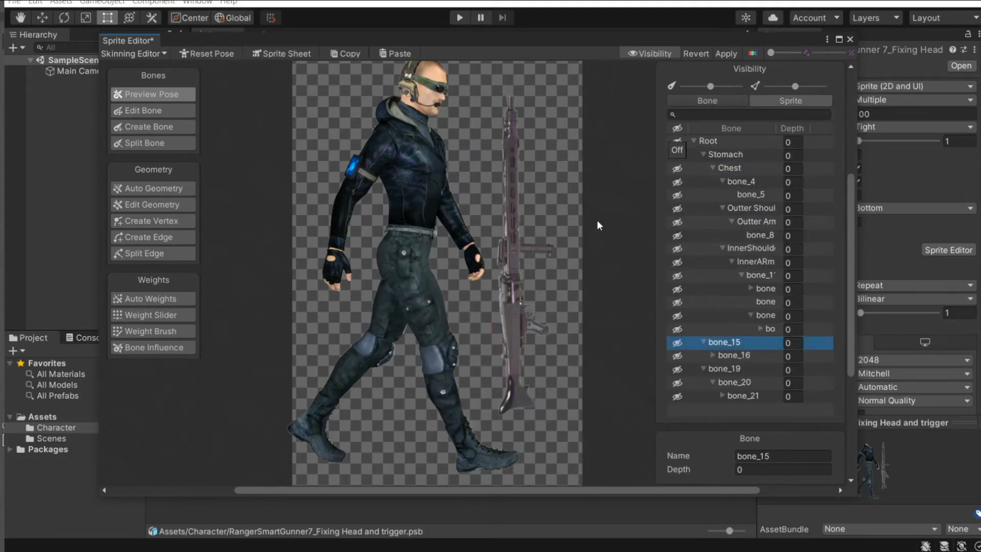
left_click(679, 141)
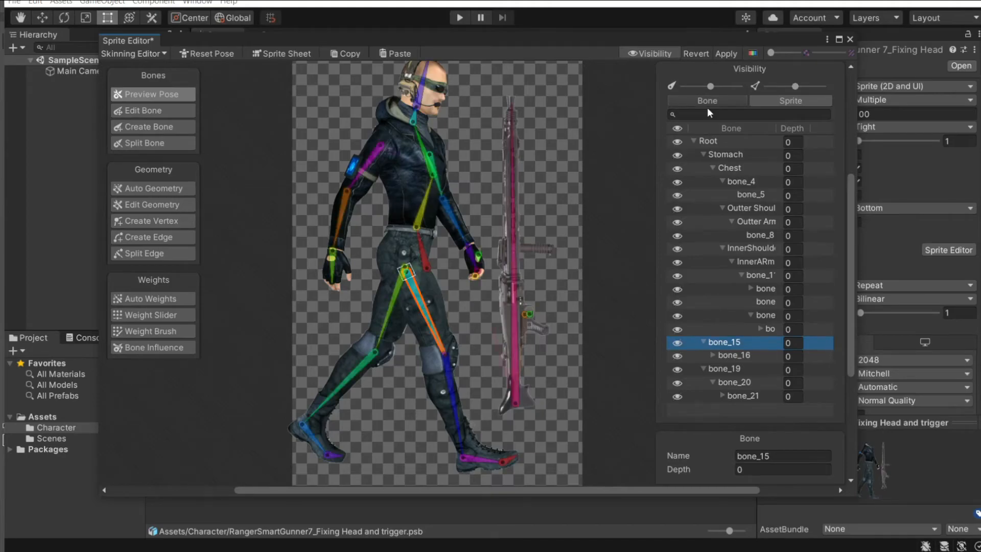
Step: Swing both thigh bones with the bone overlay faded out, and set the bone opacity to partly transparent
left_click_drag(437, 310, 453, 300)
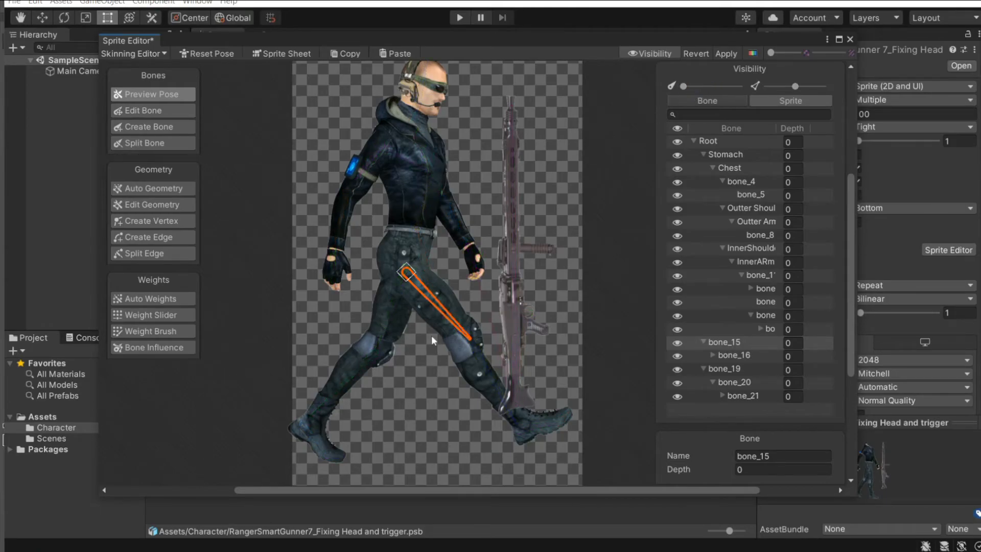
left_click_drag(440, 306, 425, 357)
mouse_move(373, 333)
left_mouse_down()
mouse_move(364, 345)
mouse_move(343, 320)
mouse_move(354, 315)
mouse_move(383, 331)
mouse_move(363, 345)
left_mouse_up()
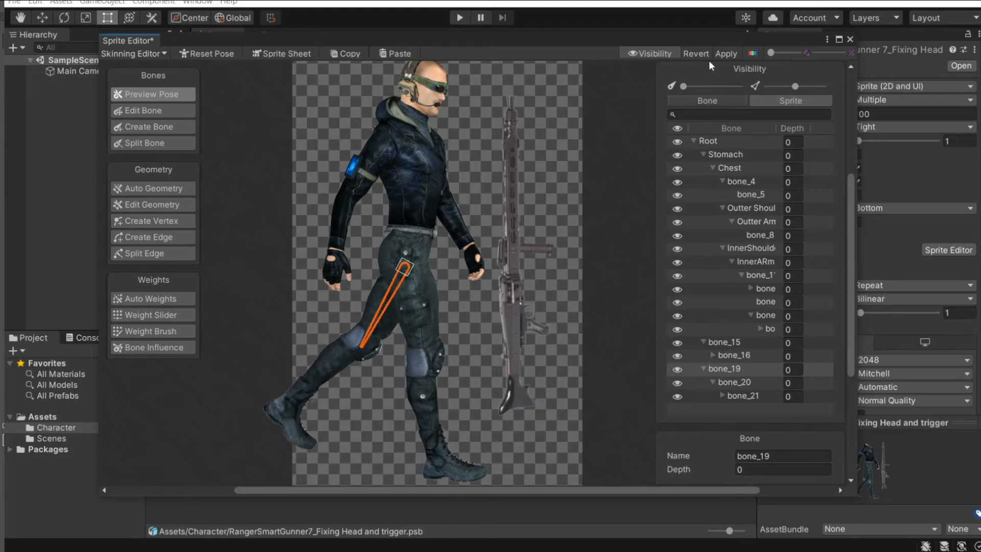
left_click_drag(692, 88, 700, 88)
Step: Test the Root bone near the pelvis and tilt the weapon with bone_23
middle_click_drag(428, 261, 477, 355)
left_click_drag(476, 356, 493, 327)
scroll(494, 327, "down", 2)
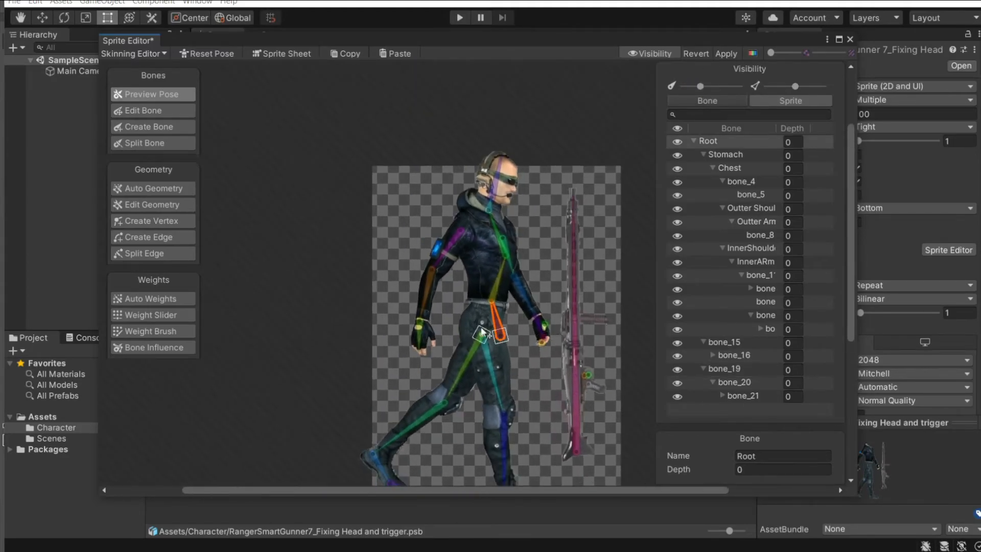
middle_click_drag(587, 349, 542, 341)
scroll(542, 341, "up", 3)
left_click_drag(542, 339, 574, 366)
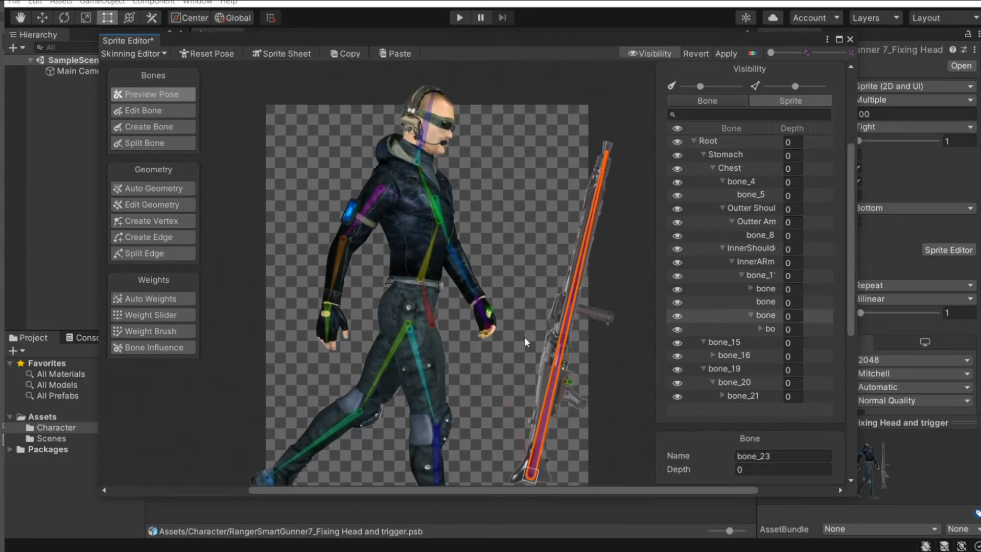
Step: Raise both arms away from the body and rotate the head with bone_5 to test the upper body's deformation
scroll(471, 274, "up", 3)
left_click_drag(470, 261, 492, 250)
left_click_drag(523, 311, 528, 301)
left_click_drag(443, 221, 478, 198)
middle_click_drag(479, 197, 507, 286)
left_click_drag(372, 276, 332, 251)
left_click(432, 200)
left_click_drag(432, 208, 439, 176)
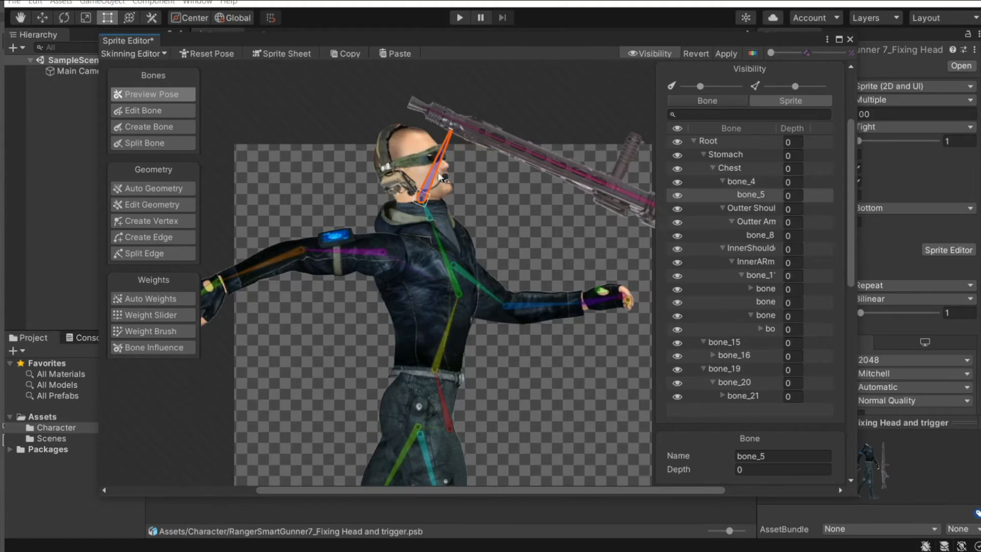
Step: Swing the weapon nearly upright with bone_23 and reset the character's pose
scroll(513, 327, "down", 3)
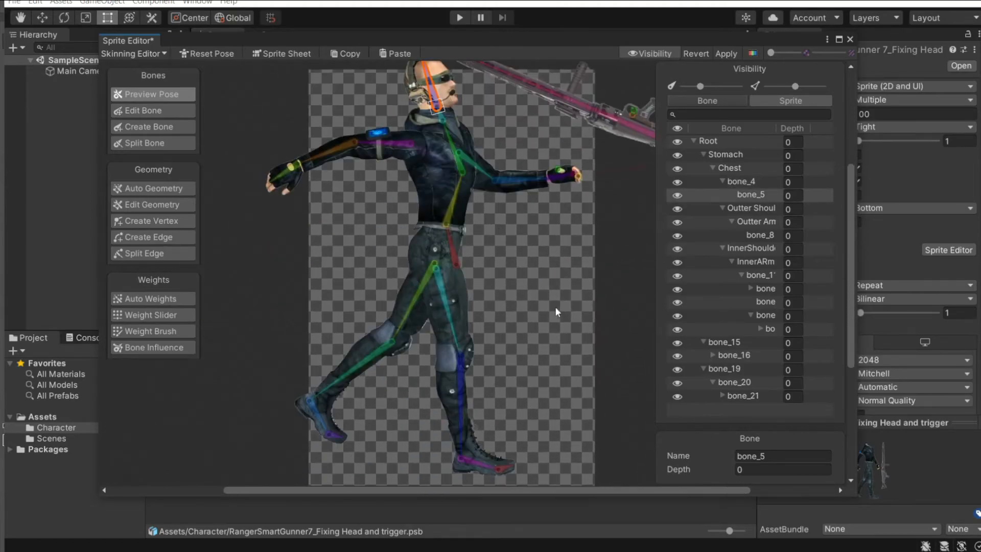
scroll(497, 293, "up", 4)
scroll(497, 292, "down", 4)
middle_click_drag(410, 121, 442, 254)
middle_click_drag(503, 333, 390, 350)
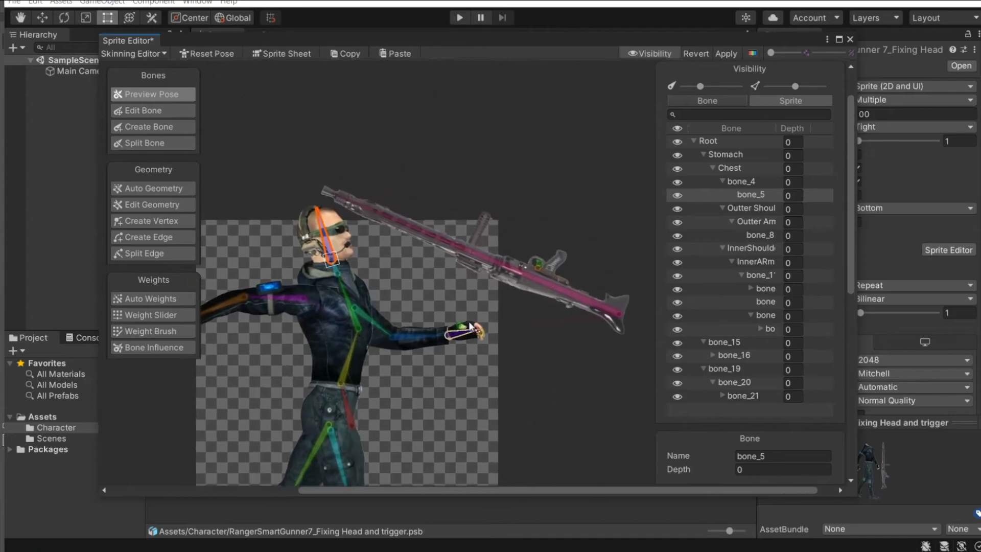
left_click_drag(556, 296, 634, 221)
scroll(490, 327, "down", 2)
middle_click_drag(489, 325, 507, 219)
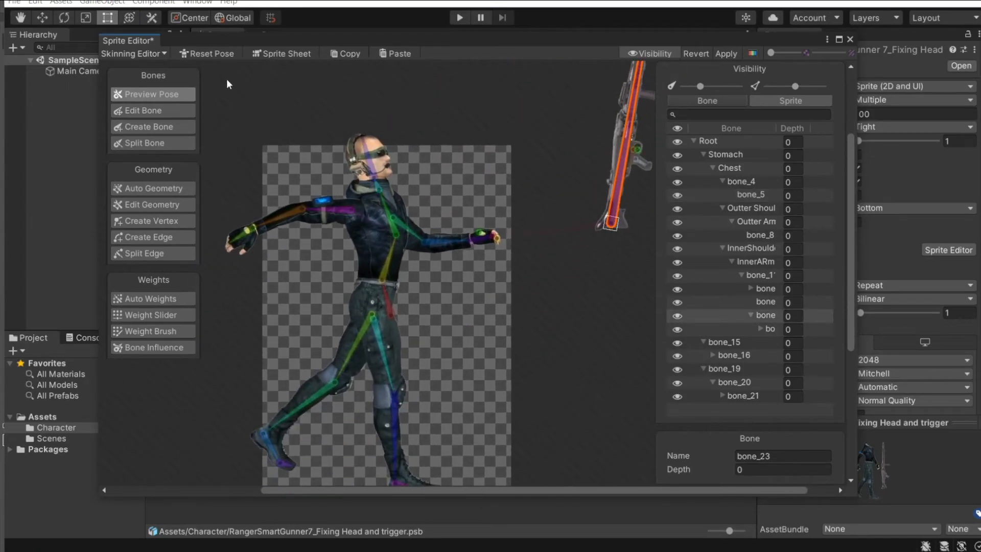
left_click(233, 54)
Step: Display the sprite meshes in Edit Geometry mode and examine them from the legs up to the head
scroll(409, 233, "up", 2)
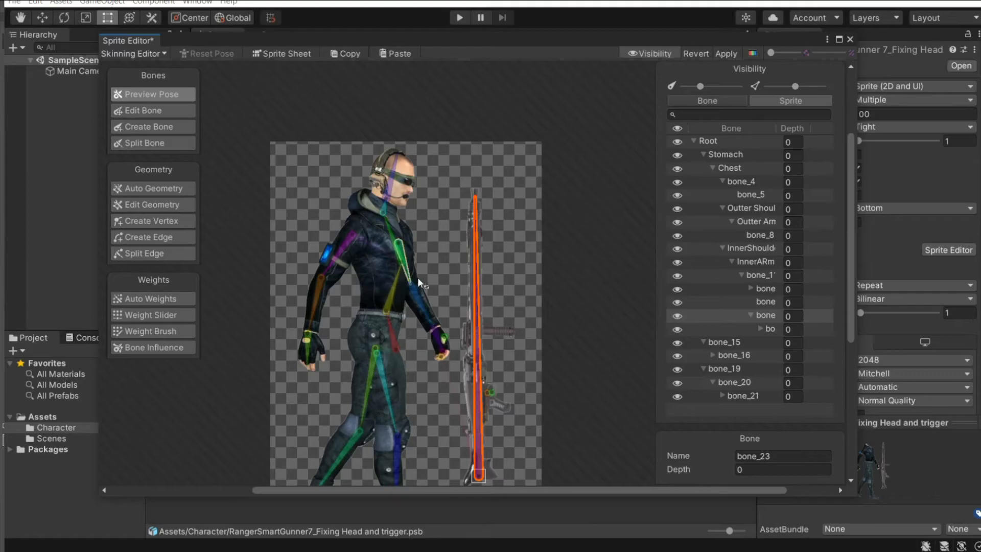
scroll(366, 313, "down", 2)
scroll(366, 313, "up", 3)
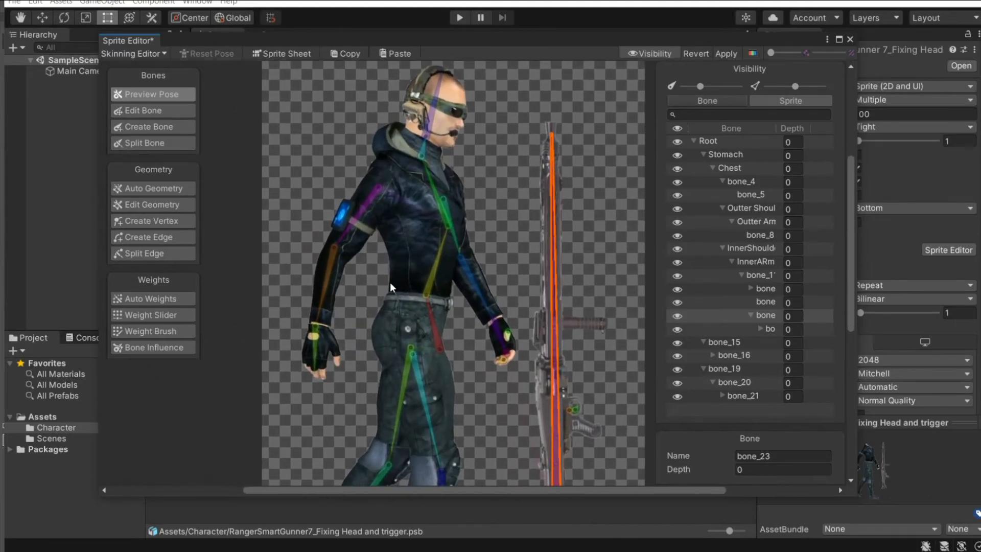
scroll(390, 282, "down", 2)
left_click(173, 200)
scroll(414, 339, "up", 5)
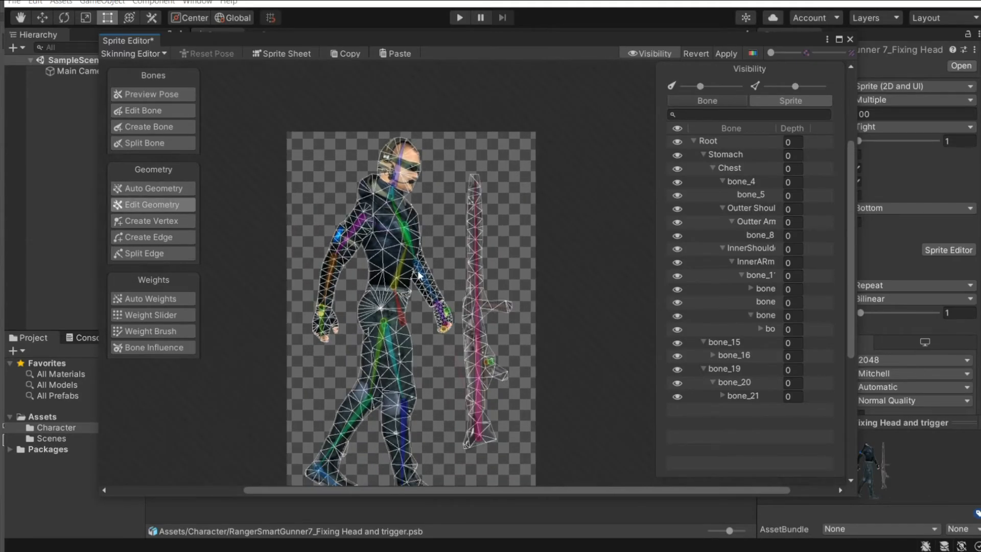
scroll(415, 412, "up", 3)
middle_click_drag(439, 332, 455, 378)
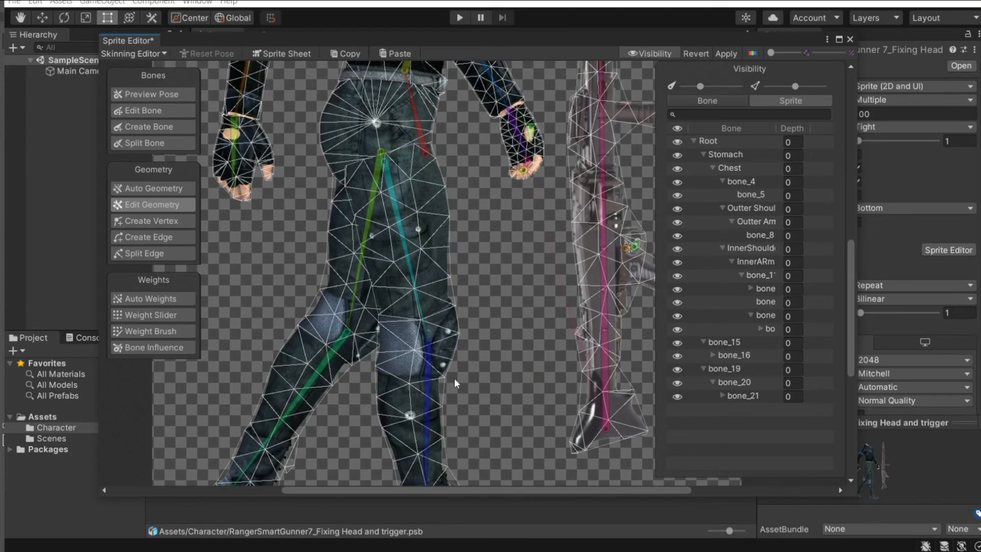
middle_click_drag(434, 203, 489, 417)
middle_click_drag(468, 244, 490, 345)
scroll(482, 330, "down", 2)
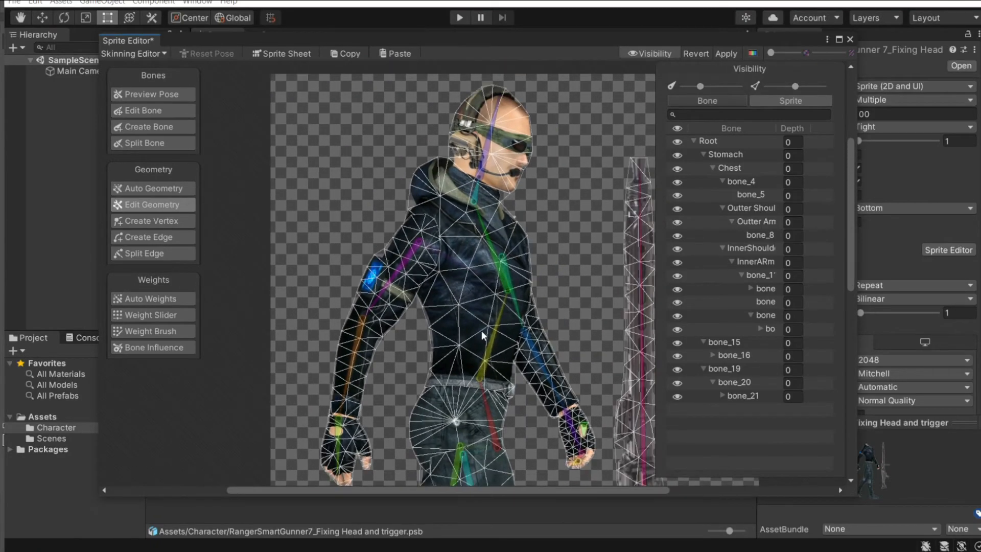
Step: Examine the mesh triangles around the torso, knees and outer arm up close
scroll(482, 330, "up", 3)
scroll(482, 330, "up", 1)
scroll(462, 305, "down", 2)
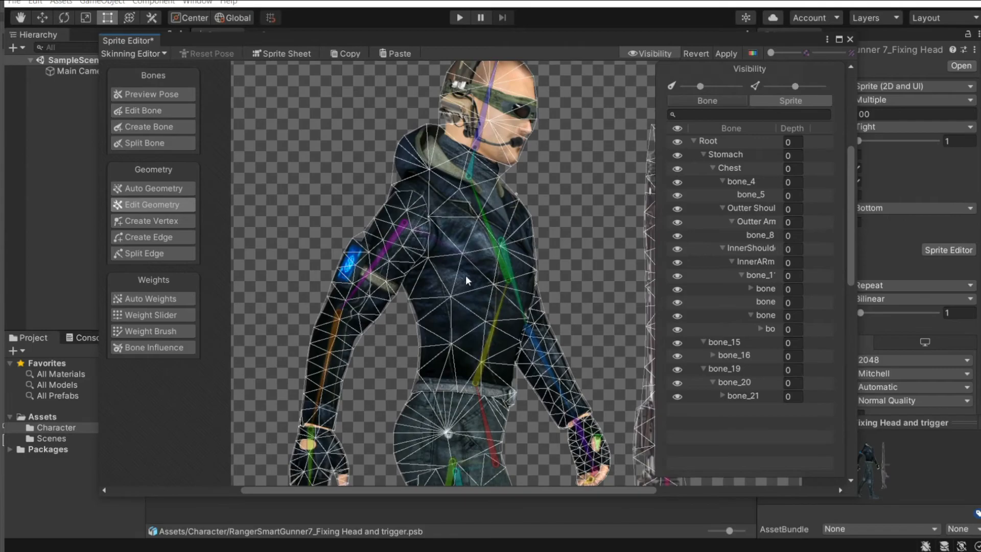
scroll(416, 275, "down", 3)
scroll(462, 324, "down", 3)
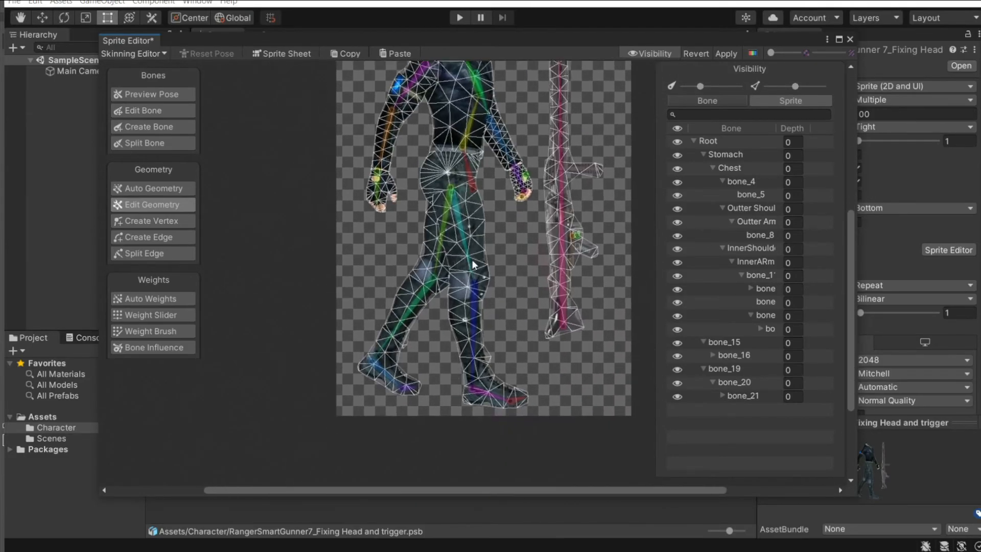
scroll(462, 317, "up", 5)
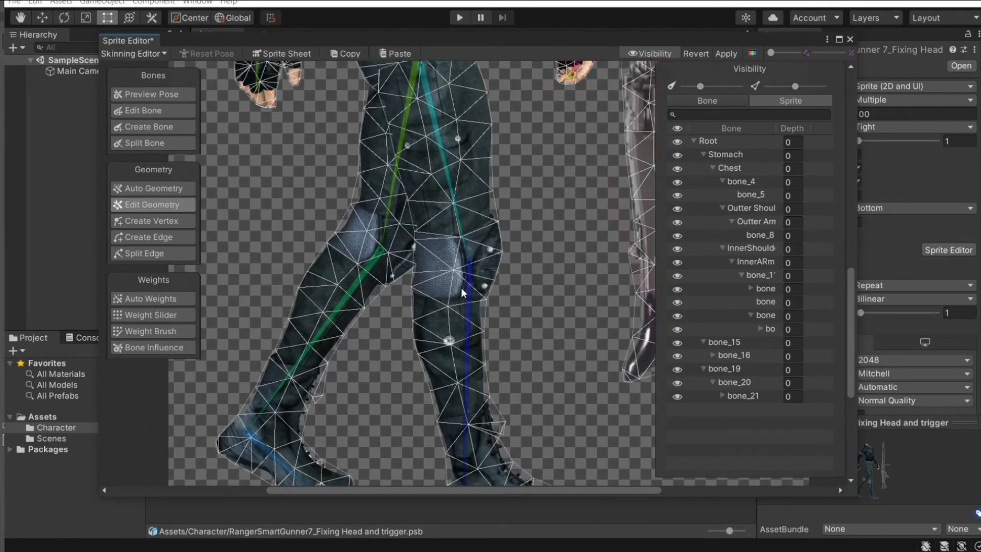
scroll(462, 291, "up", 2)
scroll(340, 240, "down", 4)
scroll(448, 412, "up", 3)
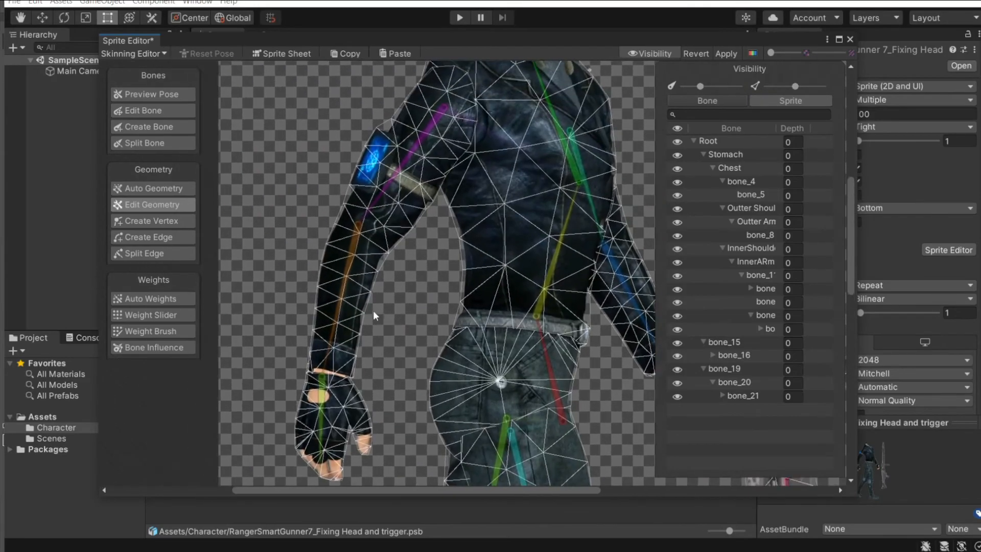
scroll(369, 300, "down", 4)
scroll(399, 258, "up", 3)
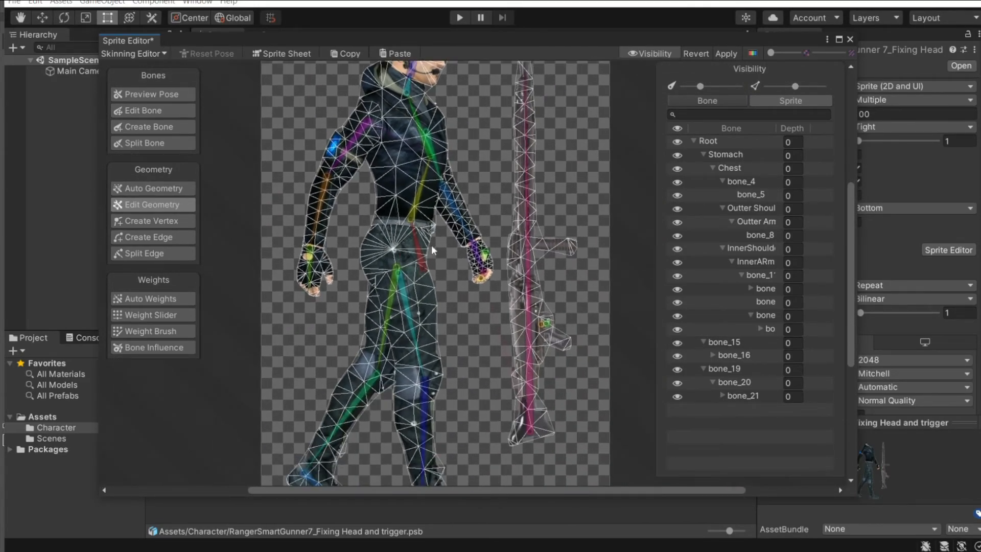
Step: Examine the geometry of the upper body, outer hand and weapon meshes
scroll(502, 306, "up", 3)
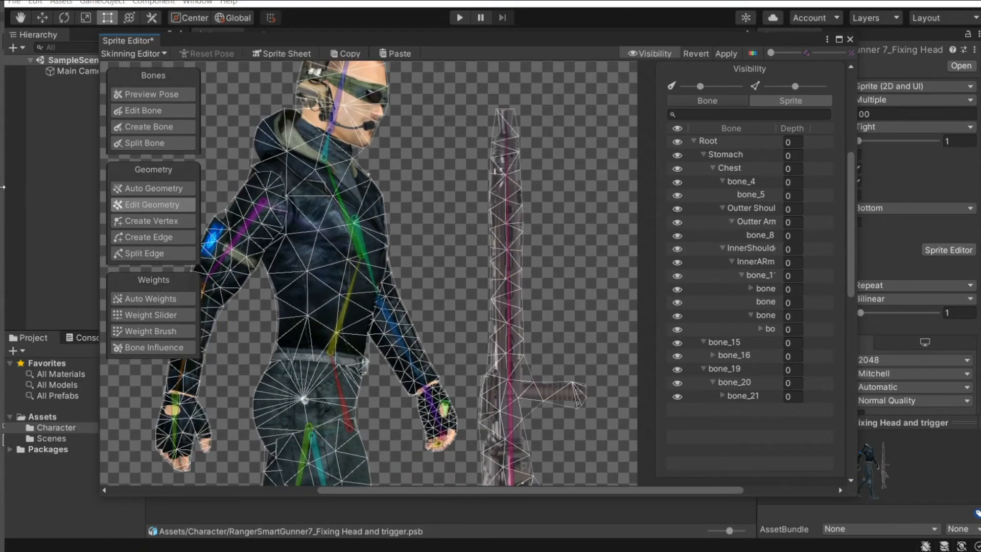
middle_click_drag(324, 246, 393, 207)
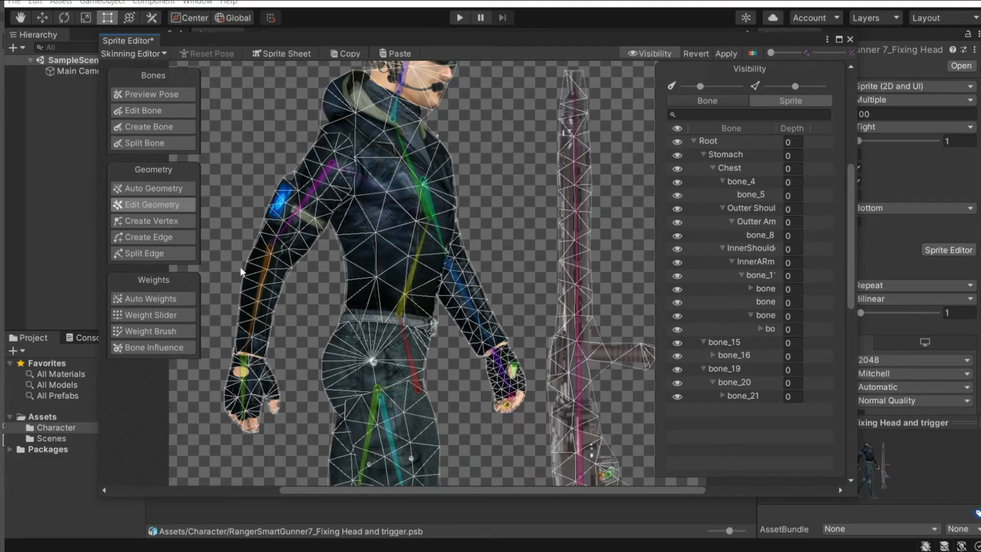
scroll(285, 320, "down", 5)
middle_click_drag(330, 294, 411, 313)
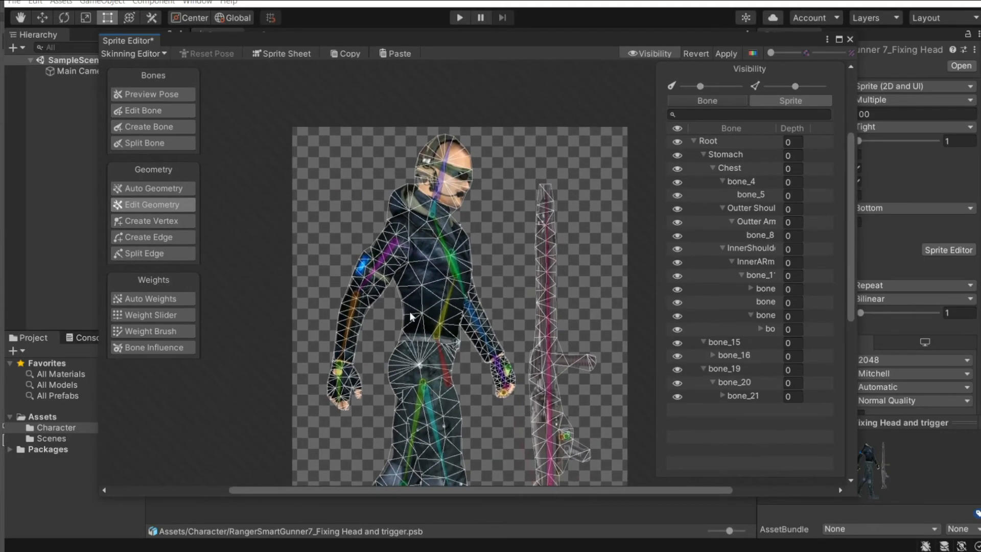
Step: Switch to Preview Pose and examine the unposed character up close from the head down to the thighs
left_click(187, 95)
scroll(376, 261, "up", 5)
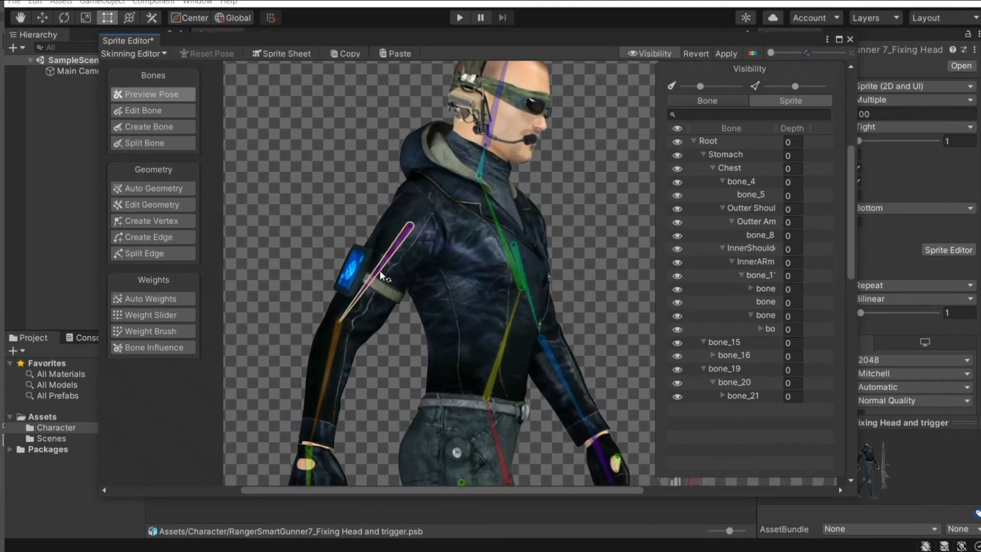
scroll(379, 271, "up", 4)
middle_click_drag(427, 238, 340, 343)
middle_click_drag(422, 203, 410, 246)
scroll(388, 286, "down", 5)
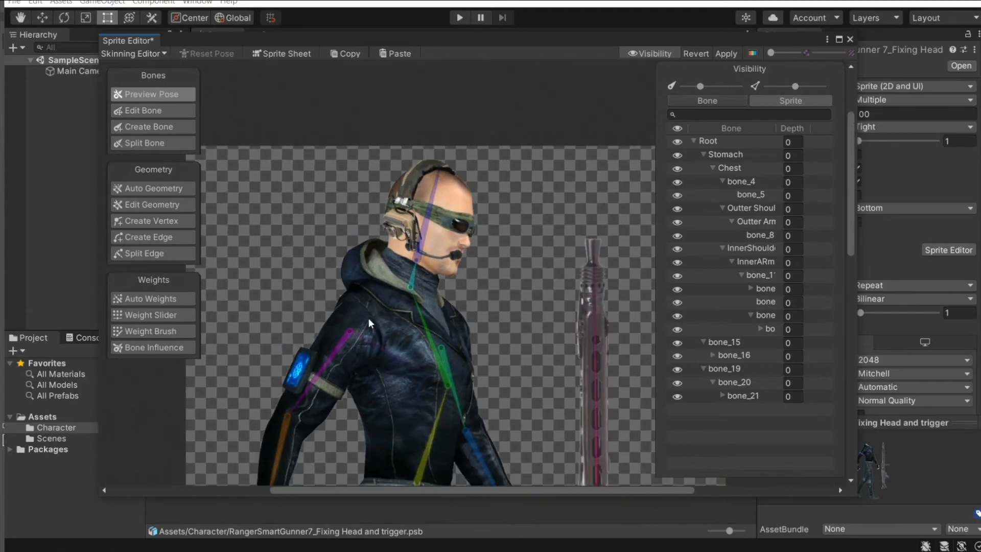
middle_click_drag(372, 310, 400, 207)
middle_click_drag(372, 261, 412, 136)
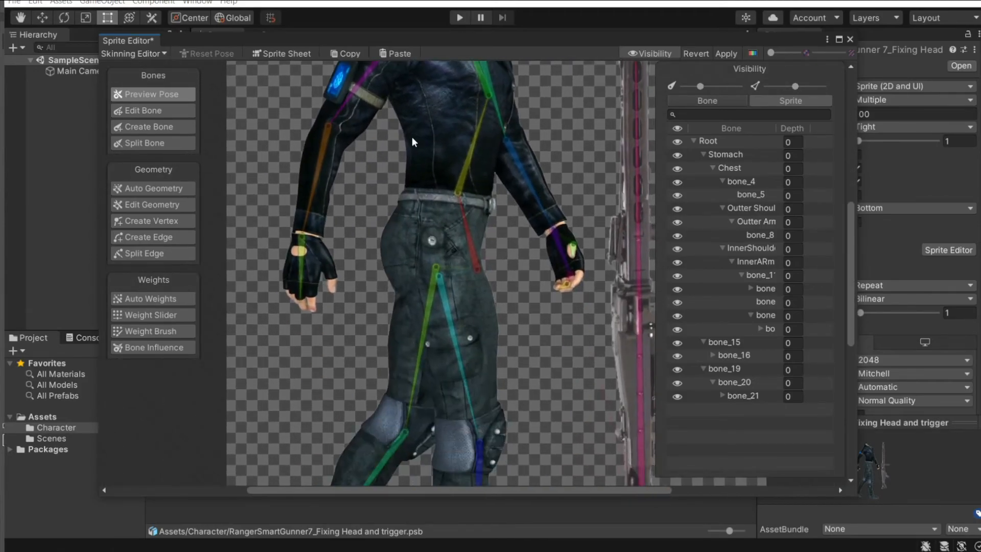
middle_click_drag(466, 214, 454, 254)
scroll(419, 298, "up", 5)
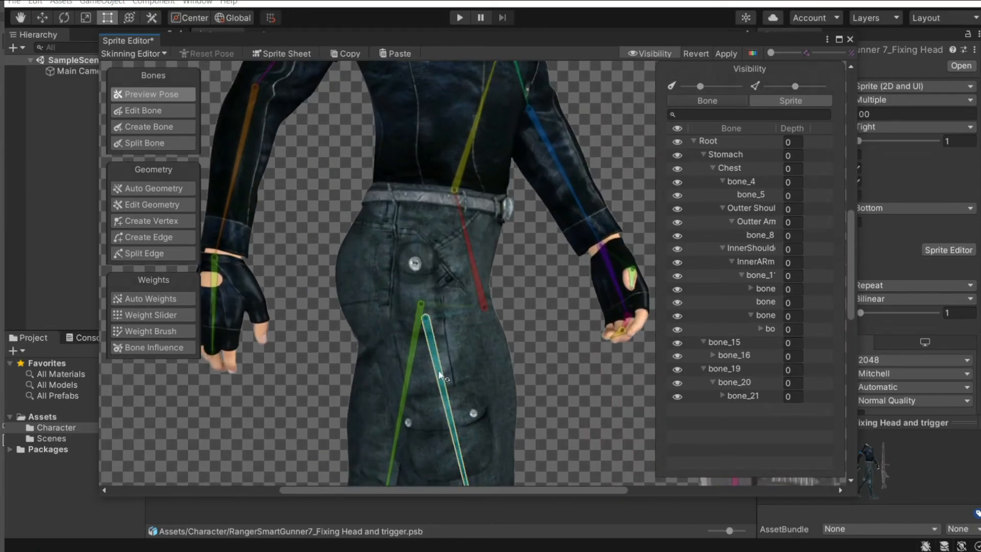
middle_click_drag(433, 313, 475, 393)
middle_click_drag(385, 179, 438, 300)
Step: Raise the outer upper arm backward, let the forearm hang down and rotate the hand with bone_8
left_click_drag(392, 251, 370, 225)
scroll(370, 226, "down", 5)
middle_click_drag(423, 244, 473, 325)
left_click_drag(398, 288, 414, 356)
middle_click_drag(414, 356, 388, 307)
left_click_drag(318, 316, 339, 416)
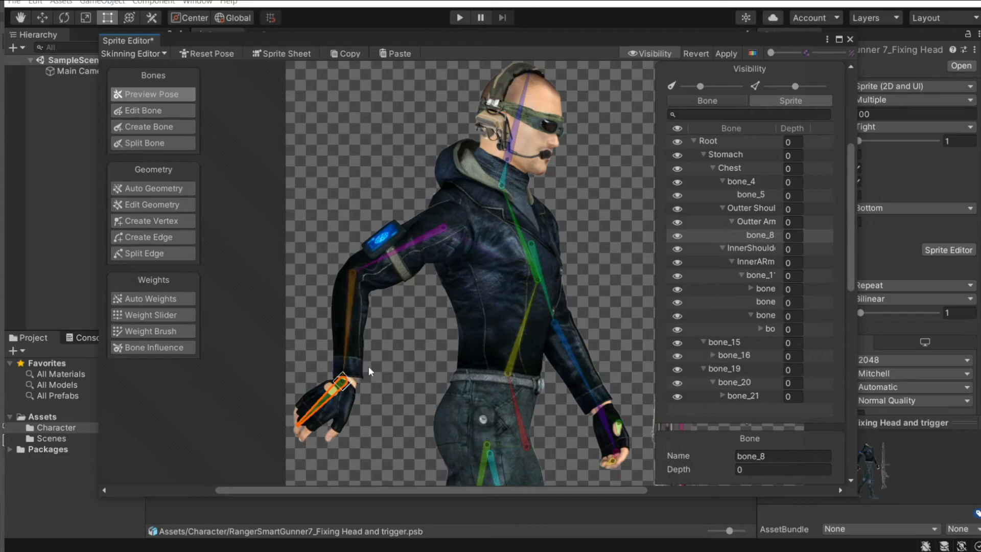
Step: Spread the legs into a wide stride with bone_15 and bone_19, ending with the rear thigh swung back inward
middle_click_drag(417, 380, 347, 269)
scroll(346, 269, "down", 4)
middle_click_drag(417, 350, 420, 290)
left_click_drag(417, 331, 450, 309)
scroll(400, 293, "up", 2)
scroll(385, 227, "up", 4)
scroll(449, 302, "down", 4)
middle_click_drag(401, 358, 416, 268)
left_click_drag(413, 270, 339, 245)
middle_click_drag(366, 230, 396, 354)
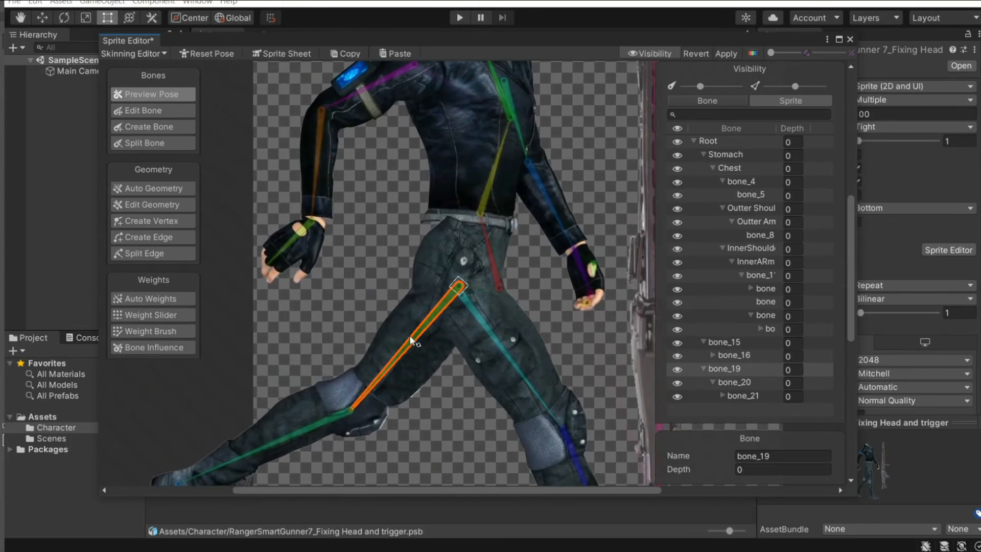
left_click_drag(410, 346, 453, 372)
Step: Lean the torso backward with the Stomach bone to test the waist's deformation
middle_click_drag(459, 287, 438, 384)
left_click(468, 334)
mouse_move(469, 334)
left_mouse_down()
mouse_move(453, 338)
mouse_move(468, 342)
left_mouse_up()
middle_click_drag(468, 342, 417, 382)
scroll(418, 381, "down", 2)
left_click_drag(424, 311, 409, 328)
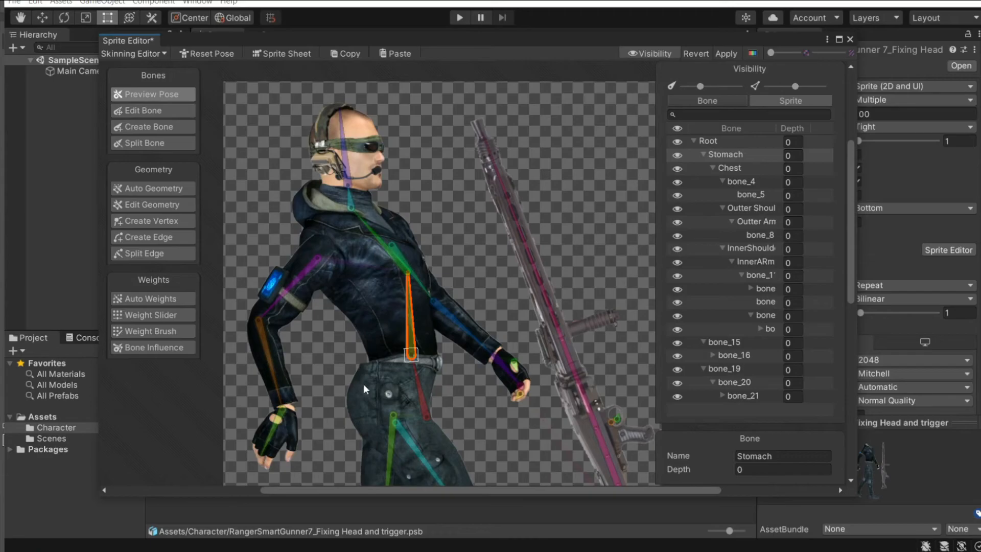
scroll(389, 364, "down", 3)
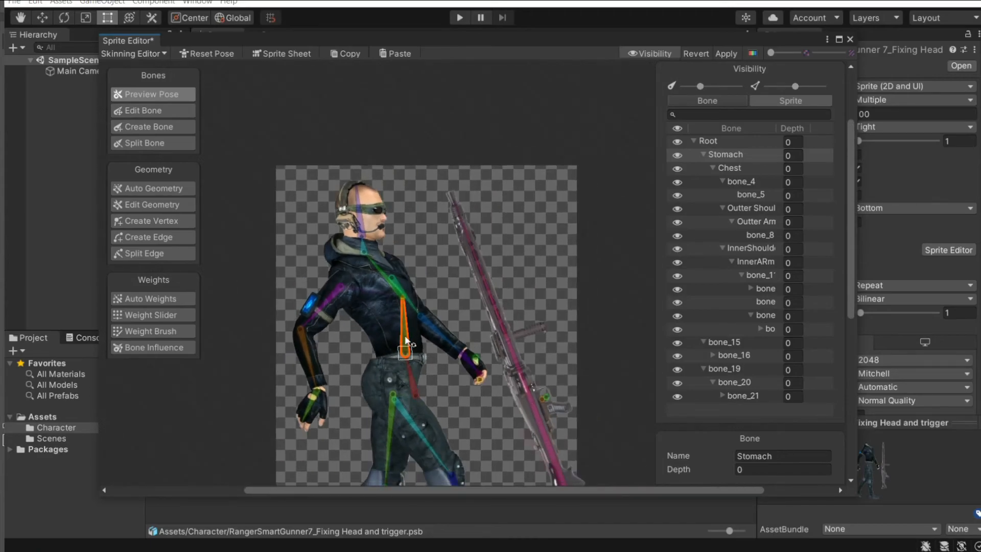
Step: Lean the torso forward with the Stomach bone and adjust the rear thigh at the hip with bone_19
mouse_move(393, 366)
left_mouse_down()
mouse_move(385, 383)
mouse_move(412, 385)
mouse_move(391, 373)
mouse_move(392, 356)
left_mouse_up()
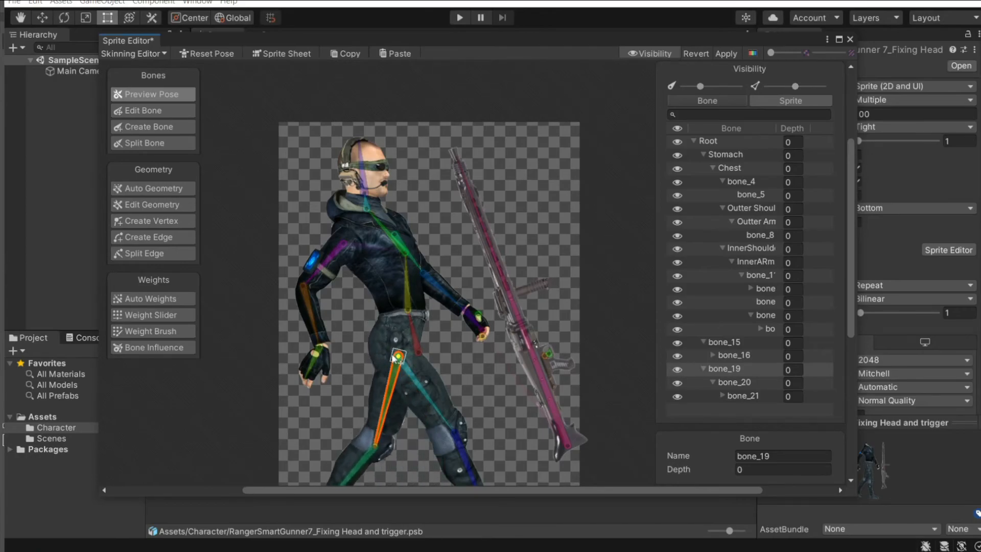
left_click_drag(405, 260, 410, 290)
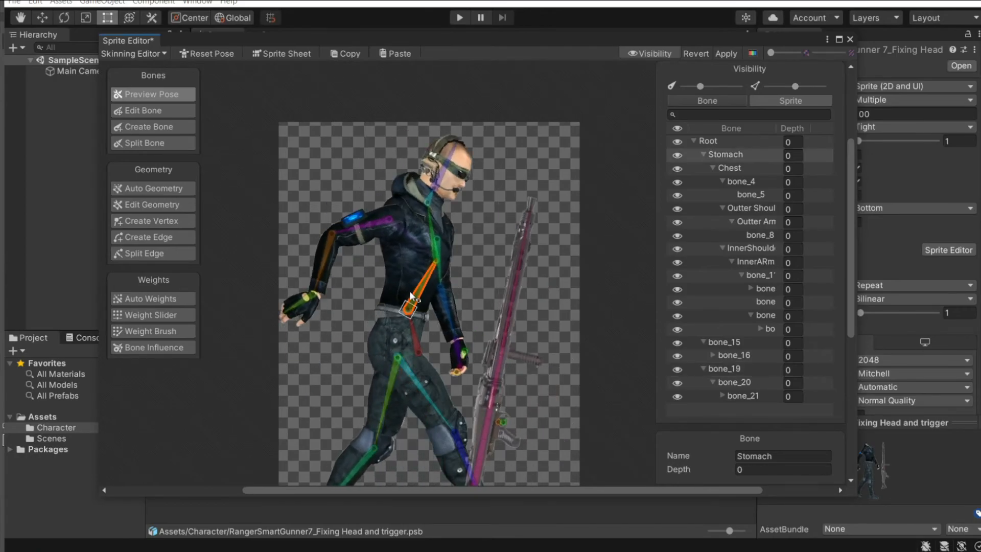
mouse_move(396, 354)
left_mouse_down()
mouse_move(395, 368)
mouse_move(391, 349)
left_mouse_up()
scroll(392, 351, "down", 2)
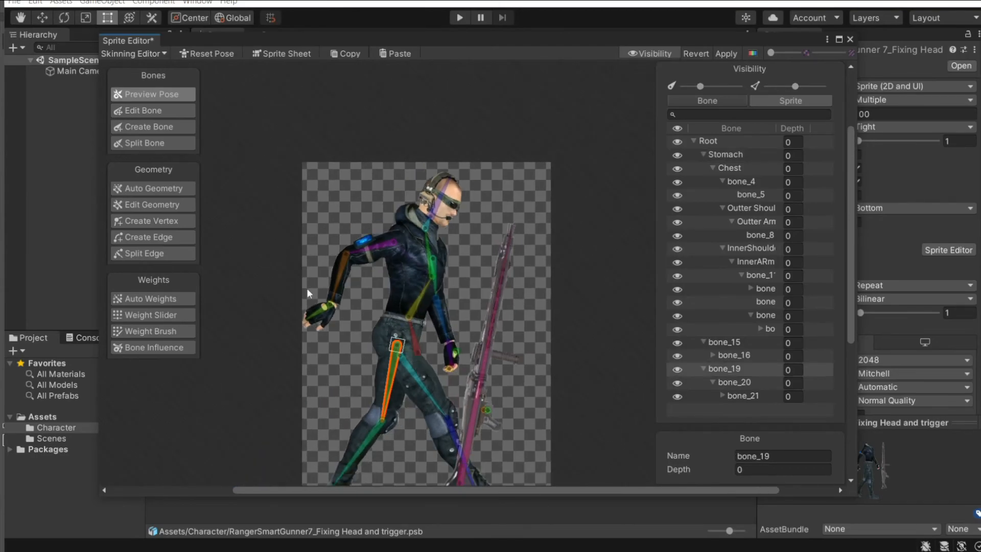
scroll(442, 342, "up", 3)
left_click(406, 322)
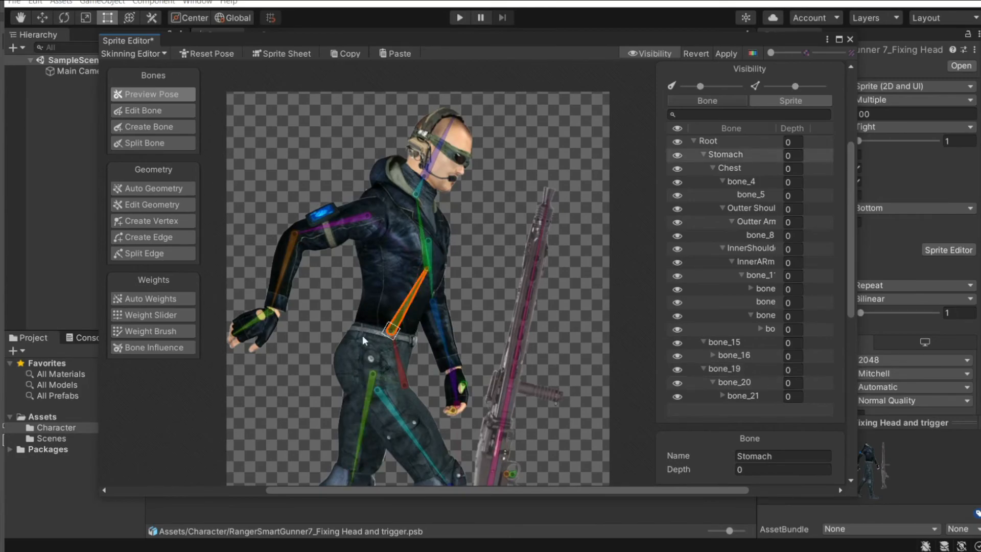
Step: Bend the front knee with bone_15 and bone_16, return that leg forward and lift the rear shin behind the body
middle_click_drag(438, 350, 432, 236)
scroll(433, 335, "down", 2)
middle_click_drag(435, 352, 447, 309)
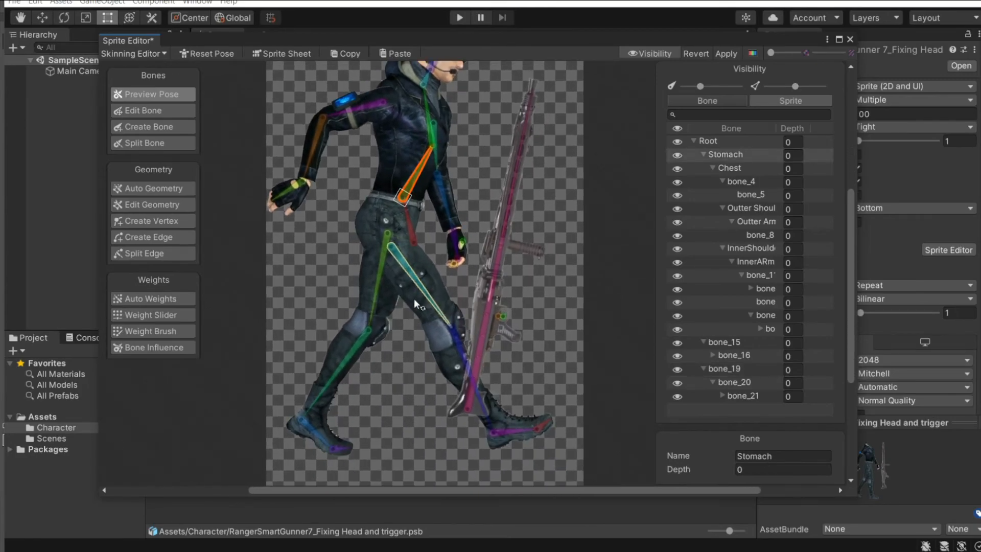
left_click_drag(415, 299, 401, 308)
left_click_drag(417, 370, 397, 365)
scroll(398, 364, "up", 2)
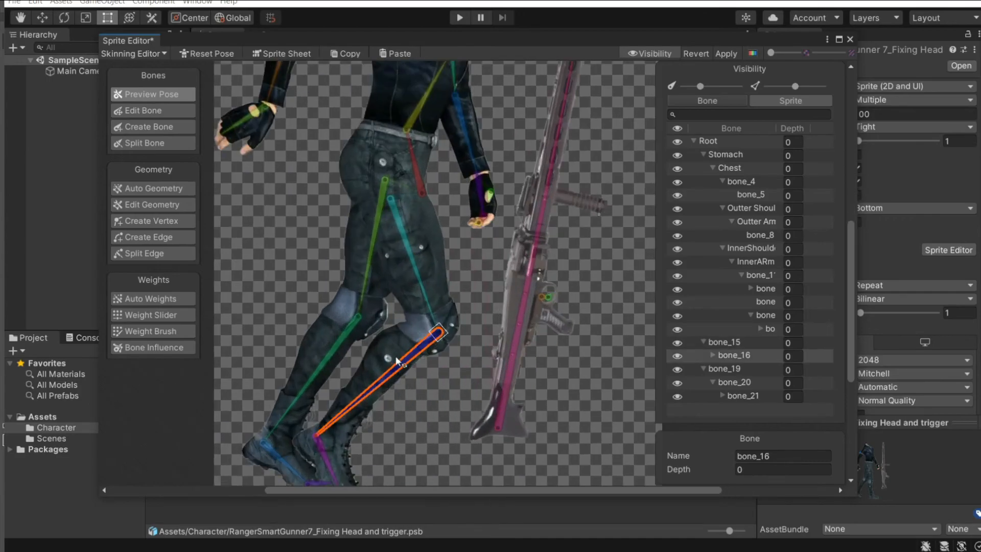
left_click_drag(413, 290, 432, 272)
left_click_drag(435, 359, 391, 330)
left_click_drag(297, 388, 345, 321)
Step: Rotate the rear foot and toes with bone_21 and bone_22, and the front foot and toes with bone_17 and bone_18
middle_click_drag(333, 401, 459, 345)
left_click(351, 364)
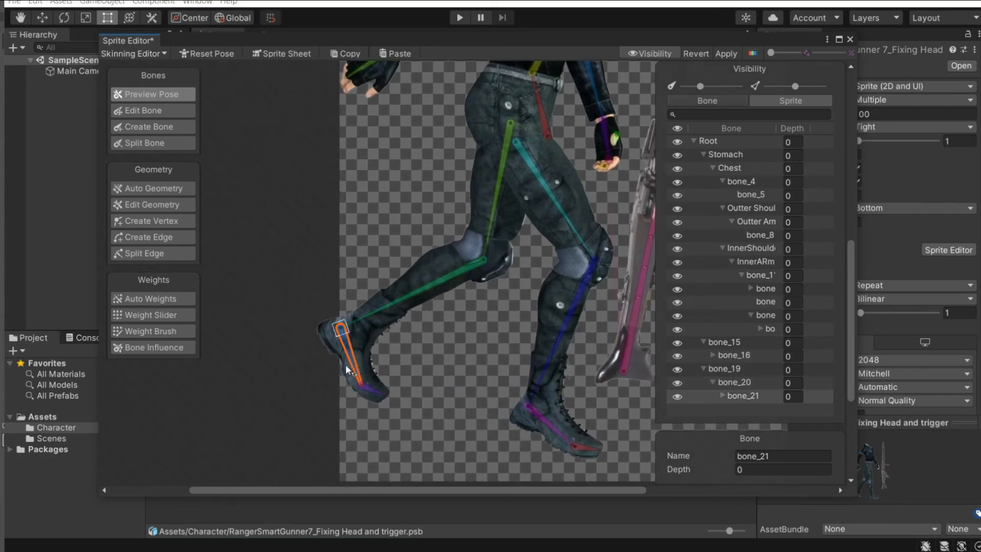
left_click_drag(365, 371, 374, 360)
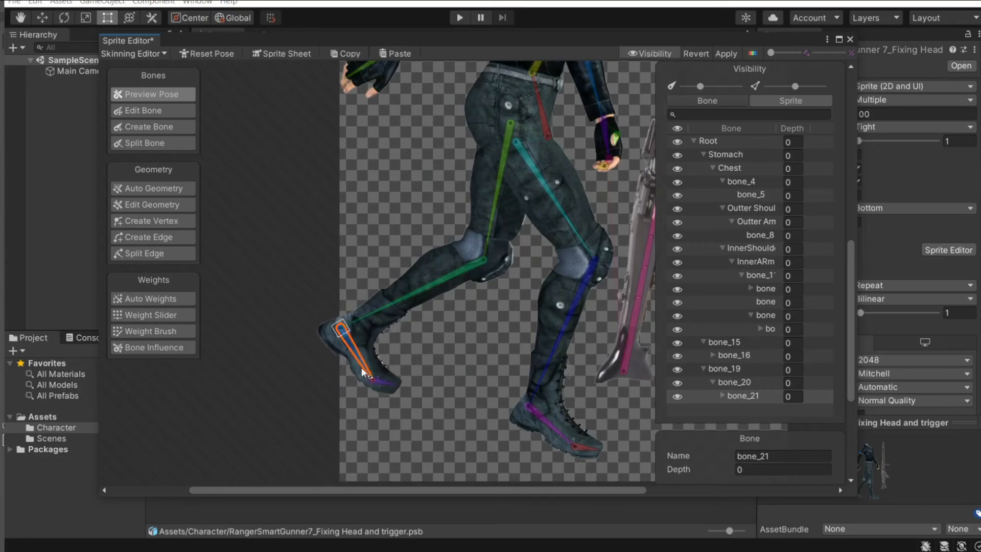
left_click(394, 381)
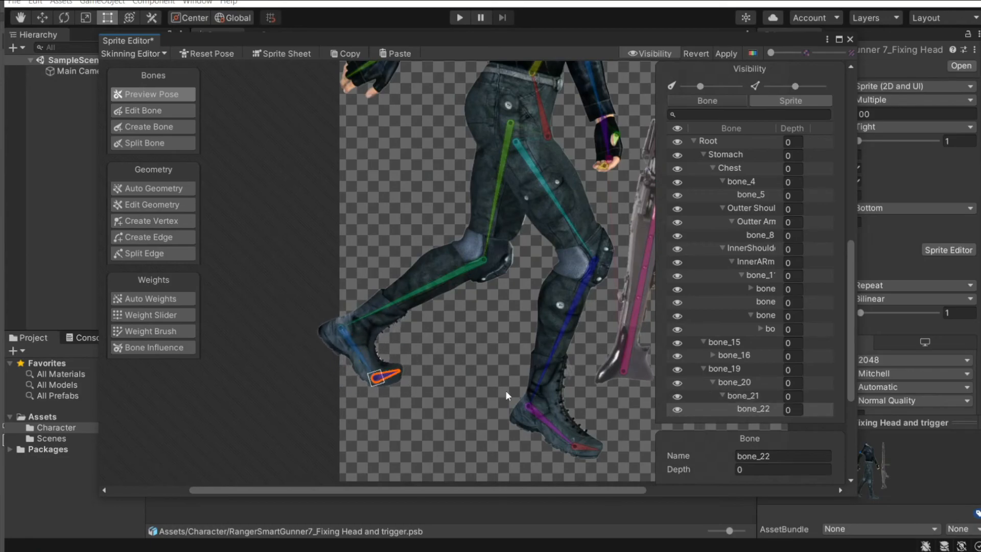
middle_click_drag(536, 398, 399, 401)
mouse_move(405, 432)
left_mouse_down()
mouse_move(425, 421)
mouse_move(422, 397)
mouse_move(421, 424)
left_mouse_up()
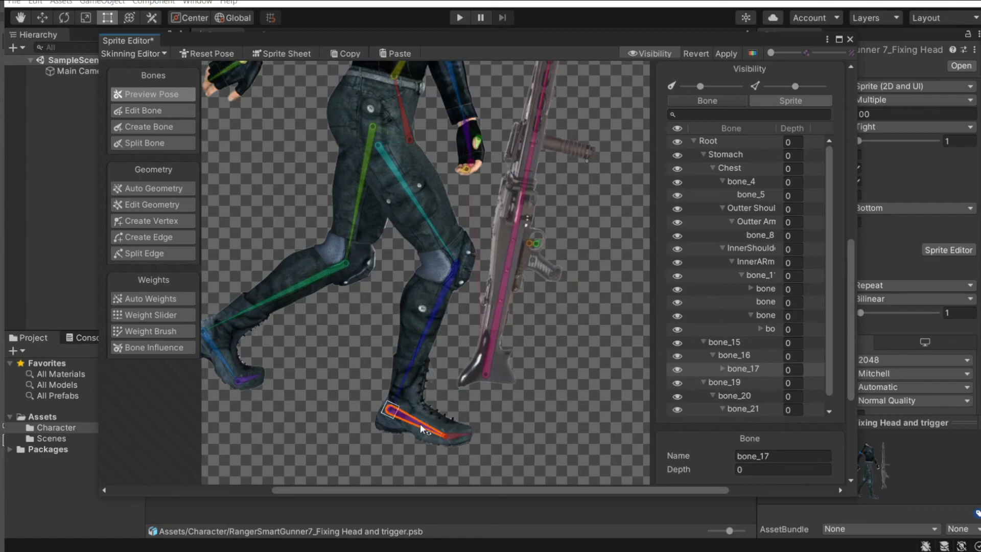
left_click(459, 422)
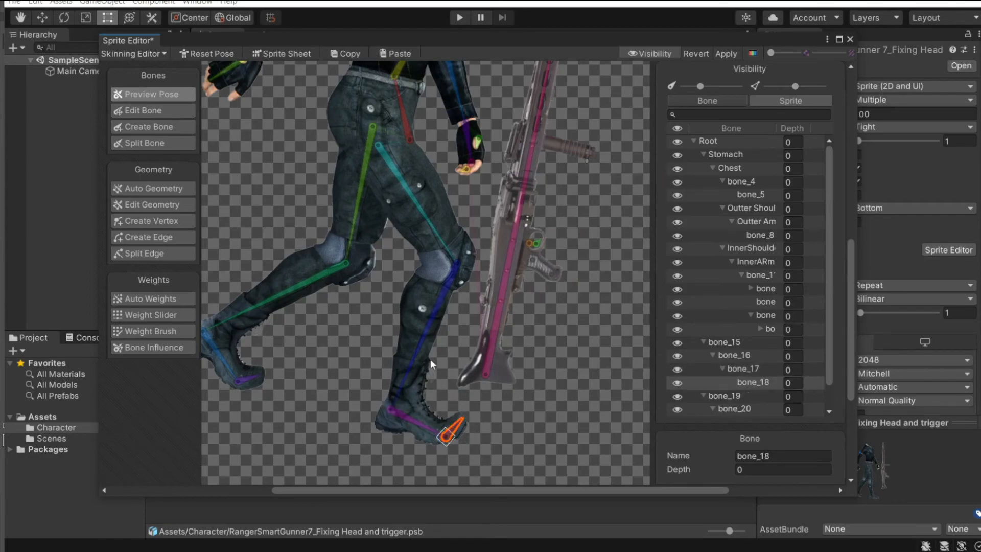
Step: Bend the inner forearm forward with the InnerARm bone until it is nearly horizontal
middle_click_drag(438, 371, 435, 439)
middle_click_drag(422, 217, 420, 370)
left_click_drag(451, 320, 478, 249)
left_click(423, 232)
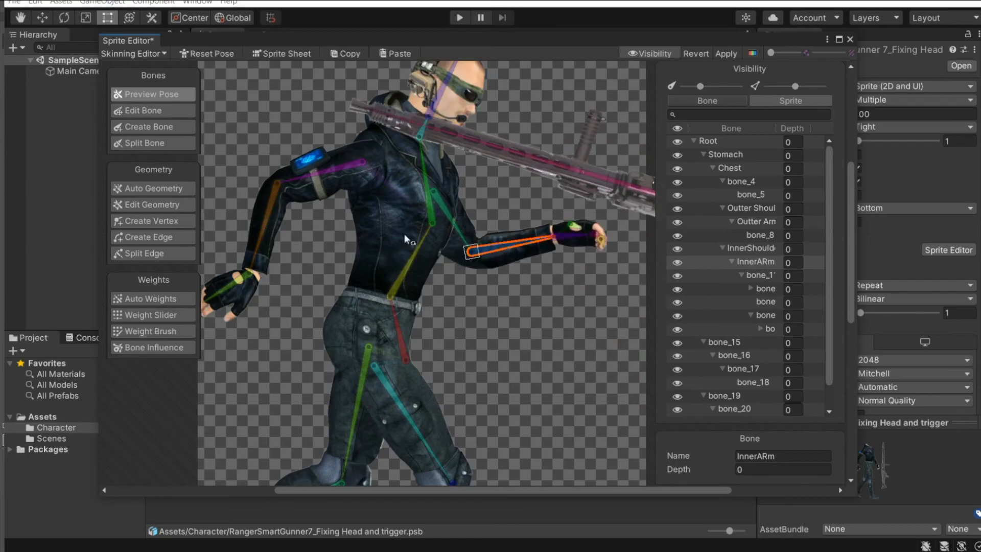
Step: Move the weapon away from the body with bone_23 and stand it nearly upright in front of the character
middle_click_drag(466, 276, 340, 380)
left_click_drag(429, 261, 691, 259)
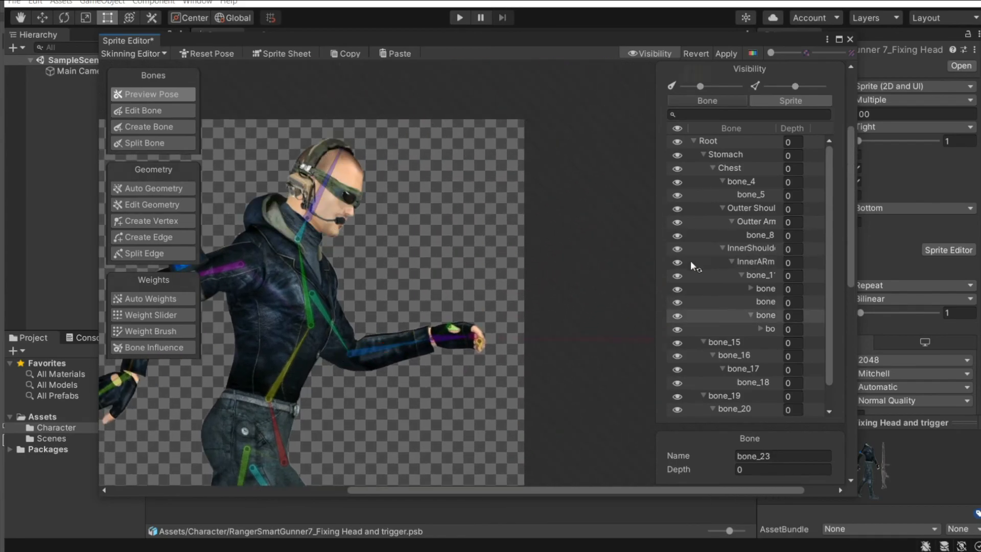
scroll(448, 384, "down", 4)
scroll(444, 391, "down", 2)
left_click_drag(562, 398, 439, 419)
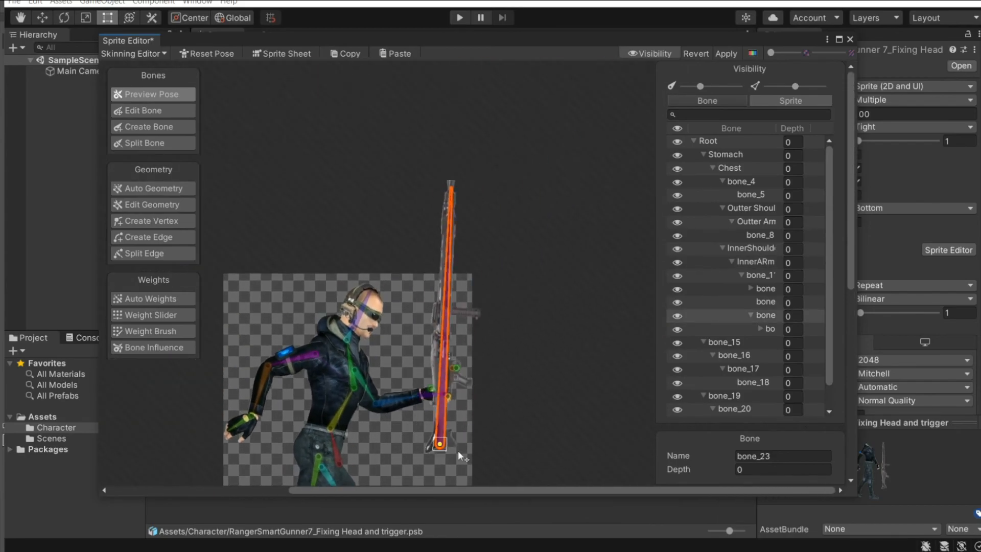
Step: Examine the running pose's deformation around the torso, arms and hips
scroll(303, 343, "up", 6)
scroll(376, 379, "up", 1)
middle_click_drag(376, 378, 454, 335)
scroll(440, 225, "down", 4)
scroll(474, 321, "up", 5)
scroll(472, 327, "down", 4)
middle_click_drag(450, 376, 446, 243)
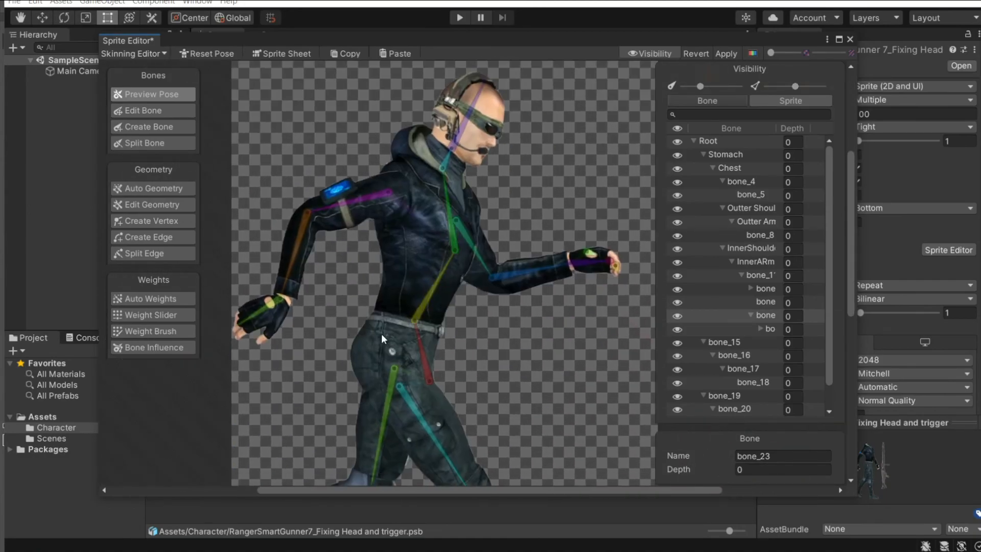
scroll(388, 294, "down", 1)
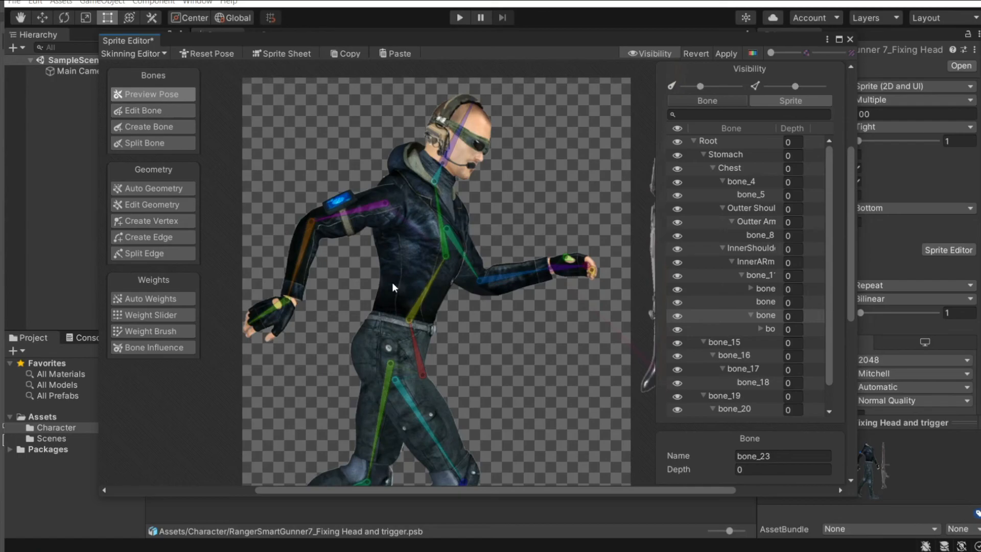
scroll(402, 161, "up", 4)
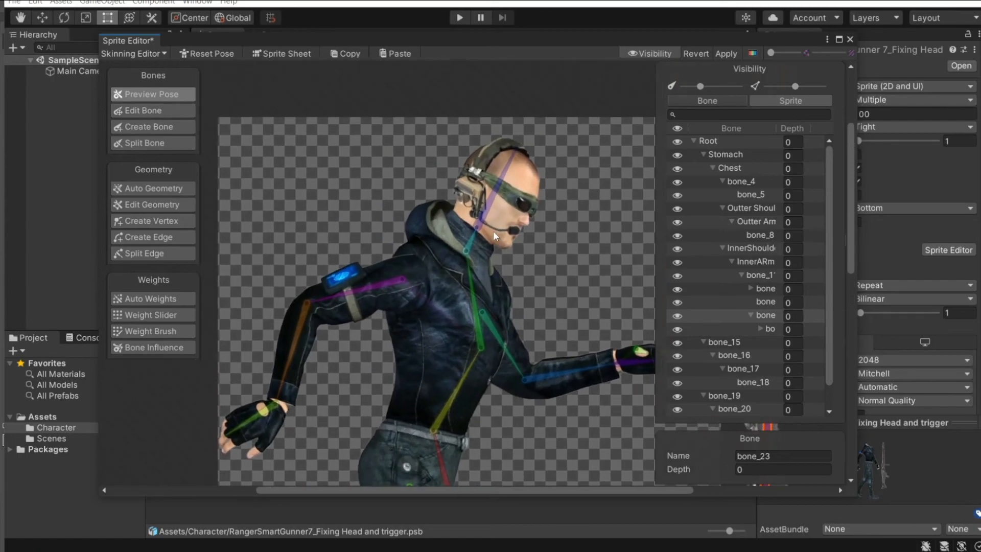
Step: Tilt the neck backward and forward with bone_4 and rotate the head with bone_5 to test the collar area
left_click_drag(465, 212, 403, 236)
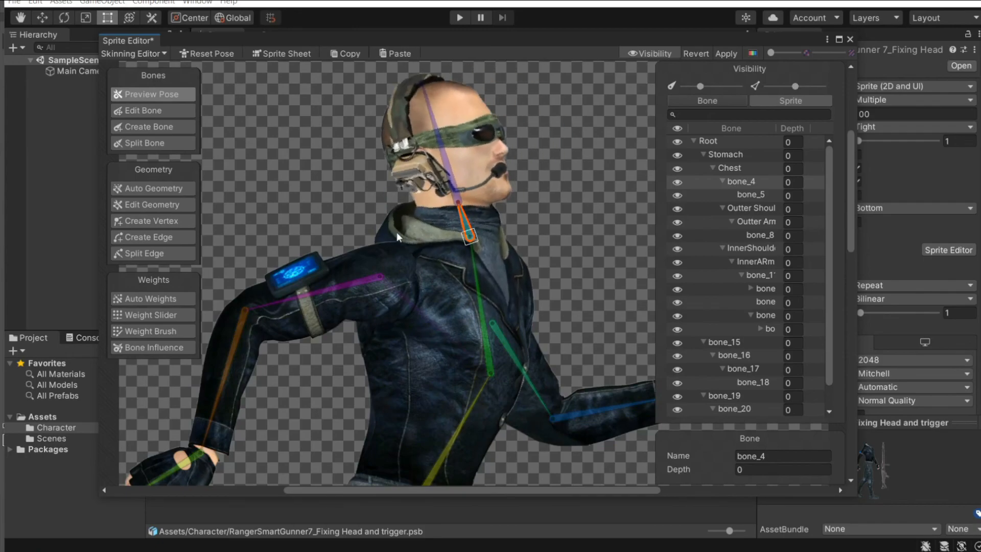
left_click_drag(465, 221, 477, 227)
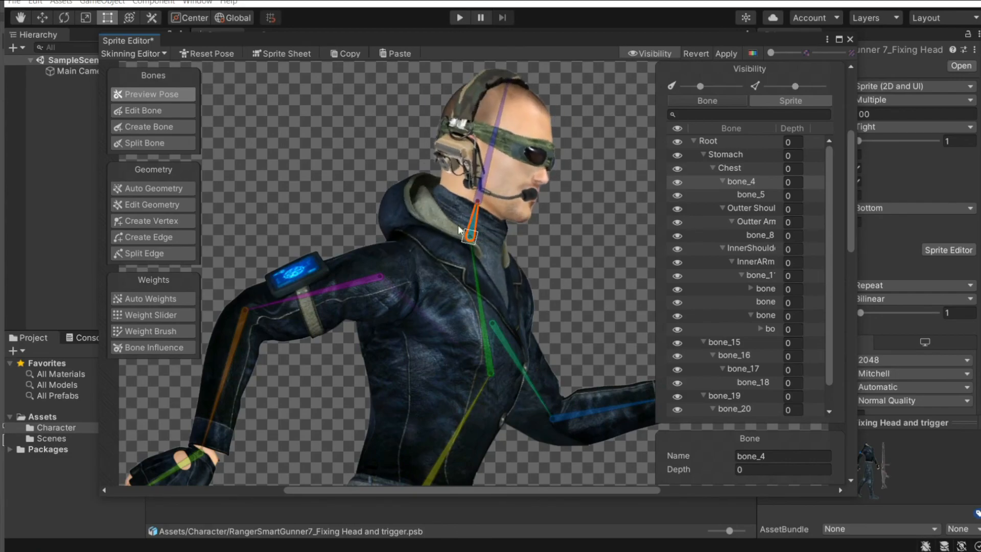
scroll(458, 226, "down", 2)
left_click_drag(478, 269, 480, 208)
left_click_drag(515, 172, 540, 167)
left_click_drag(485, 229, 508, 211)
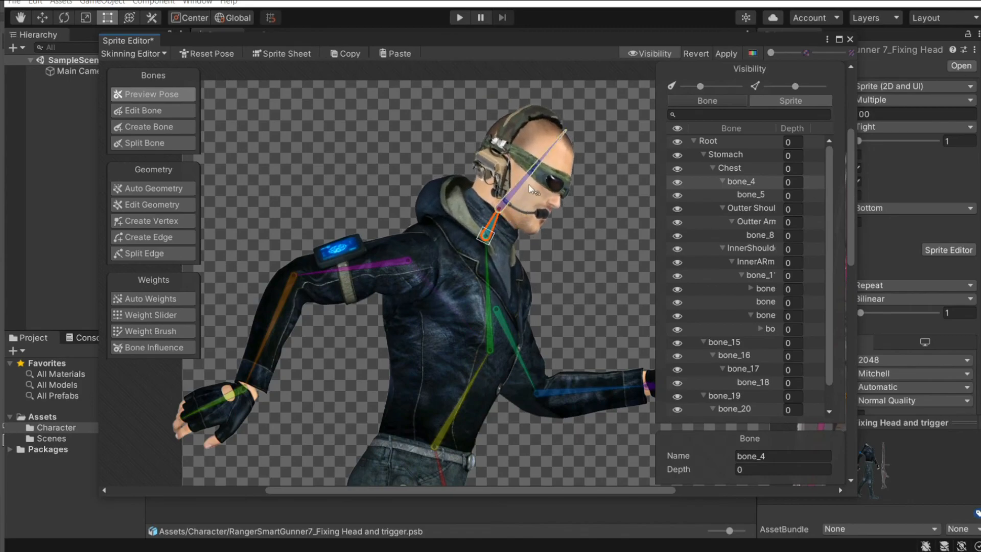
mouse_move(532, 176)
left_mouse_down()
mouse_move(543, 198)
mouse_move(531, 177)
left_mouse_up()
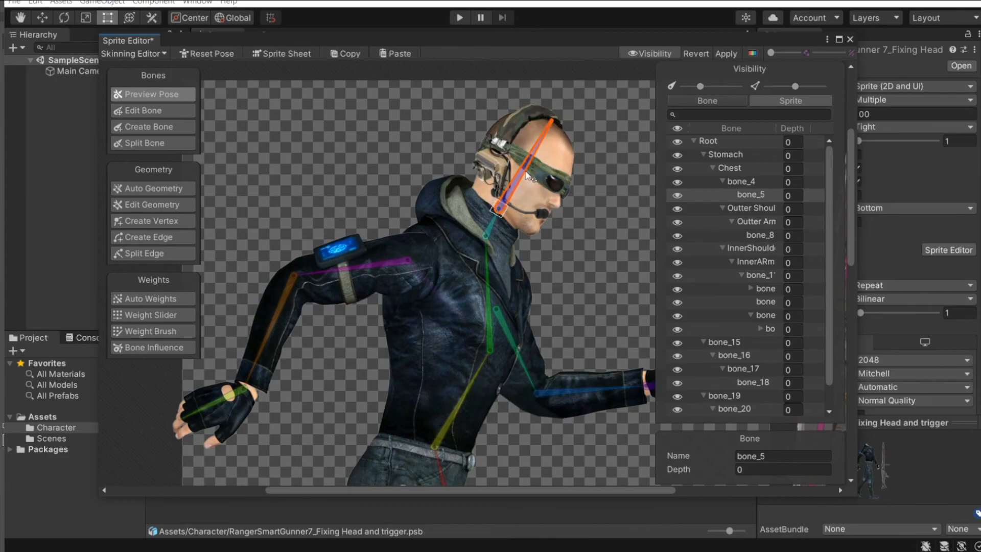
Step: Bring the head back upright with bone_5 and check the full running pose
scroll(529, 199, "down", 2)
scroll(526, 203, "up", 5)
left_click_drag(486, 271, 480, 252)
mouse_move(478, 164)
left_mouse_down()
mouse_move(522, 180)
mouse_move(479, 167)
left_mouse_up()
scroll(491, 269, "down", 3)
scroll(490, 302, "down", 6)
middle_click_drag(500, 365, 517, 228)
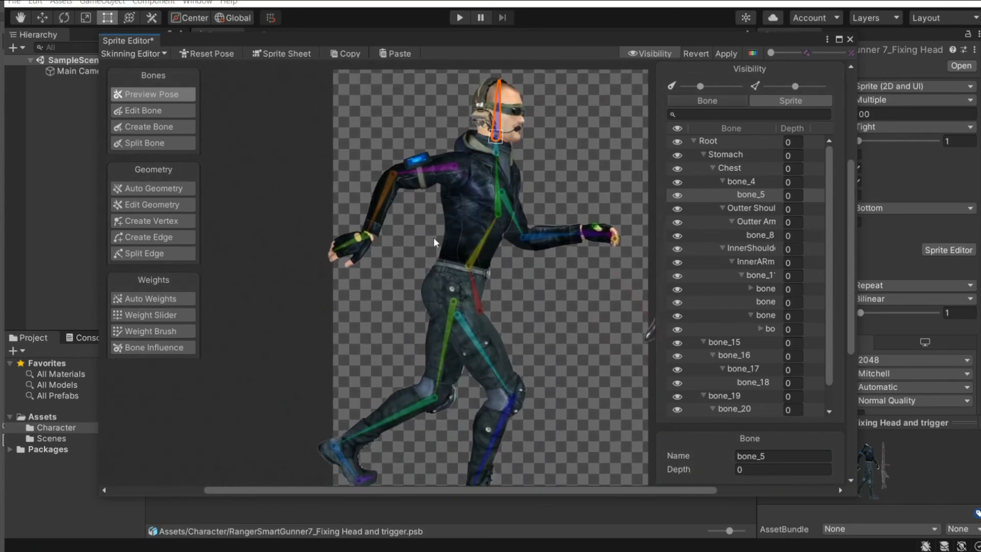
Step: Reset the character's pose and check the whole figure and upper body in the default stance
left_click(218, 58)
scroll(477, 217, "down", 3)
middle_click_drag(486, 314, 477, 363)
scroll(489, 199, "up", 2)
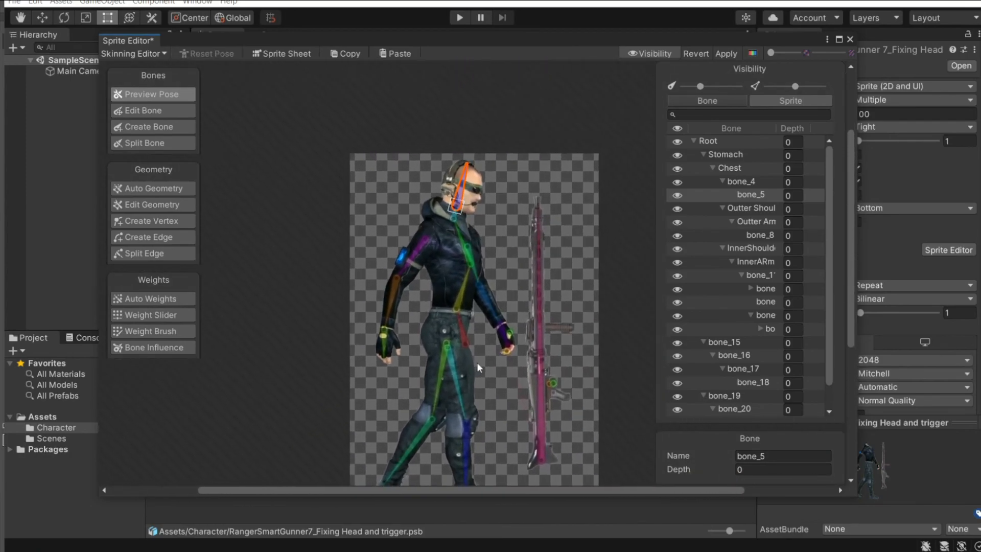
scroll(470, 310, "up", 3)
scroll(471, 311, "up", 1)
middle_click_drag(470, 310, 483, 355)
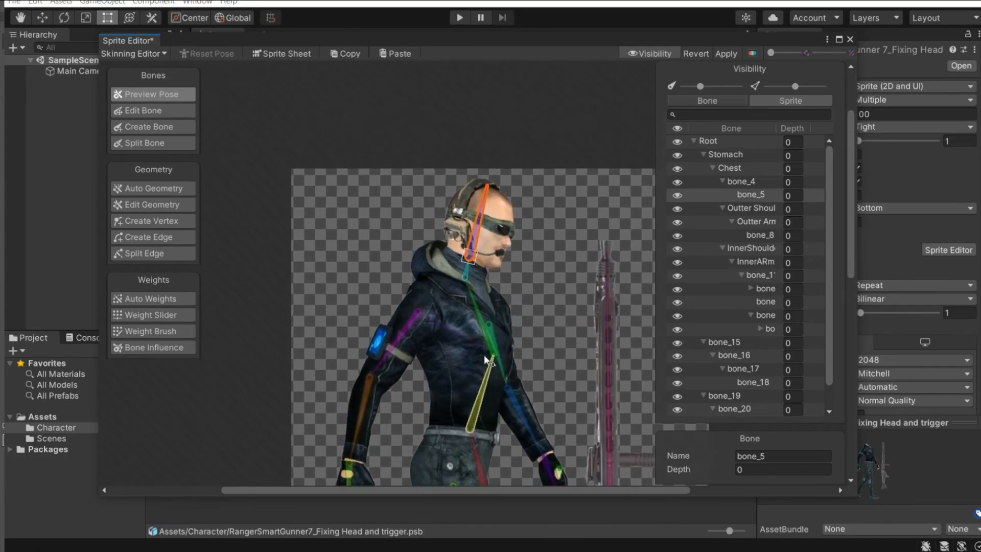
scroll(477, 322, "down", 4)
scroll(476, 317, "up", 3)
Step: Switch to Photoshop and bring up the Untitled-1 document with the list of tutorial parts
key("alt+Tab")
key("alt+Tab")
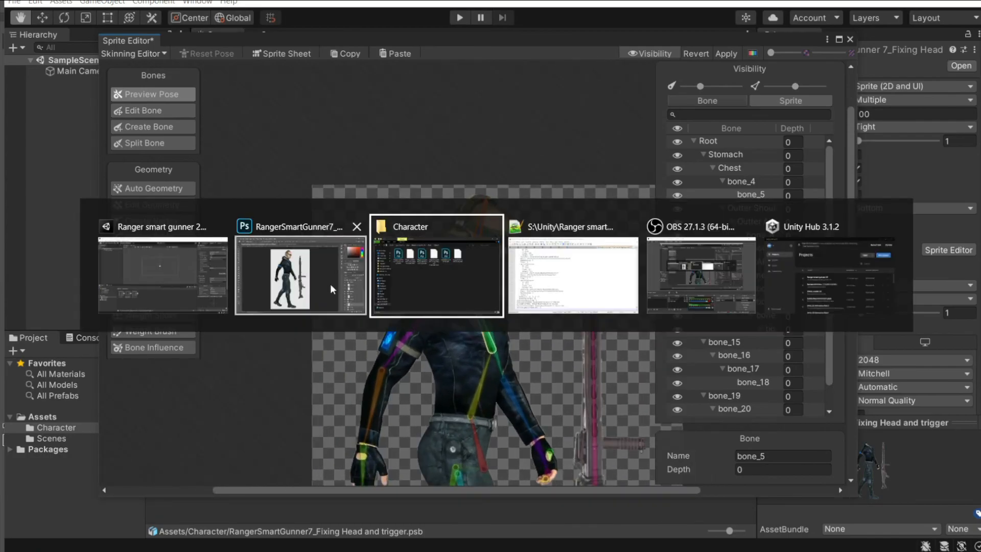
left_click(330, 284)
left_click(394, 23)
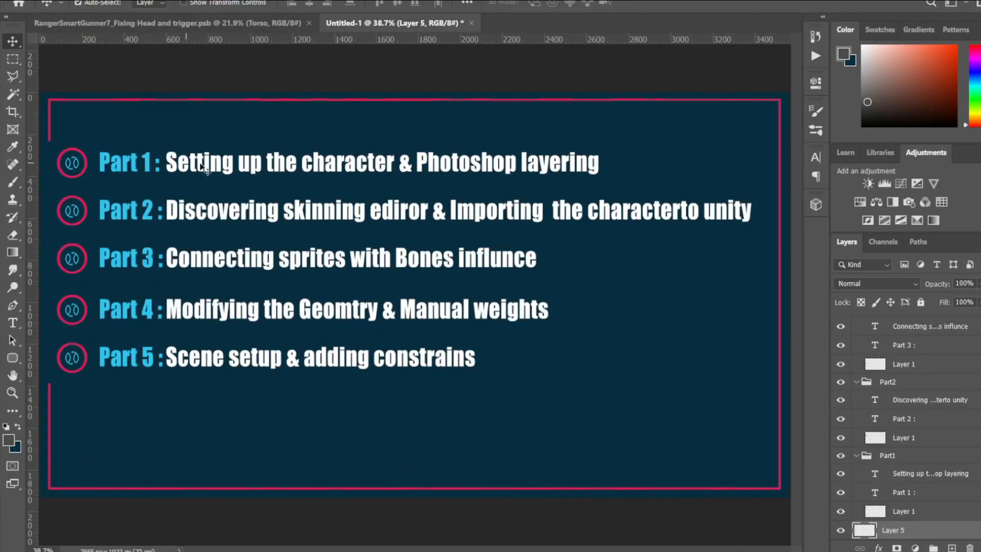